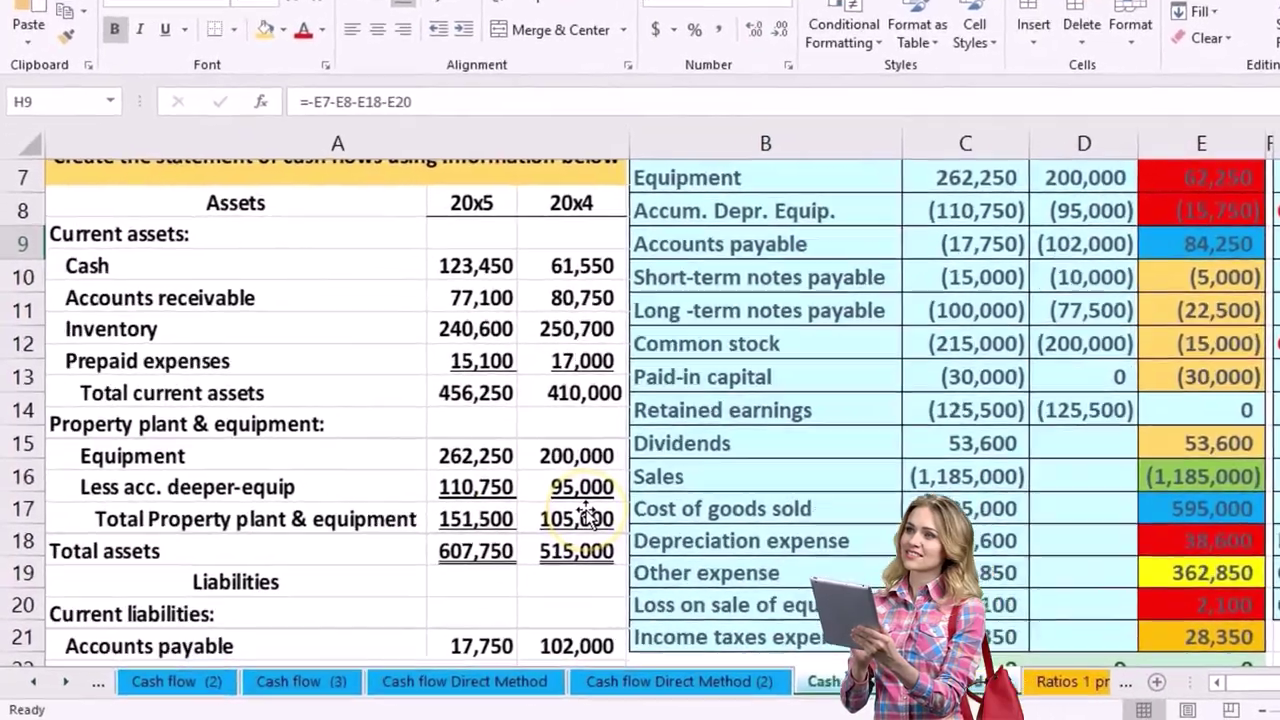
Review the comparative account balances, their differences and the direct-method cash flow statement through the year-end cash total.
{"action": "scroll", "coordinate": [660, 488], "scroll_direction": "down", "scroll_amount": 4}
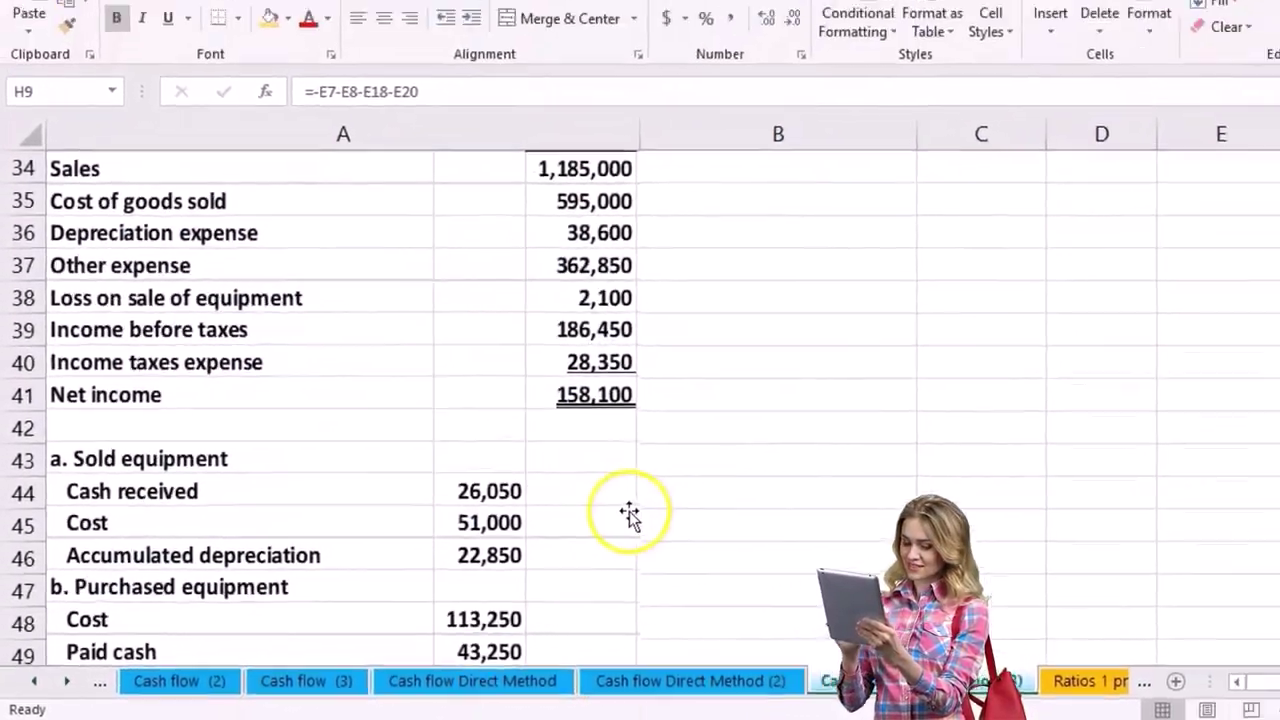
{"action": "scroll", "coordinate": [630, 515], "scroll_direction": "up", "scroll_amount": 10}
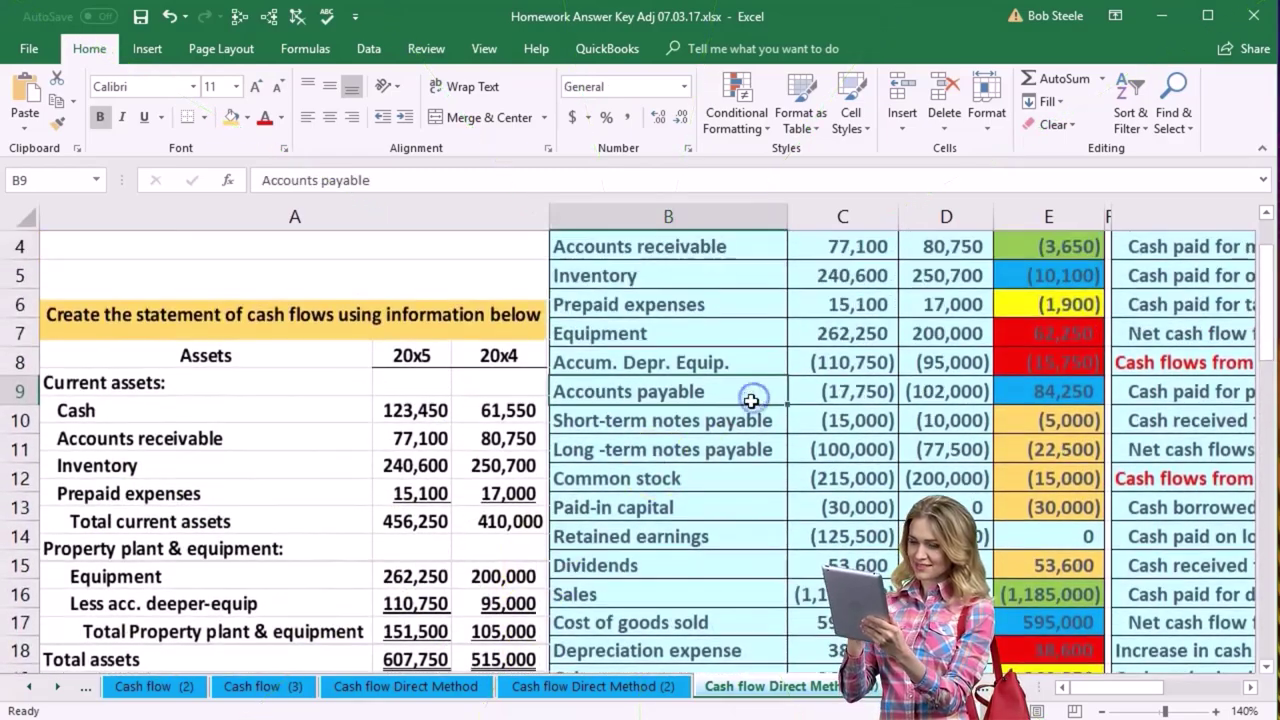
{"action": "scroll", "coordinate": [751, 400], "scroll_direction": "up", "scroll_amount": 1}
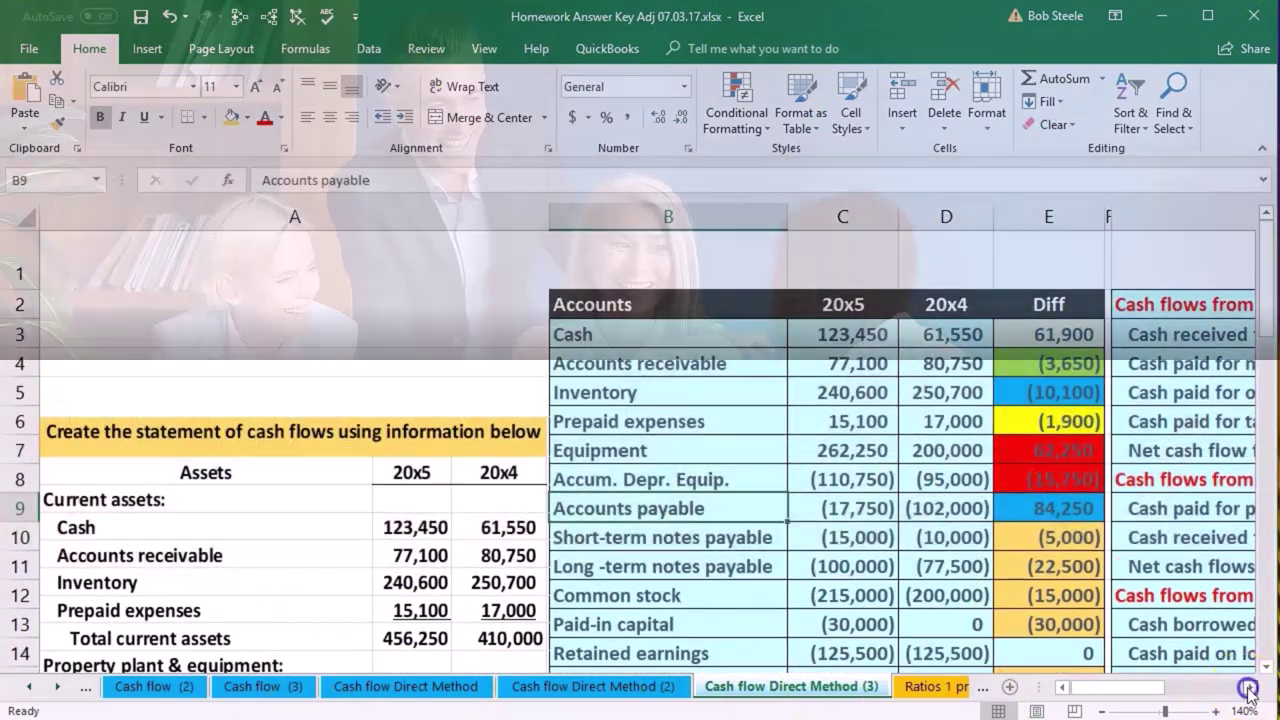
{"action": "left_click", "coordinate": [1250, 688]}
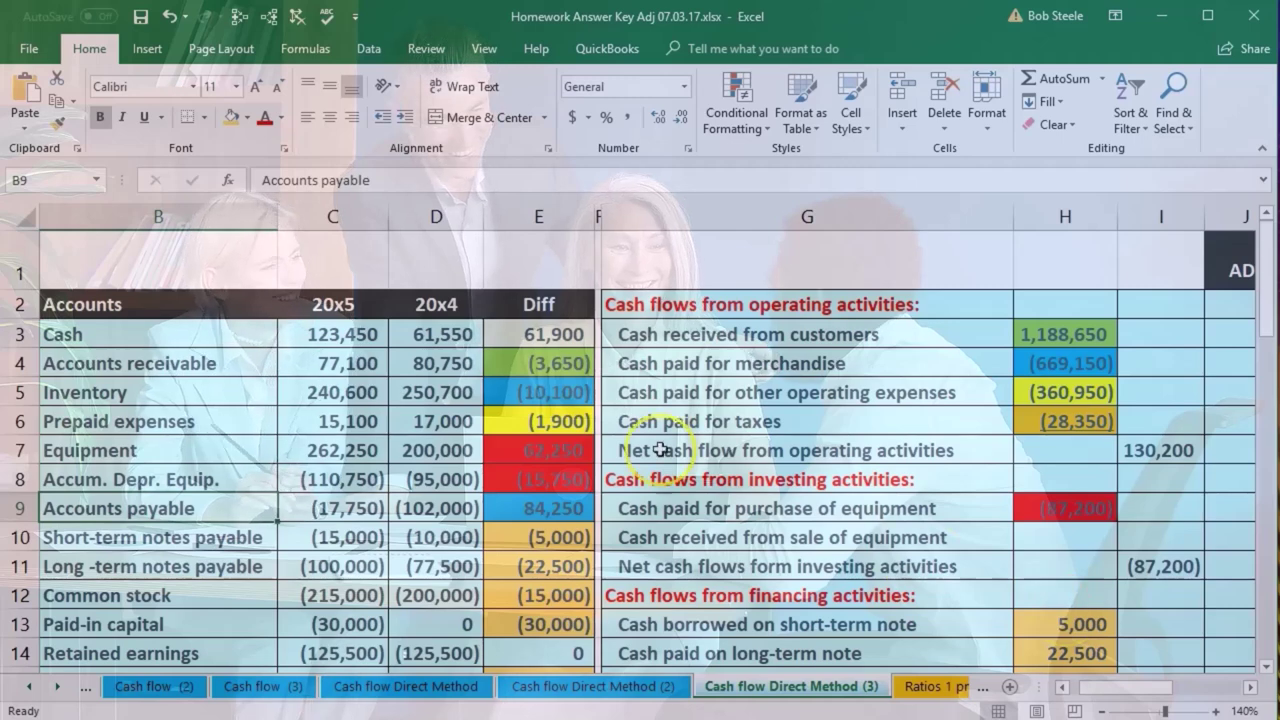
{"action": "left_click_drag", "start_coordinate": [563, 380], "coordinate": [557, 460]}
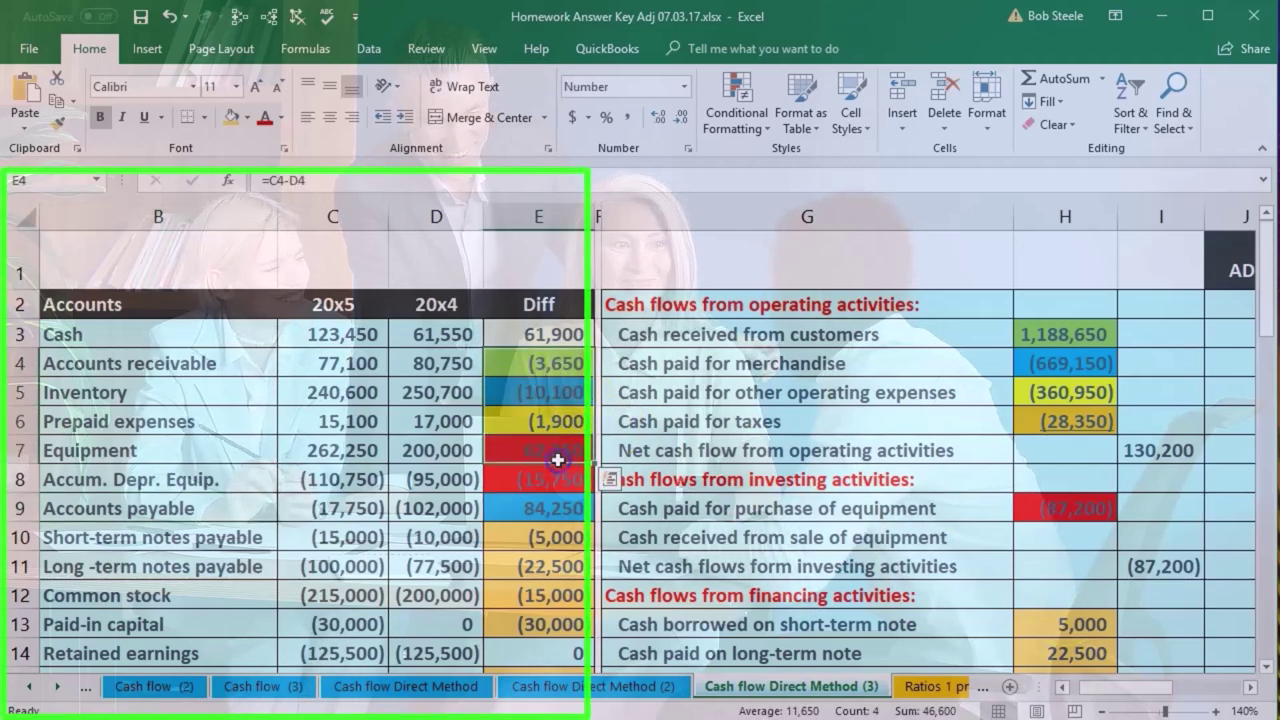
{"action": "left_click", "coordinate": [829, 403]}
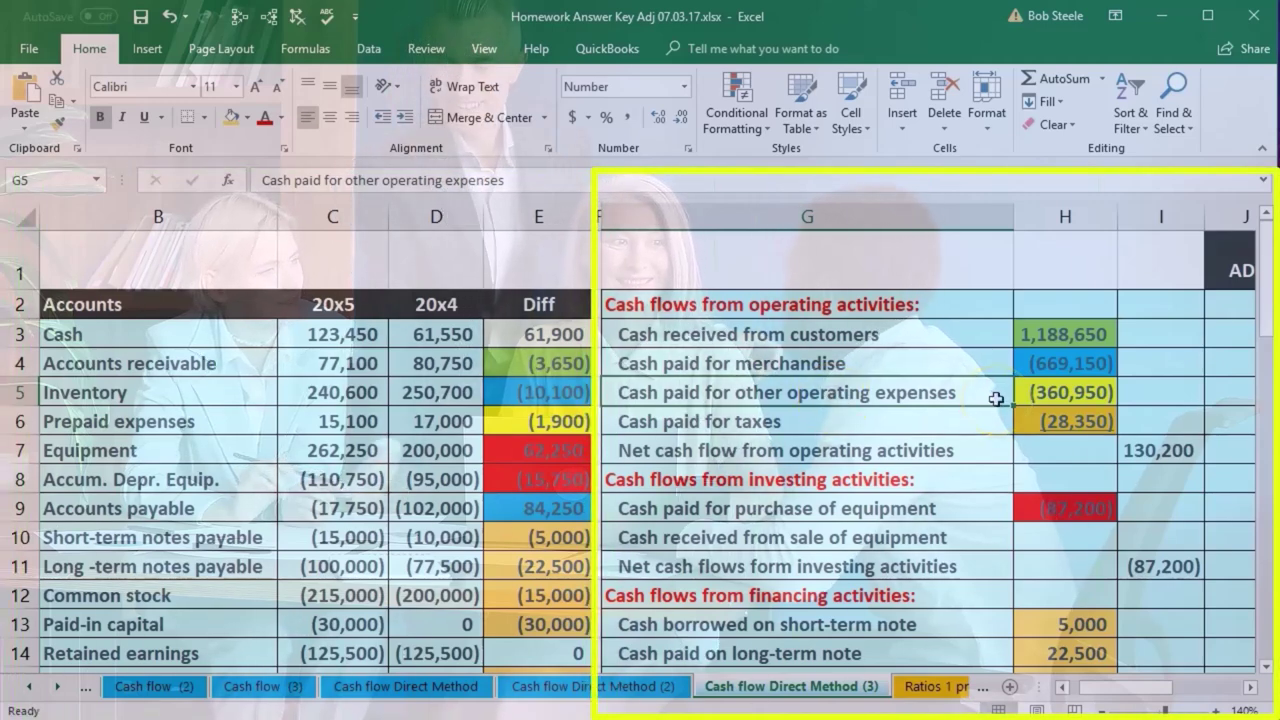
{"action": "scroll", "coordinate": [996, 399], "scroll_direction": "down", "scroll_amount": 3}
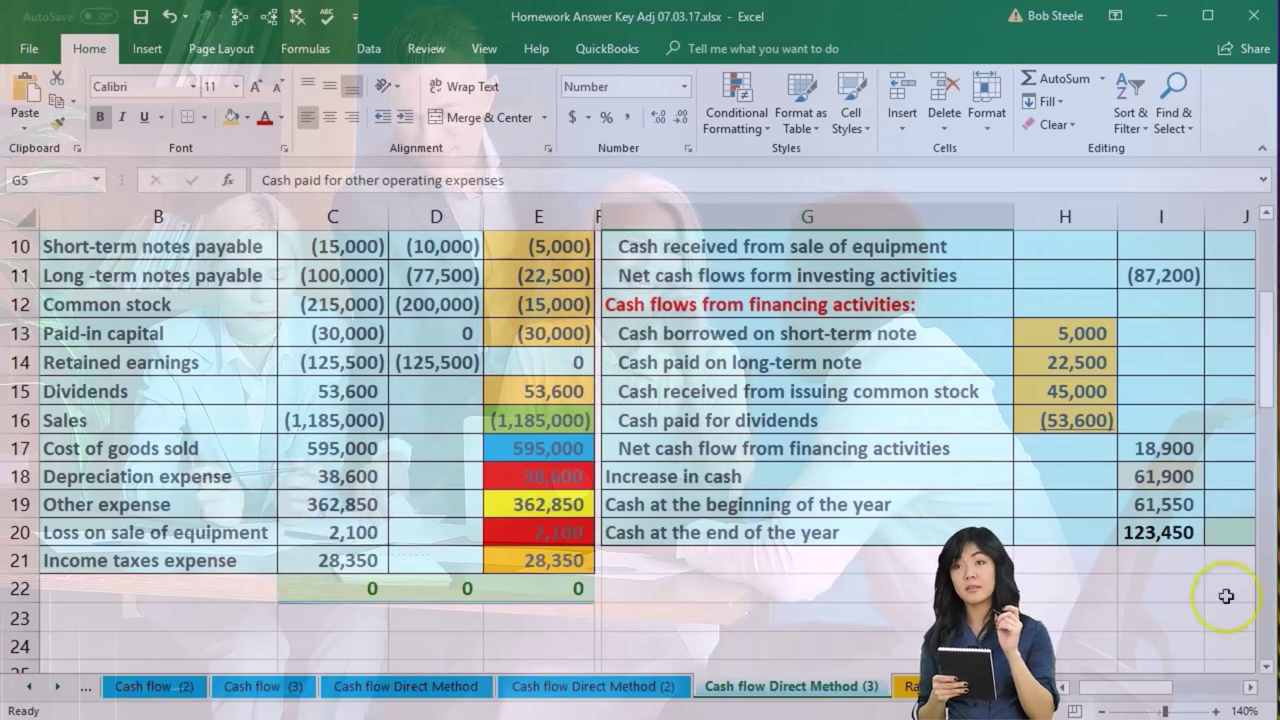
{"action": "left_click", "coordinate": [1198, 540]}
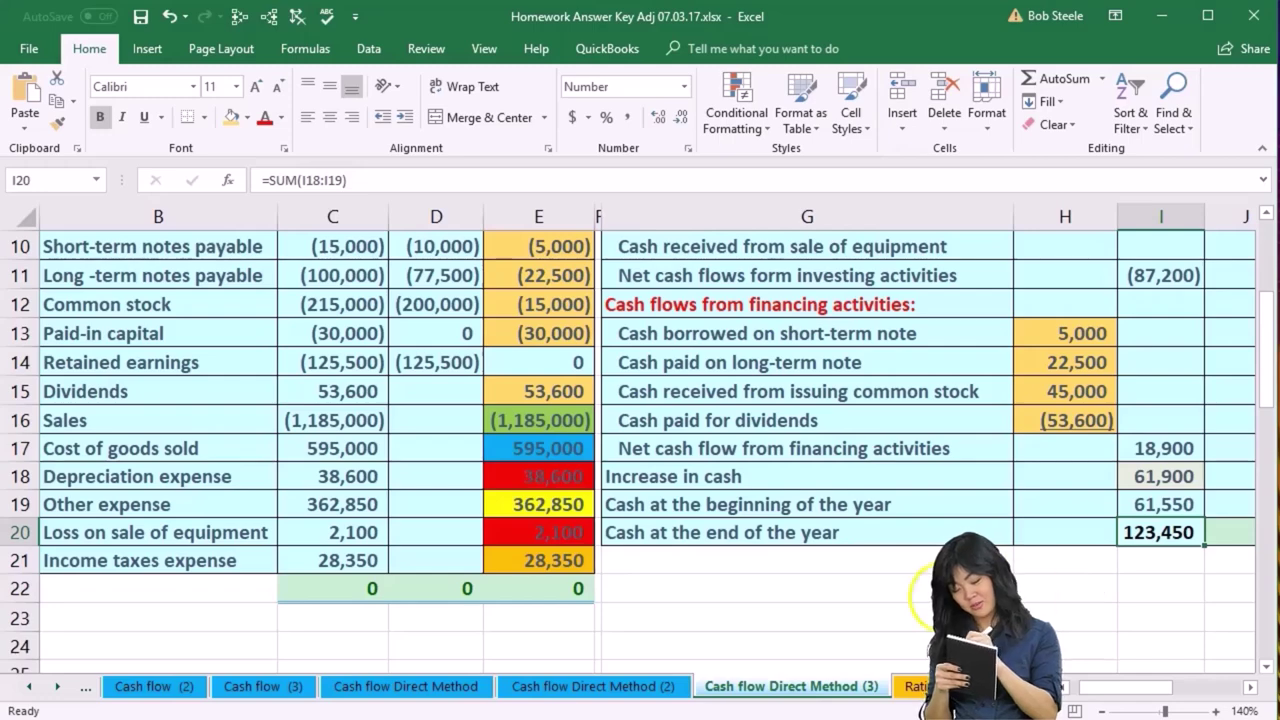
Examine the accumulated depreciation difference and the formula behind the cash paid for purchase of equipment.
{"action": "scroll", "coordinate": [853, 610], "scroll_direction": "up", "scroll_amount": 3}
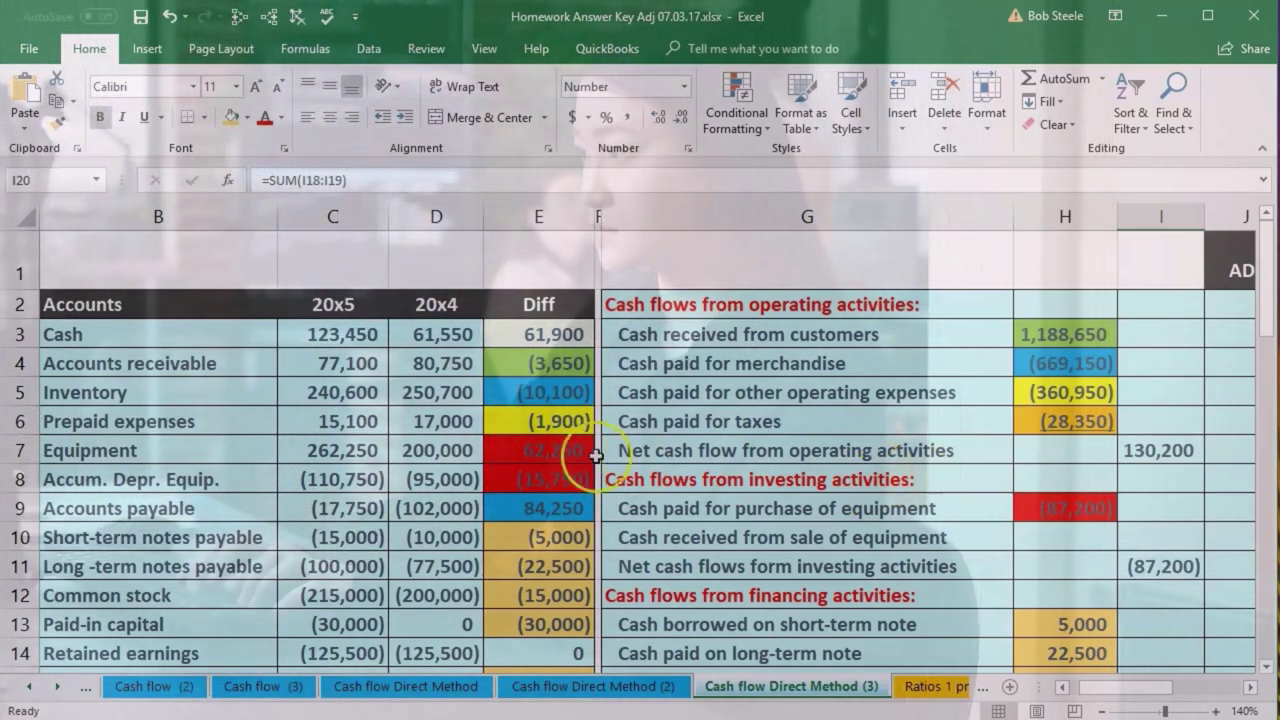
{"action": "left_click", "coordinate": [562, 450]}
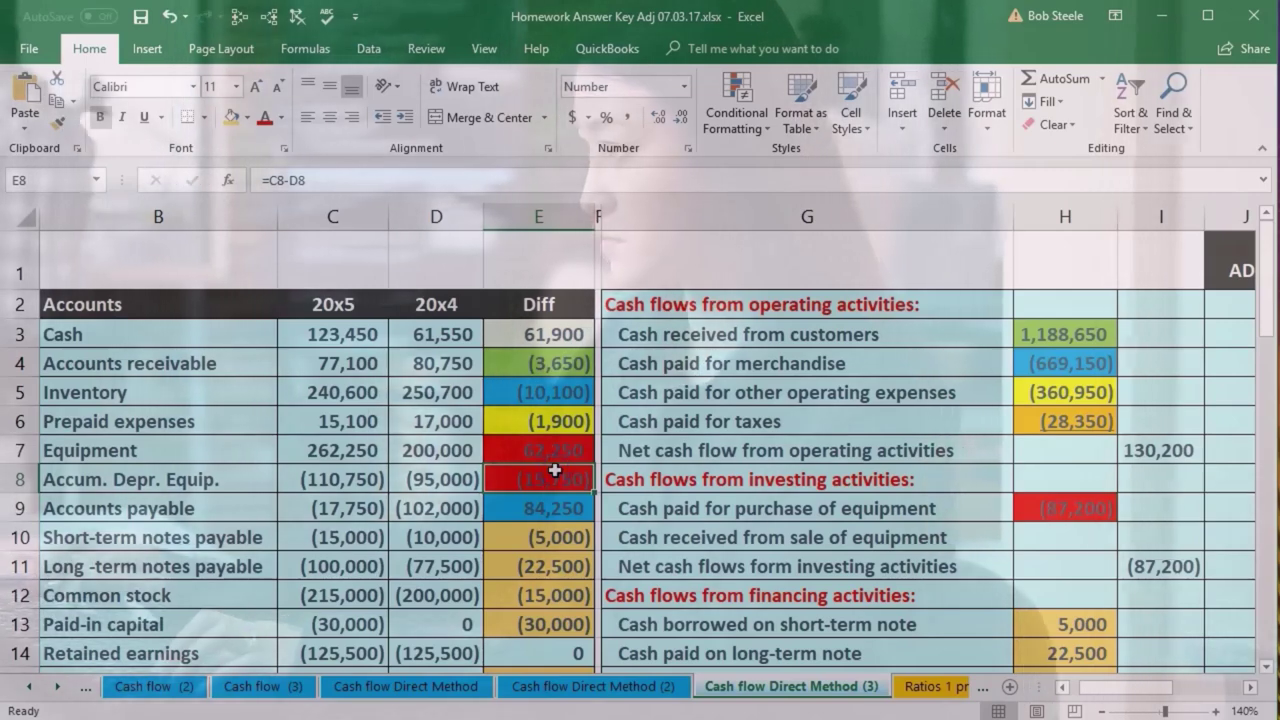
{"action": "left_click", "coordinate": [1073, 510]}
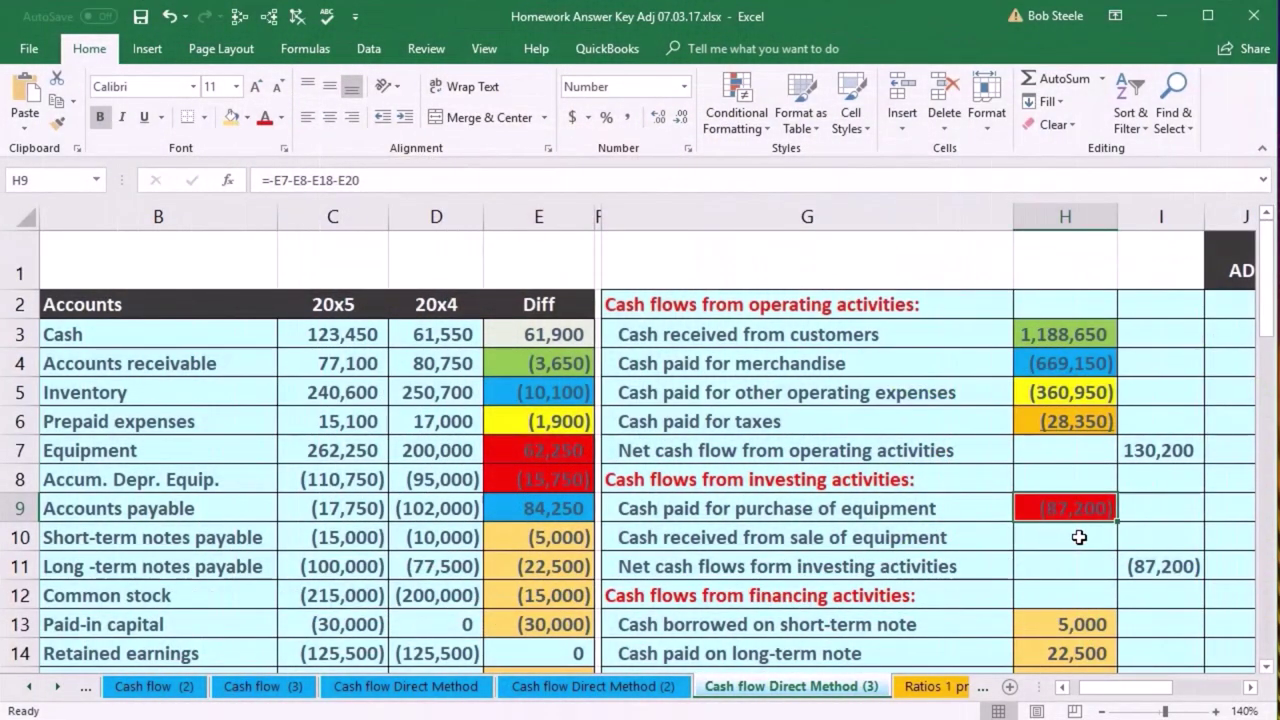
{"action": "scroll", "coordinate": [775, 571], "scroll_direction": "down", "scroll_amount": 2}
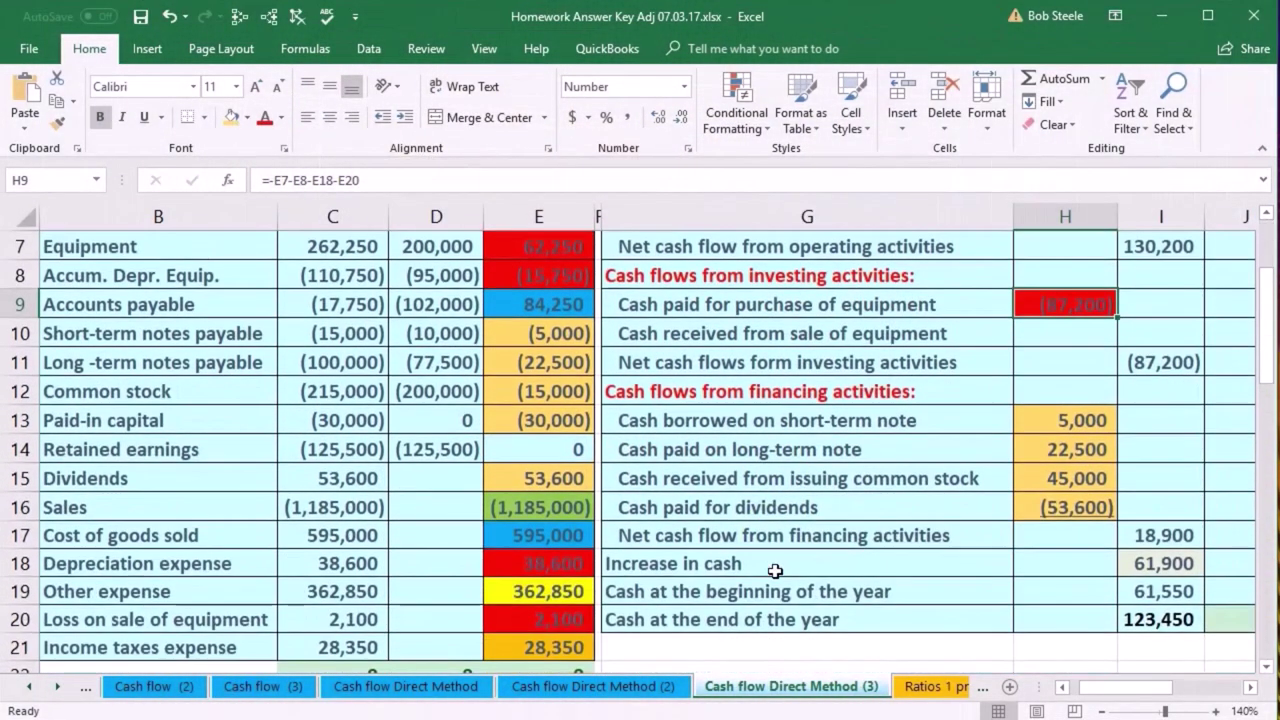
{"action": "left_click", "coordinate": [231, 333]}
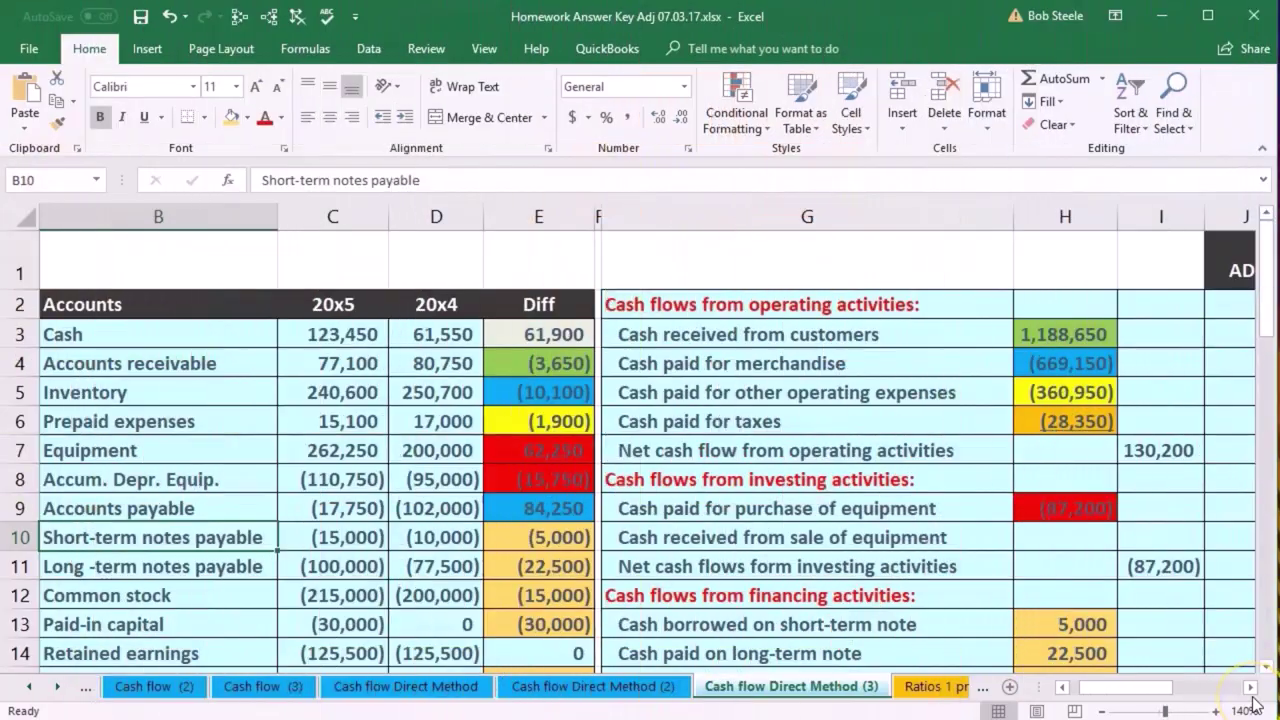
Examine the blank tables for adjustments to the cash flow statement and the journal entry.
{"action": "left_click", "coordinate": [1251, 688]}
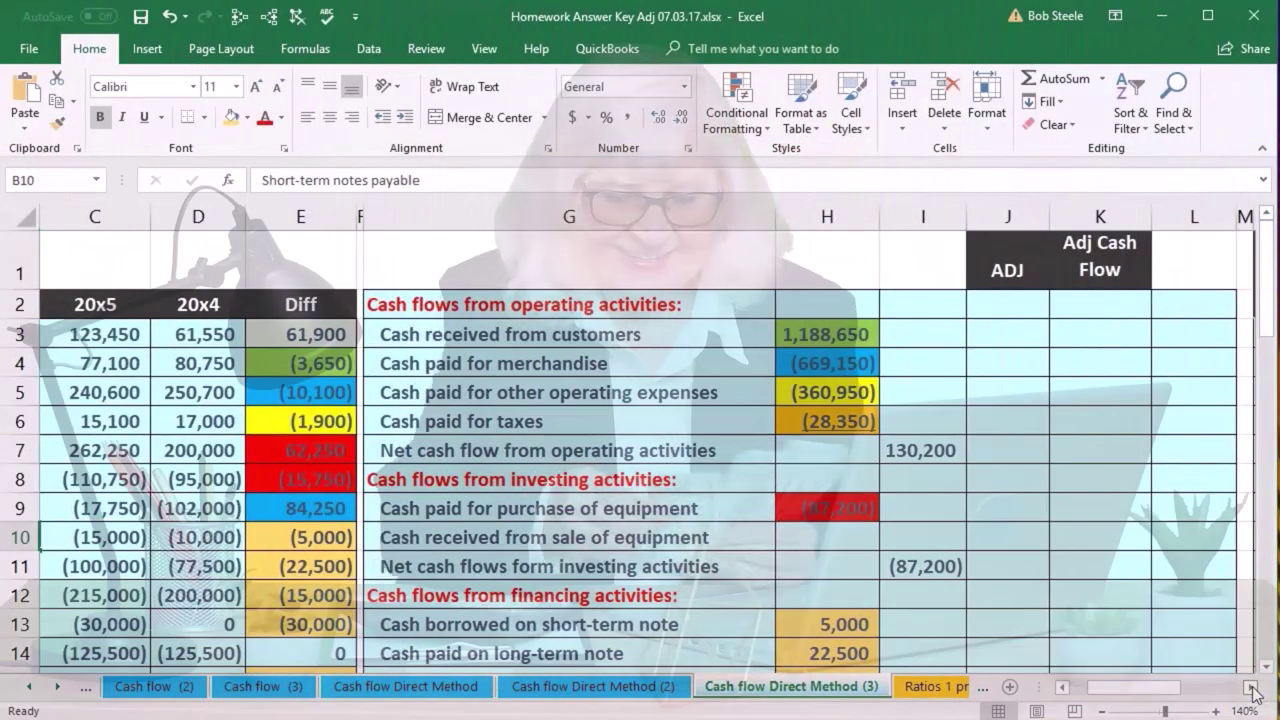
{"action": "left_click_drag", "start_coordinate": [1251, 688], "coordinate": [1253, 690]}
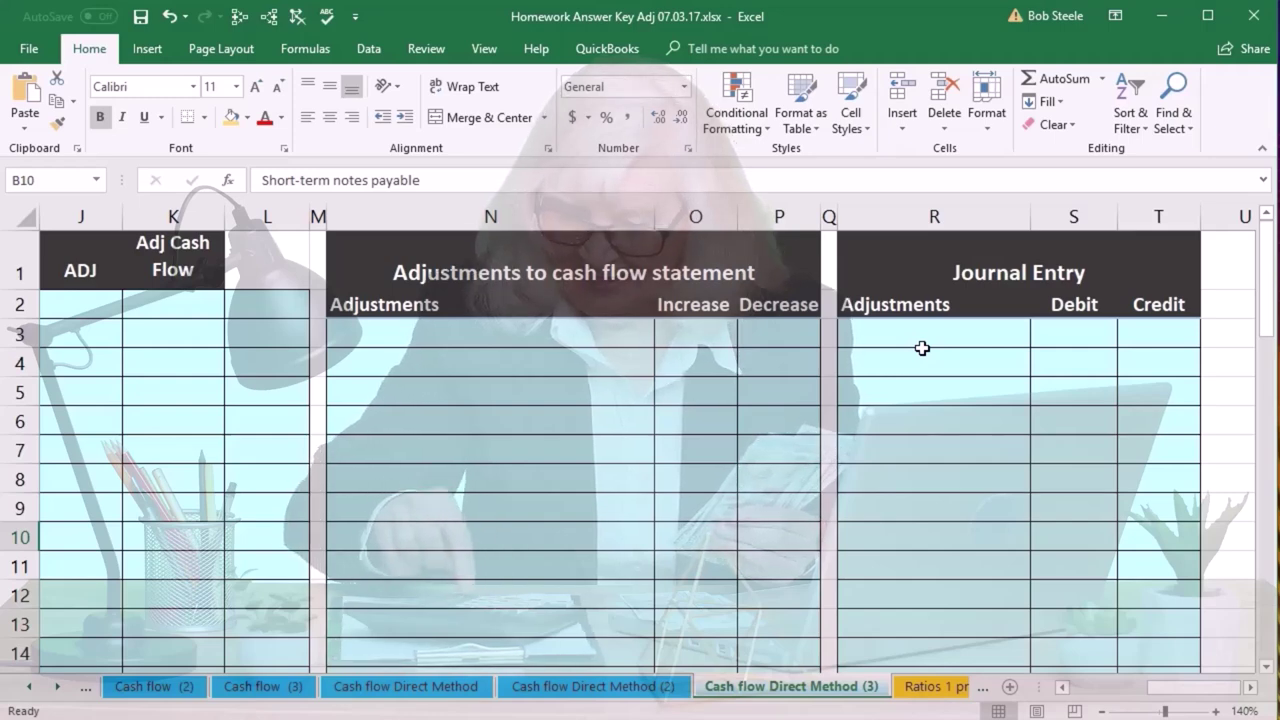
{"action": "left_click", "coordinate": [490, 335]}
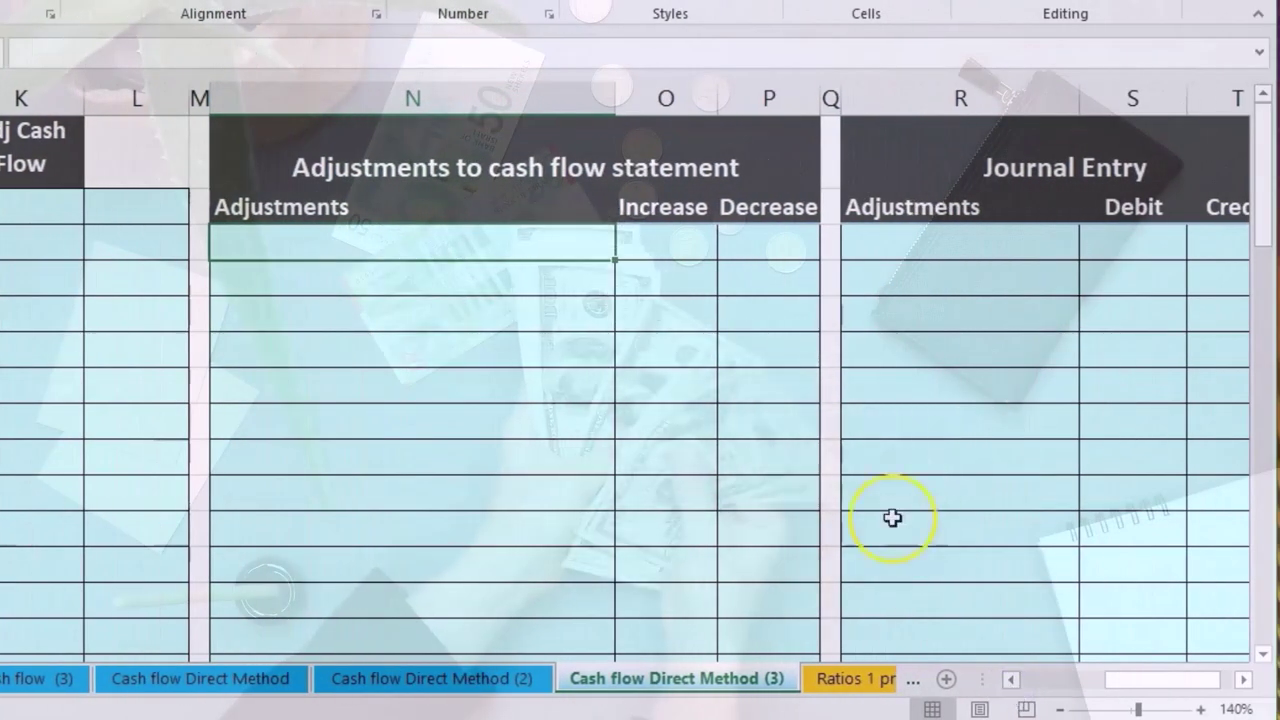
{"action": "left_click", "coordinate": [690, 251]}
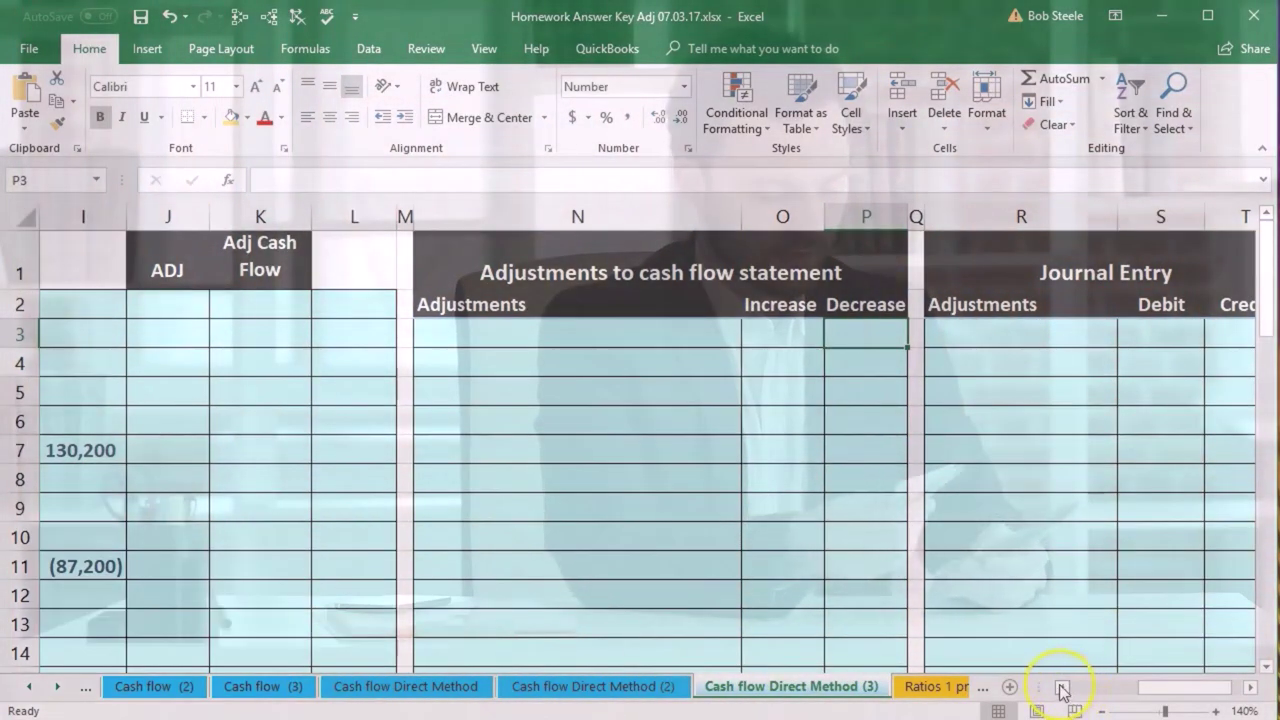
Find the sold equipment data and compute its cost less accumulated depreciation, 51000 − 22850, in Calculator.
{"action": "left_click", "coordinate": [1061, 687]}
{"action": "left_click_drag", "start_coordinate": [1061, 687], "coordinate": [1061, 687]}
{"action": "left_click", "coordinate": [683, 459]}
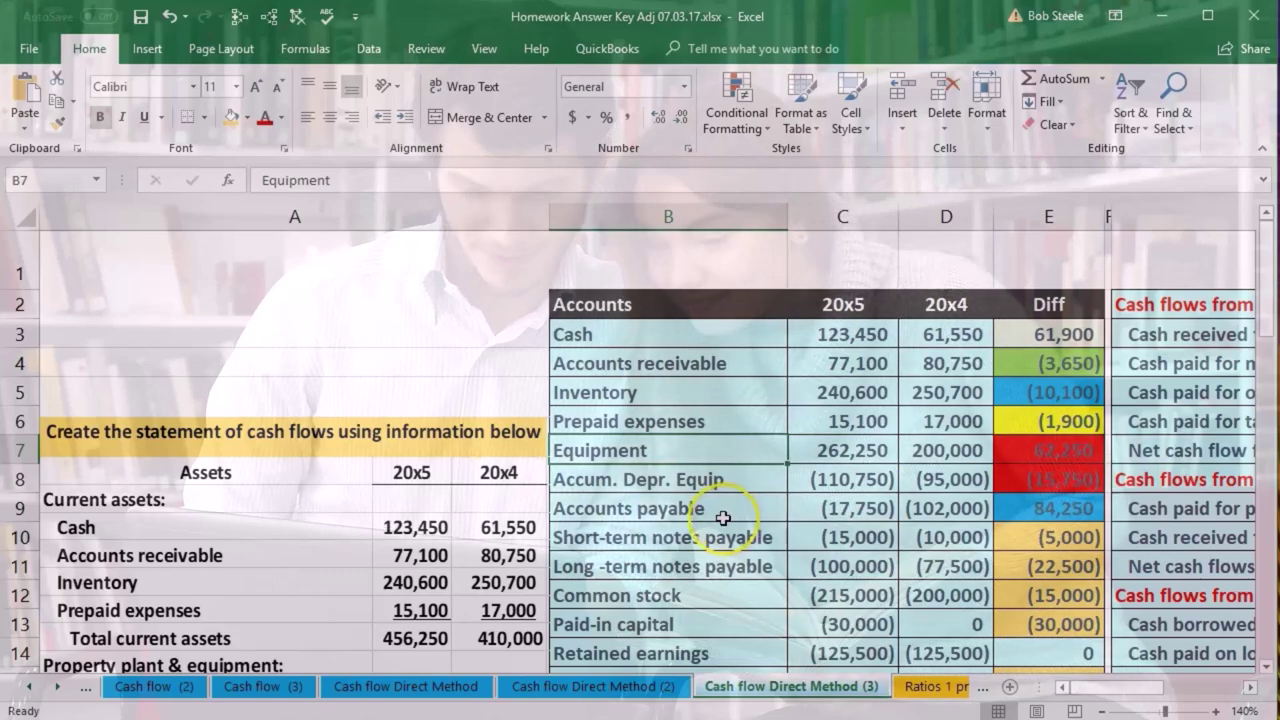
{"action": "scroll", "coordinate": [727, 518], "scroll_direction": "down", "scroll_amount": 6}
{"action": "scroll", "coordinate": [720, 520], "scroll_direction": "down", "scroll_amount": 4}
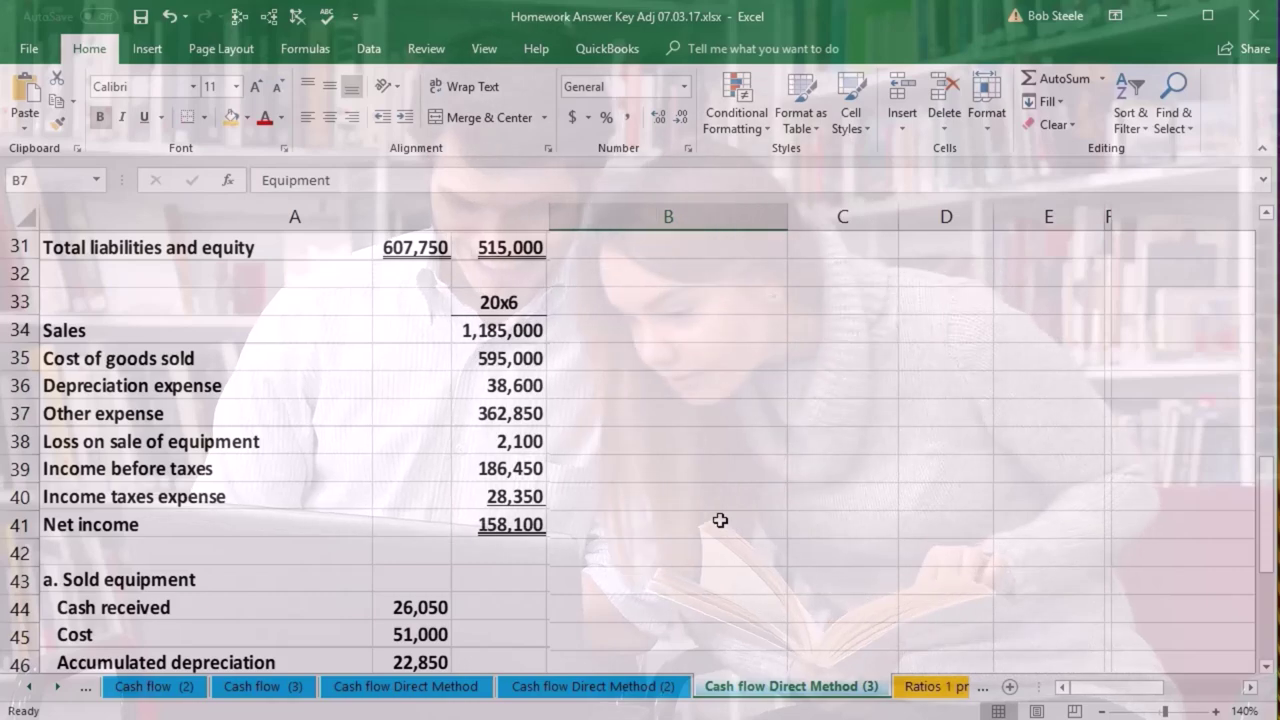
{"action": "scroll", "coordinate": [720, 520], "scroll_direction": "down", "scroll_amount": 1}
{"action": "scroll", "coordinate": [720, 520], "scroll_direction": "down", "scroll_amount": 2}
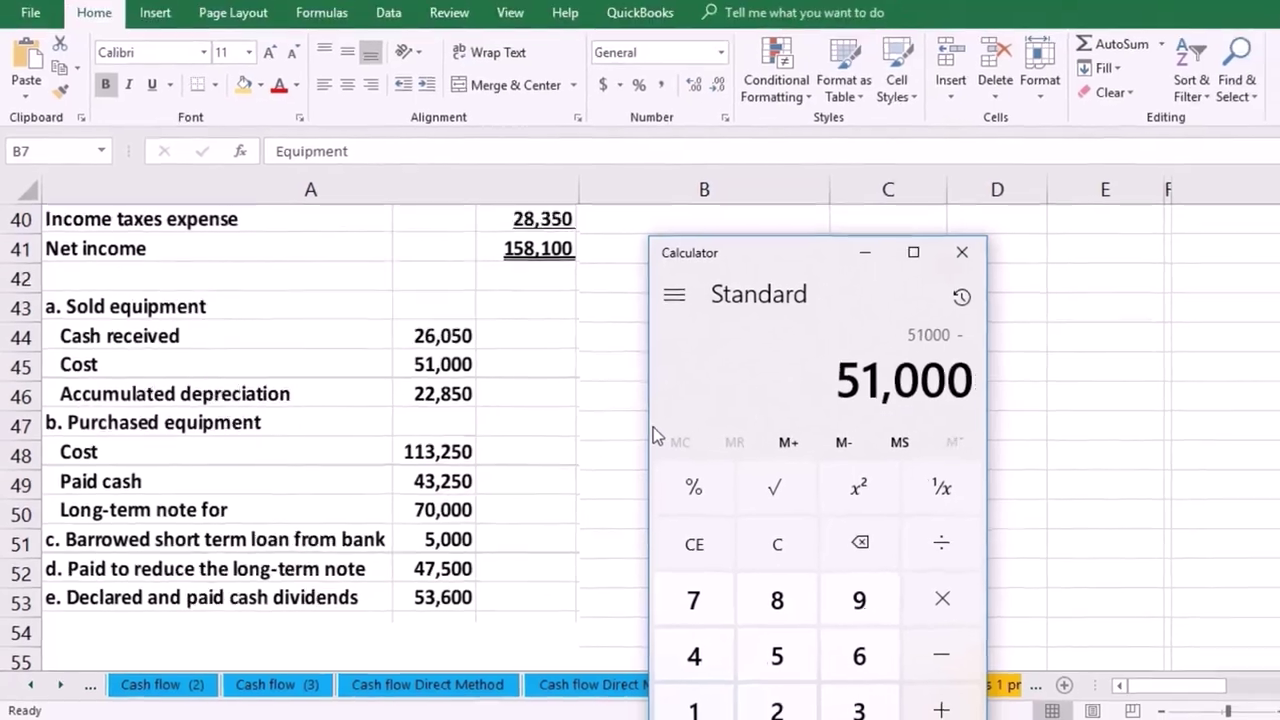
{"action": "type", "text": "22850"}
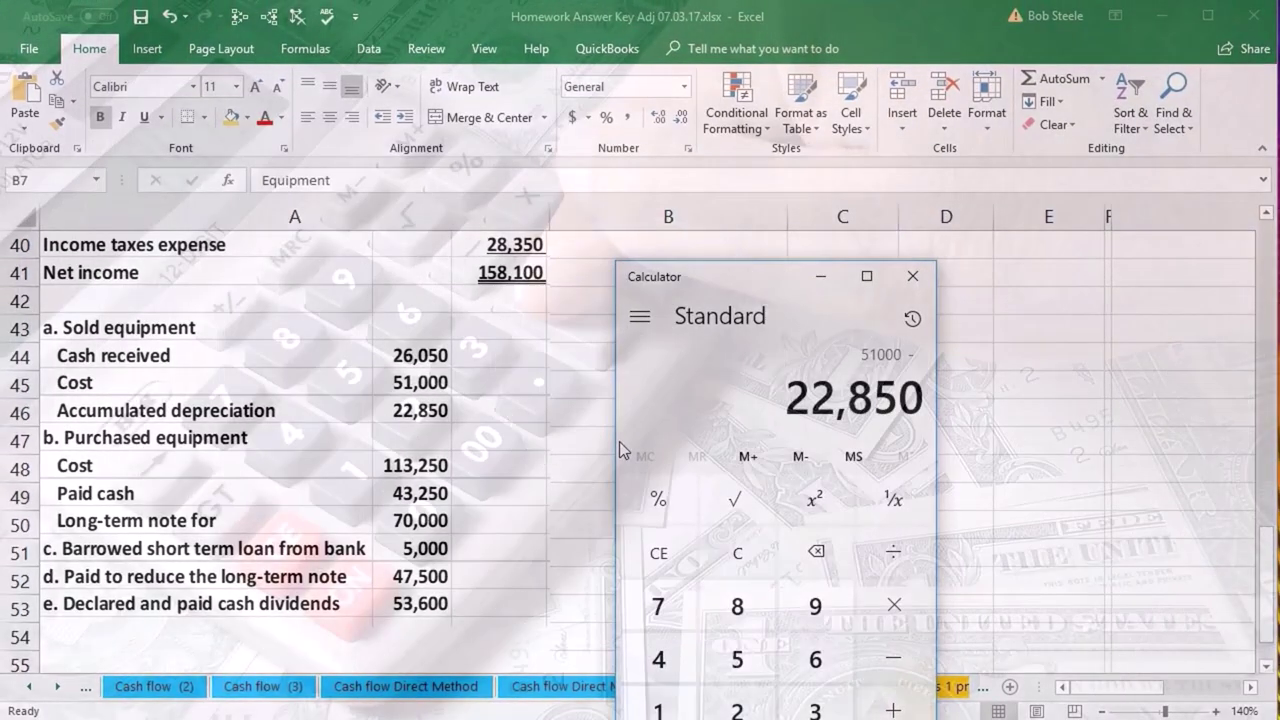
{"action": "key", "text": "Return"}
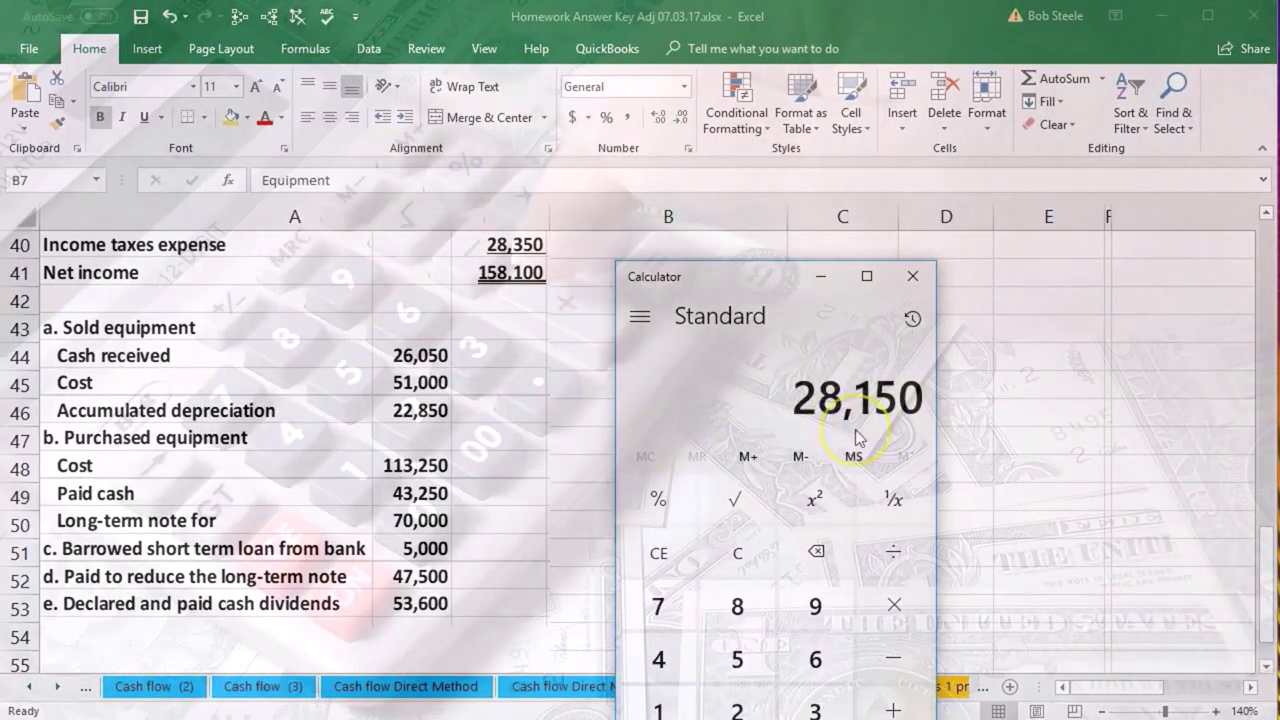
{"action": "left_click", "coordinate": [492, 400]}
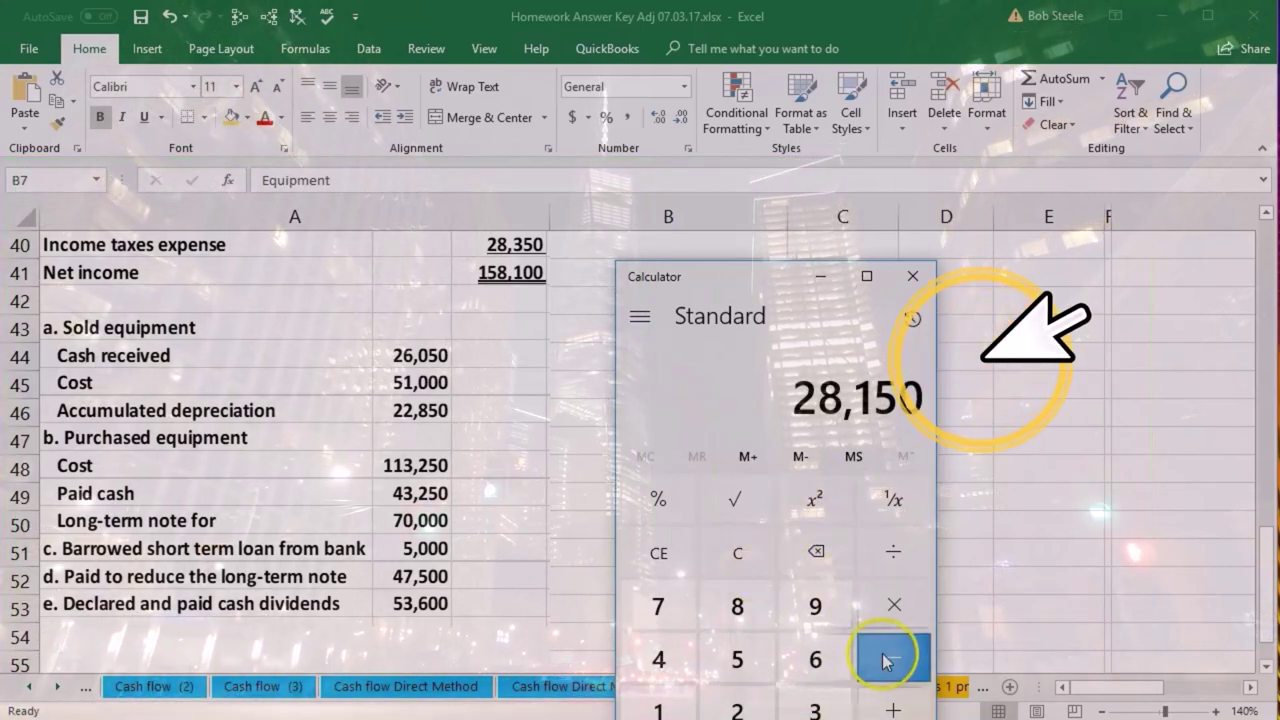
{"action": "left_click", "coordinate": [916, 286]}
Enter Cash as the first account of the journal entry in cell R3.
{"action": "scroll", "coordinate": [900, 491], "scroll_direction": "up", "scroll_amount": 12}
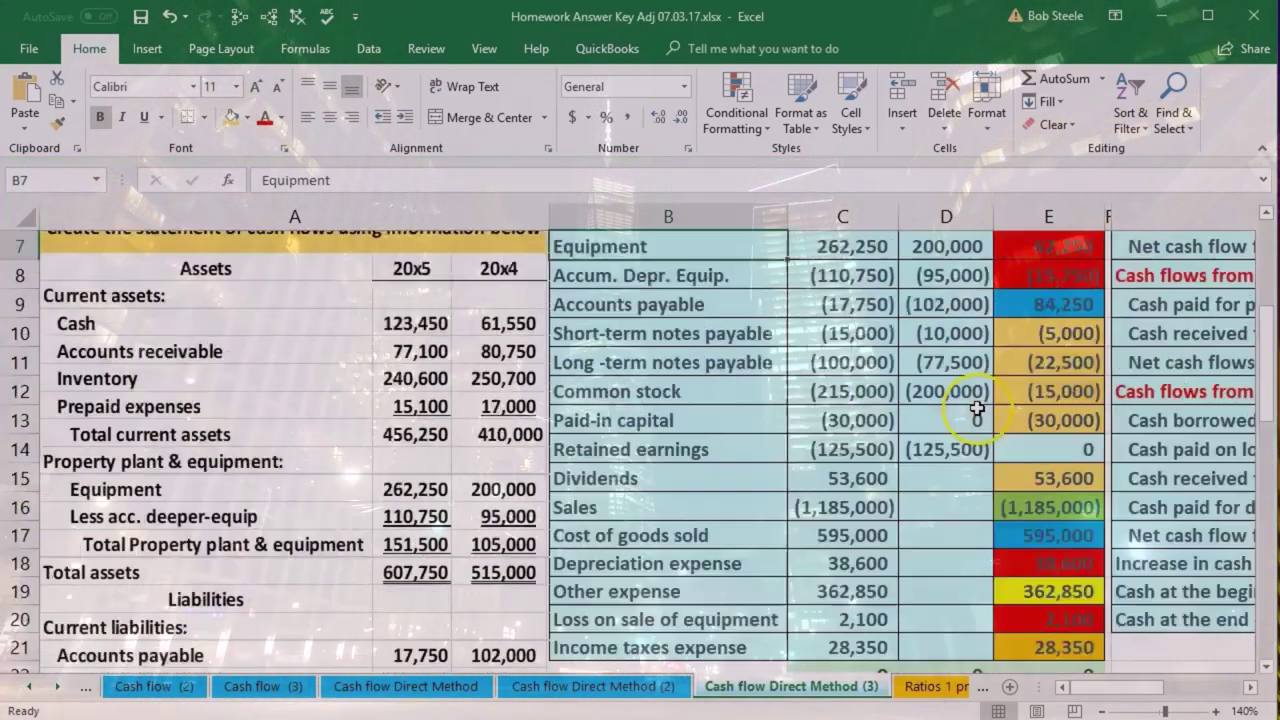
{"action": "left_click", "coordinate": [1250, 687]}
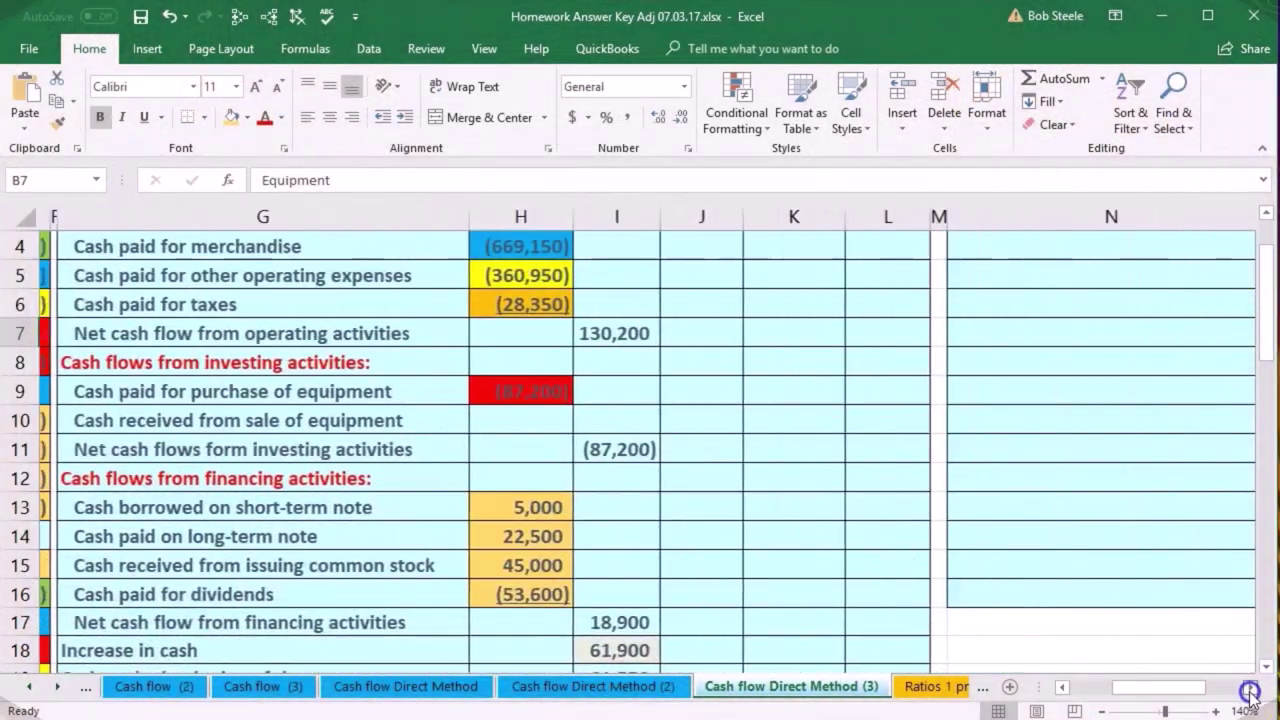
{"action": "scroll", "coordinate": [1143, 618], "scroll_direction": "up", "scroll_amount": 1}
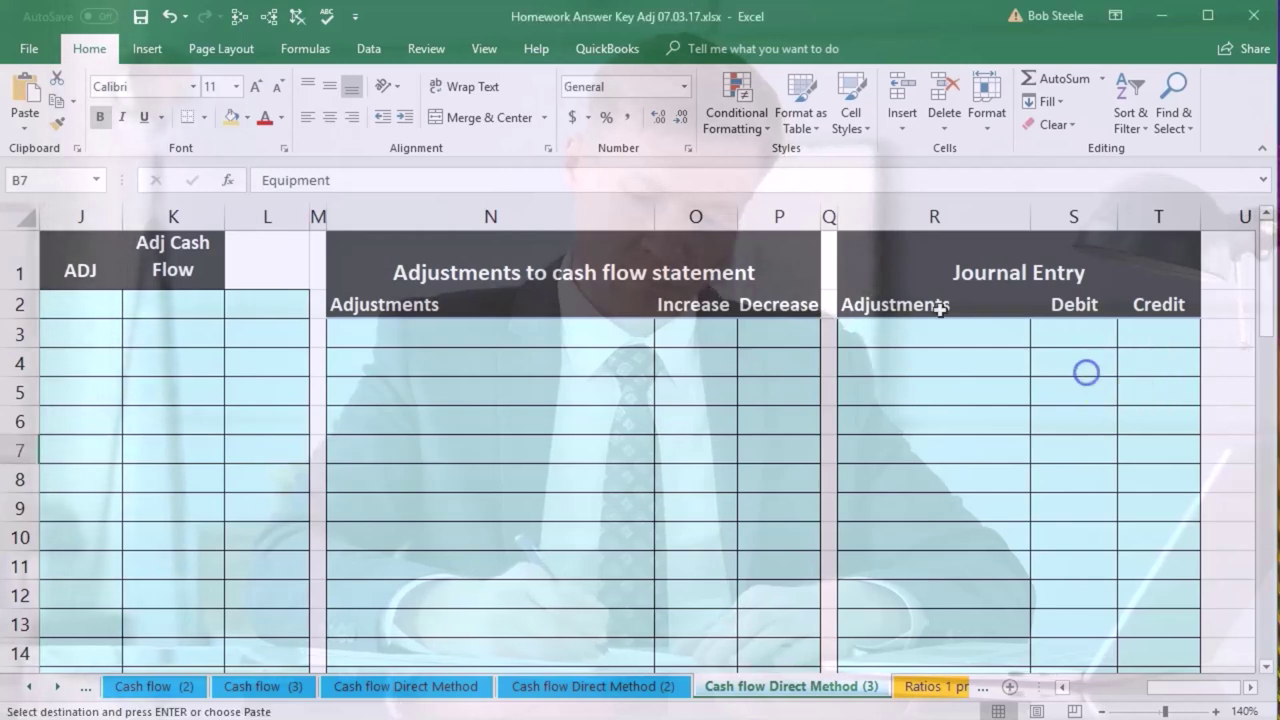
{"action": "left_click", "coordinate": [940, 336]}
{"action": "type", "text": "Cash"}
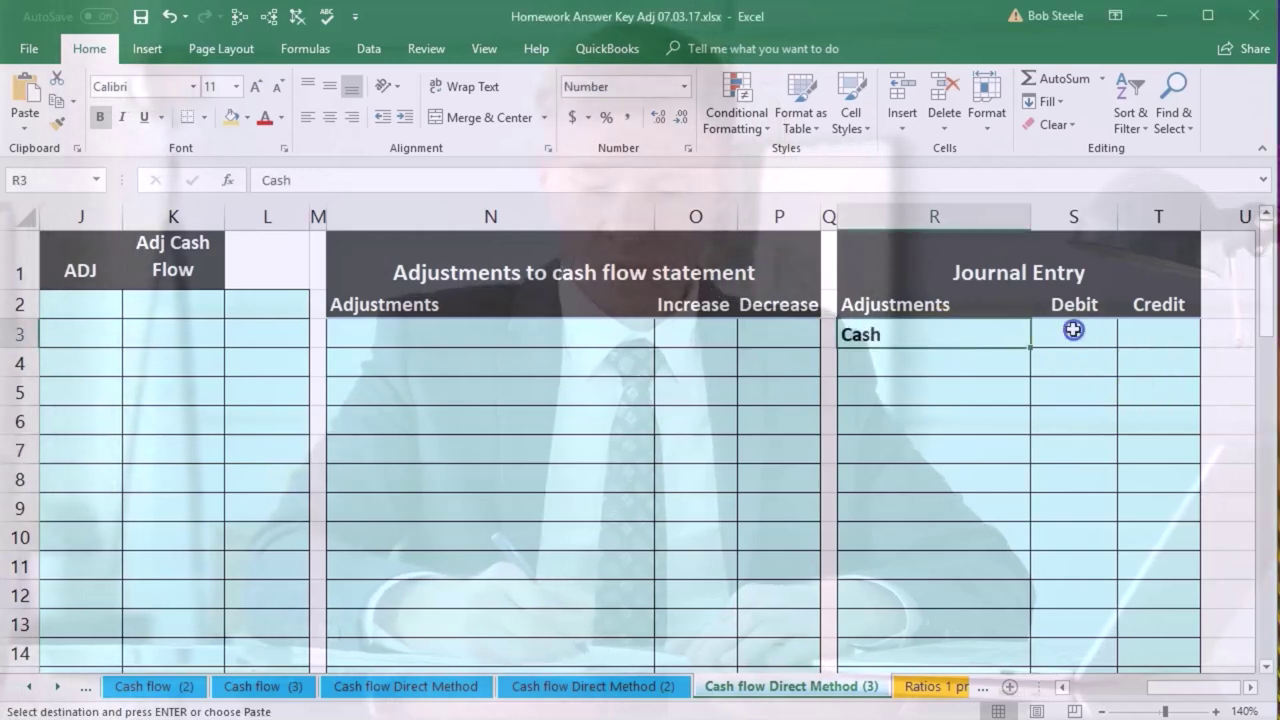
{"action": "left_click", "coordinate": [1073, 329]}
{"action": "type", "text": "2650"}
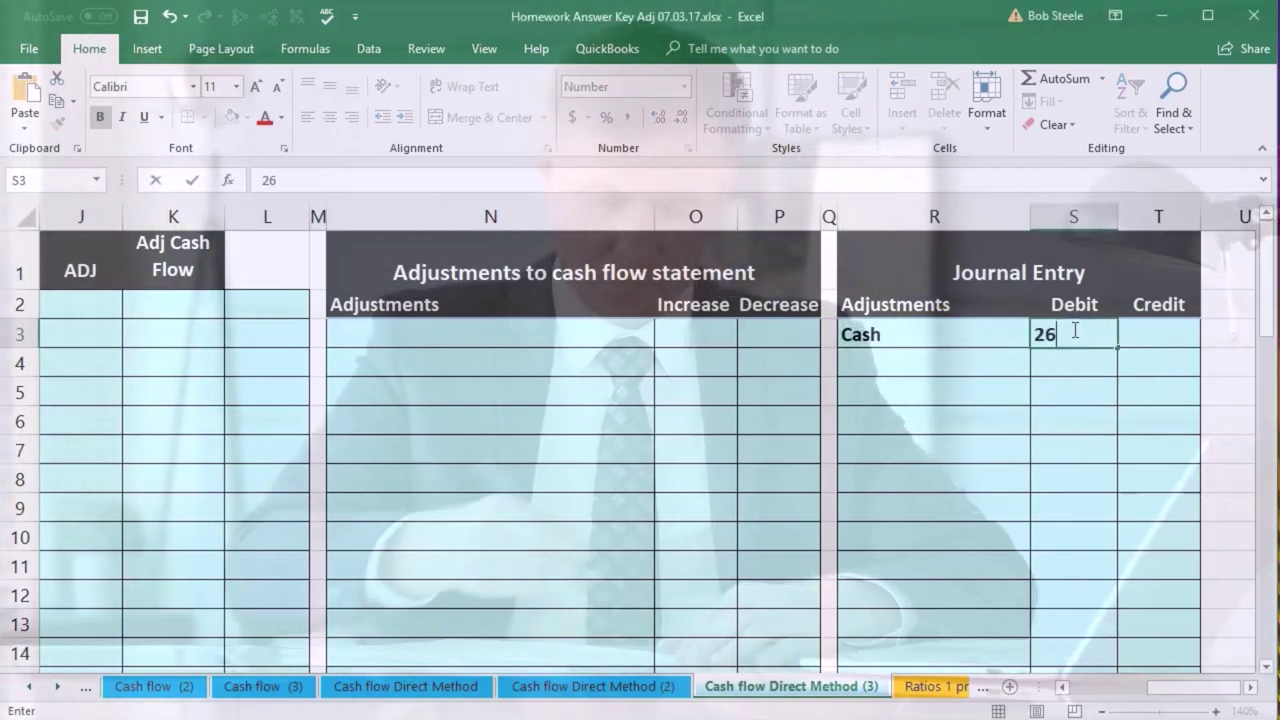
{"action": "key", "text": "Return"}
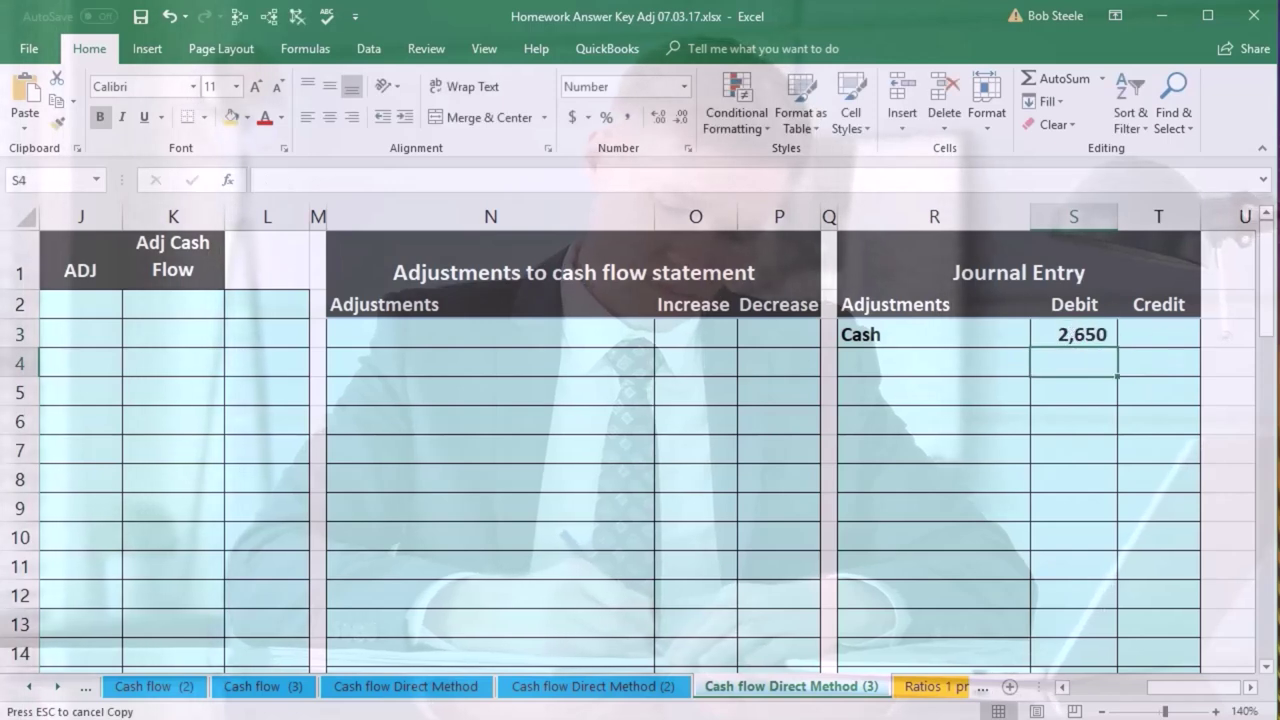
Set the debit for Cash in the journal entry to 26050.
{"action": "left_click", "coordinate": [1090, 338]}
{"action": "type", "text": "20"}
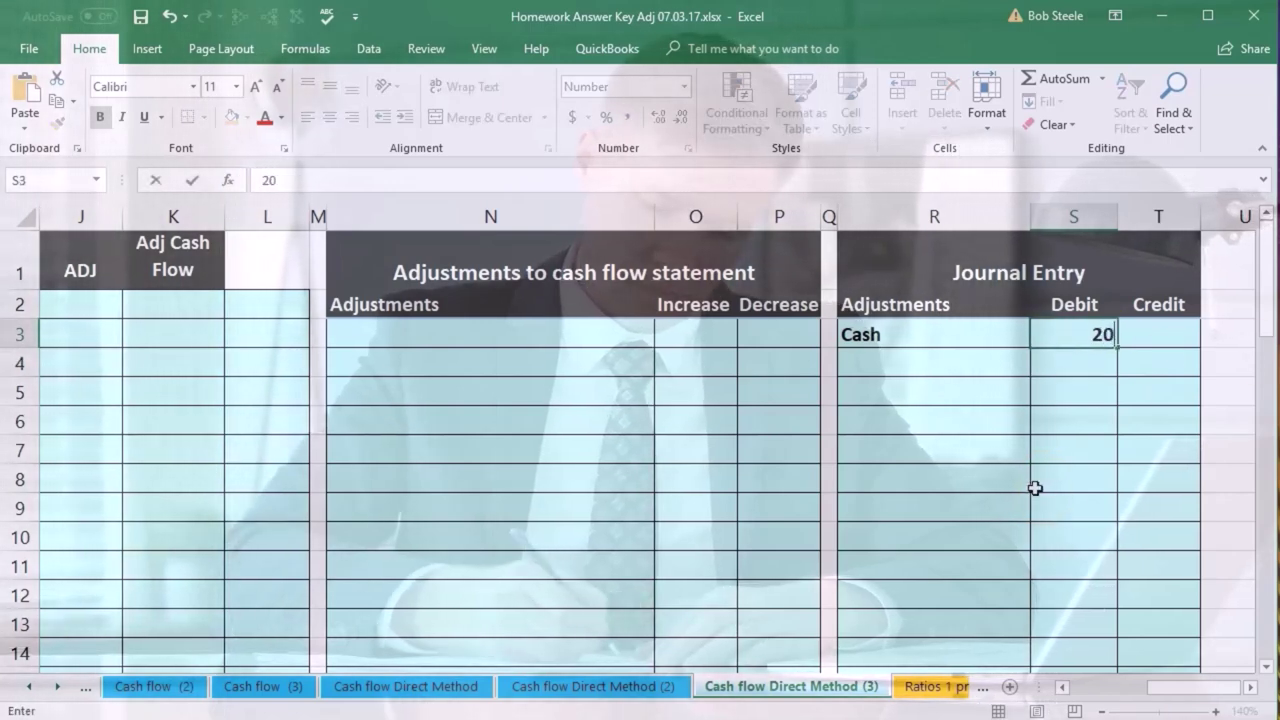
{"action": "key", "text": "BackSpace"}
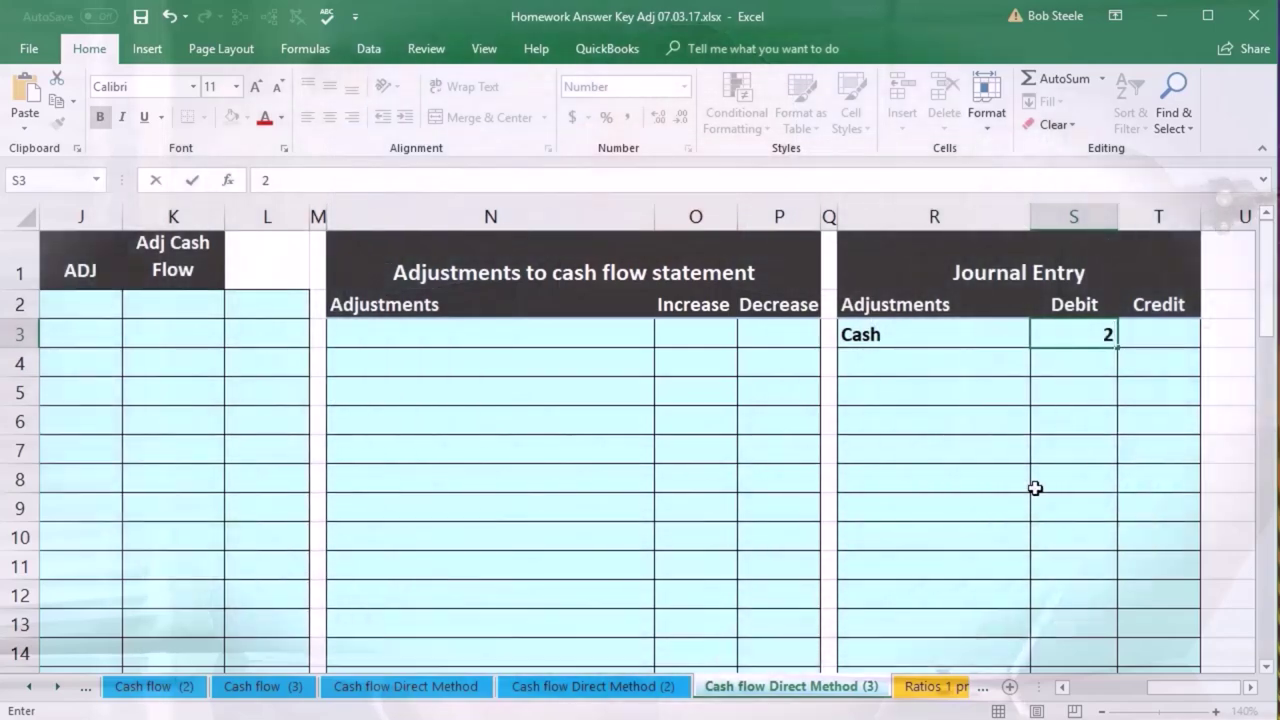
{"action": "type", "text": "6050"}
{"action": "key", "text": "Return"}
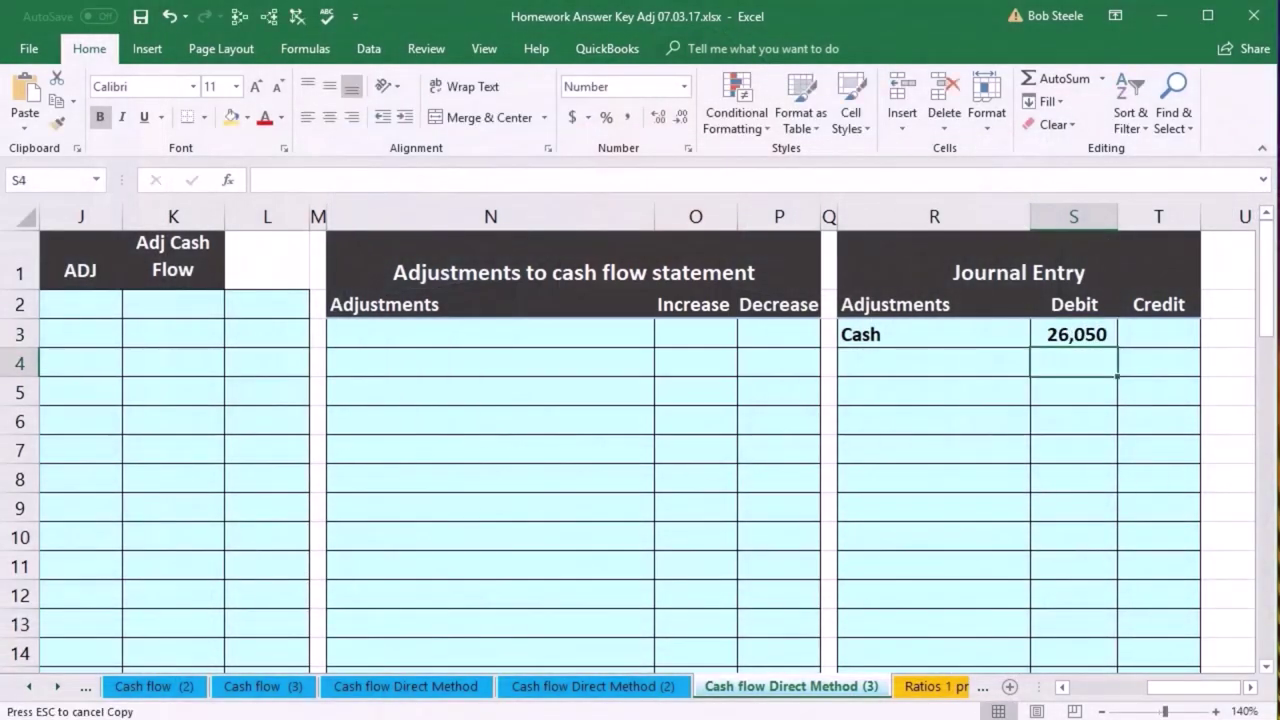
Add Equipment as the second journal entry account in R4 with a credit of -51000 in T4.
{"action": "key", "text": "ctrl+c"}
{"action": "left_click", "coordinate": [983, 363]}
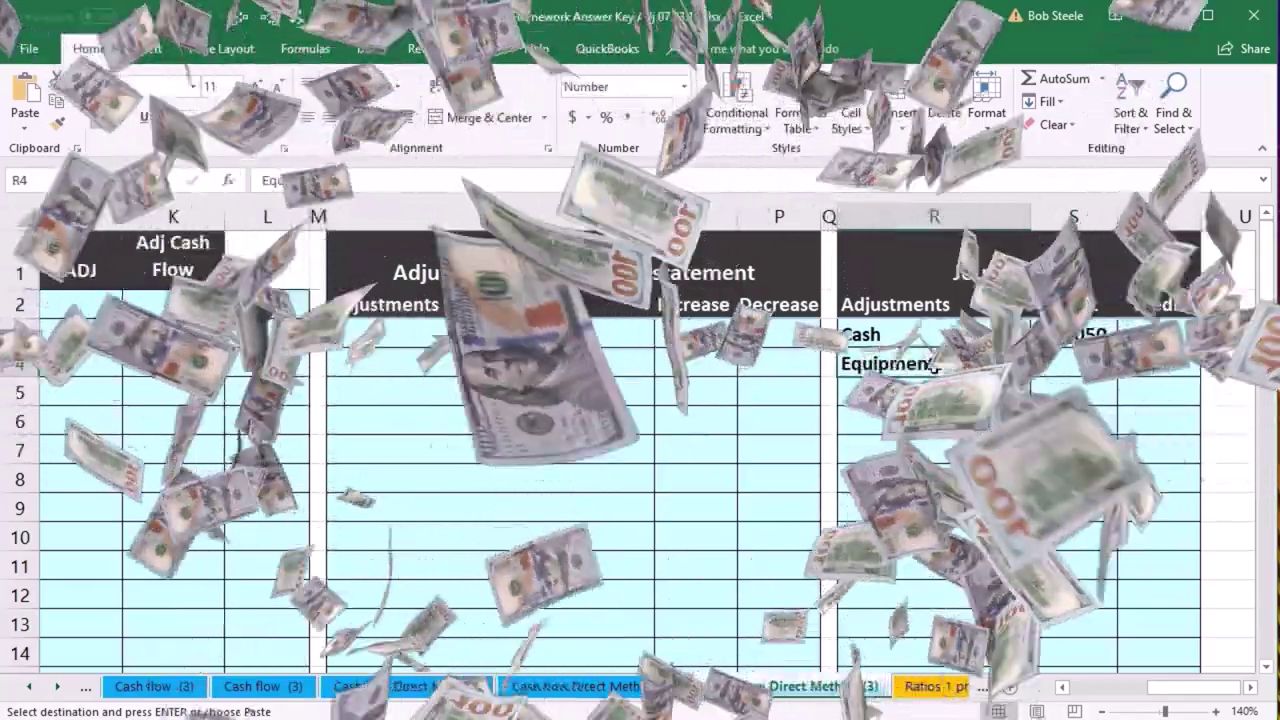
{"action": "key", "text": "Right"}
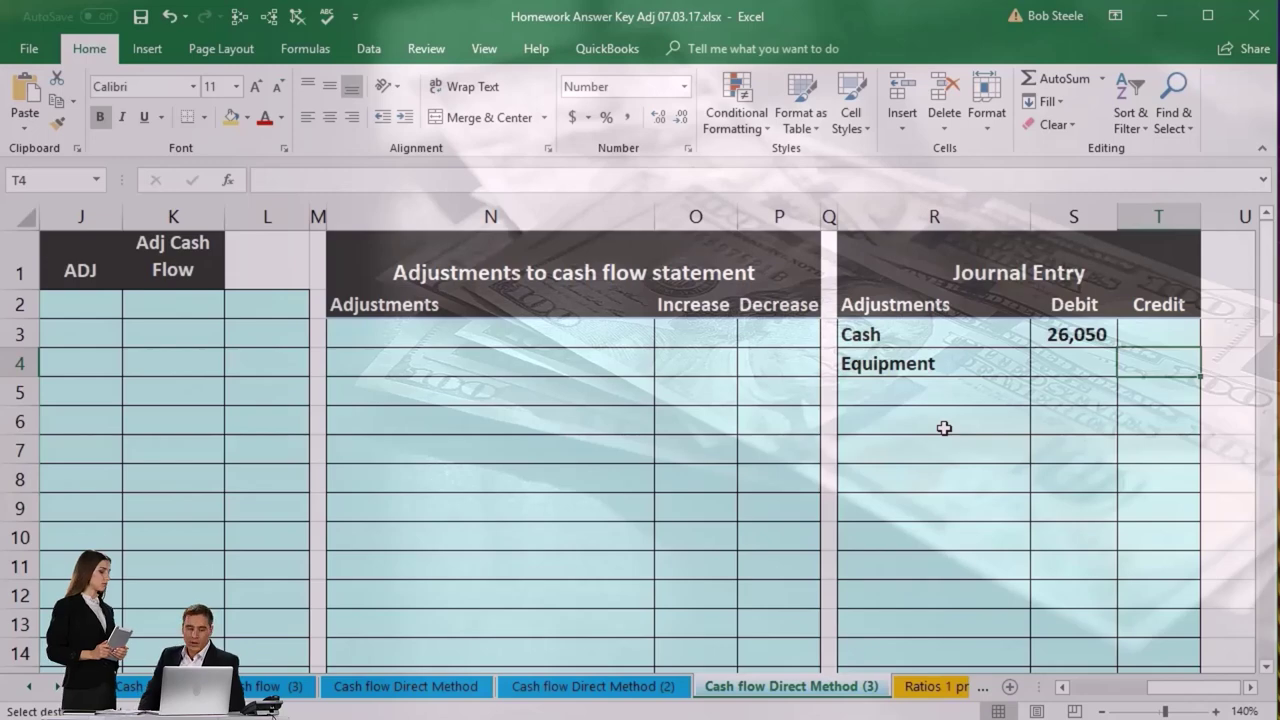
{"action": "type", "text": "-5100"}
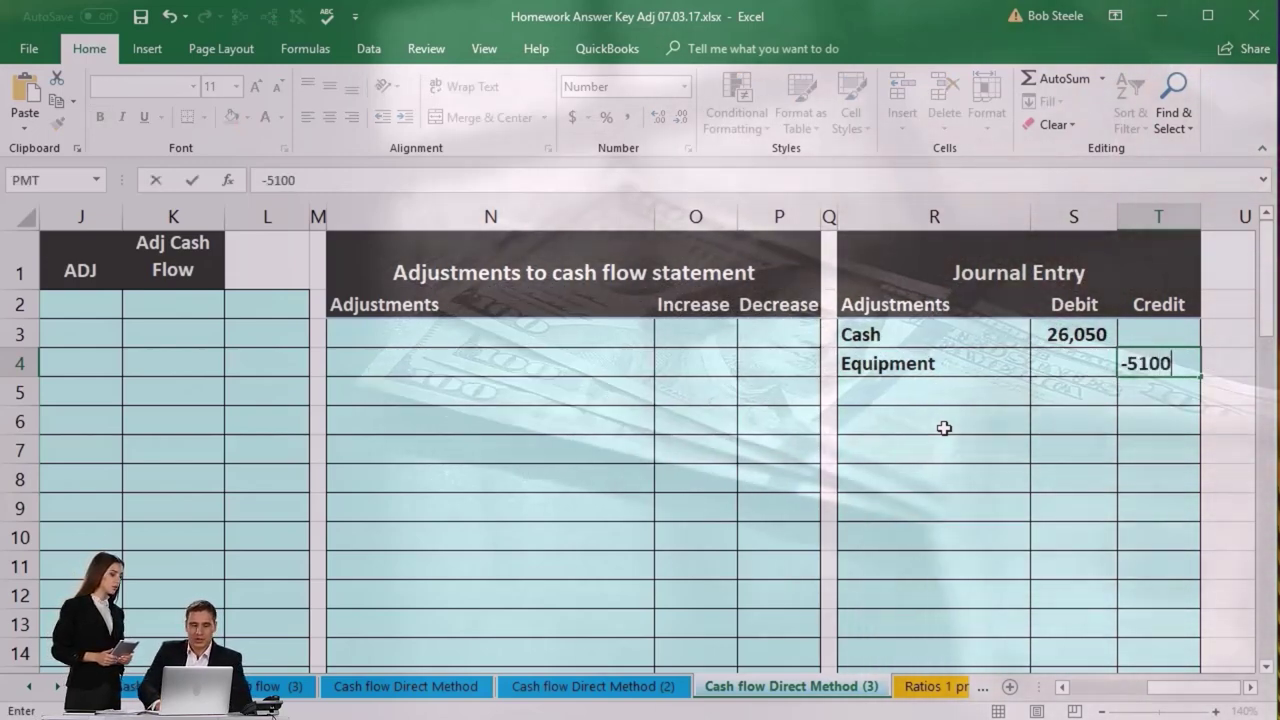
{"action": "type", "text": "0"}
{"action": "key", "text": "Return"}
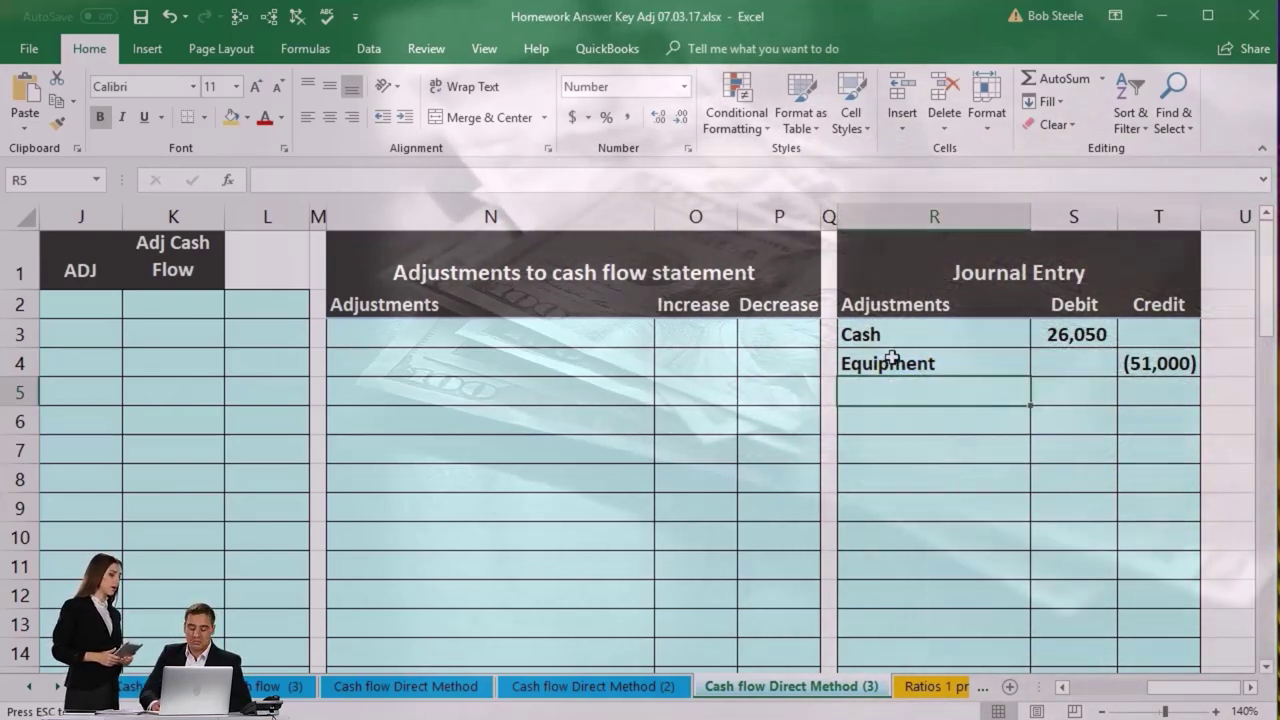
Add "Acc. Depre" as the third journal entry account in R5 with a debit of 22,850.
{"action": "type", "text": "Adjustments"}
{"action": "type", "text": " Depre"}
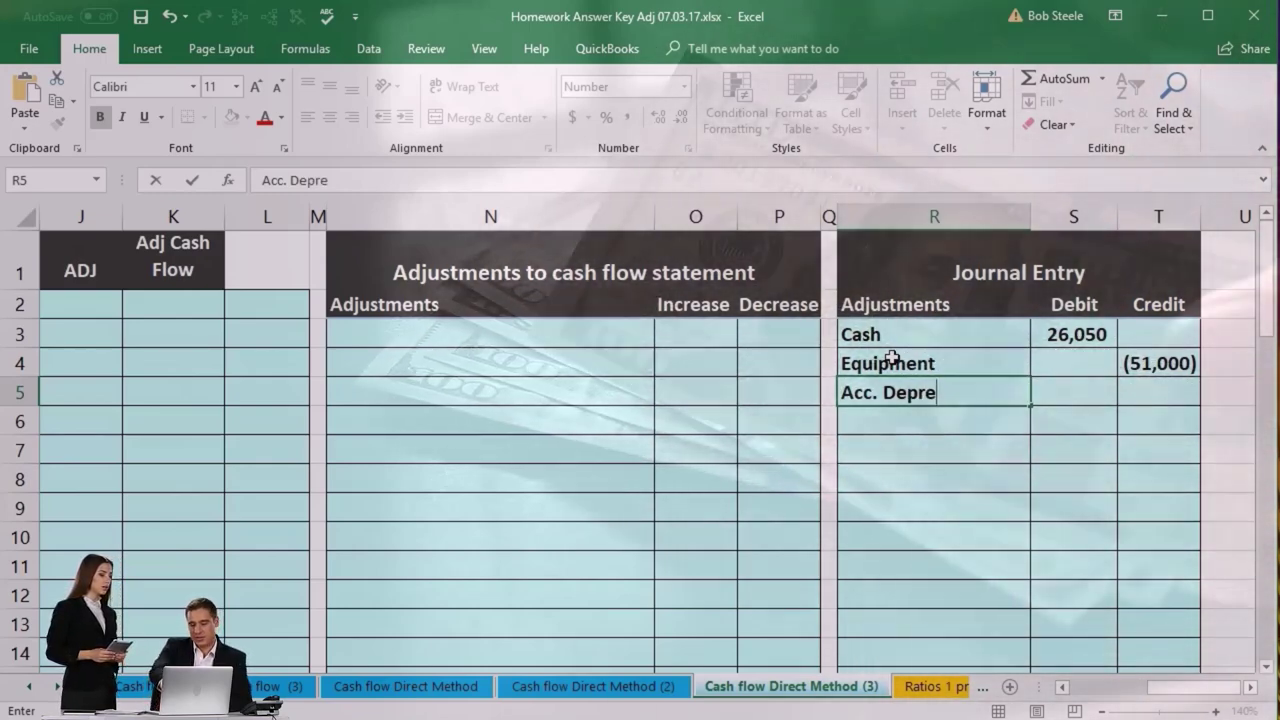
{"action": "key", "text": "Return"}
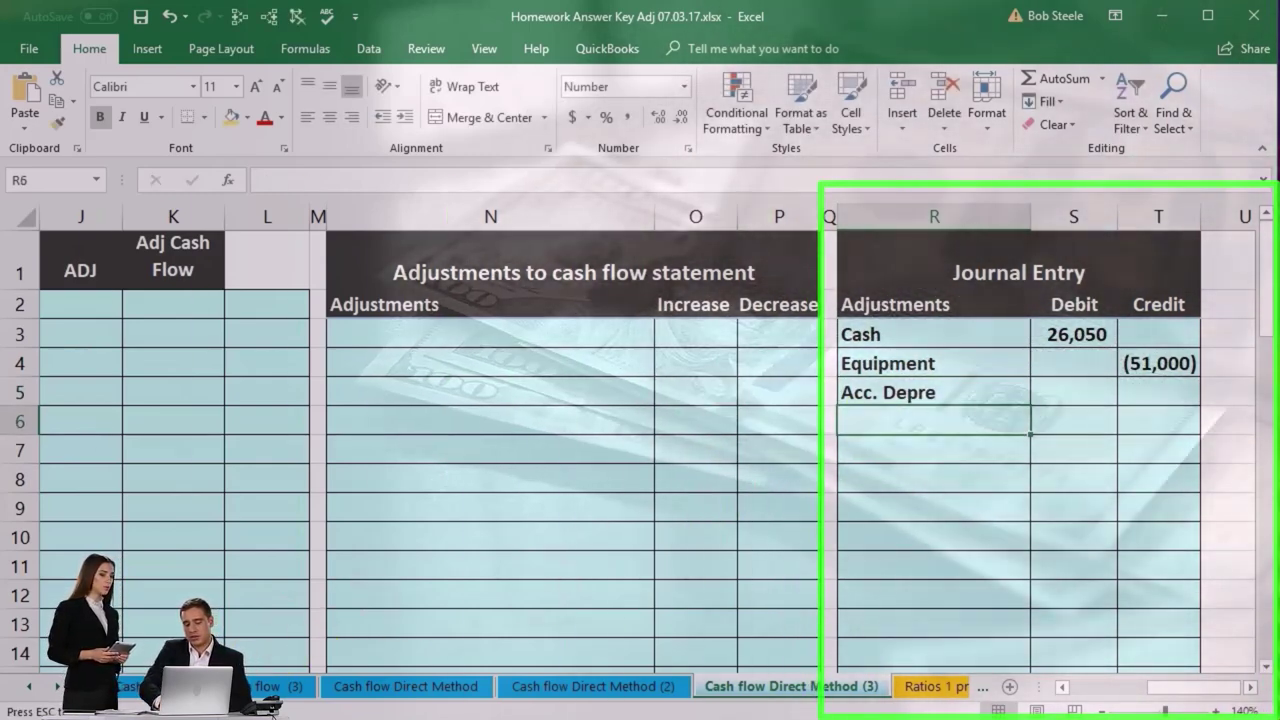
{"action": "left_click", "coordinate": [1090, 395]}
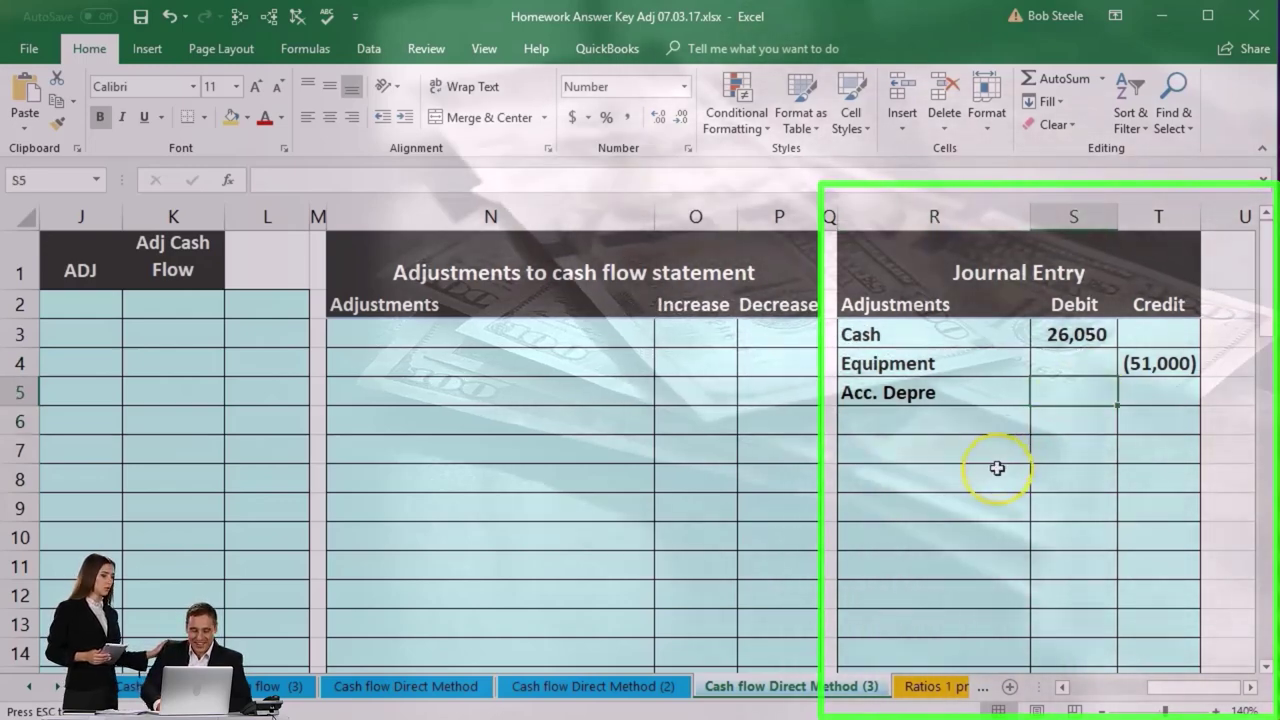
{"action": "type", "text": "22,850"}
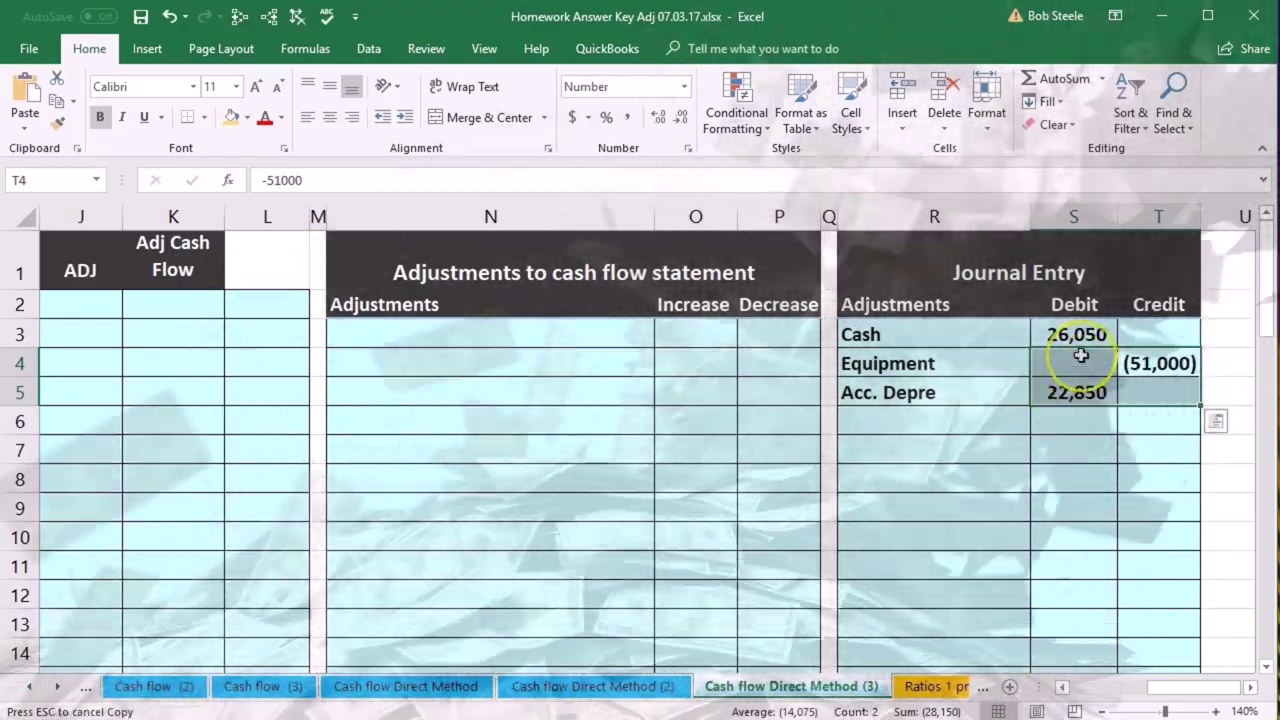
Check the sums of the journal entry amounts and enter the balancing debit in S6 with the formula -sum(S3:T5).
{"action": "left_click_drag", "start_coordinate": [1073, 340], "coordinate": [1125, 397]}
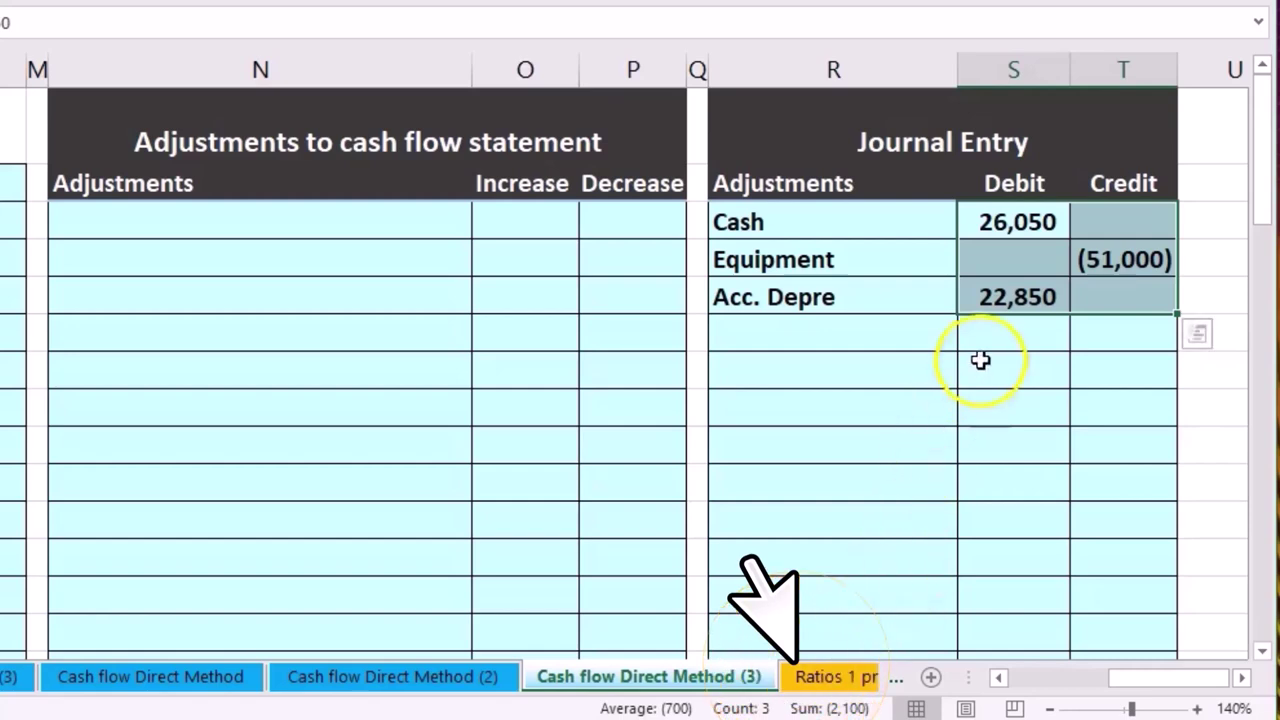
{"action": "left_click", "coordinate": [993, 332]}
{"action": "left_click", "coordinate": [1120, 258]}
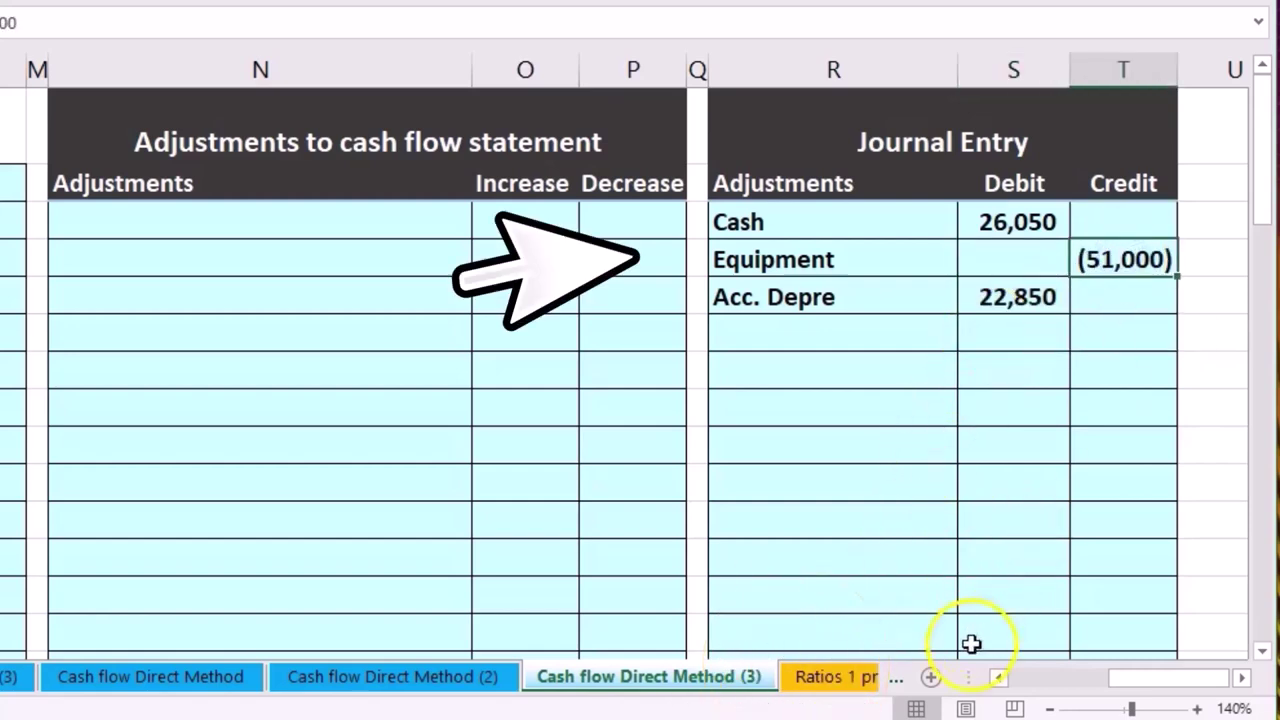
{"action": "left_click_drag", "start_coordinate": [975, 222], "coordinate": [988, 296]}
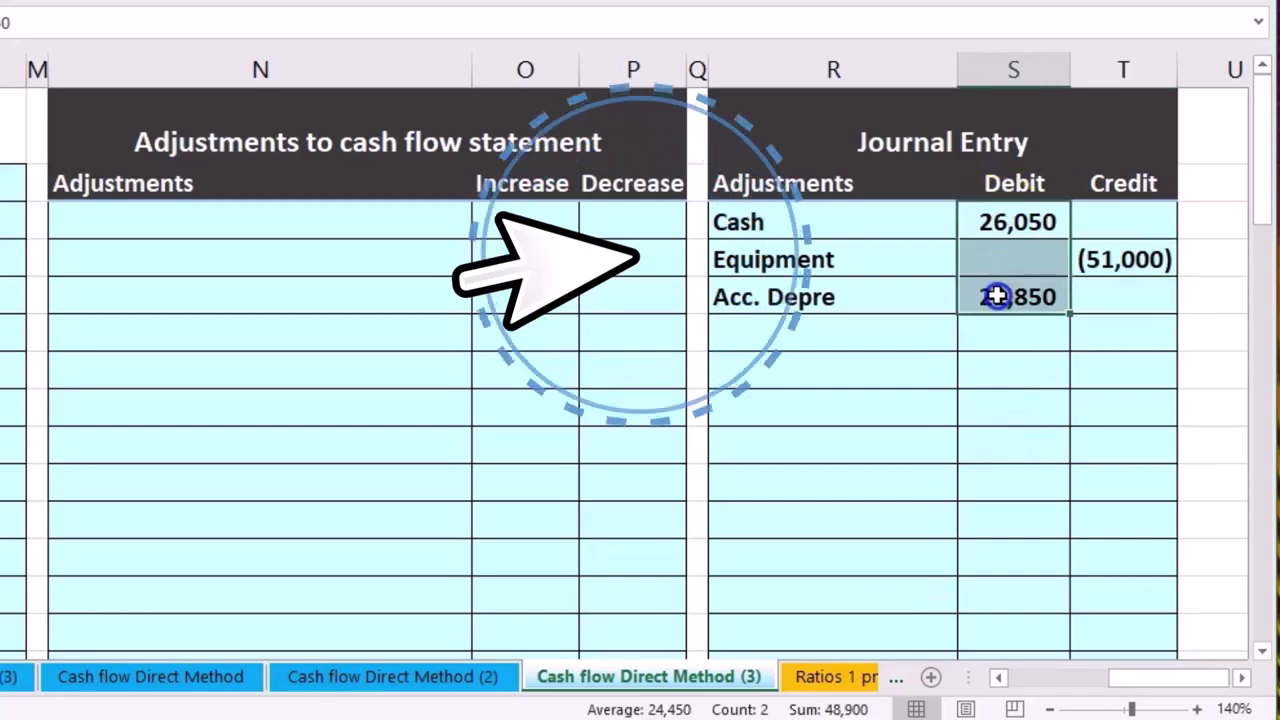
{"action": "left_click", "coordinate": [1019, 341]}
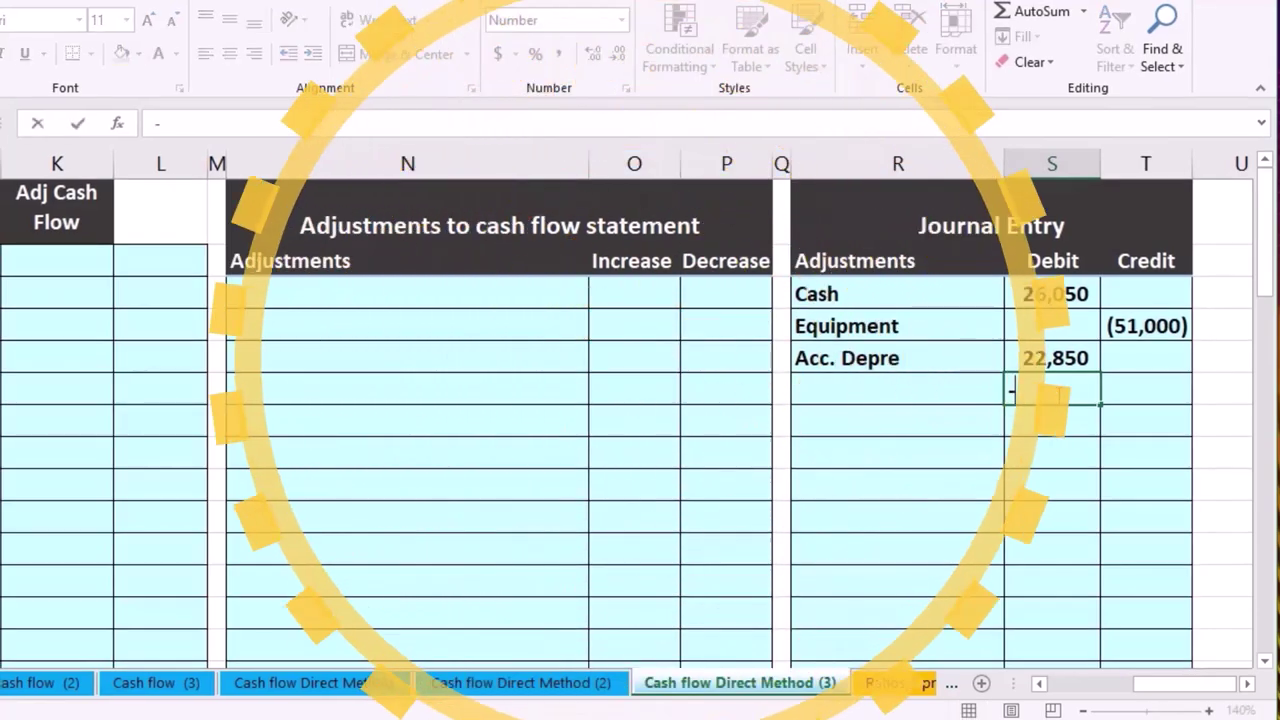
{"action": "type", "text": "-sum(S3:T5"}
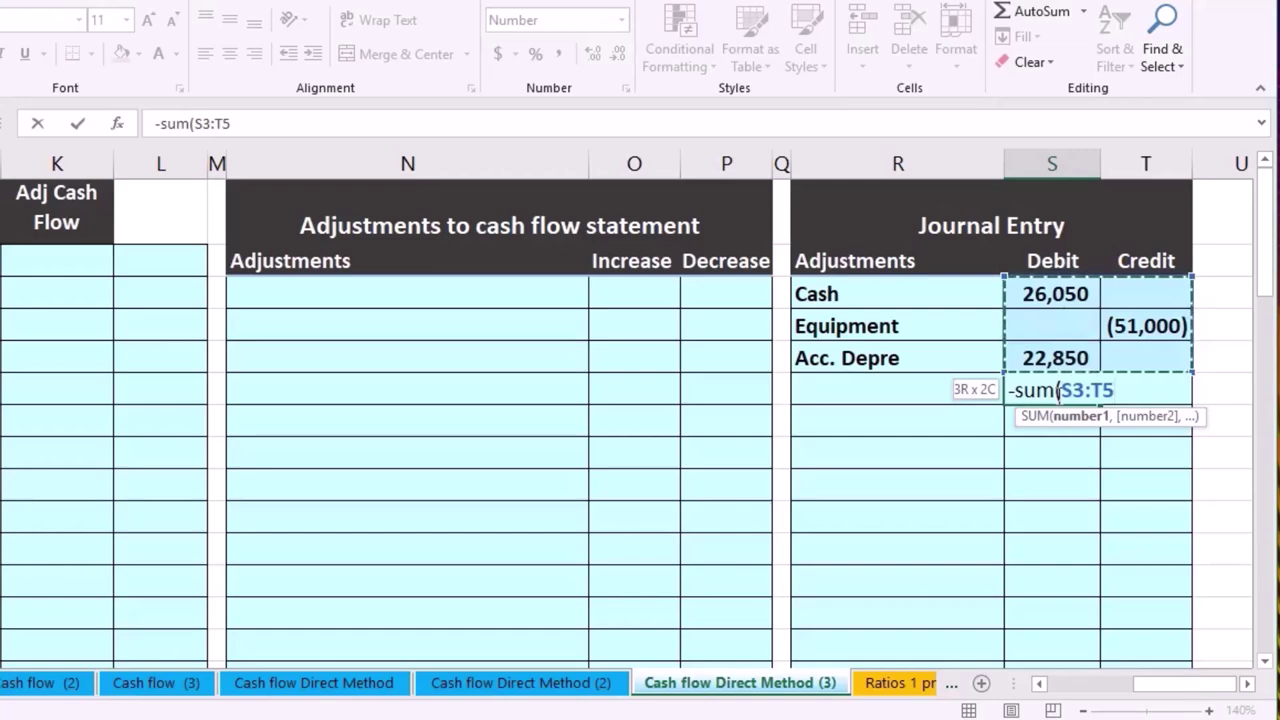
{"action": "key", "text": "Return"}
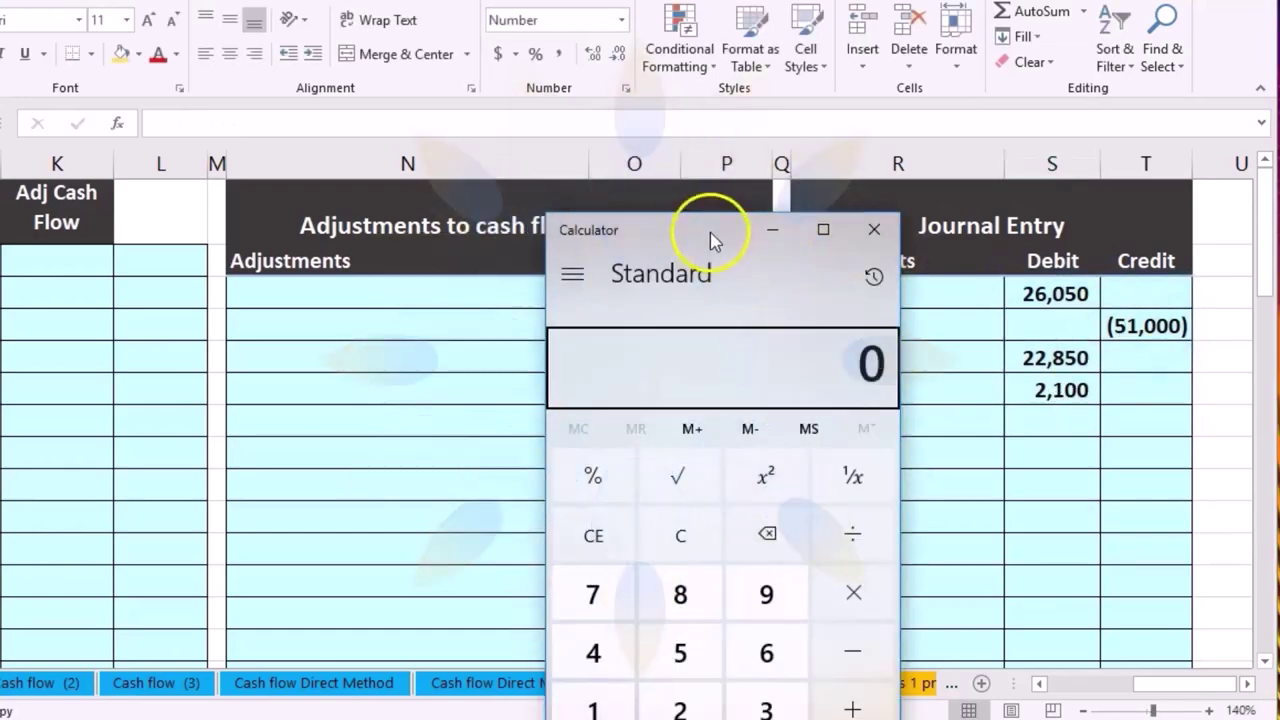
Verify the balancing amount in Calculator as 26050 + 22850 − 51000.
{"action": "left_click_drag", "start_coordinate": [710, 222], "coordinate": [622, 220]}
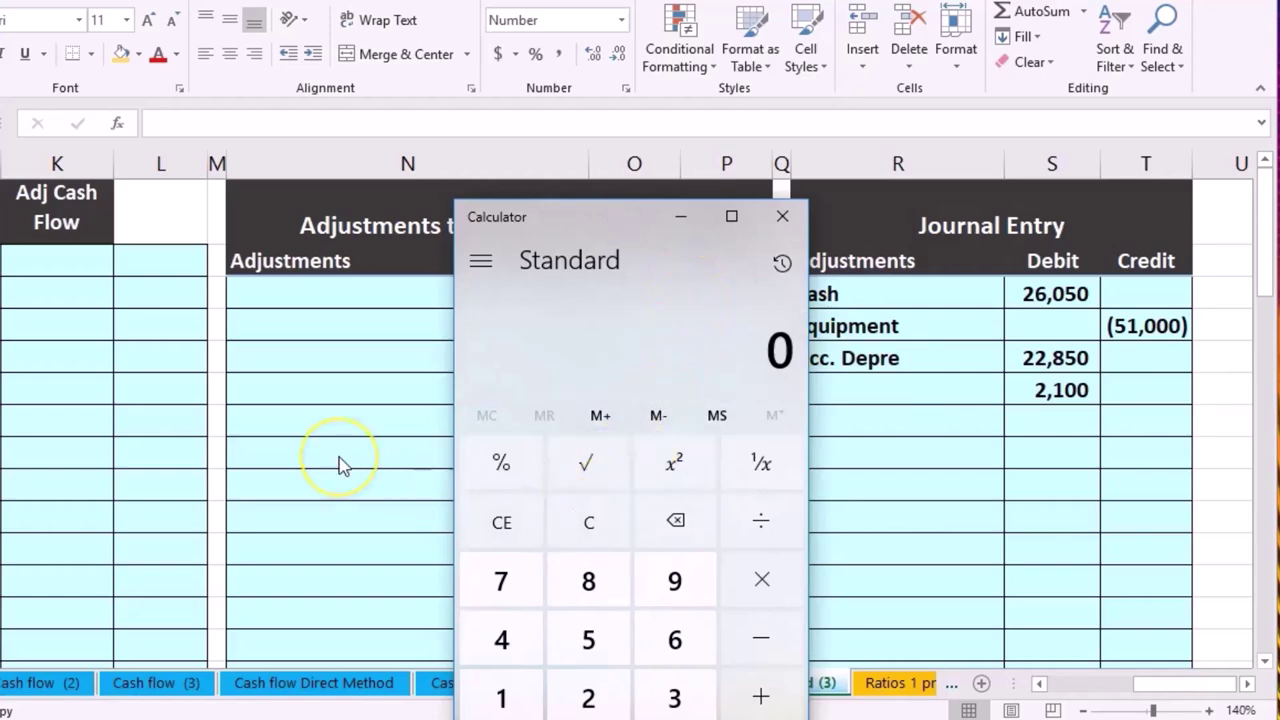
{"action": "type", "text": "26050+"}
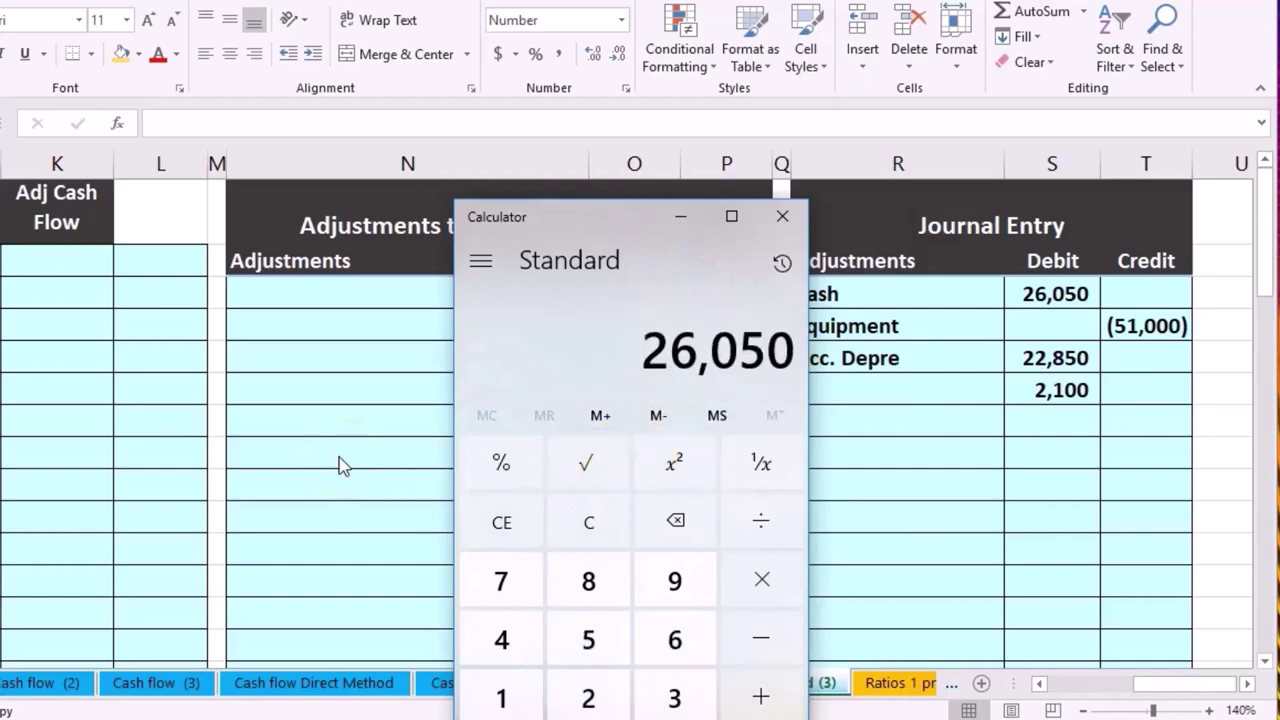
{"action": "type", "text": "22850="}
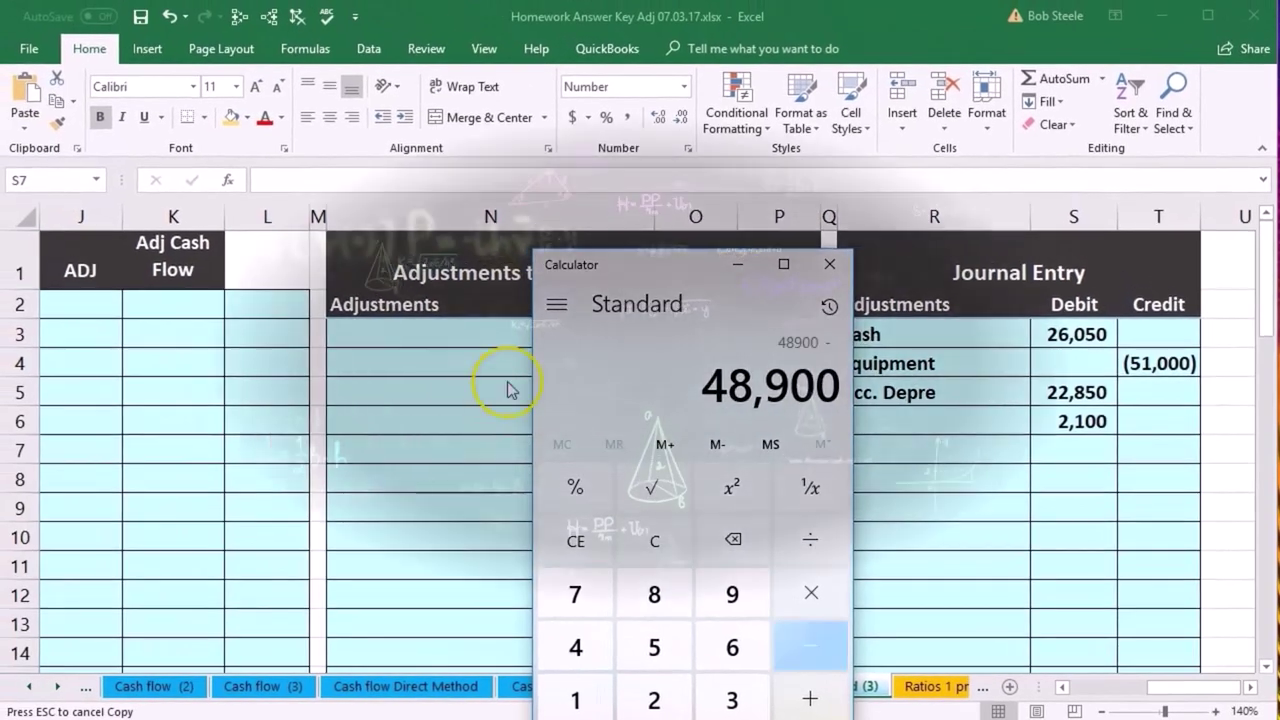
{"action": "type", "text": "-510="}
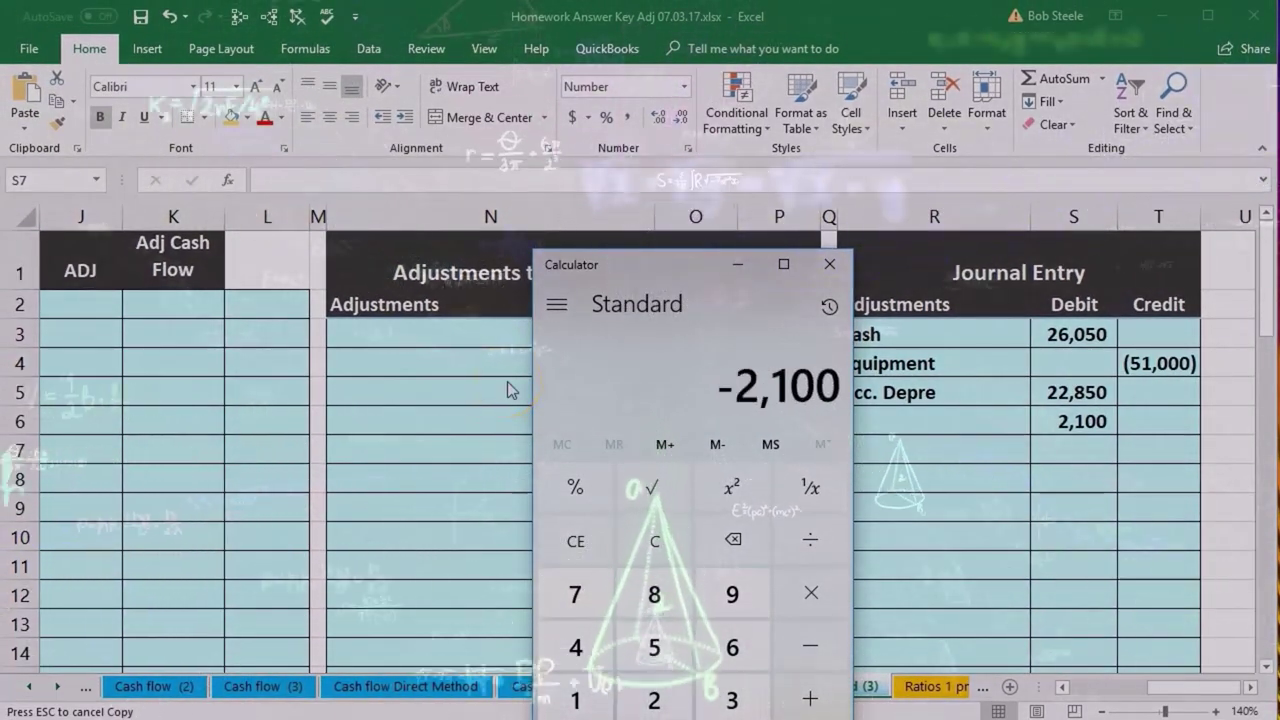
{"action": "left_click", "coordinate": [830, 263]}
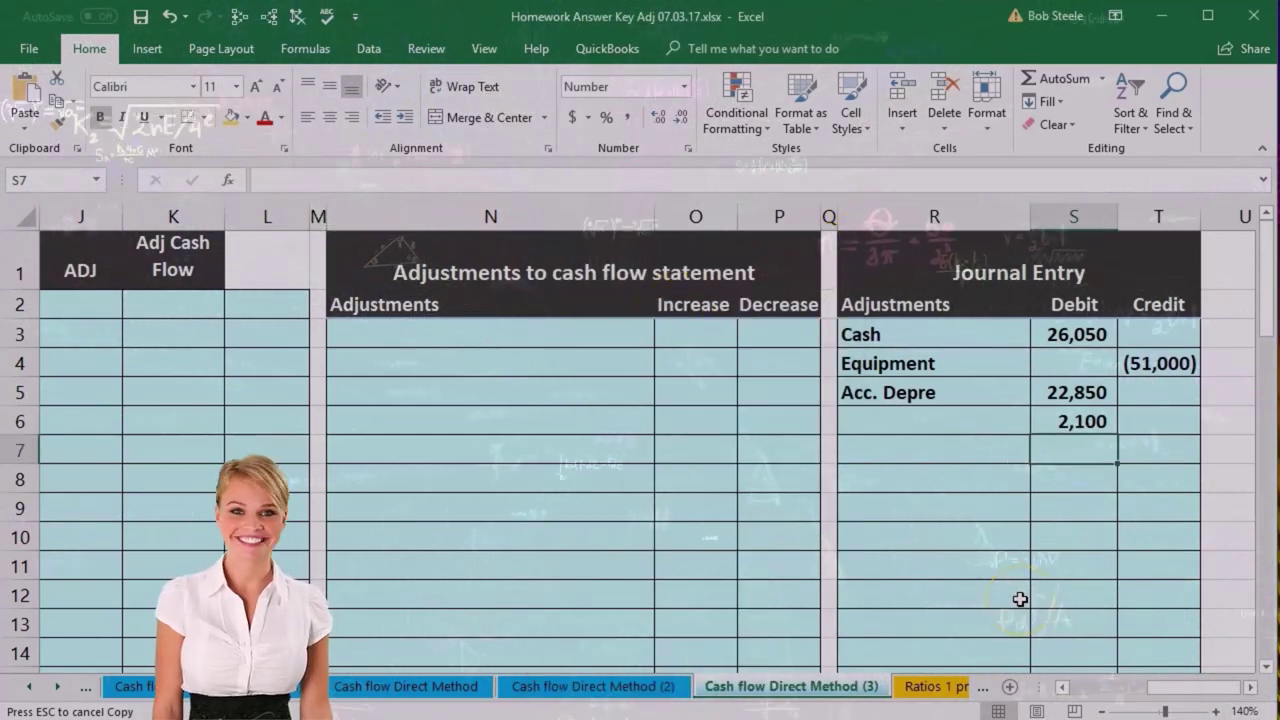
Recompute the loss in Calculator as equipment cost less accumulated depreciation less cash received, 51000 − 22850 − 26050.
{"action": "key", "text": "XF86Calculator"}
{"action": "left_click_drag", "start_coordinate": [662, 264], "coordinate": [568, 246]}
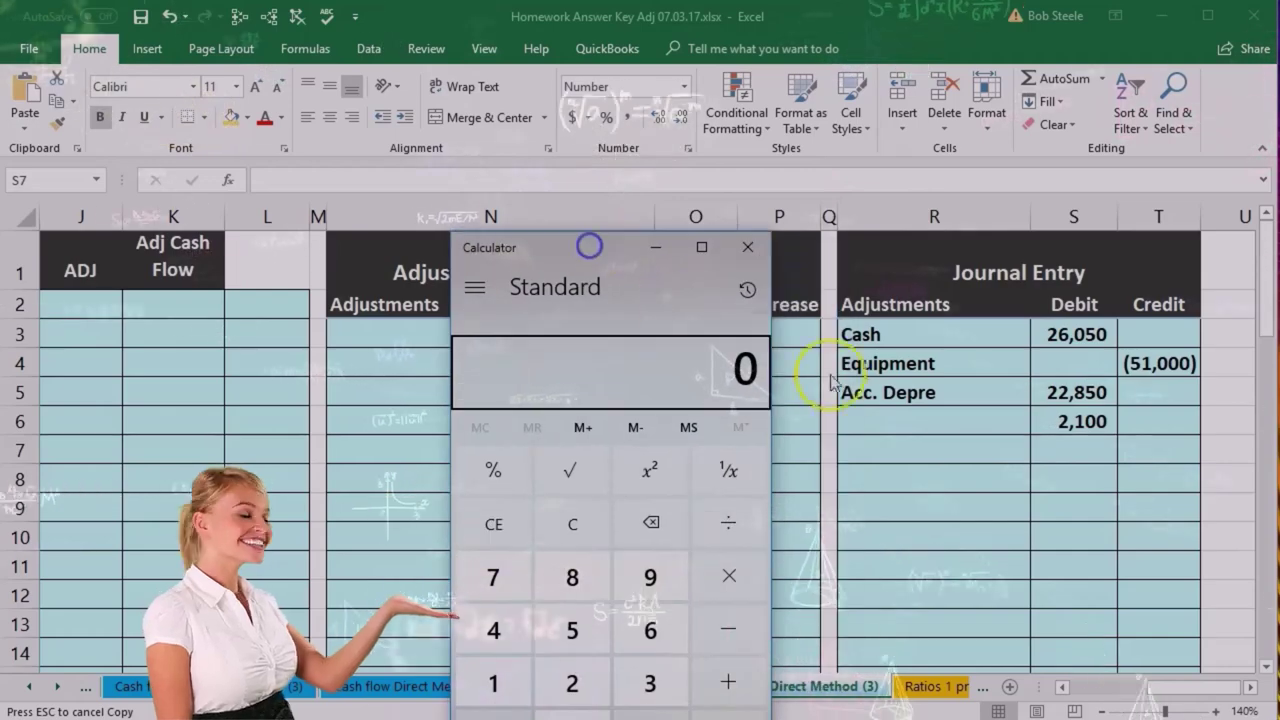
{"action": "type", "text": "510000"}
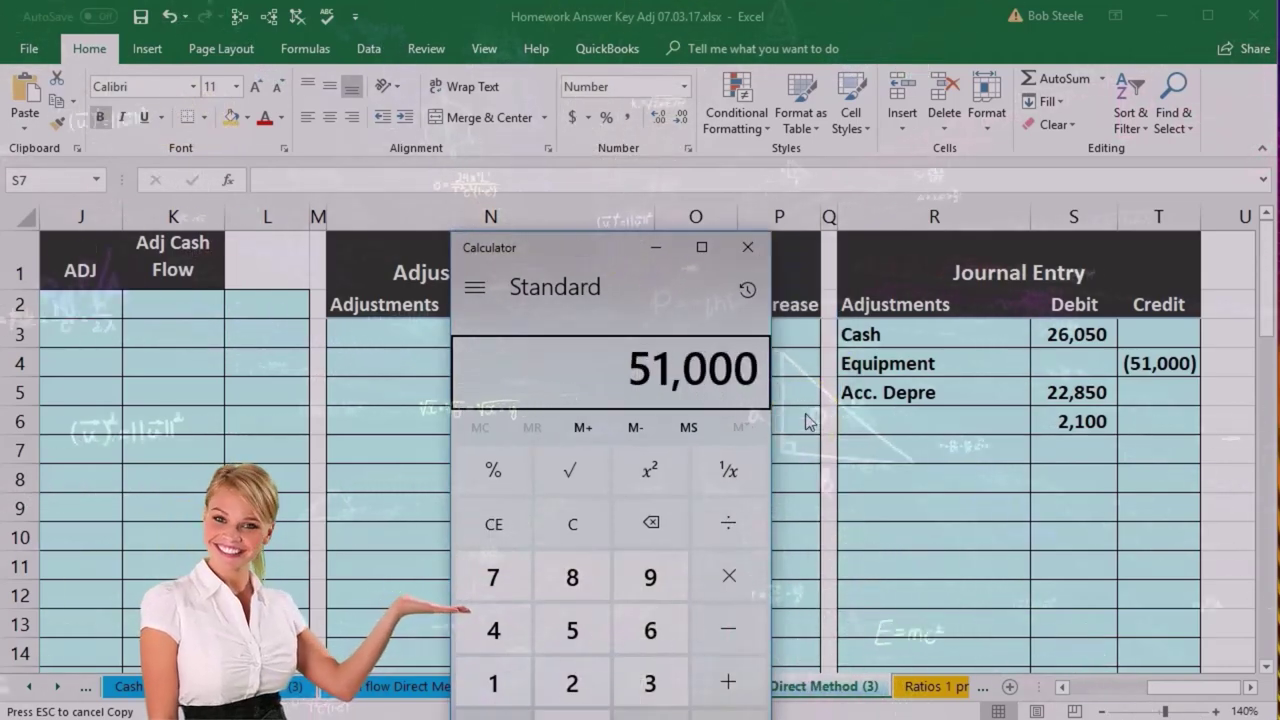
{"action": "key", "text": "minus"}
{"action": "type", "text": "22850"}
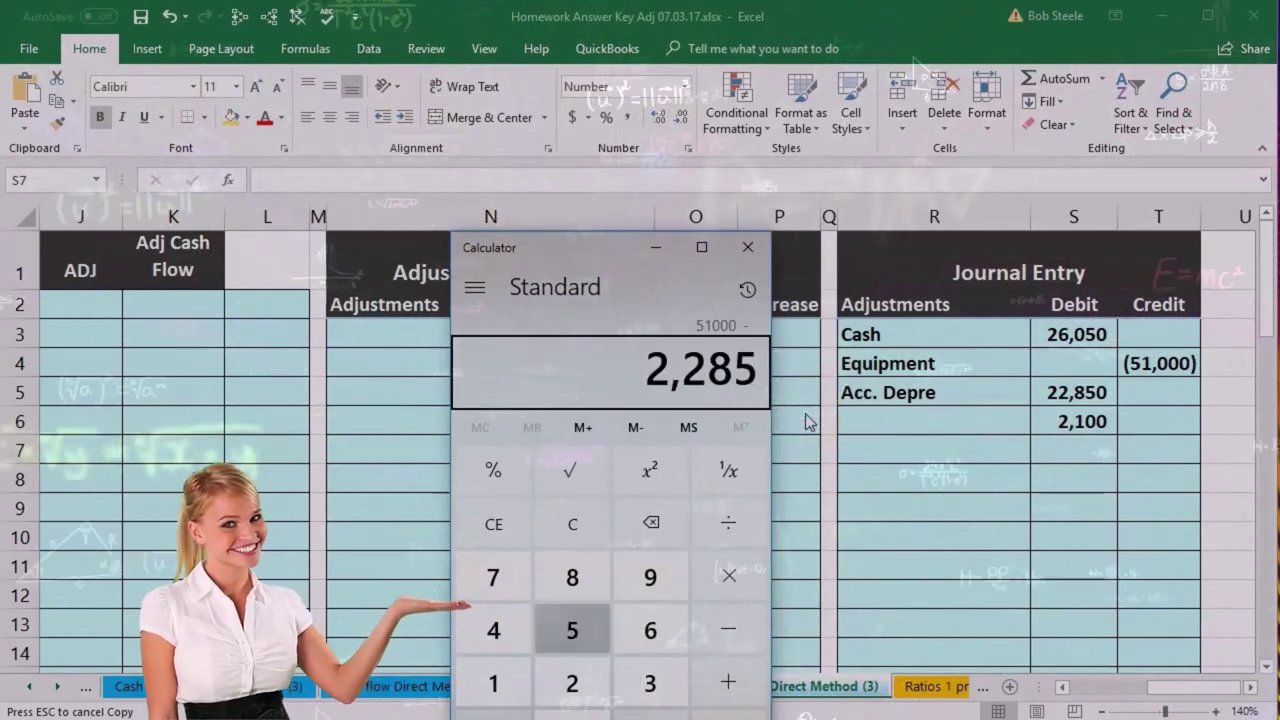
{"action": "key", "text": "Return"}
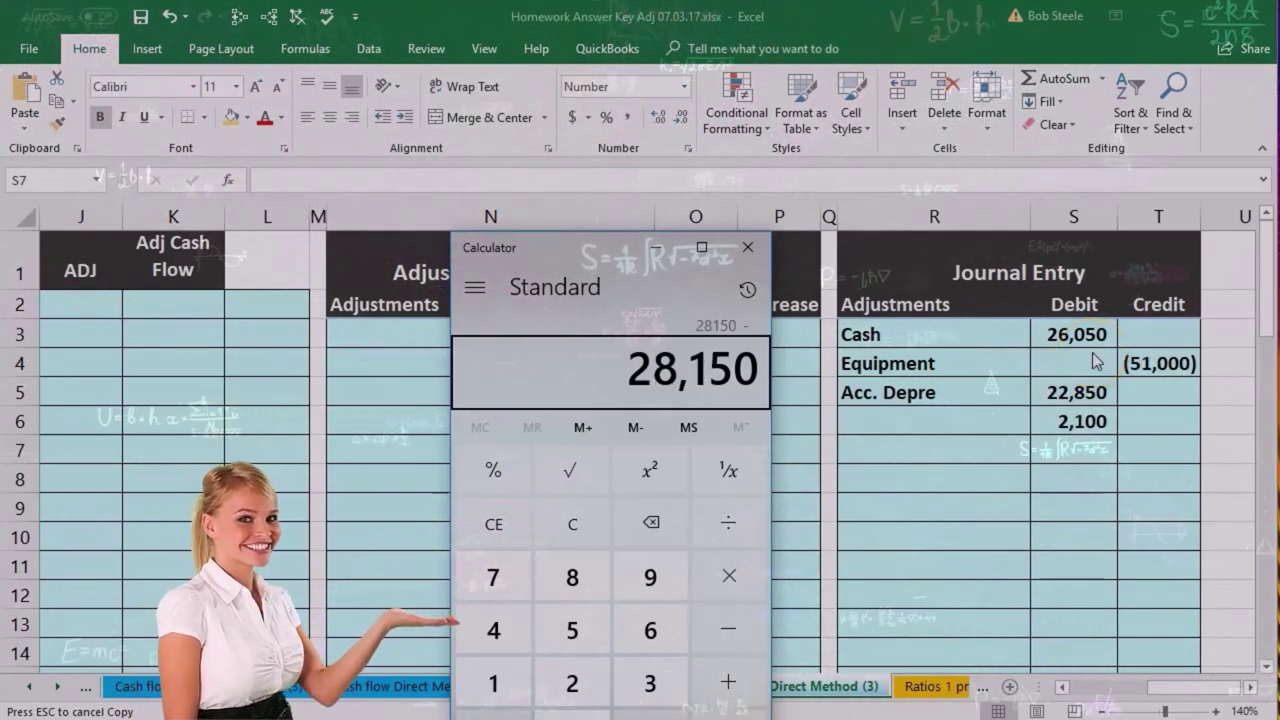
{"action": "key", "text": "minus"}
{"action": "type", "text": "26,050"}
{"action": "key", "text": "Return"}
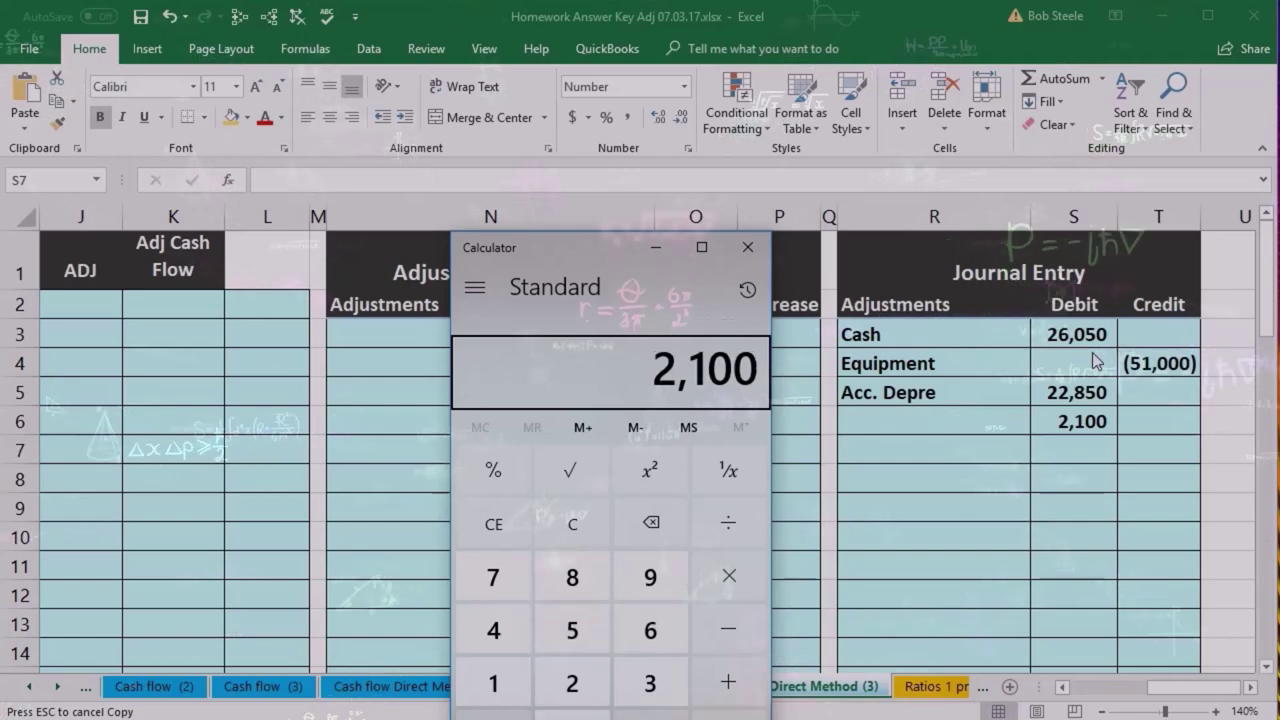
{"action": "left_click", "coordinate": [747, 247]}
Label the balancing line of the journal entry "Loss on sale" in cell R6.
{"action": "left_click", "coordinate": [1083, 427]}
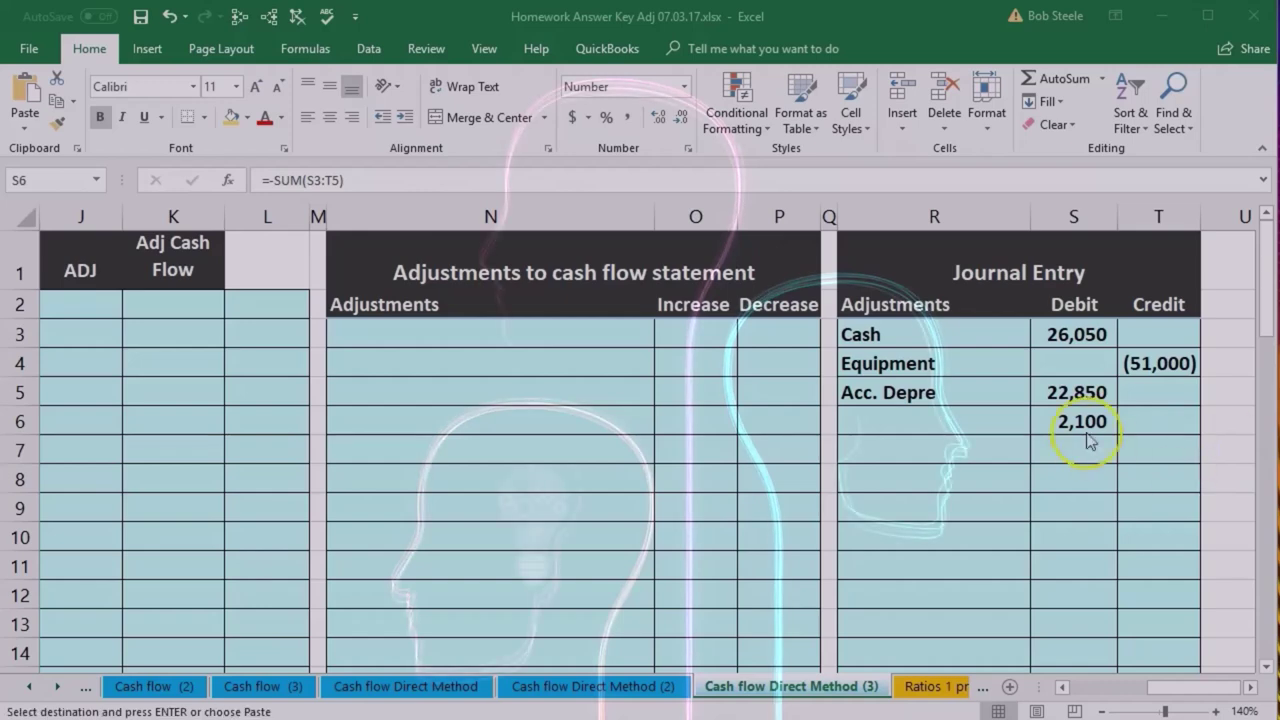
{"action": "left_click", "coordinate": [940, 414]}
{"action": "type", "text": "Loss on sale"}
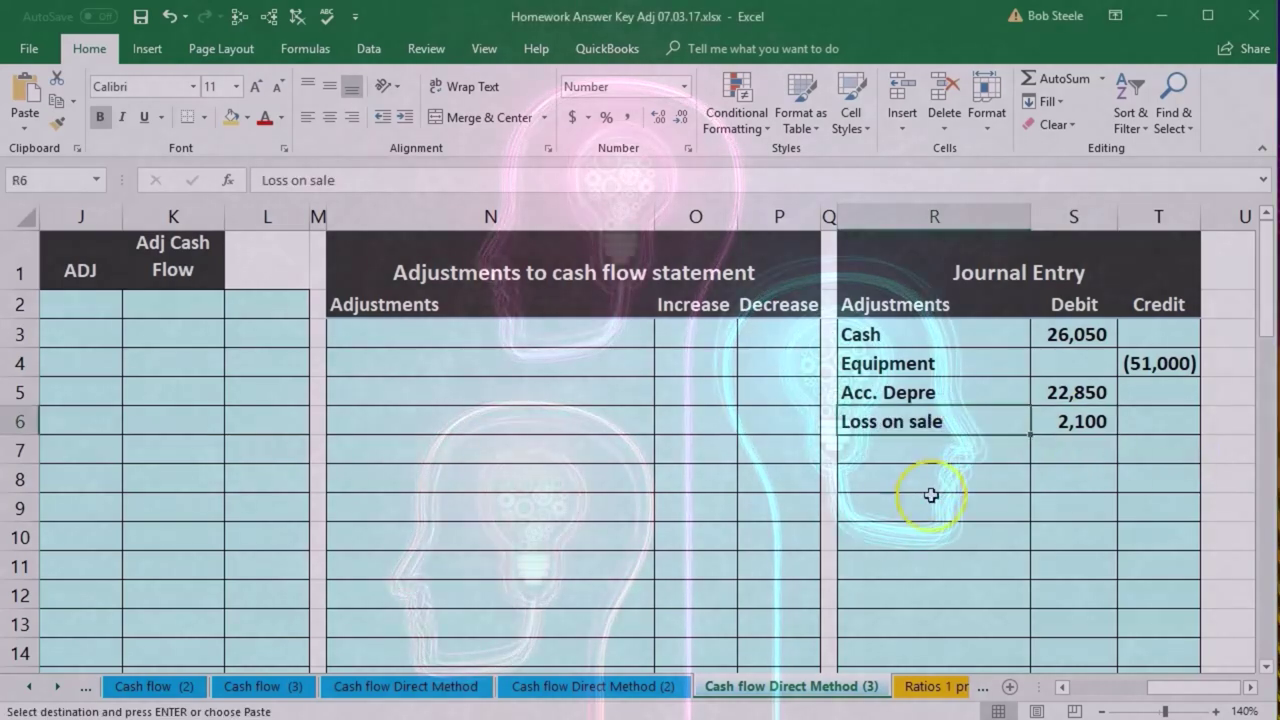
{"action": "left_click", "coordinate": [1003, 531]}
{"action": "left_click", "coordinate": [925, 483]}
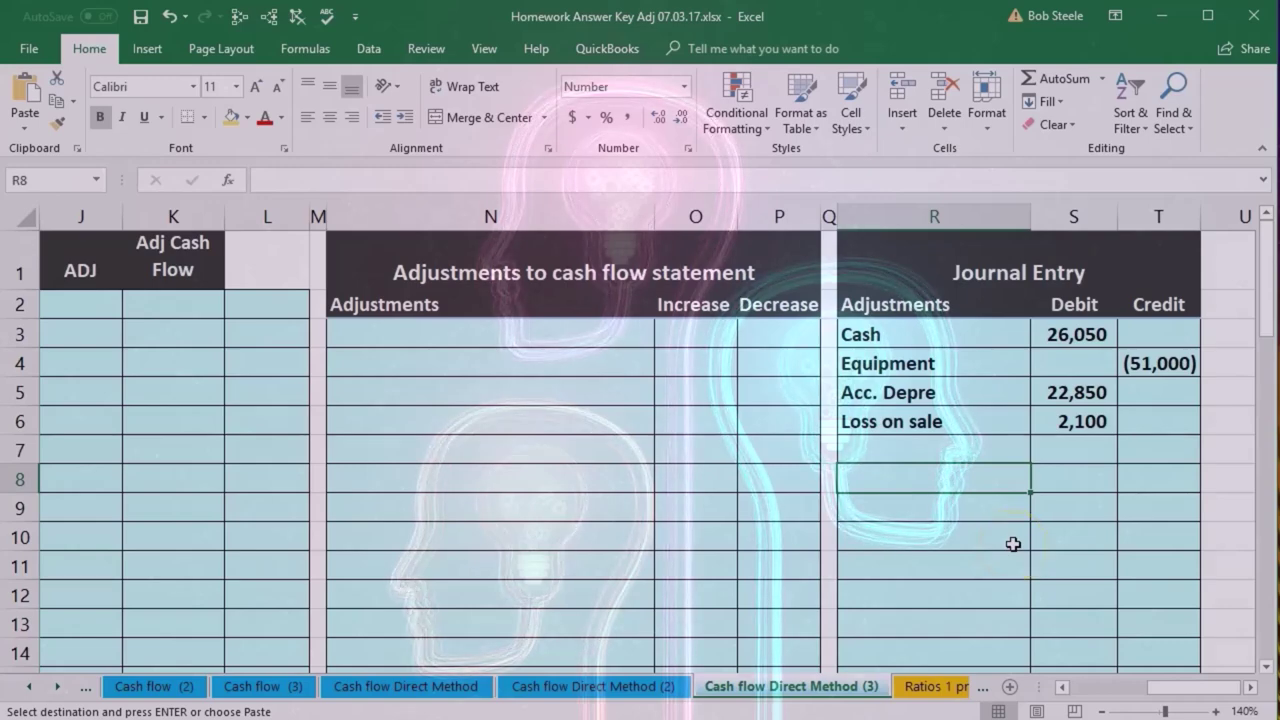
Examine the equipment and accumulated depreciation differences, the loss on sale and the purchased equipment data, and return to the journal entry columns.
{"action": "left_click_drag", "start_coordinate": [1193, 700], "coordinate": [1071, 689]}
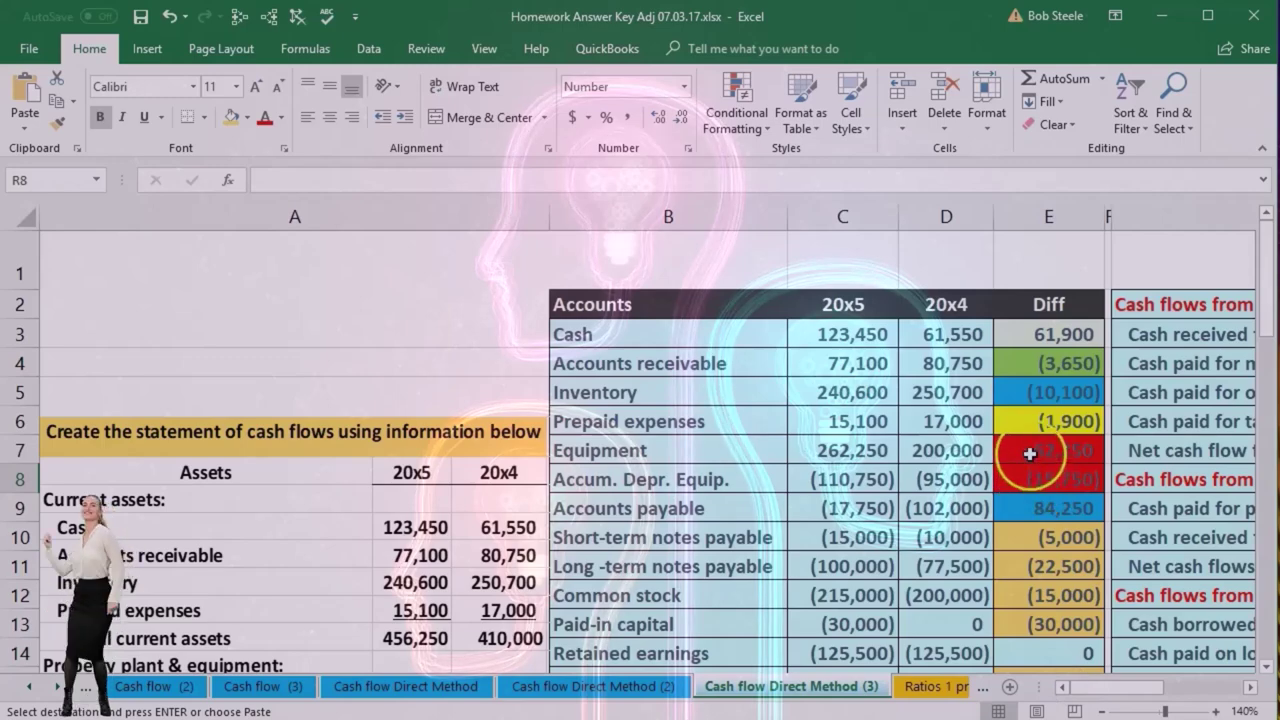
{"action": "left_click_drag", "start_coordinate": [1030, 451], "coordinate": [1033, 480]}
{"action": "scroll", "coordinate": [604, 503], "scroll_direction": "down", "scroll_amount": 8}
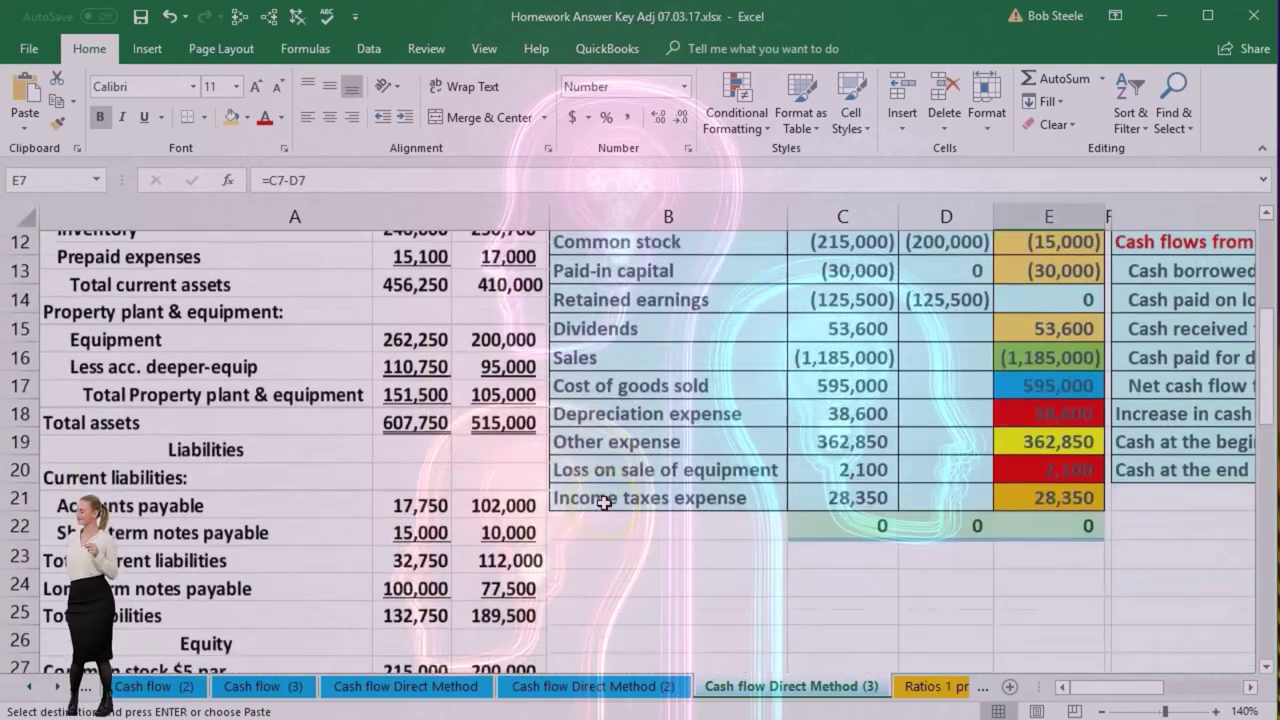
{"action": "scroll", "coordinate": [604, 503], "scroll_direction": "down", "scroll_amount": 4}
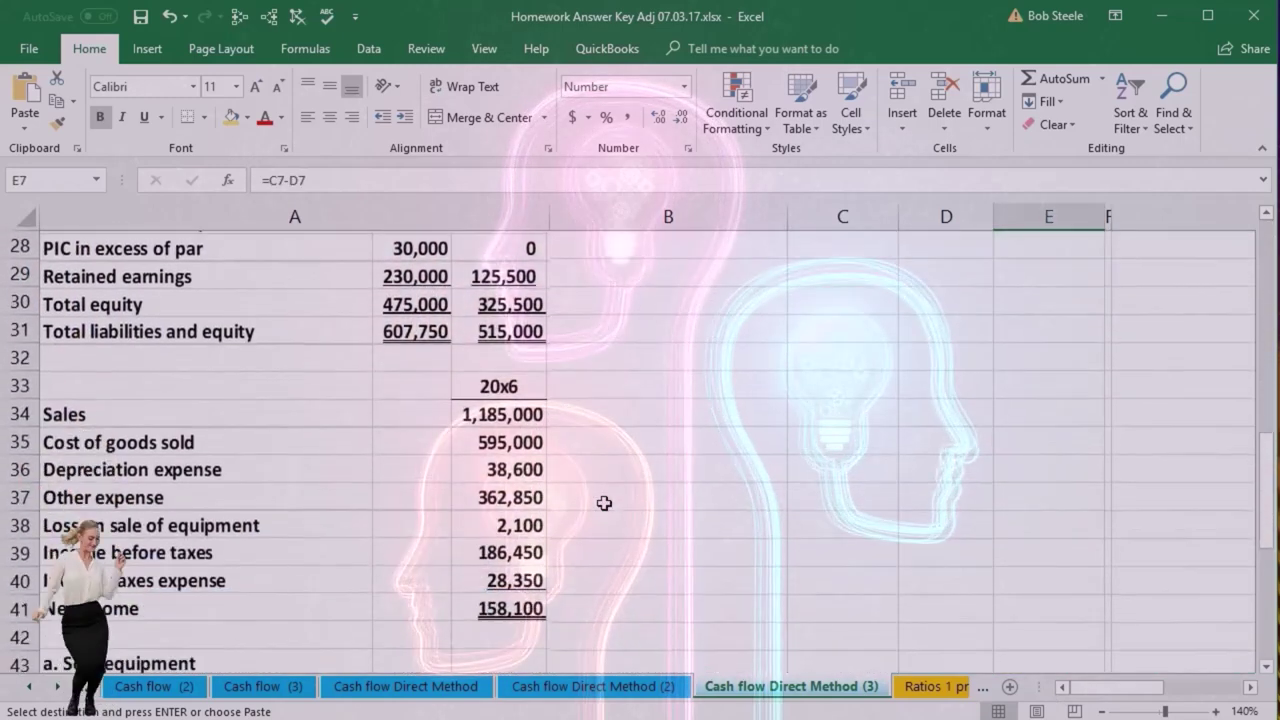
{"action": "scroll", "coordinate": [604, 503], "scroll_direction": "down", "scroll_amount": 1}
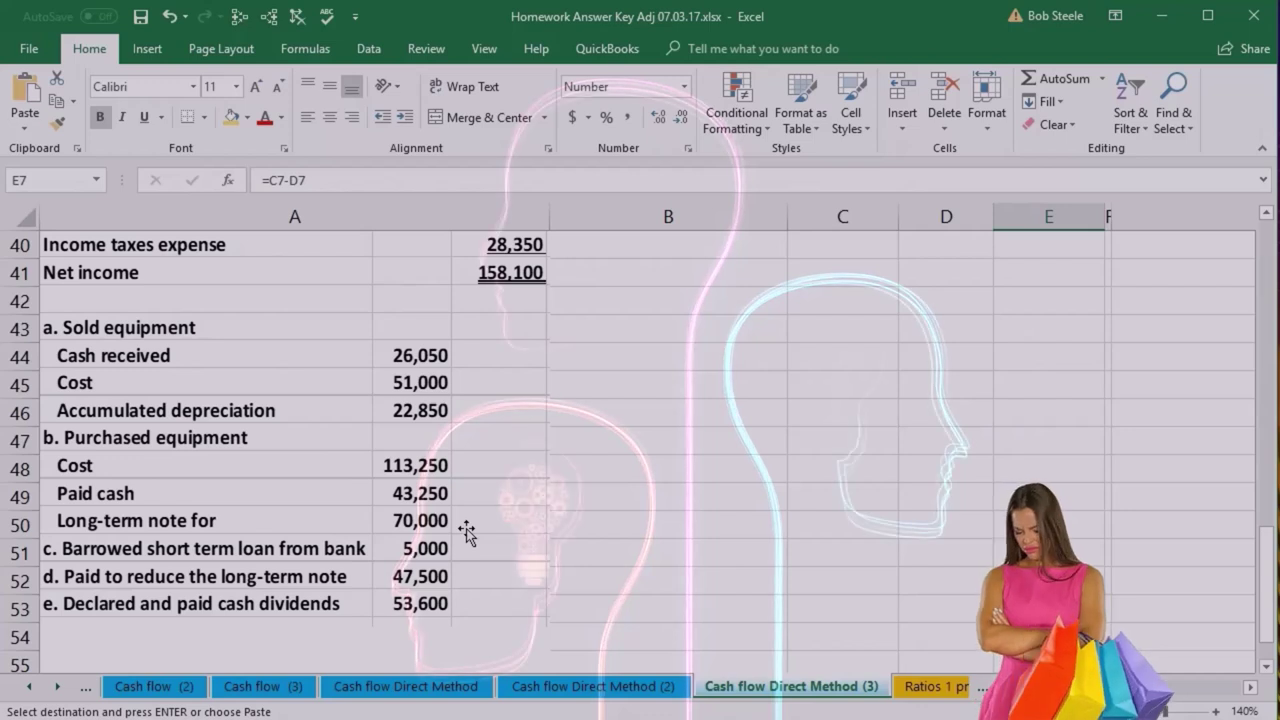
{"action": "left_click", "coordinate": [469, 485]}
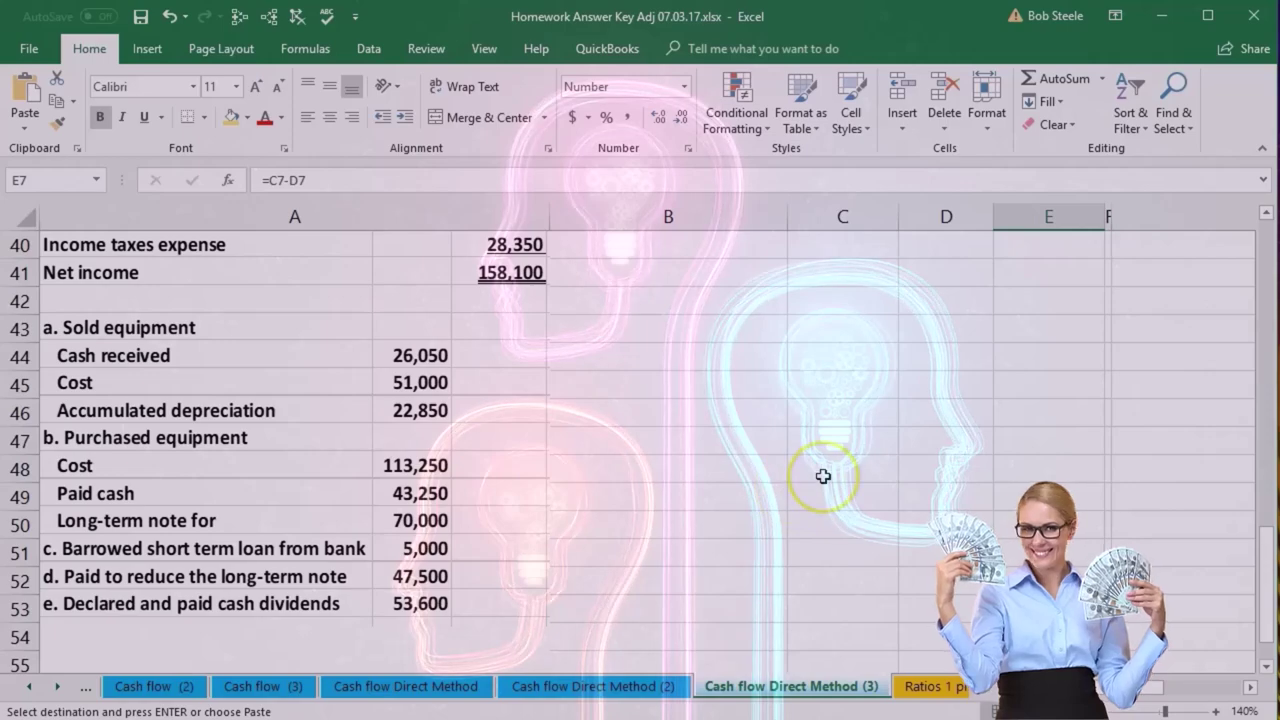
{"action": "scroll", "coordinate": [823, 476], "scroll_direction": "up", "scroll_amount": 9}
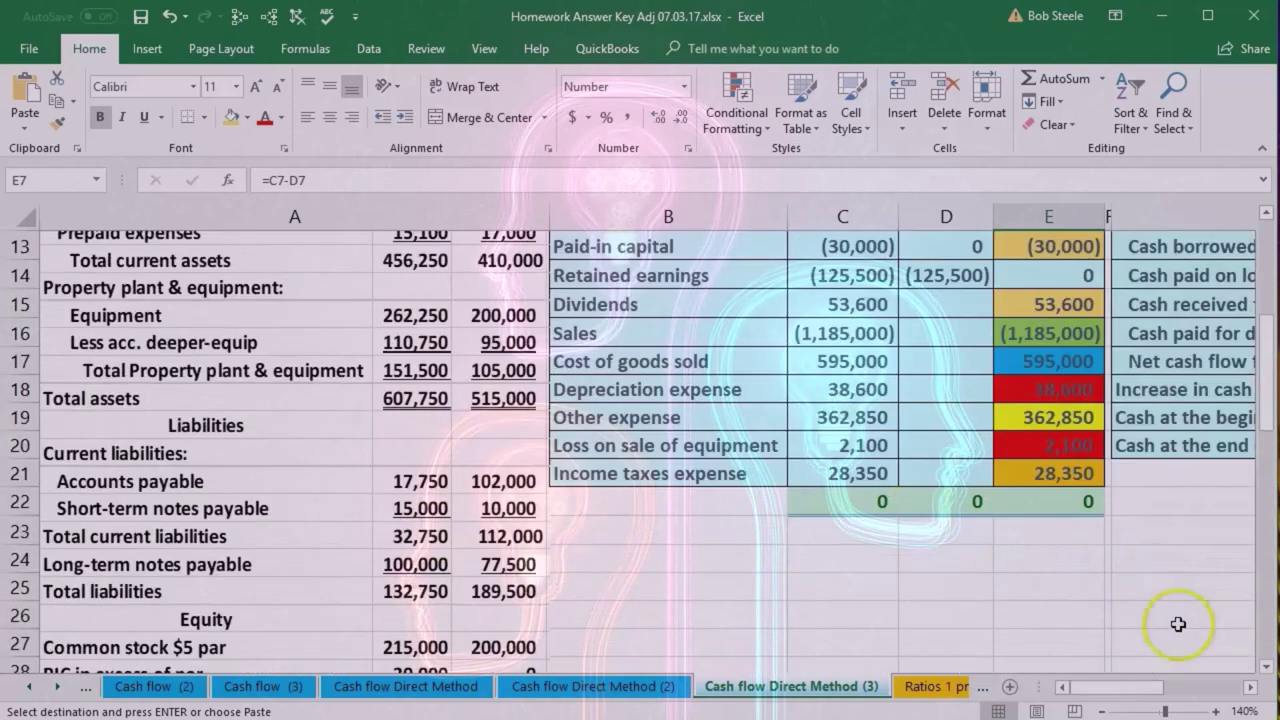
{"action": "left_click", "coordinate": [1251, 688]}
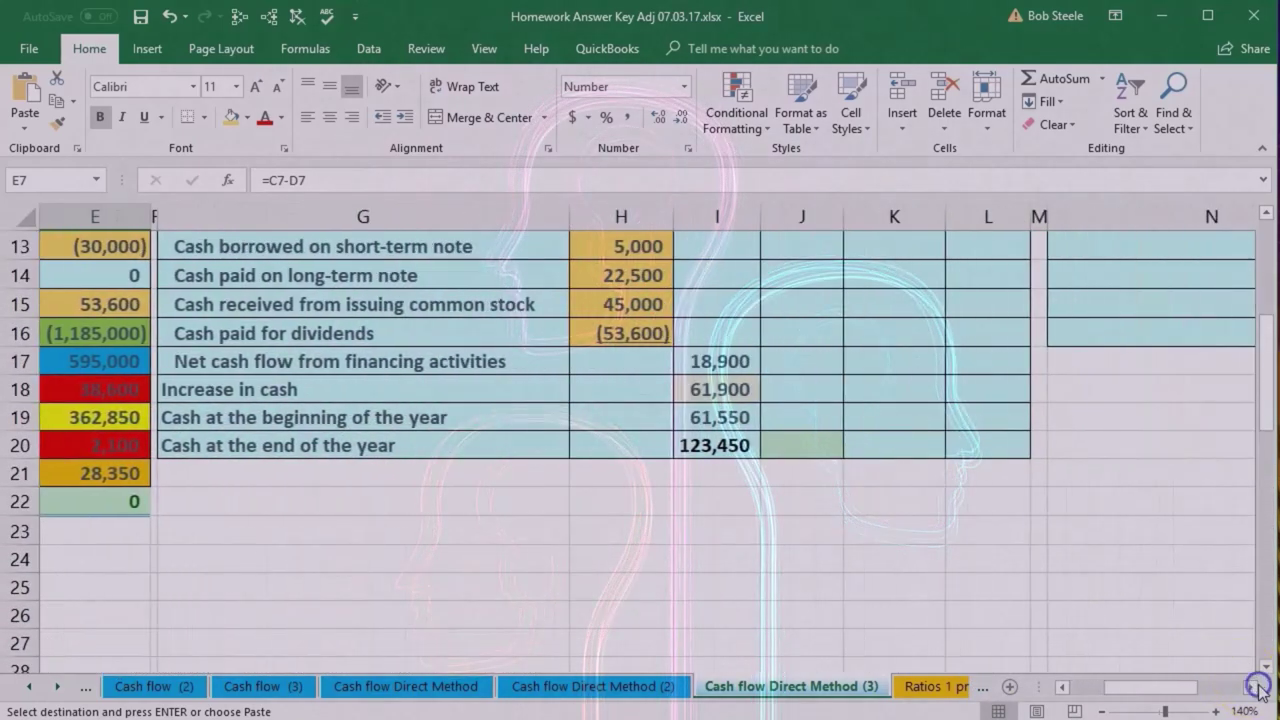
{"action": "left_click", "coordinate": [1251, 688]}
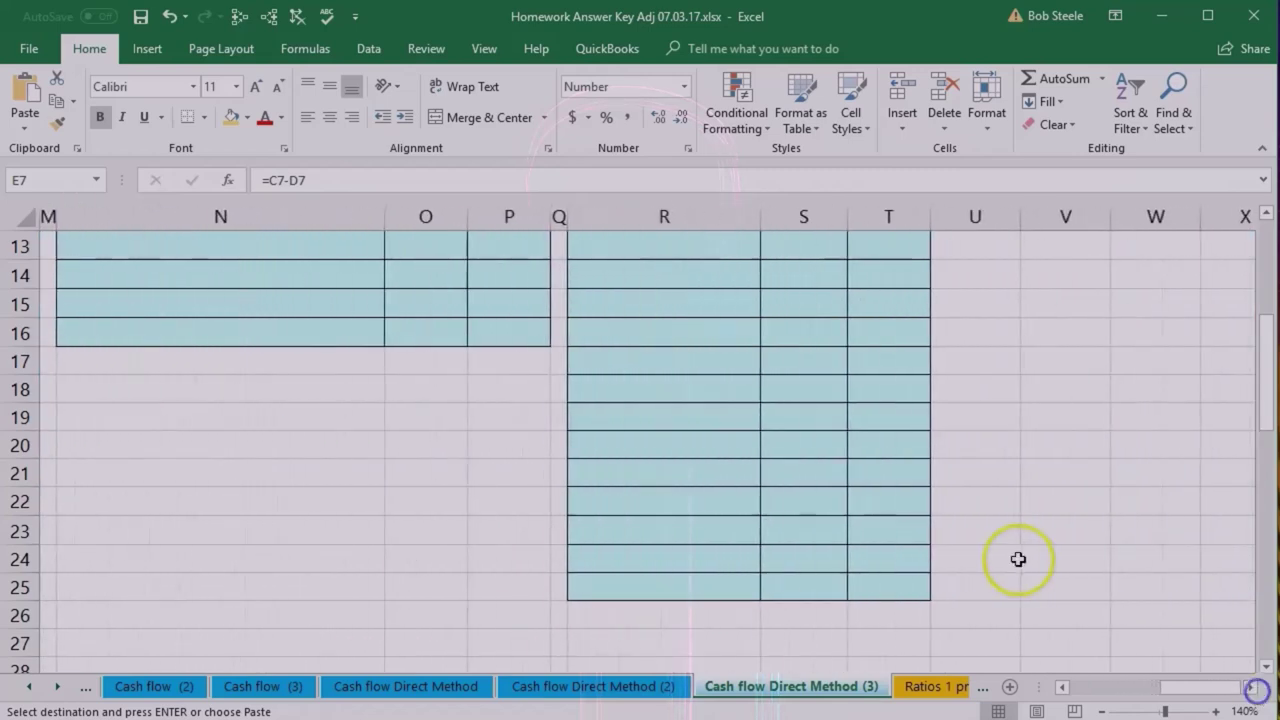
Start the equipment purchase entry in row 8 with the account "Equipment" and a debit of 113,250.
{"action": "scroll", "coordinate": [1017, 558], "scroll_direction": "up", "scroll_amount": 3}
{"action": "scroll", "coordinate": [1017, 558], "scroll_direction": "up", "scroll_amount": 1}
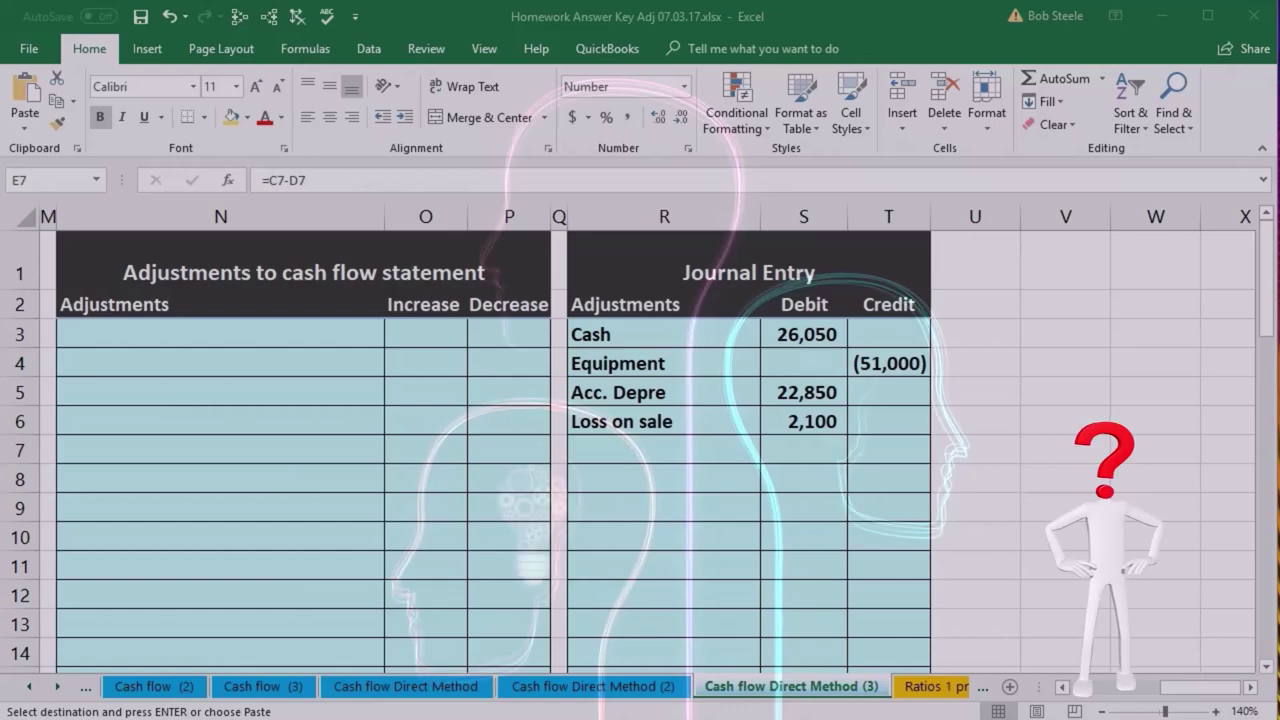
{"action": "left_click", "coordinate": [665, 479]}
{"action": "type", "text": "Equipment"}
{"action": "left_click", "coordinate": [814, 477]}
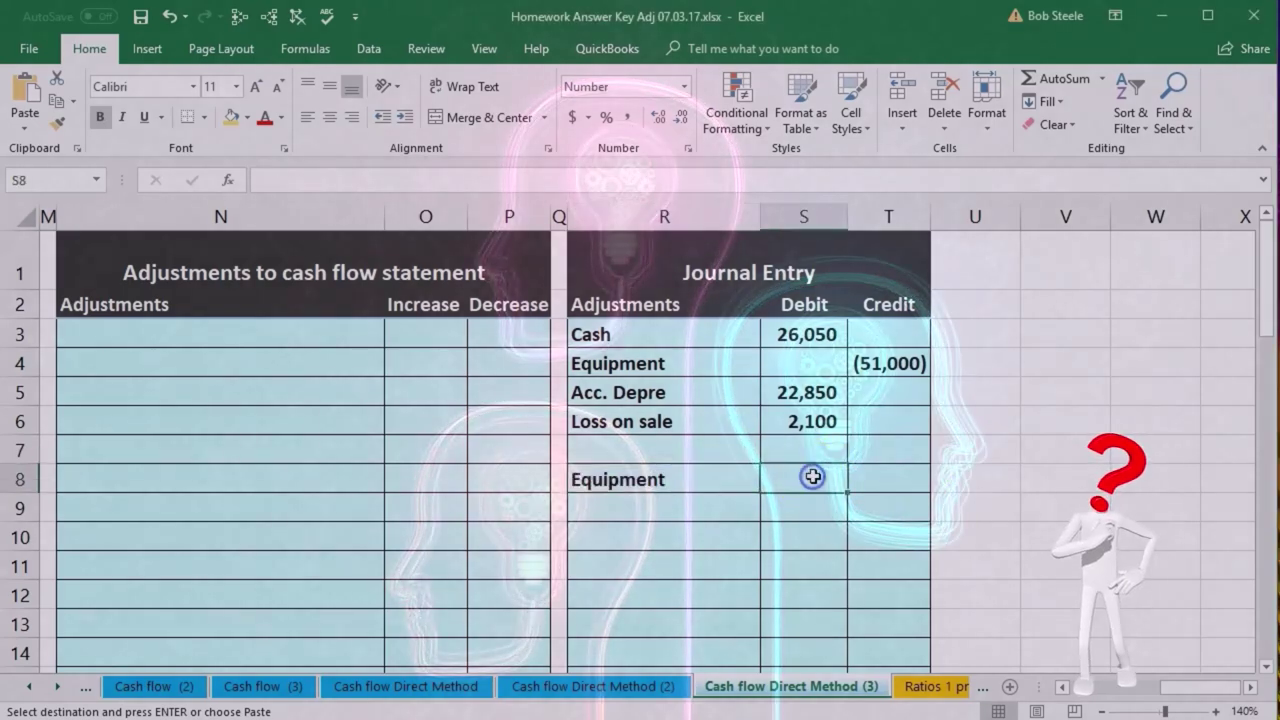
{"action": "type", "text": "11"}
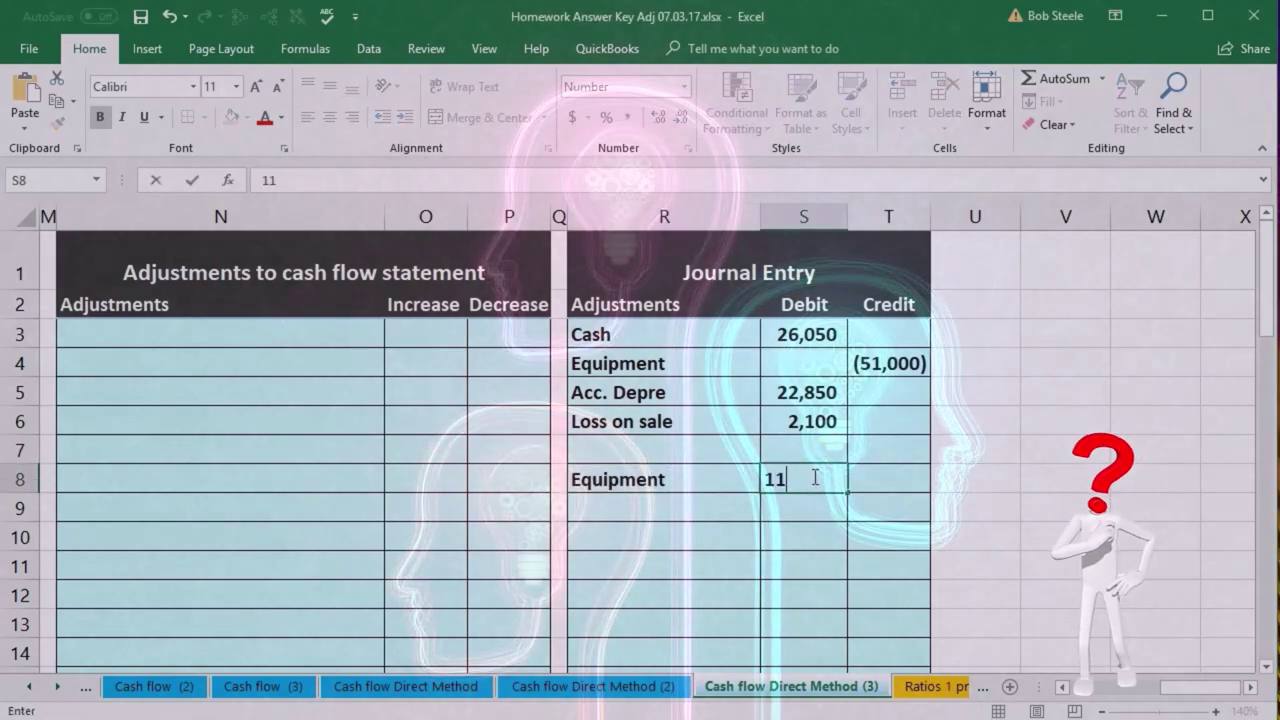
{"action": "type", "text": "32,250"}
{"action": "key", "text": "Return"}
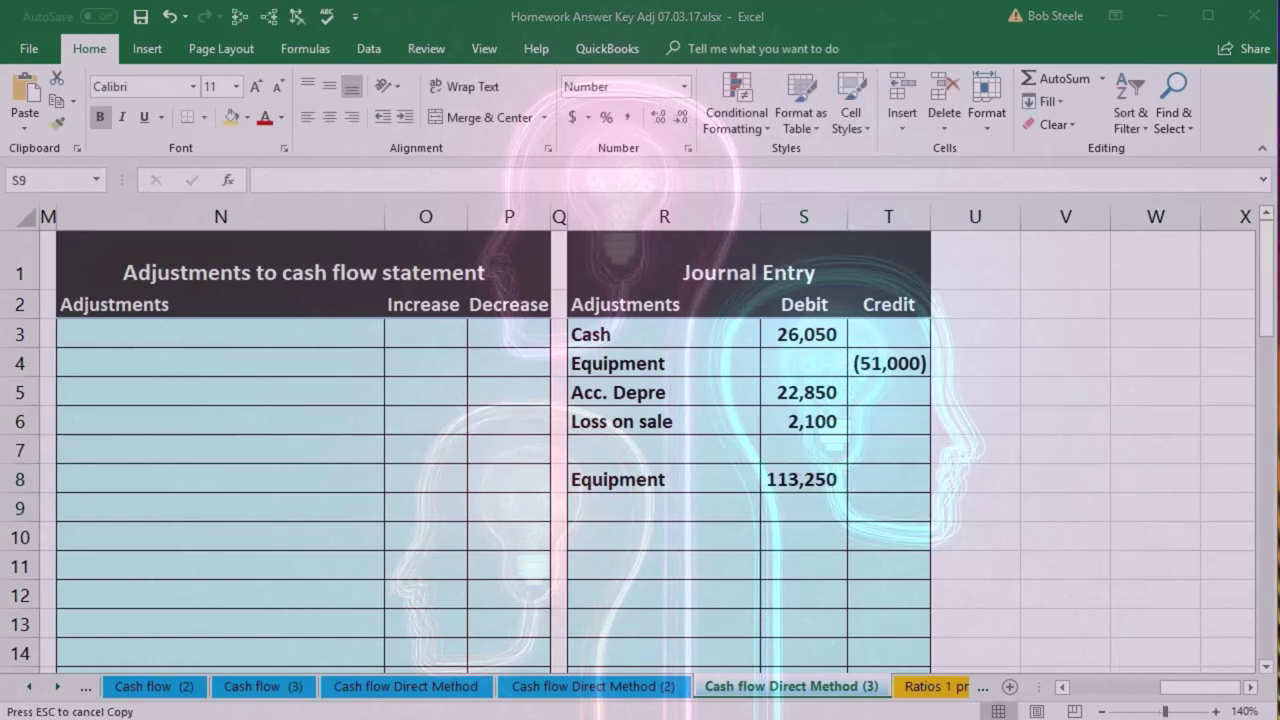
Add the account "Cash" in row 9 of the purchase entry with a credit of -43250.
{"action": "left_click", "coordinate": [694, 509]}
{"action": "type", "text": "Cash"}
{"action": "key", "text": "Tab"}
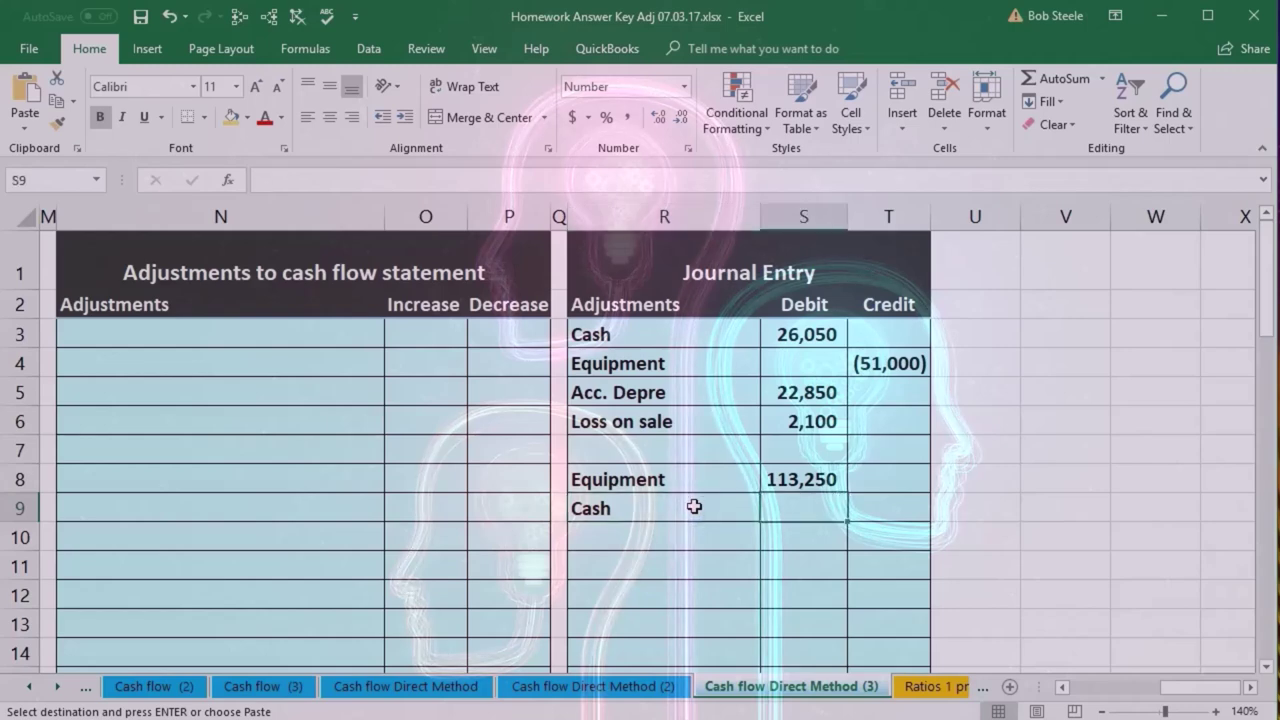
{"action": "key", "text": "Tab"}
{"action": "type", "text": "-"}
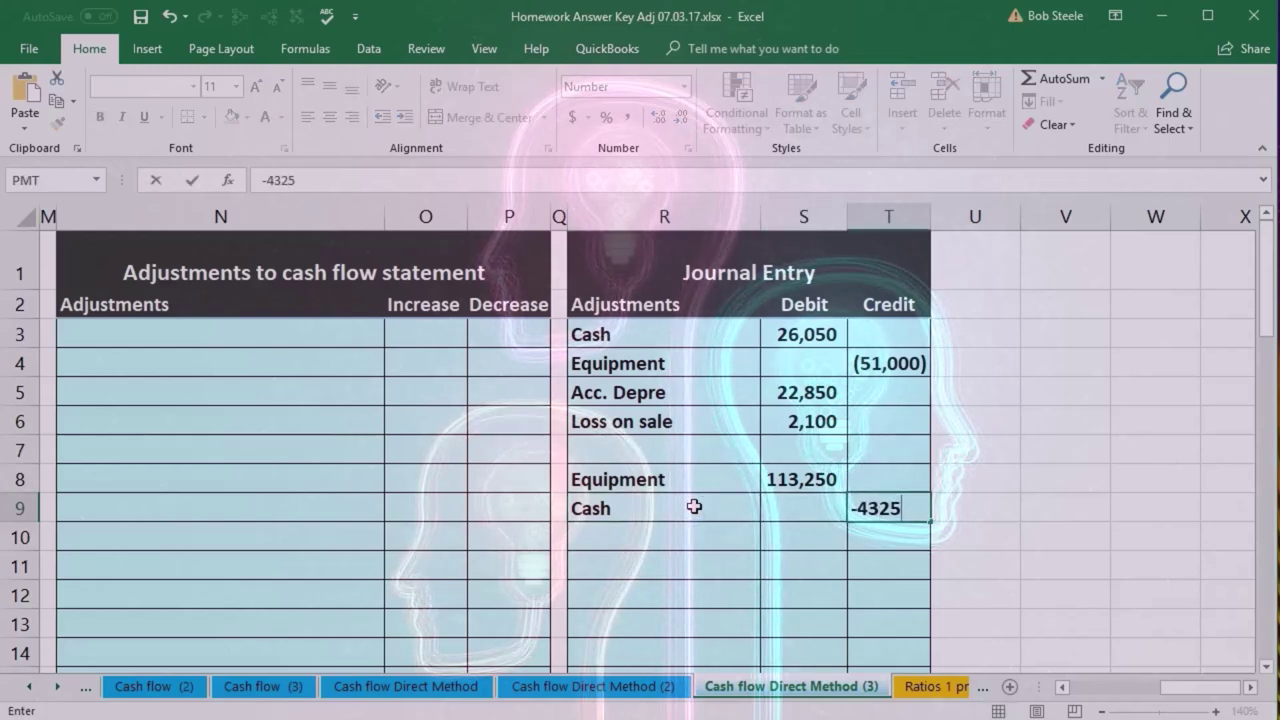
{"action": "key", "text": "Return"}
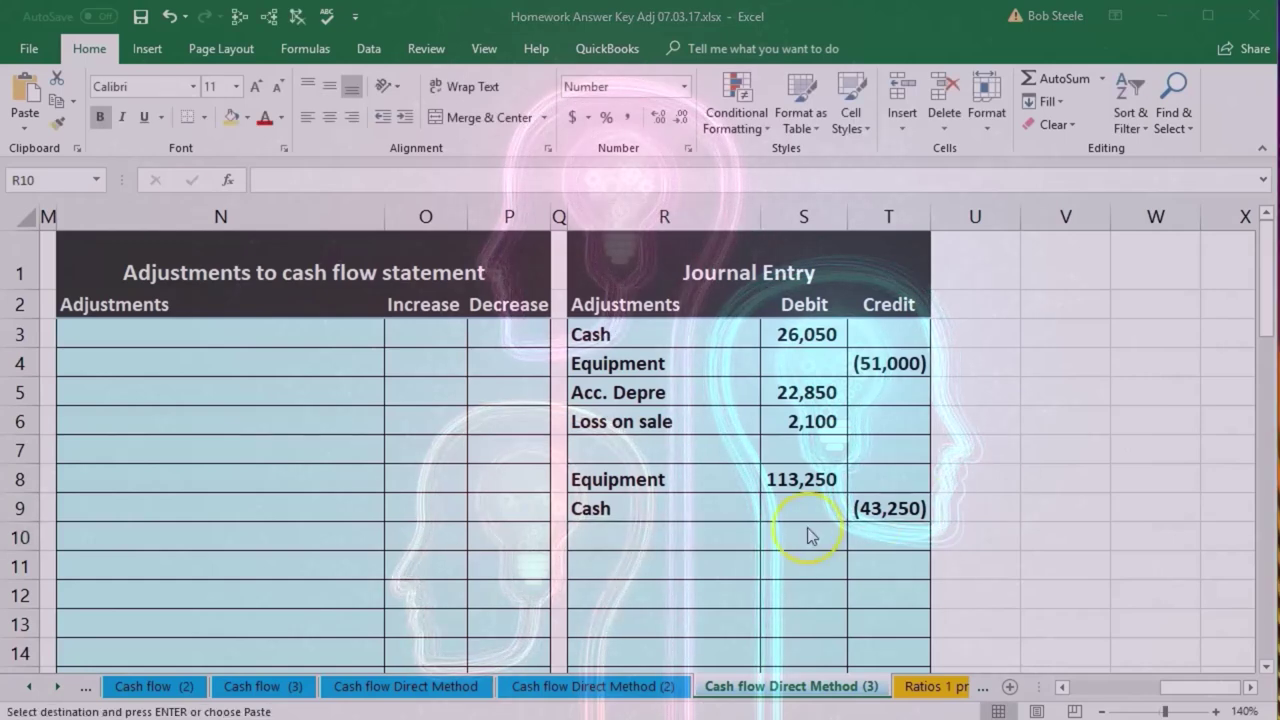
Add the account "Long-term notes payable" in row 10 of the purchase entry with a credit of -70000.
{"action": "left_click", "coordinate": [680, 527]}
{"action": "type", "text": "Long-term notes payable"}
{"action": "key", "text": "Right"}
{"action": "key", "text": "Right"}
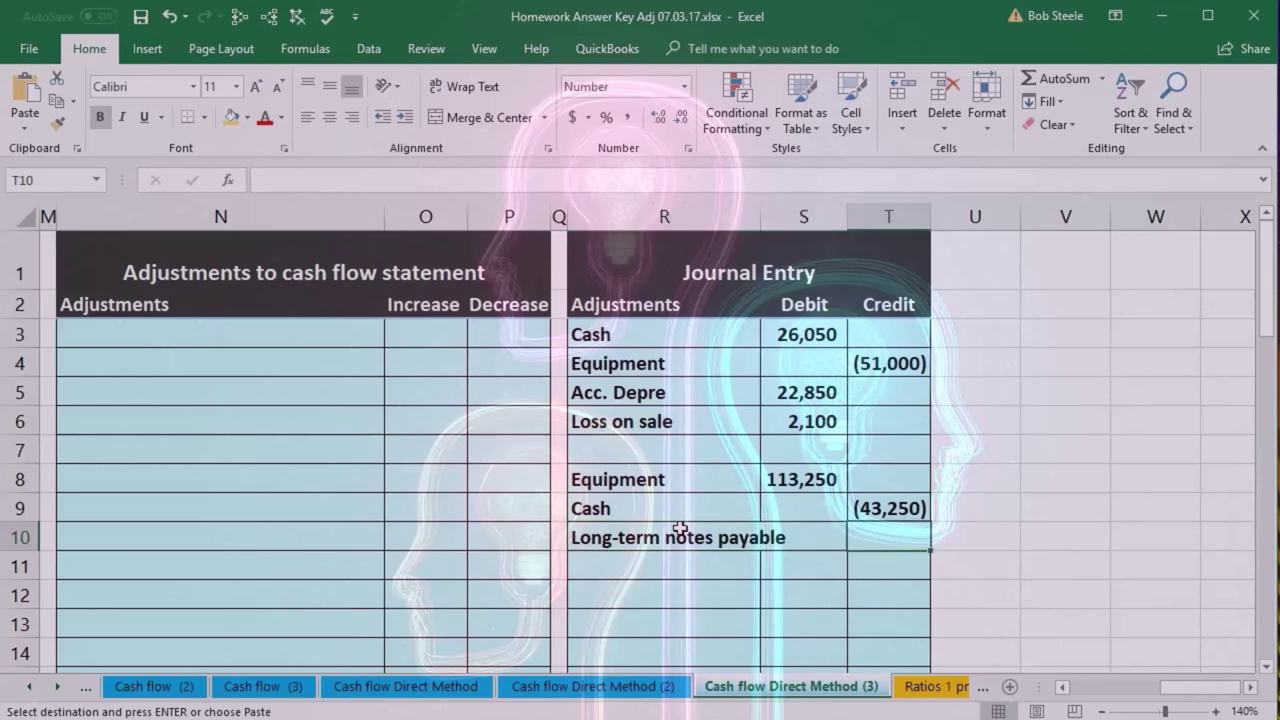
{"action": "type", "text": "-70"}
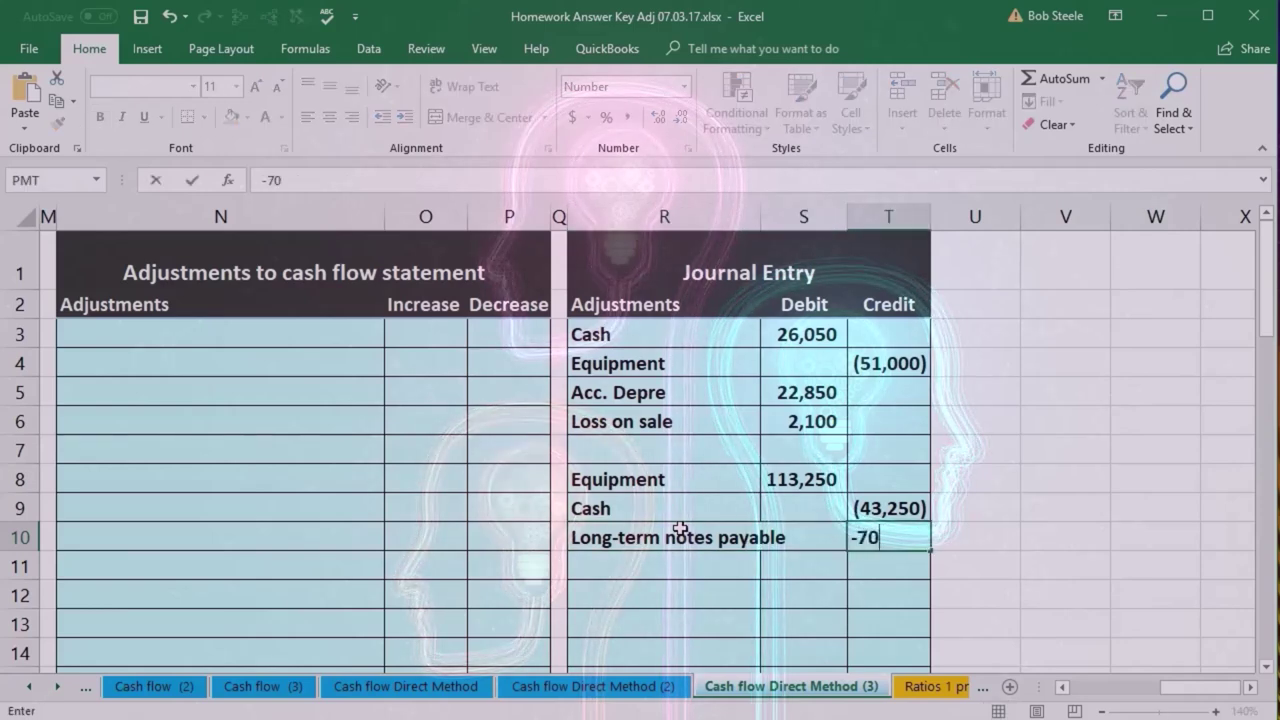
{"action": "type", "text": "00"}
{"action": "key", "text": "Return"}
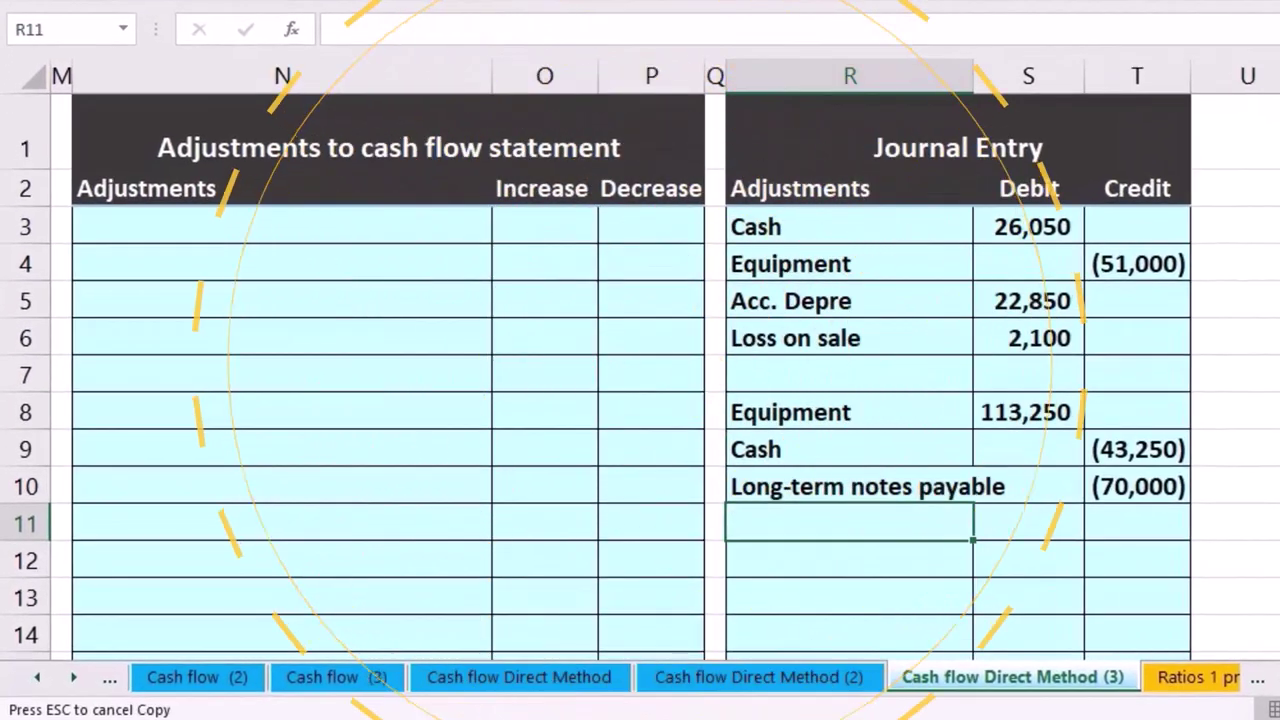
Examine the equipment purchase and sale lines under investing activities and compare them with the cash line of the sale journal entry.
{"action": "scroll", "coordinate": [640, 360], "scroll_direction": "left", "scroll_amount": 10}
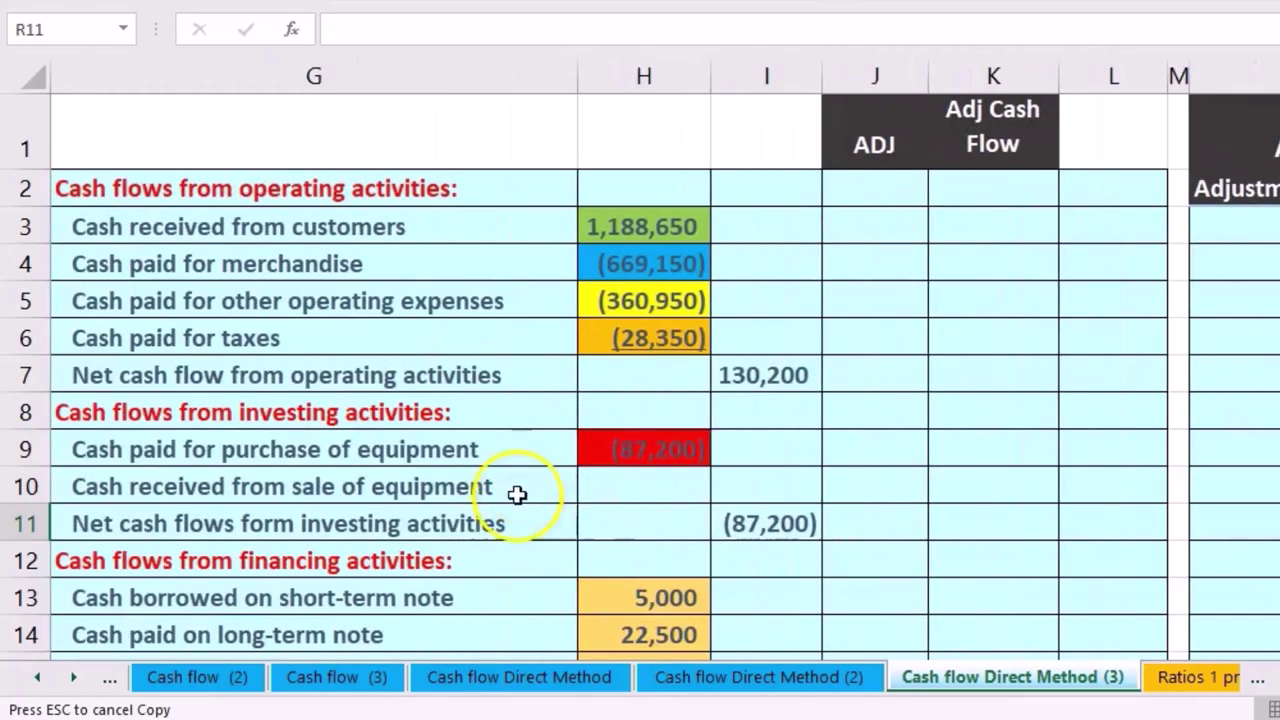
{"action": "scroll", "coordinate": [519, 482], "scroll_direction": "down", "scroll_amount": 1}
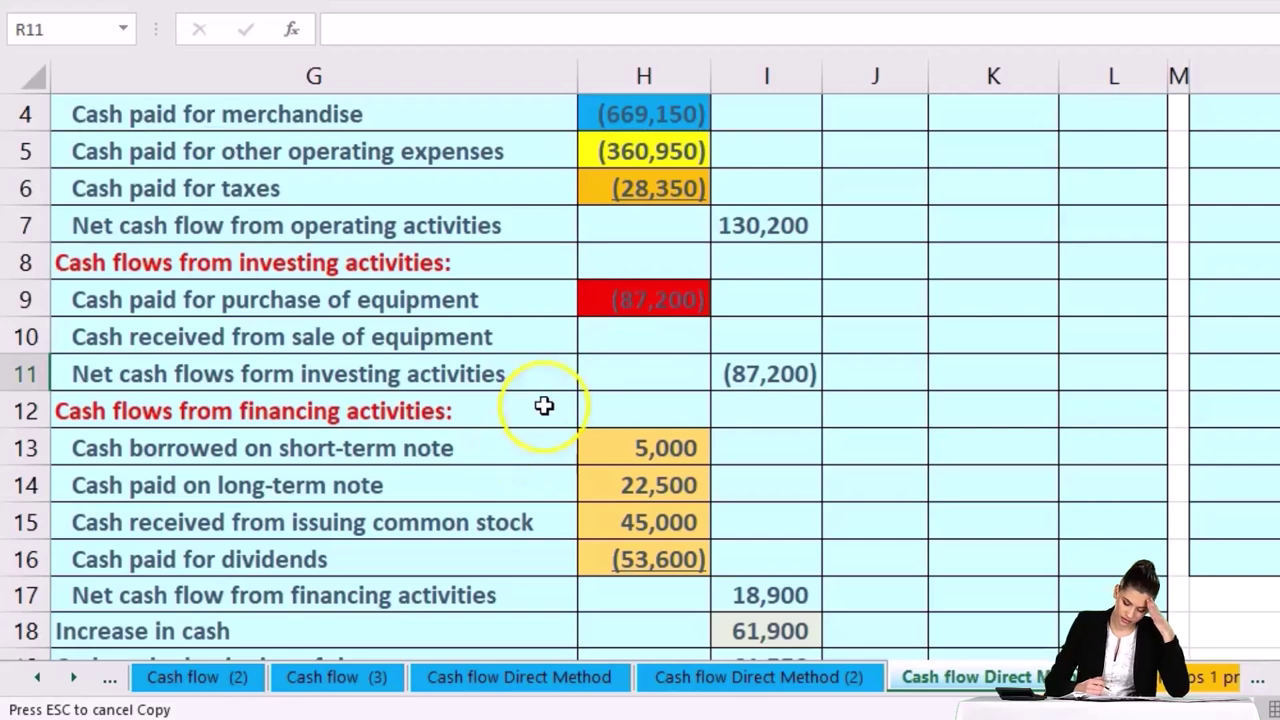
{"action": "left_click", "coordinate": [610, 303]}
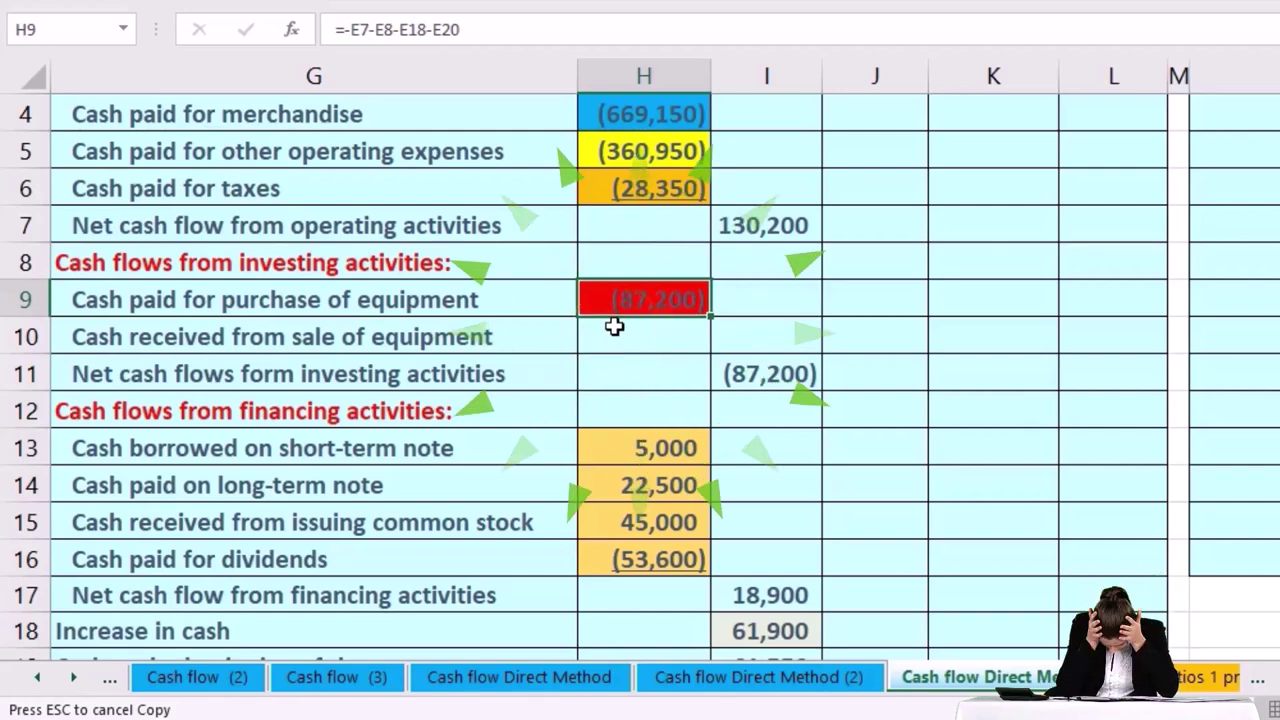
{"action": "left_click", "coordinate": [465, 337]}
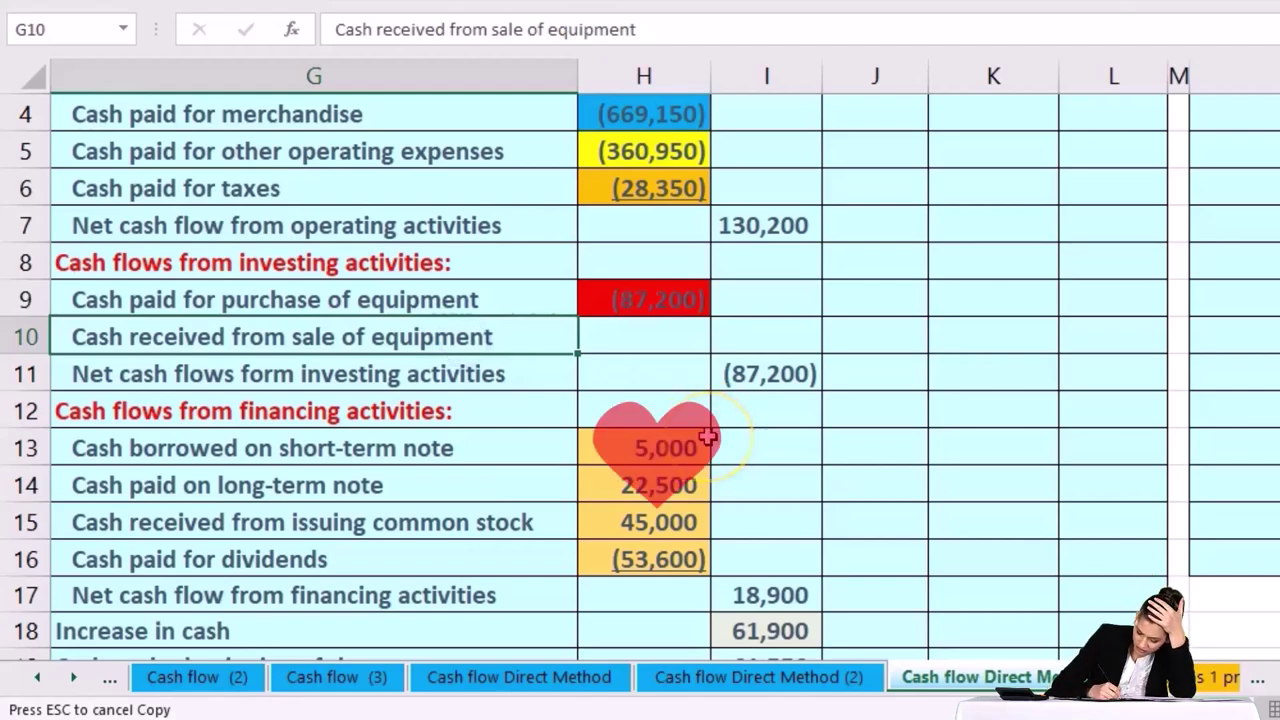
{"action": "left_click", "coordinate": [1274, 154]}
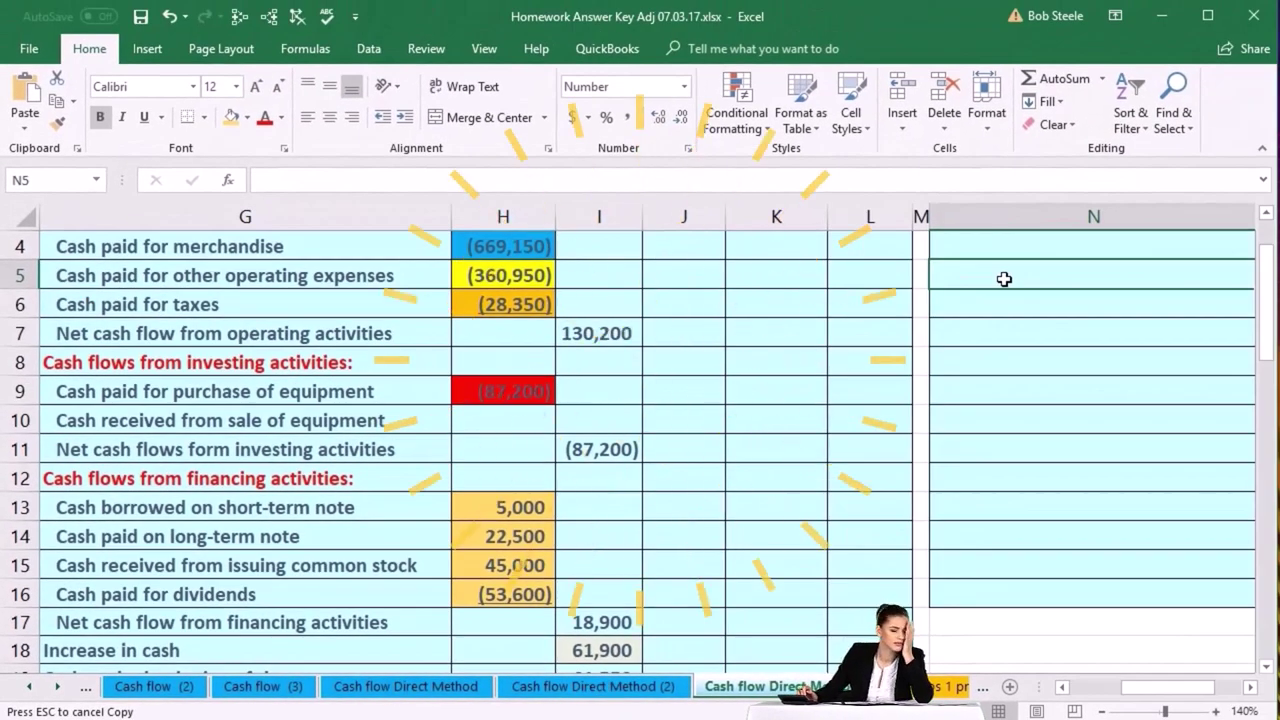
{"action": "key", "text": "Right"}
{"action": "key", "text": "Right"}
{"action": "key", "text": "Right"}
{"action": "key", "text": "Right"}
{"action": "key", "text": "Right"}
{"action": "key", "text": "Right"}
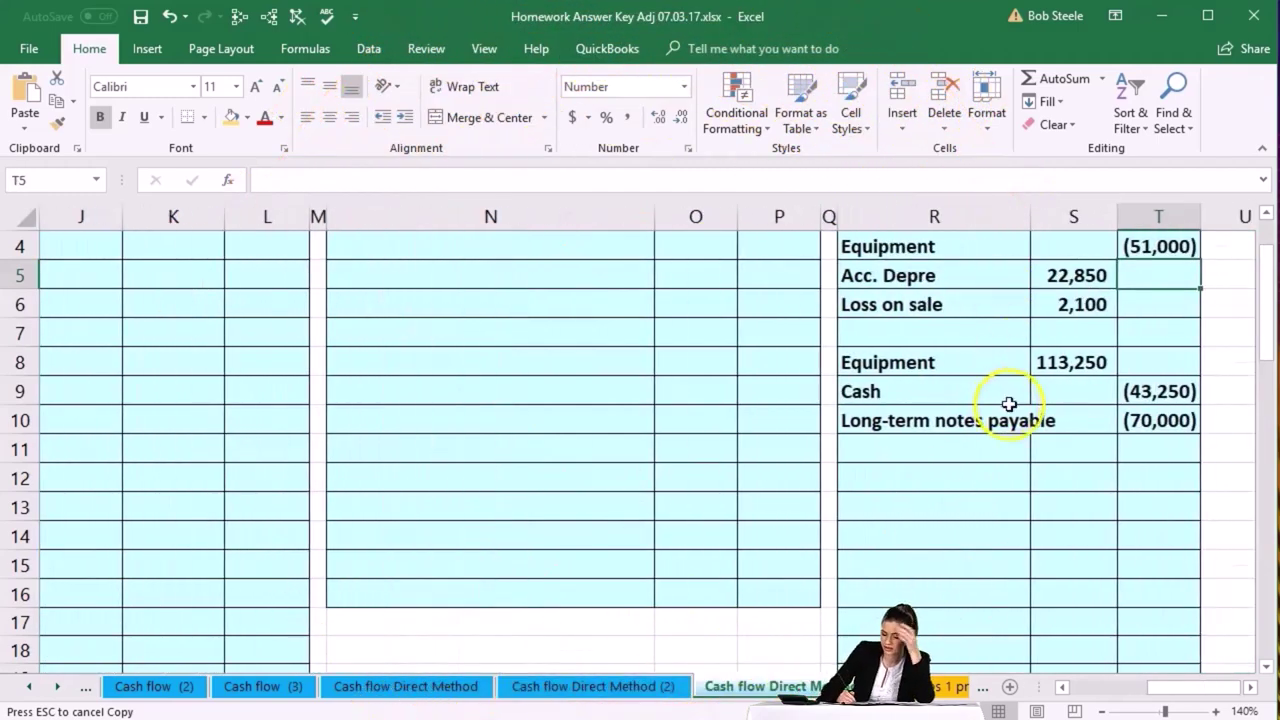
{"action": "scroll", "coordinate": [1006, 380], "scroll_direction": "up", "scroll_amount": 1}
{"action": "left_click_drag", "start_coordinate": [1025, 334], "coordinate": [1048, 334]}
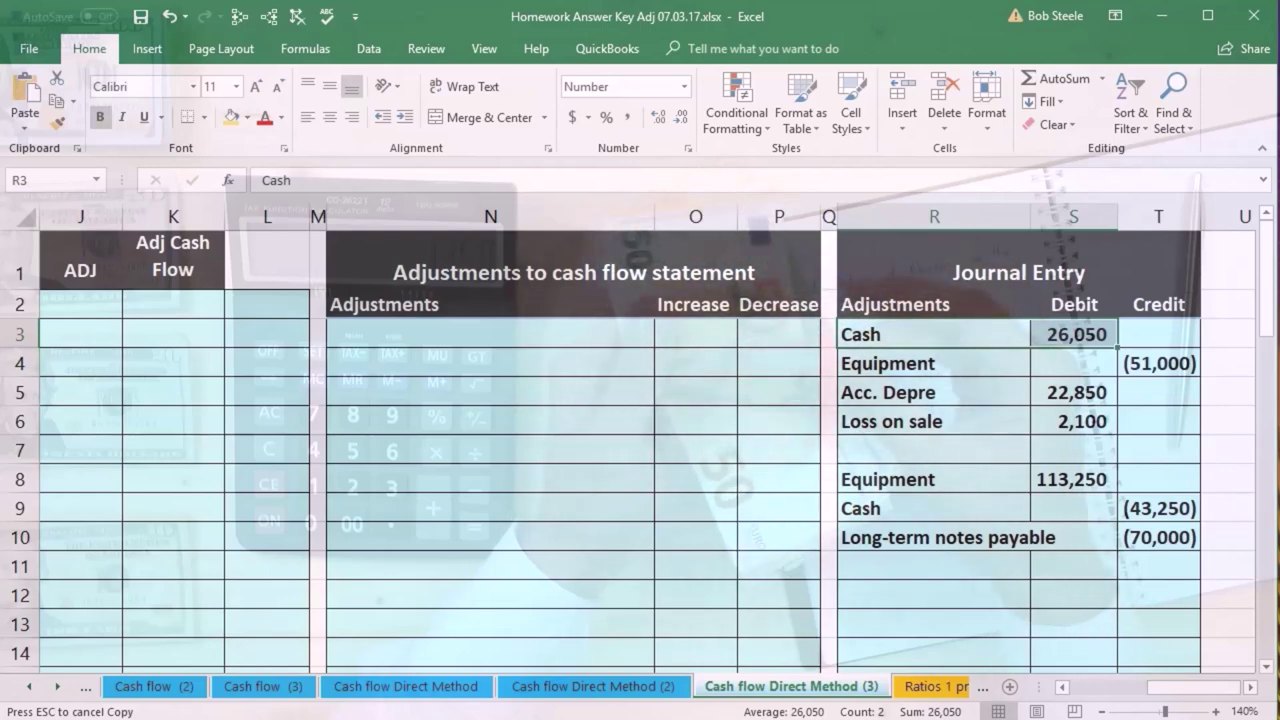
Copy the label "Cash received from sale of equipment" from G10 into cell N3 of the adjustments table.
{"action": "left_click", "coordinate": [1062, 687]}
{"action": "left_click", "coordinate": [1062, 687]}
{"action": "left_click", "coordinate": [1062, 687]}
{"action": "right_click", "coordinate": [308, 538]}
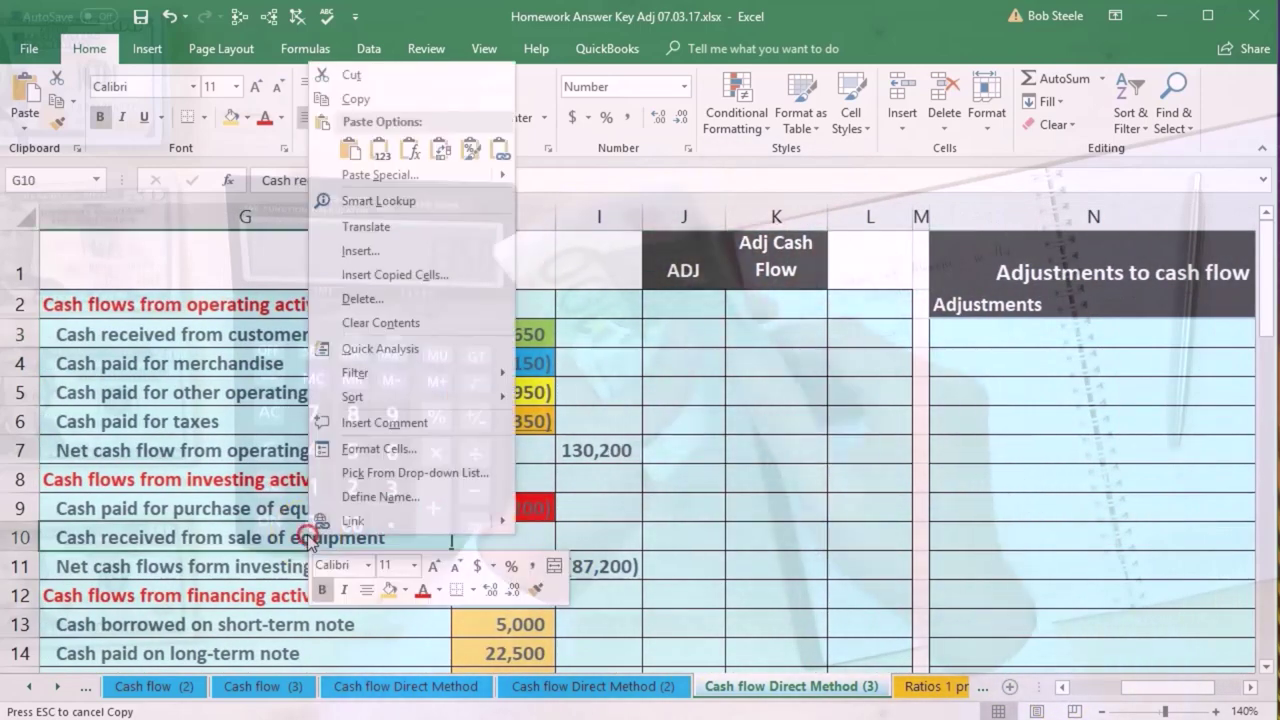
{"action": "left_click", "coordinate": [355, 99]}
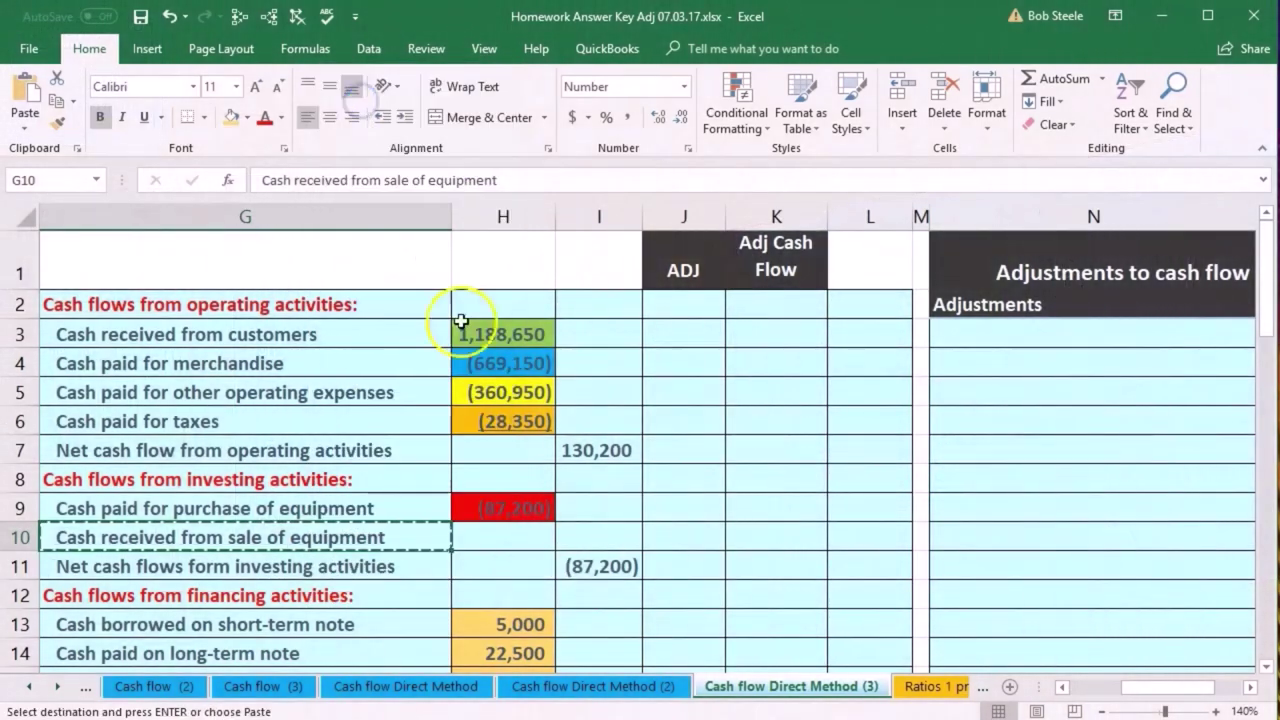
{"action": "left_click", "coordinate": [1043, 341]}
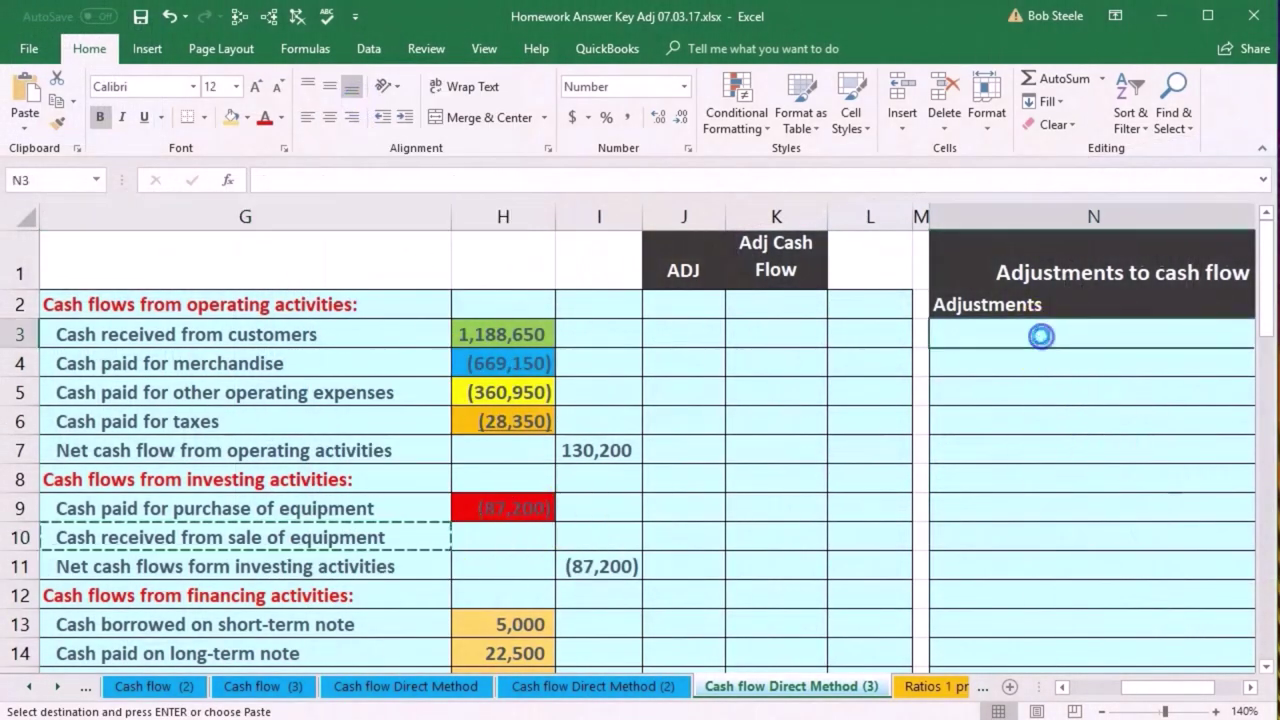
{"action": "key", "text": "ctrl+v"}
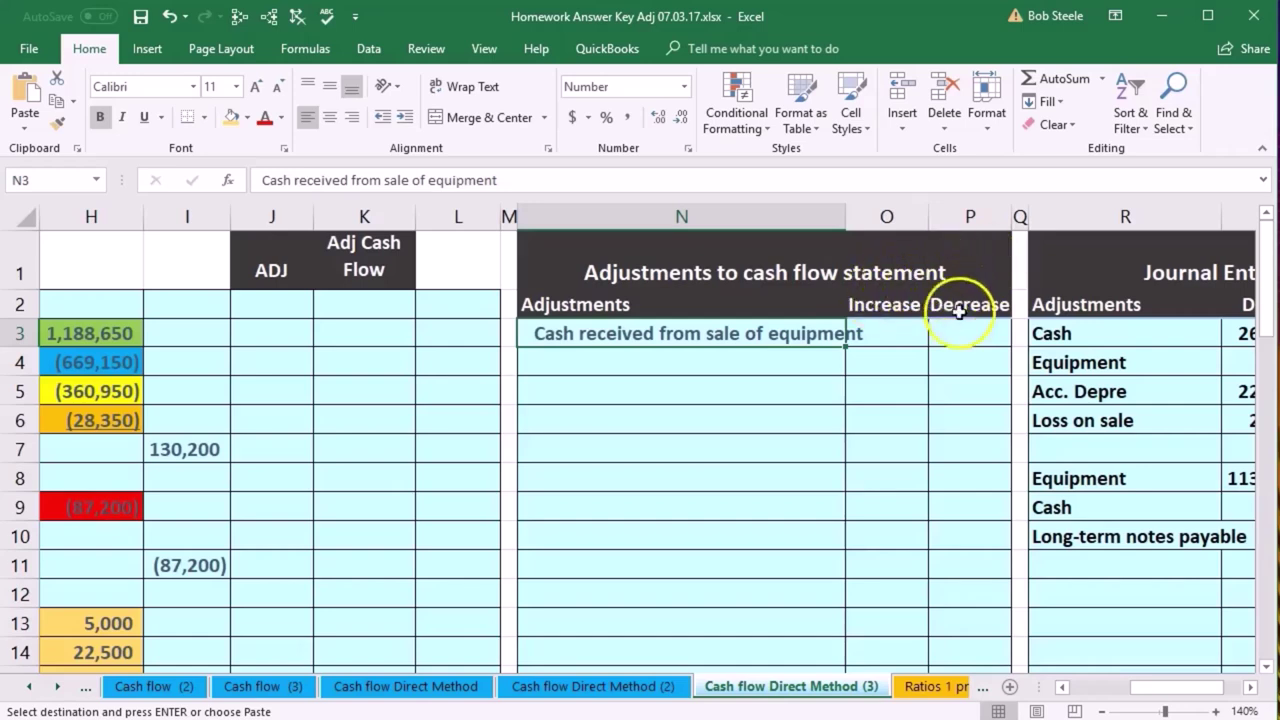
Enter 26,050, the cash debit of the sale entry, as the increase in cell O3.
{"action": "left_click", "coordinate": [1250, 687]}
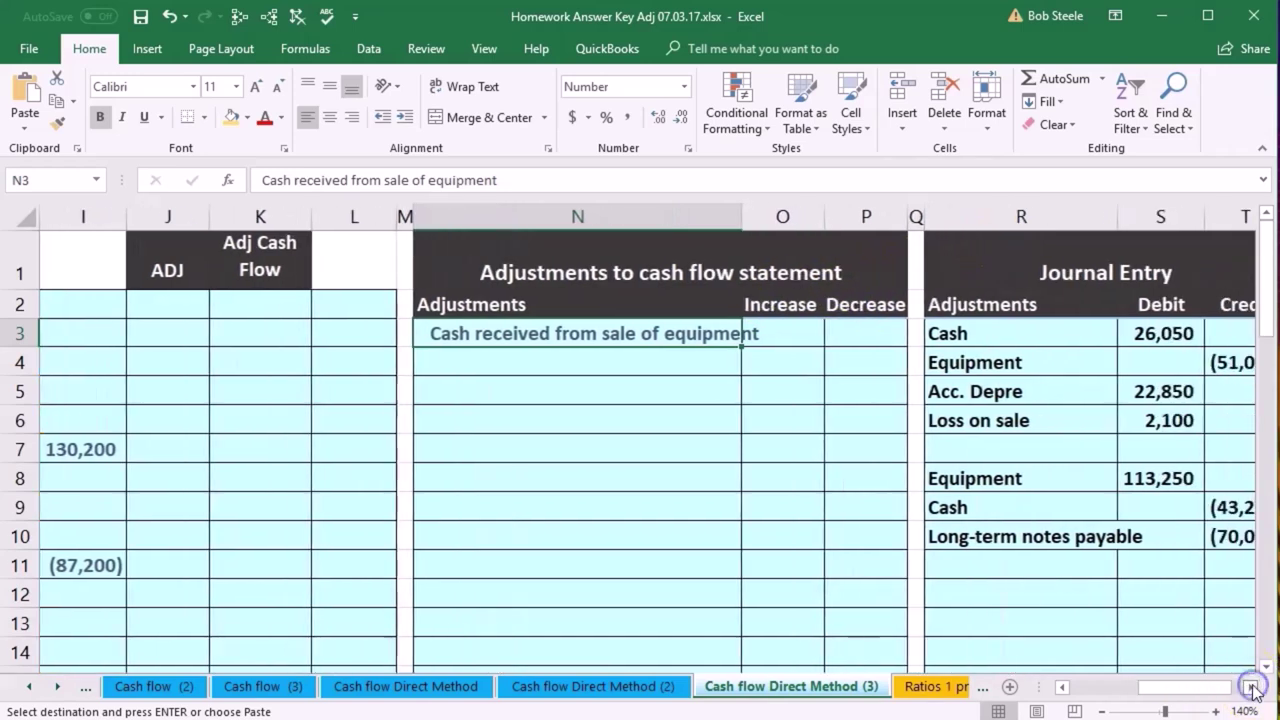
{"action": "left_click", "coordinate": [1250, 687]}
{"action": "left_click_drag", "start_coordinate": [951, 330], "coordinate": [1010, 330]}
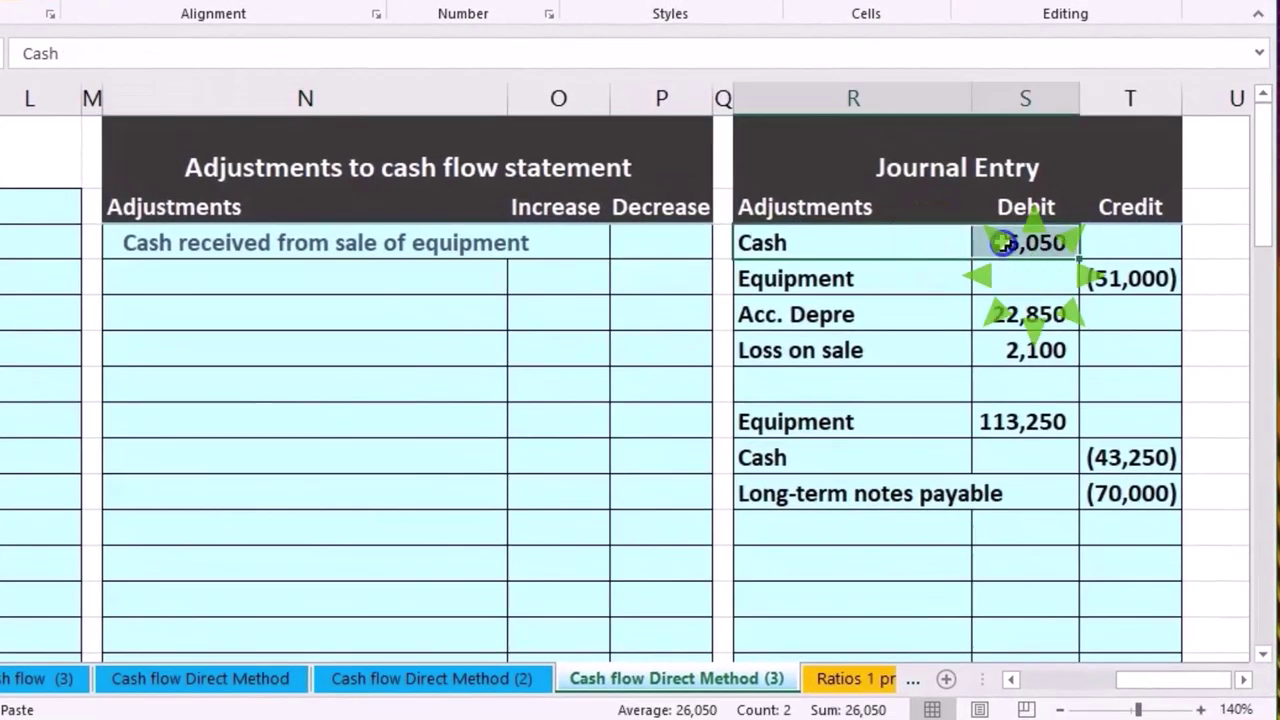
{"action": "left_click", "coordinate": [586, 238]}
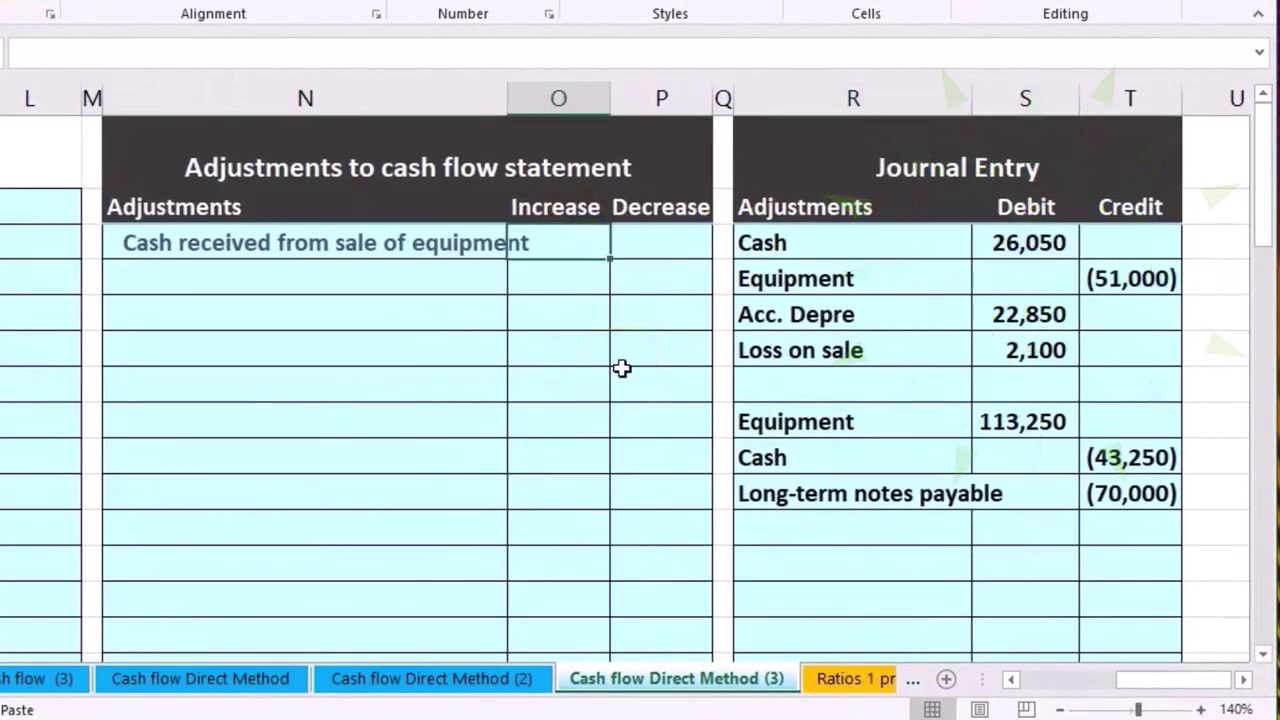
{"action": "type", "text": "26,050"}
{"action": "key", "text": "Return"}
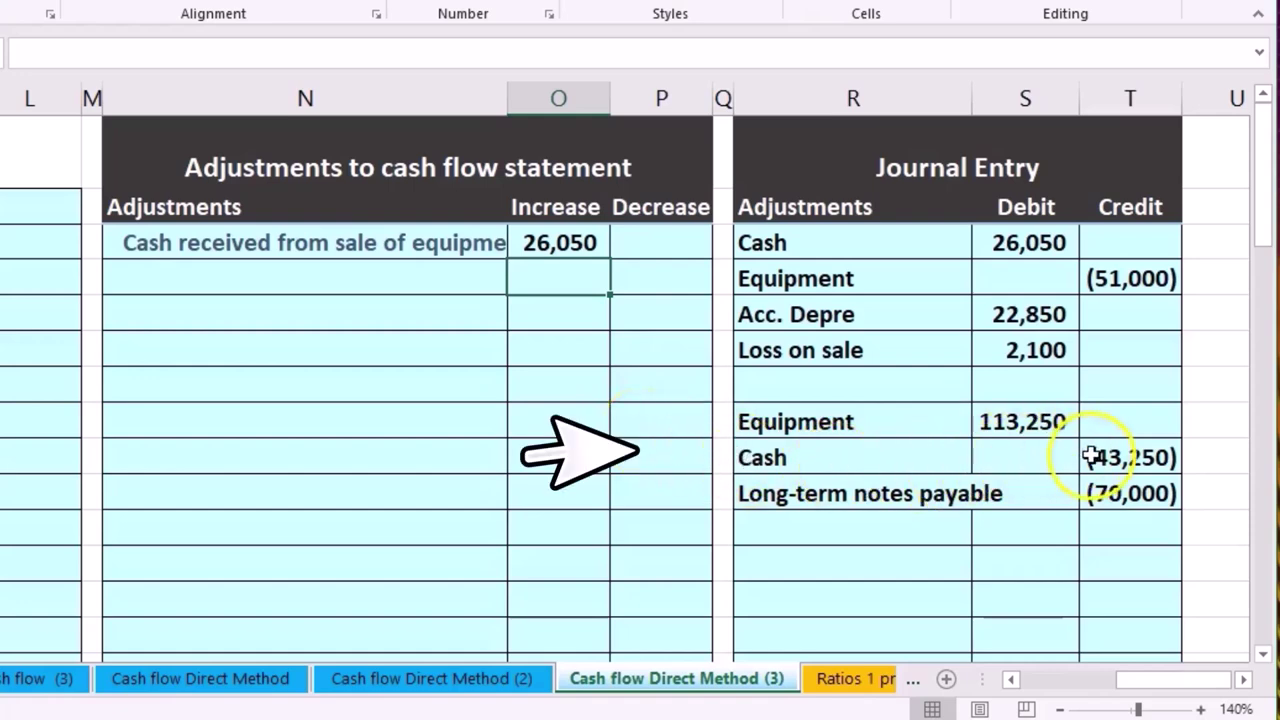
Compute the gap between the reported equipment purchase payment and the purchase entry's cash credit in Calculator as 87200 − 43250.
{"action": "left_click", "coordinate": [1088, 456]}
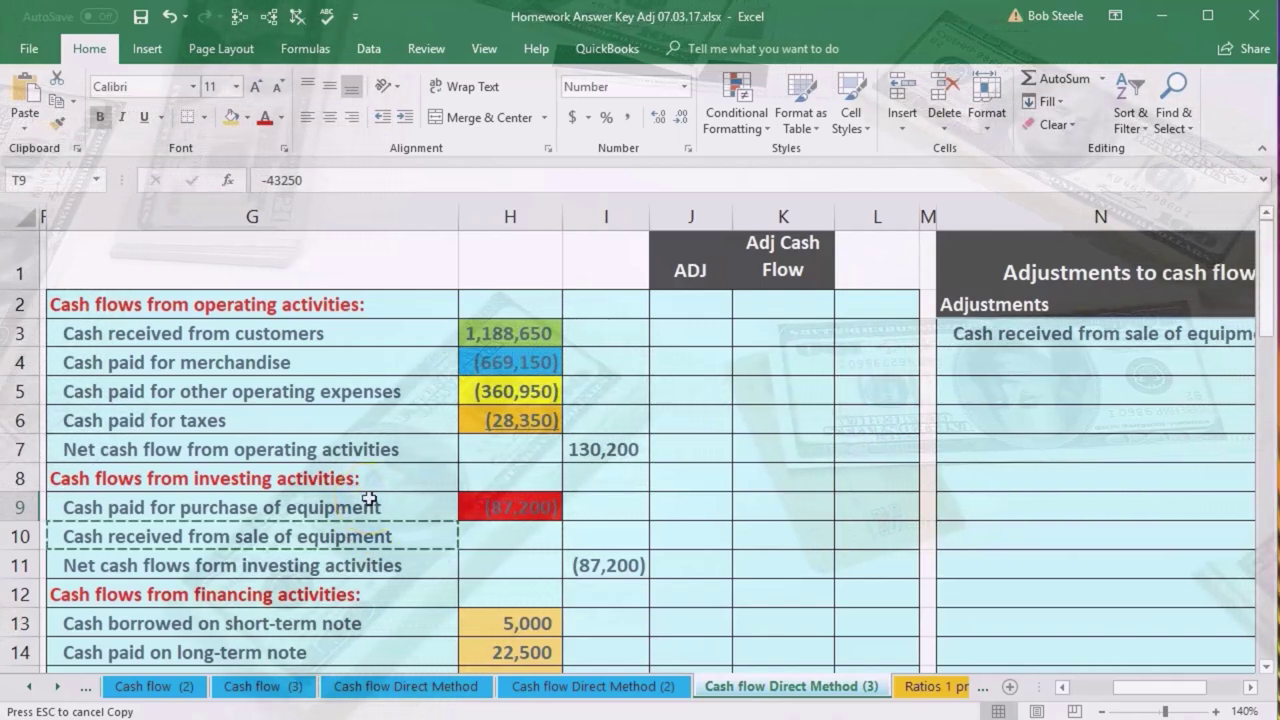
{"action": "key", "text": "XF86Calculator"}
{"action": "left_click_drag", "start_coordinate": [546, 255], "coordinate": [774, 234]}
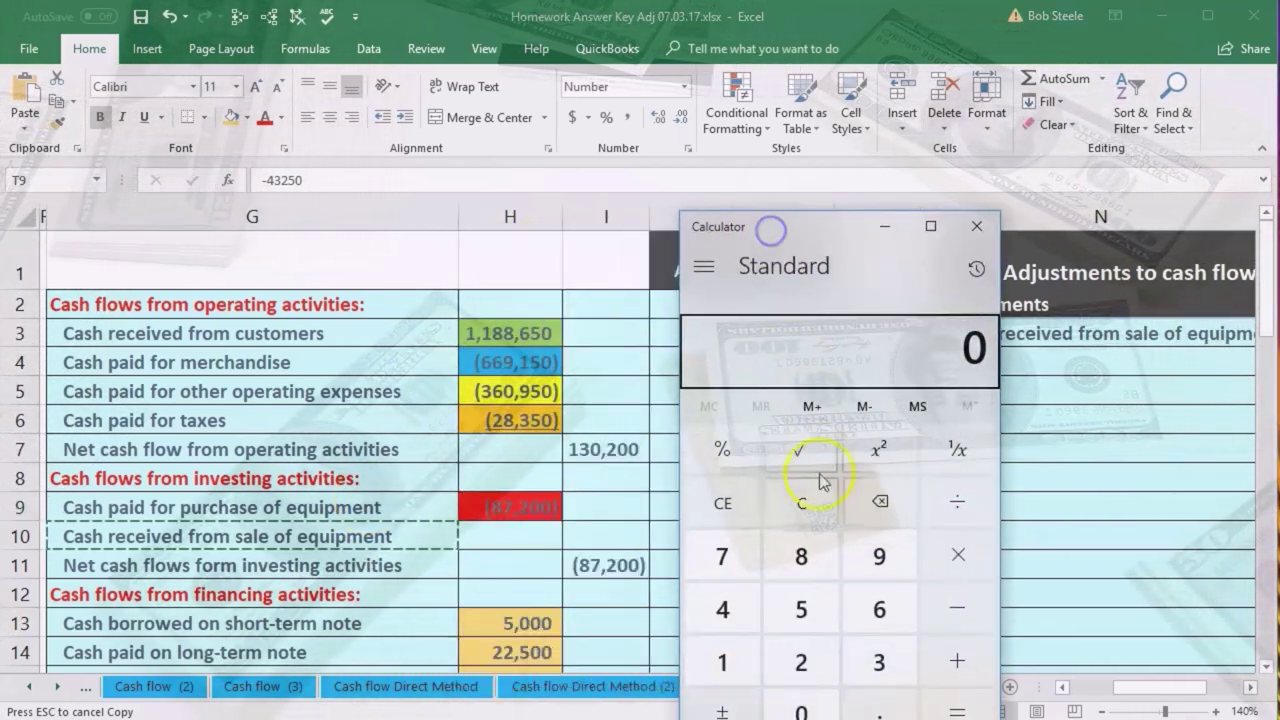
{"action": "type", "text": "87200"}
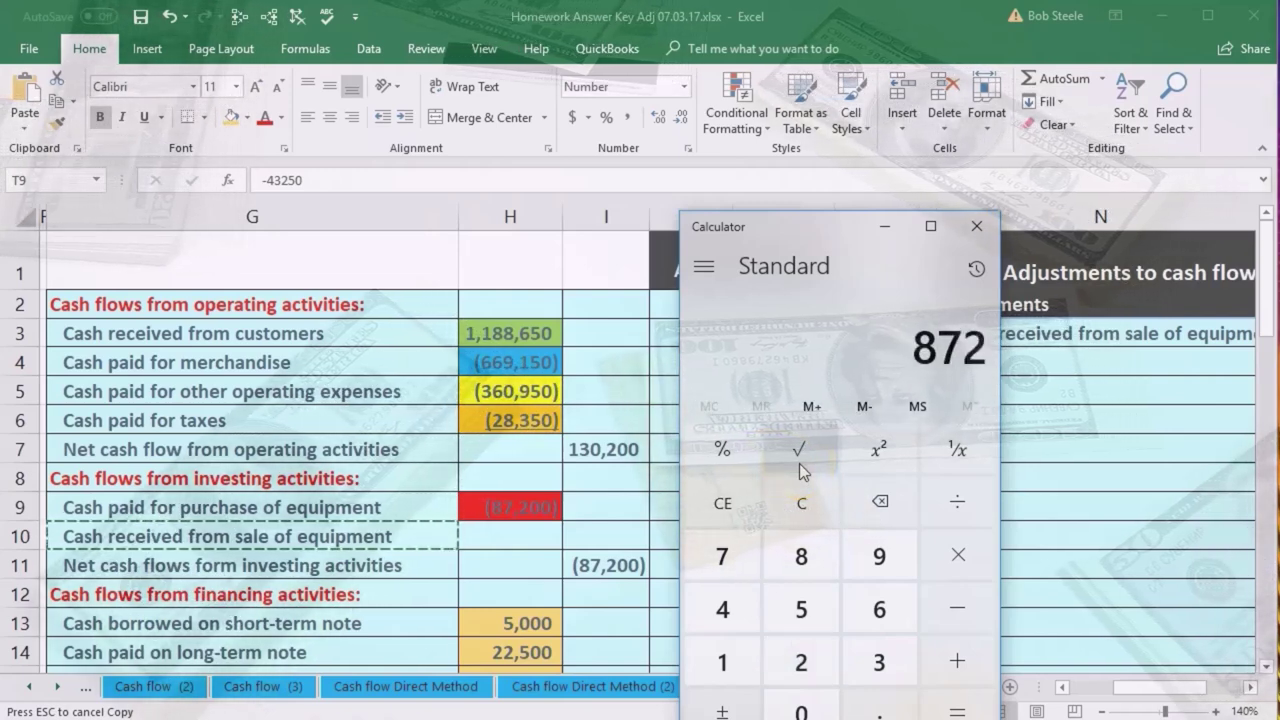
{"action": "key", "text": "minus"}
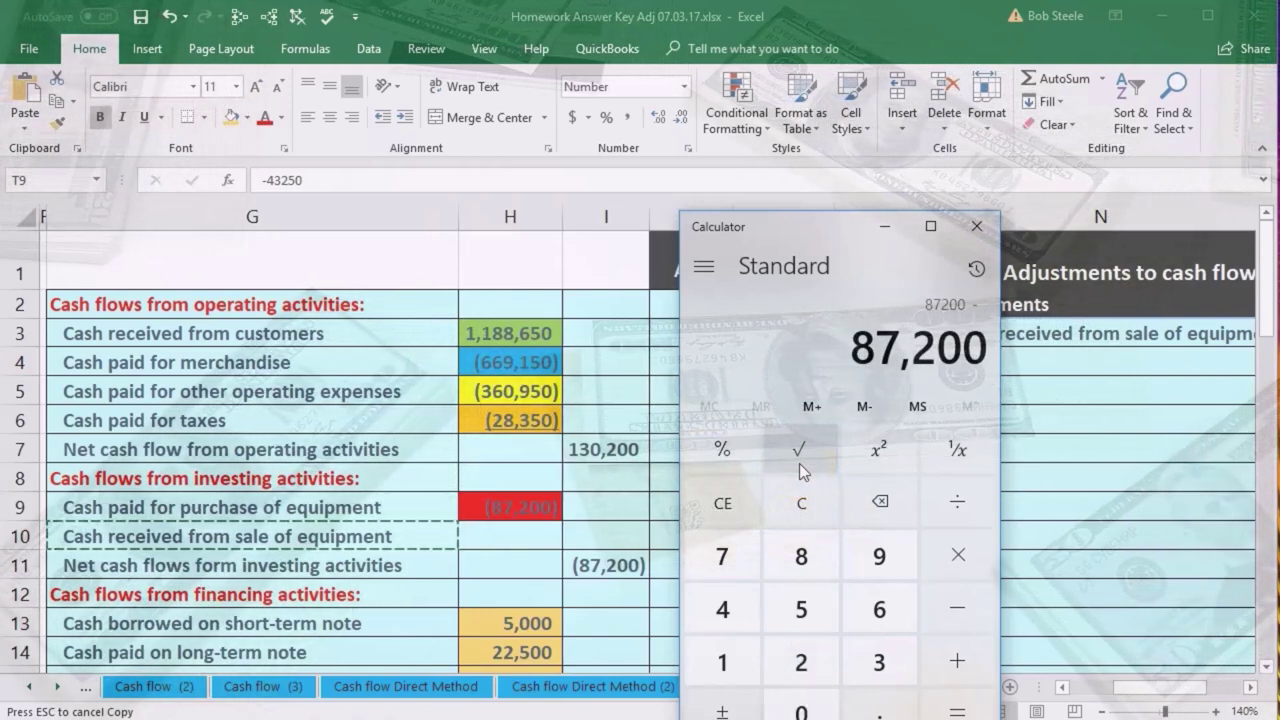
{"action": "type", "text": "4"}
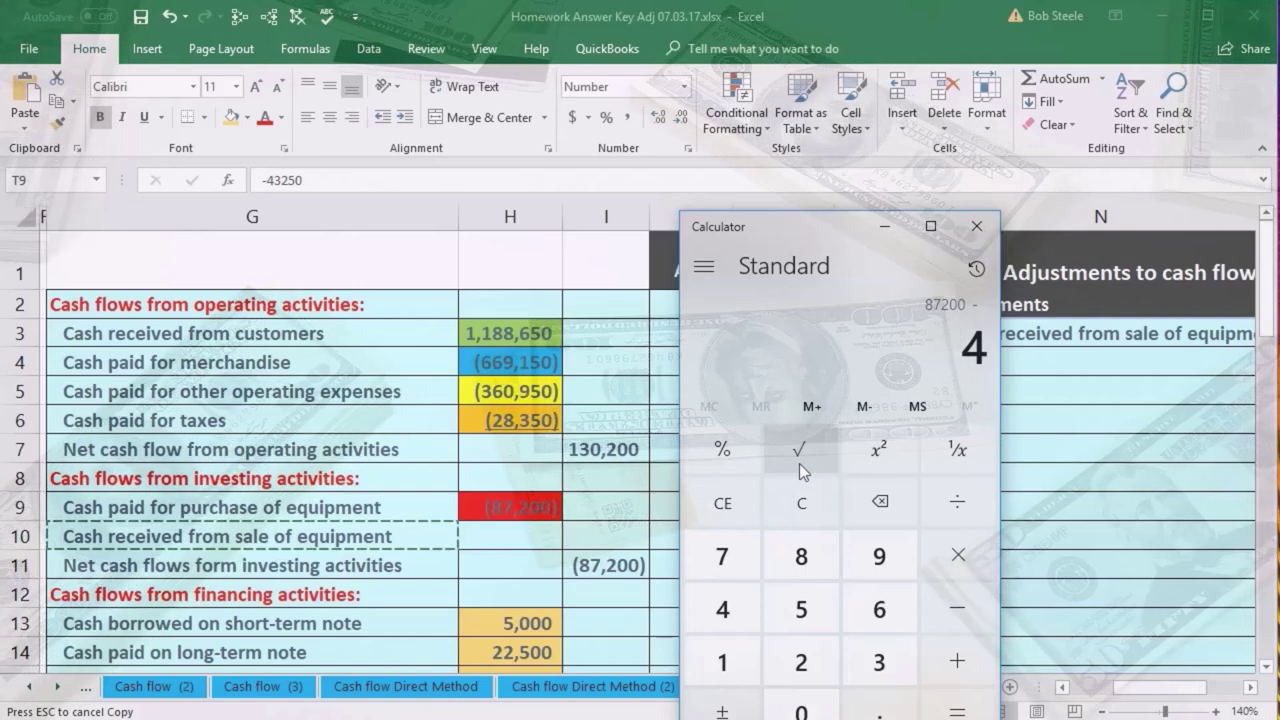
{"action": "type", "text": "3,250"}
{"action": "key", "text": "Return"}
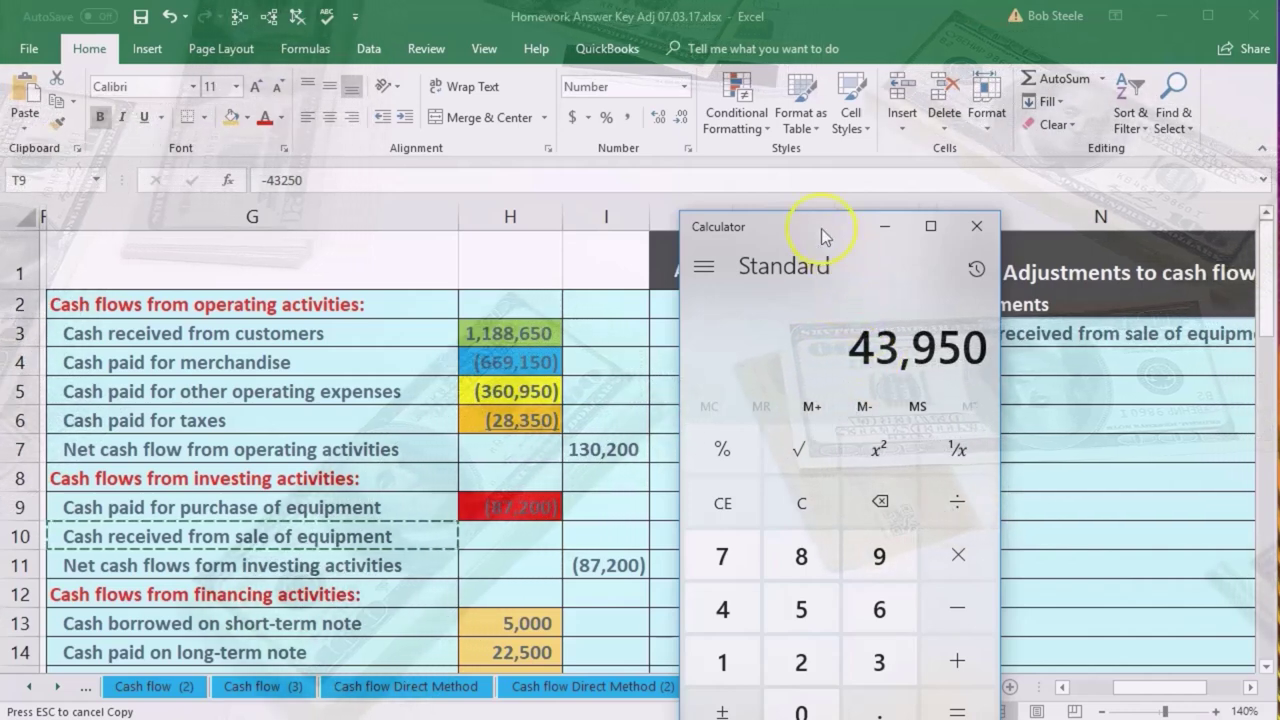
{"action": "left_click", "coordinate": [988, 227]}
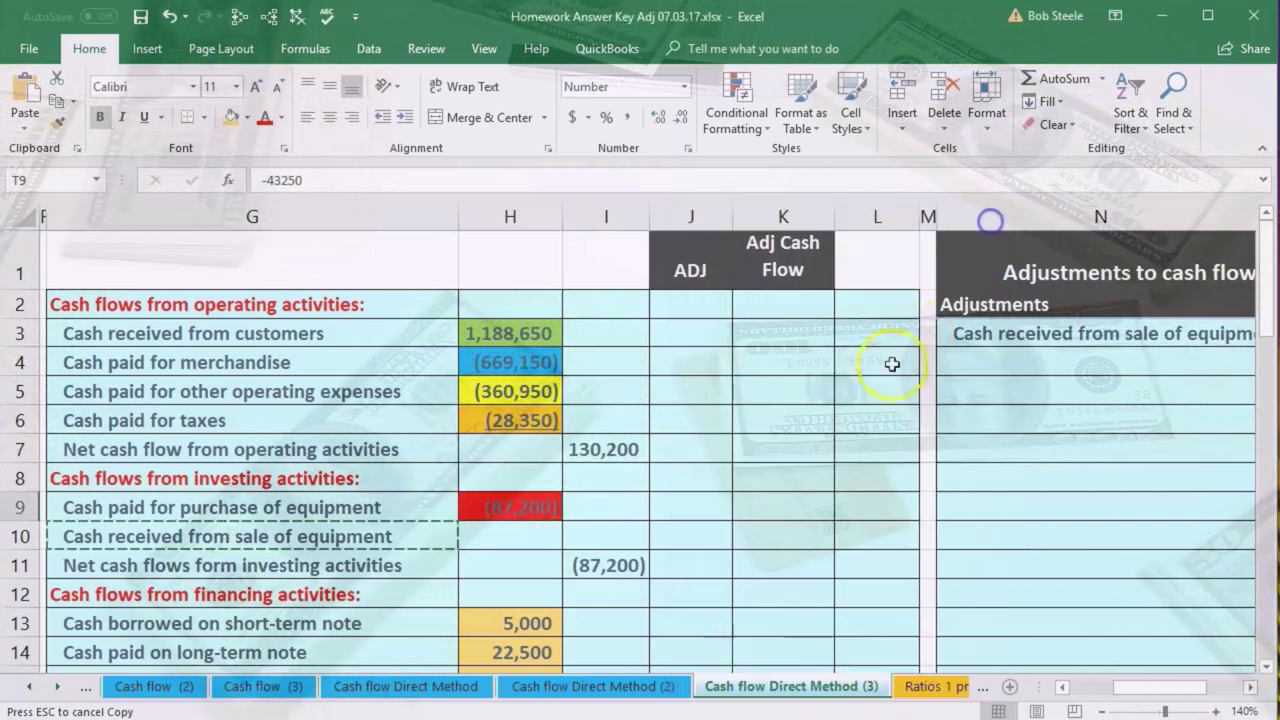
Return to the purchase journal entry and inspect the long-term notes payable credit in cell T10.
{"action": "left_click", "coordinate": [850, 428]}
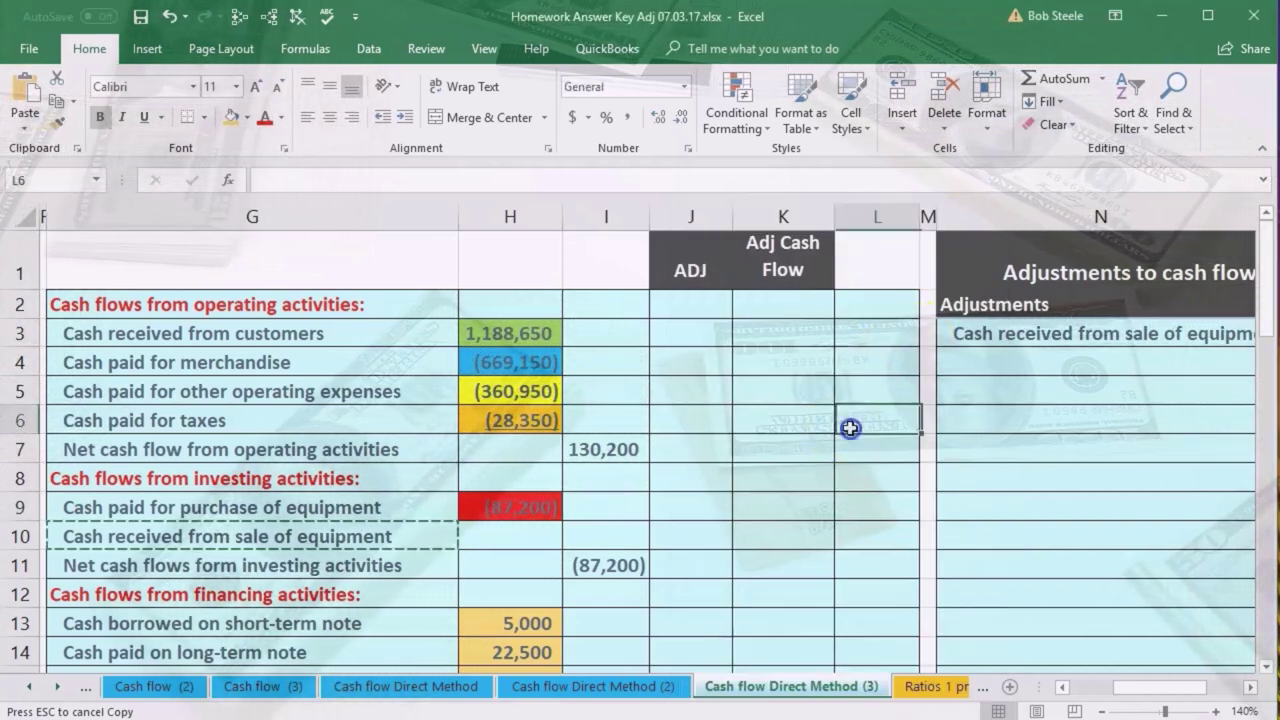
{"action": "left_click", "coordinate": [1250, 688]}
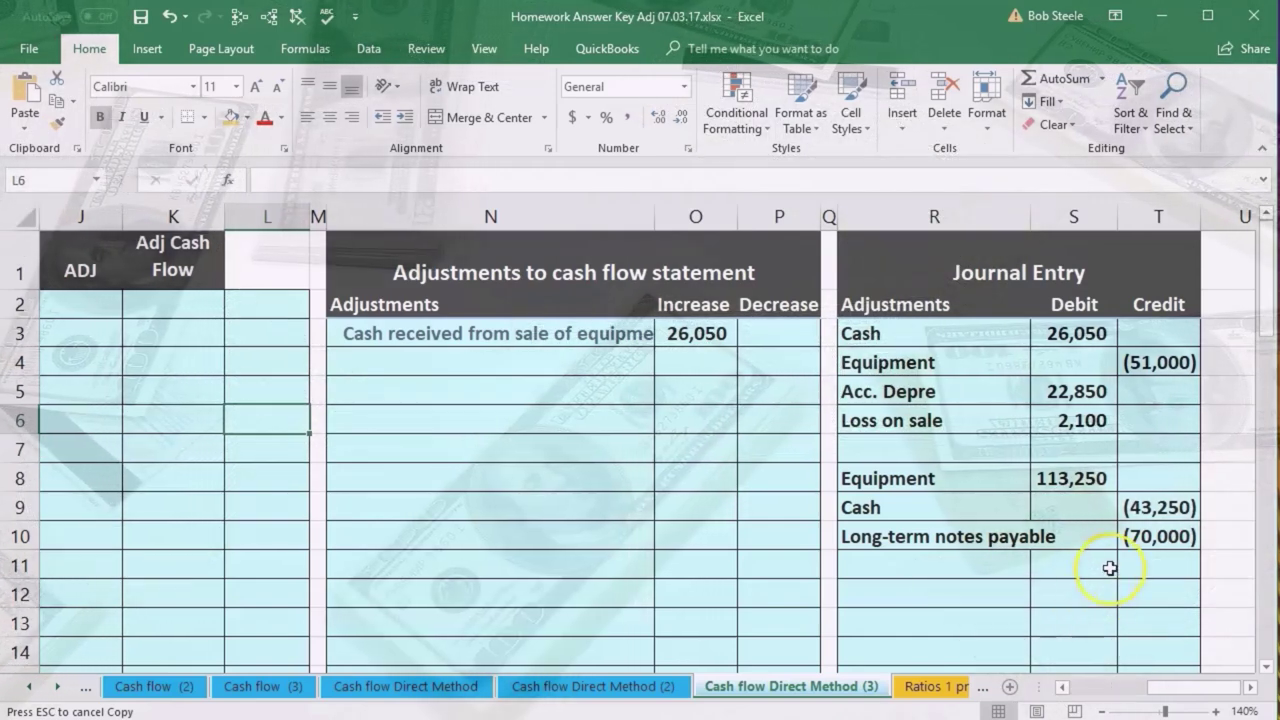
{"action": "left_click", "coordinate": [1137, 536]}
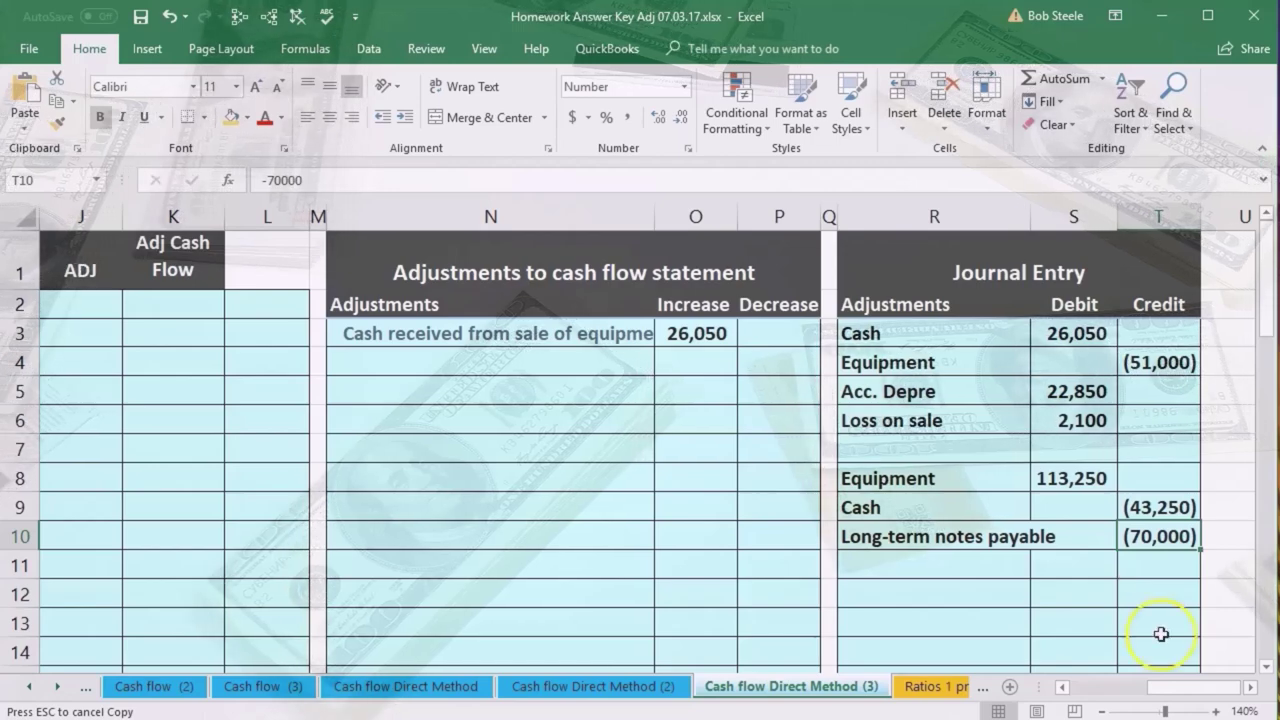
Add the amount paid to reduce the long-term note and the reported long-term note cash flow in Calculator as 47500 + 22500.
{"action": "left_click_drag", "start_coordinate": [1165, 690], "coordinate": [1204, 666]}
{"action": "scroll", "coordinate": [730, 577], "scroll_direction": "down", "scroll_amount": 2}
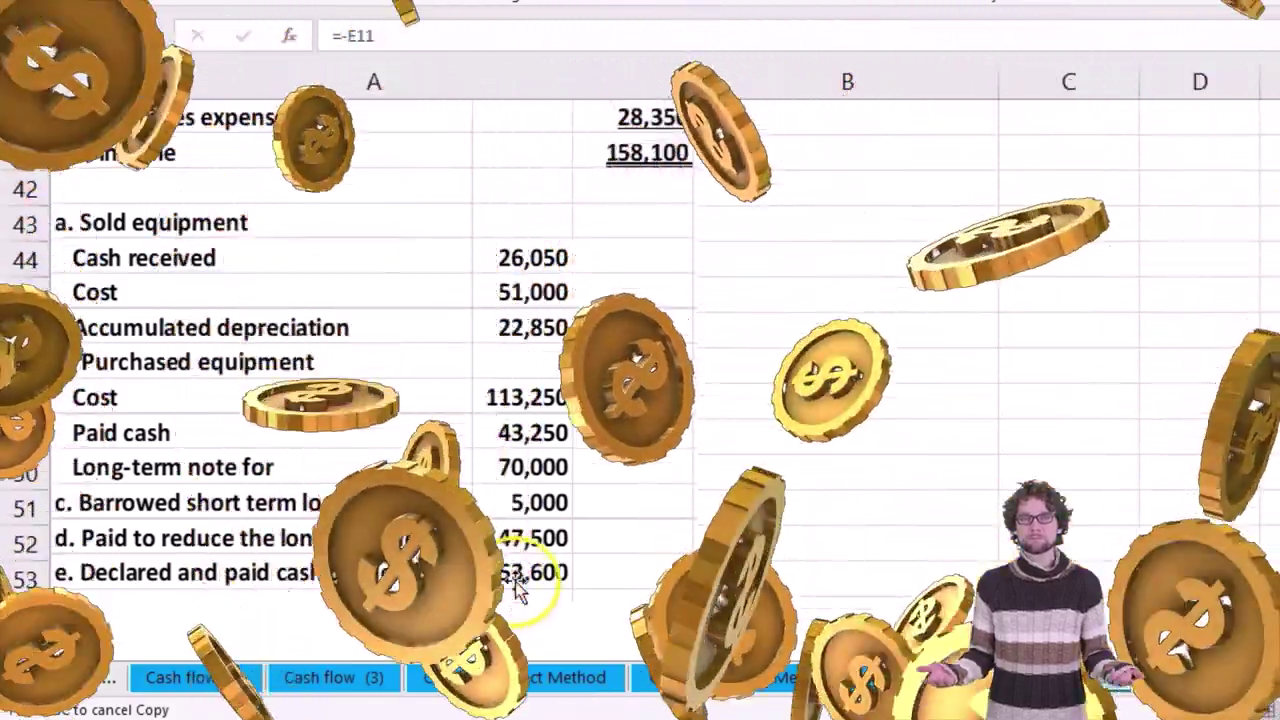
{"action": "key", "text": "XF86Calculator"}
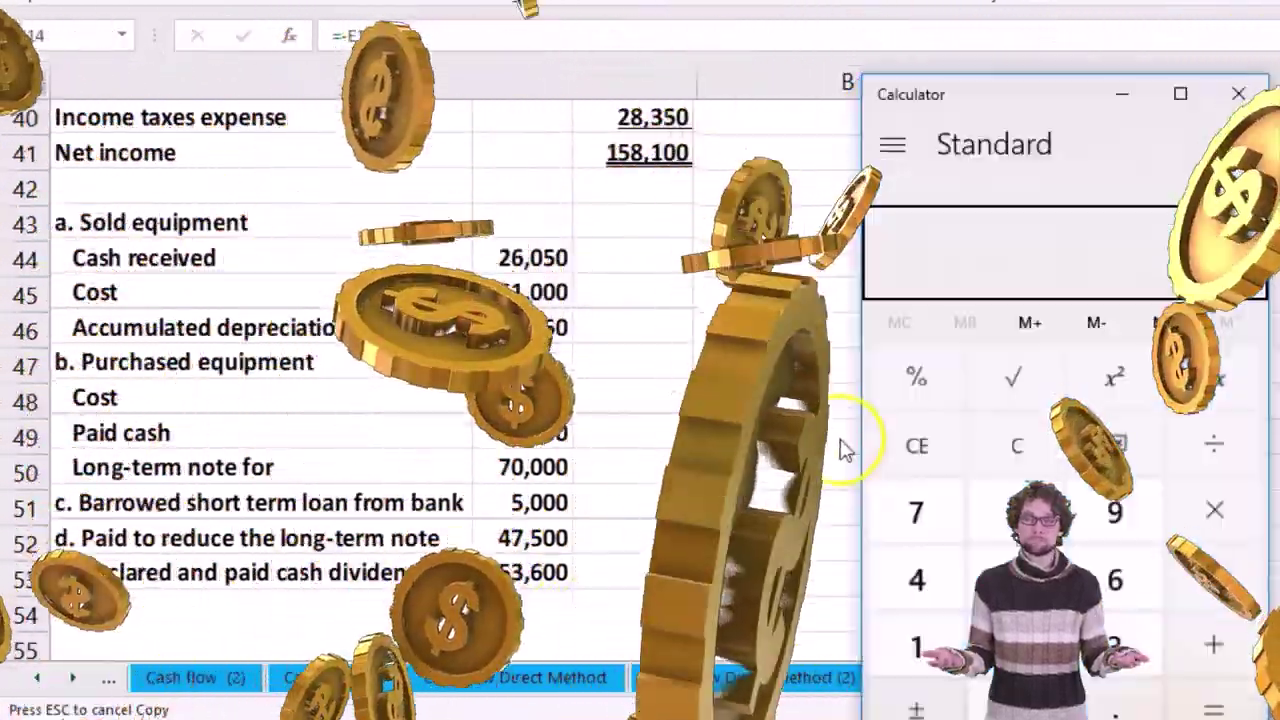
{"action": "type", "text": "47,500"}
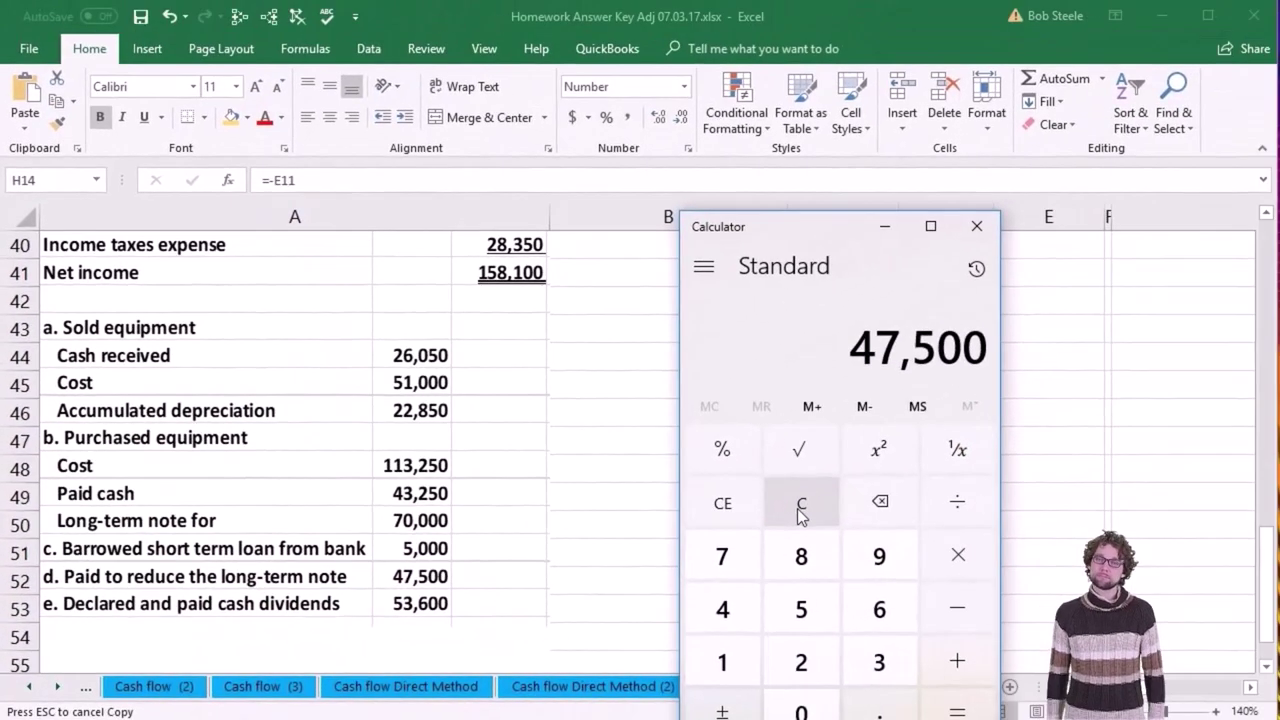
{"action": "left_click", "coordinate": [857, 410]}
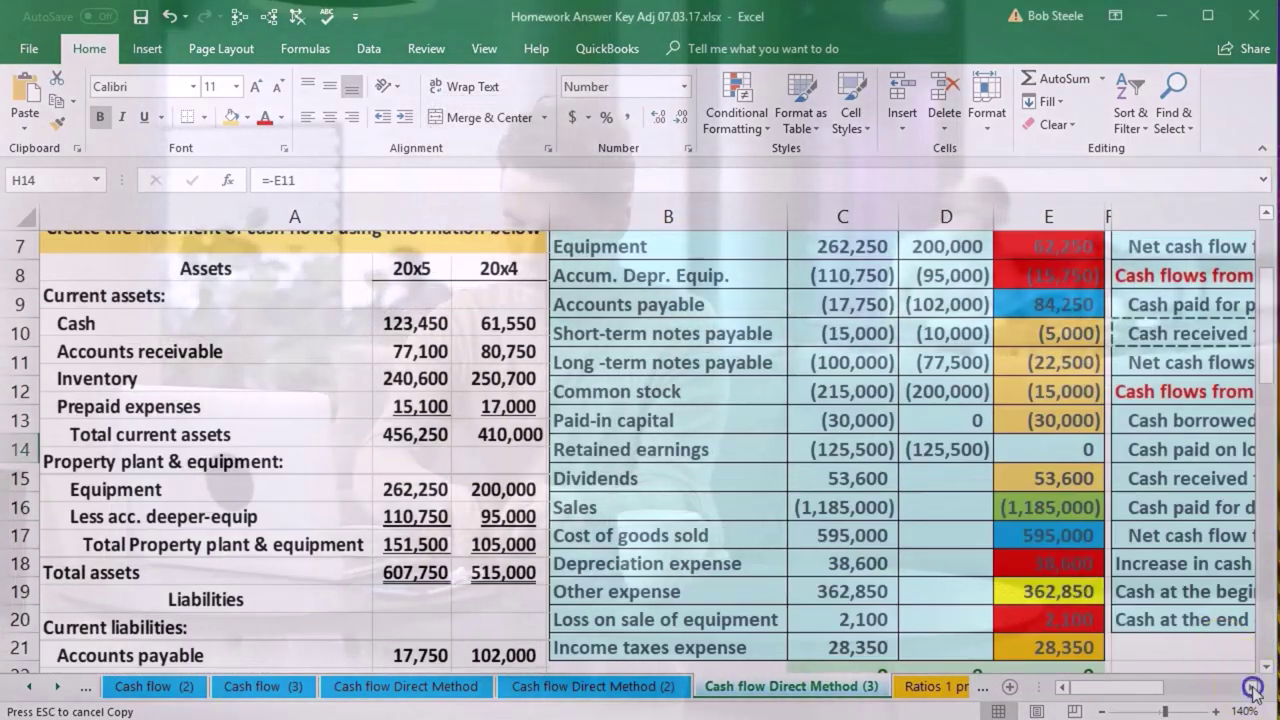
{"action": "left_click", "coordinate": [1251, 687]}
{"action": "left_click", "coordinate": [1251, 687]}
{"action": "left_click", "coordinate": [1251, 687]}
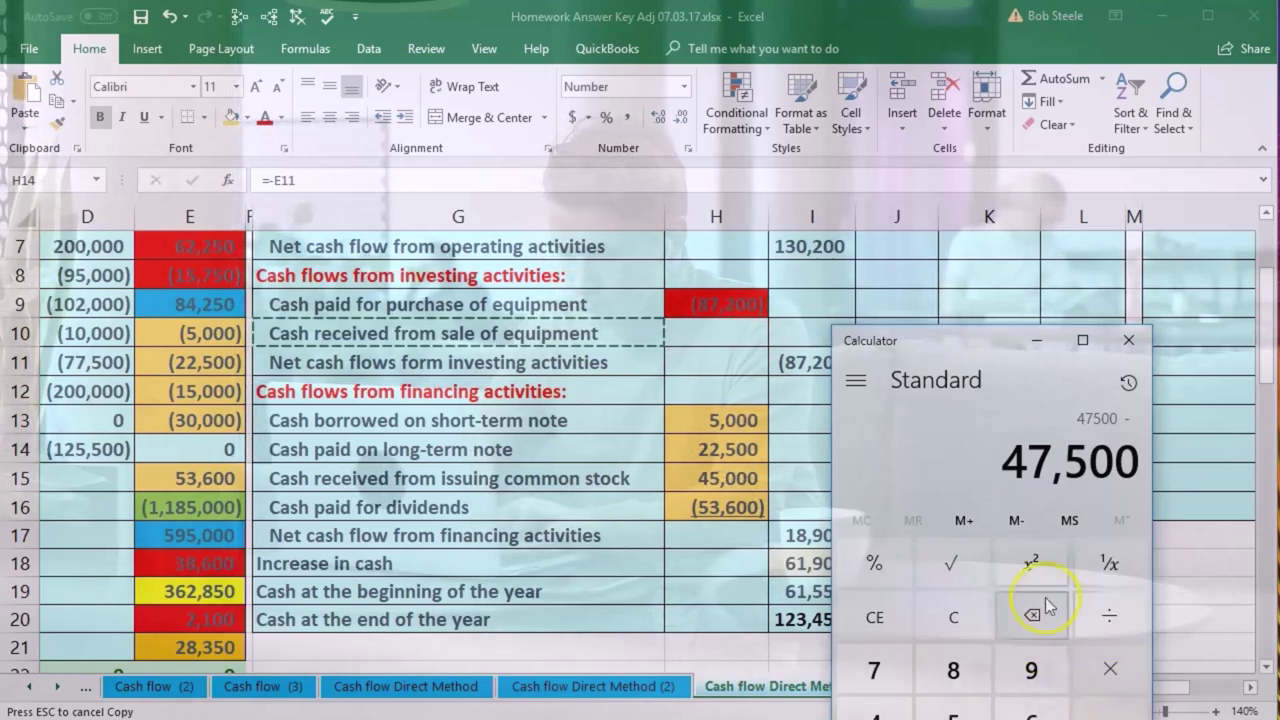
{"action": "key", "text": "plus"}
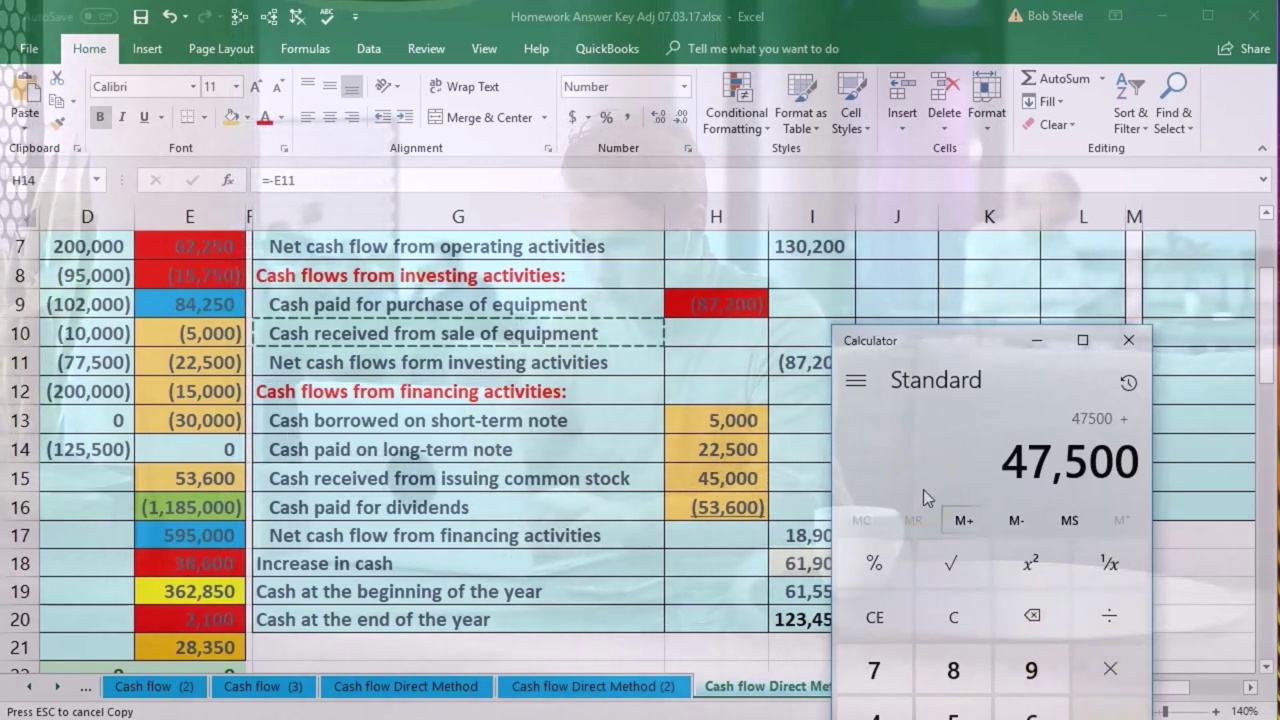
{"action": "type", "text": "22,50"}
{"action": "type", "text": "0"}
{"action": "key", "text": "Return"}
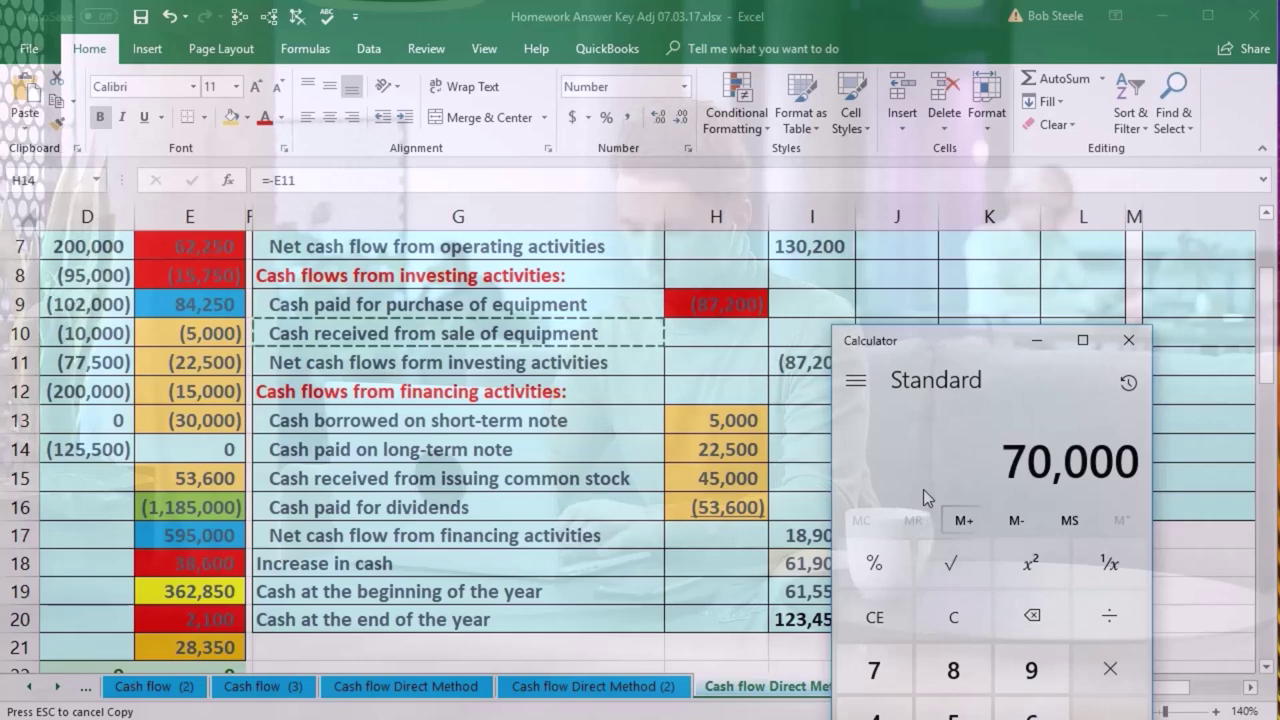
Close Calculator and compare its sum with the long-term notes payable credit in cell T10 of the purchase entry.
{"action": "left_click_drag", "start_coordinate": [993, 367], "coordinate": [1279, 290]}
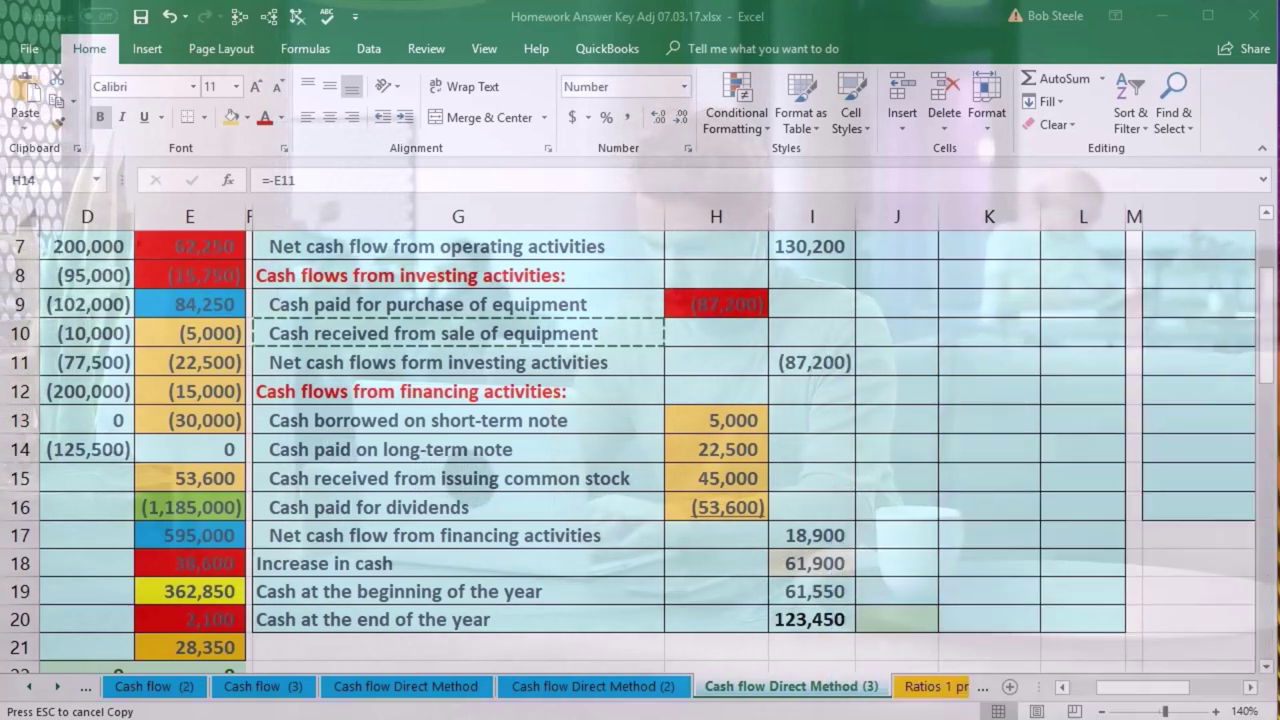
{"action": "scroll", "coordinate": [1112, 399], "scroll_direction": "up", "scroll_amount": 2}
{"action": "left_click", "coordinate": [1251, 687]}
{"action": "left_click", "coordinate": [1251, 687]}
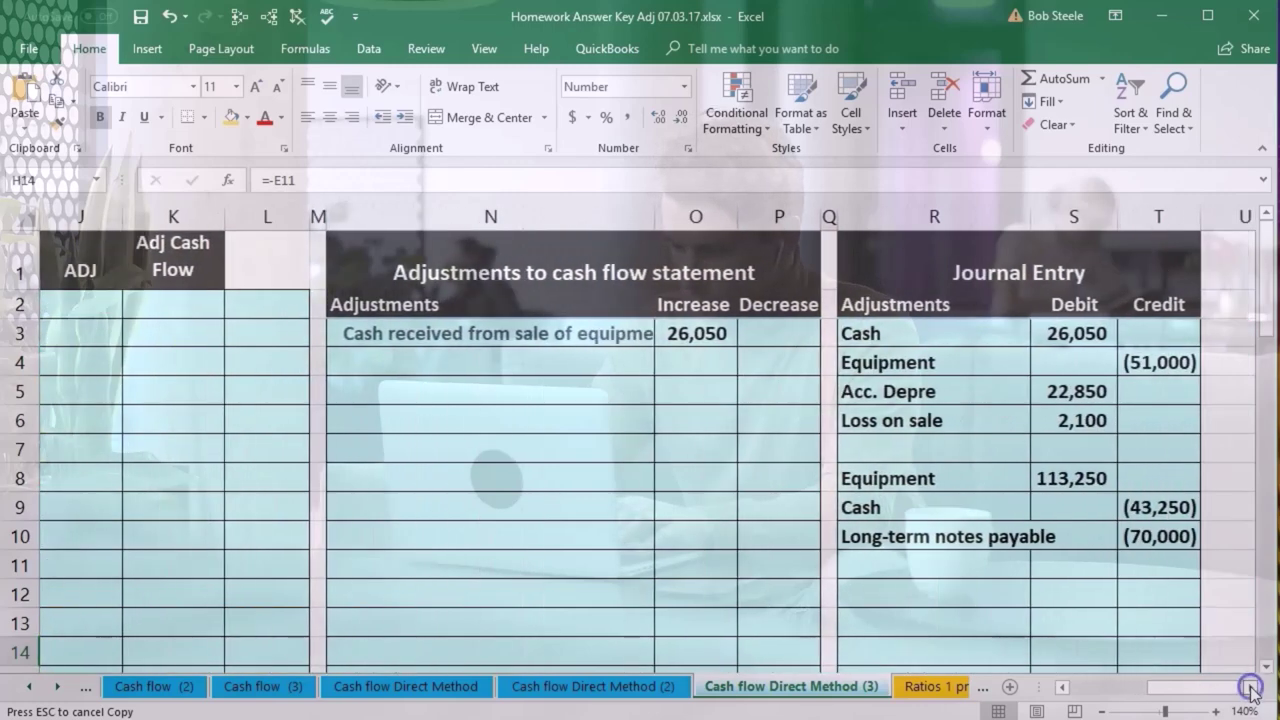
{"action": "left_click", "coordinate": [1157, 540]}
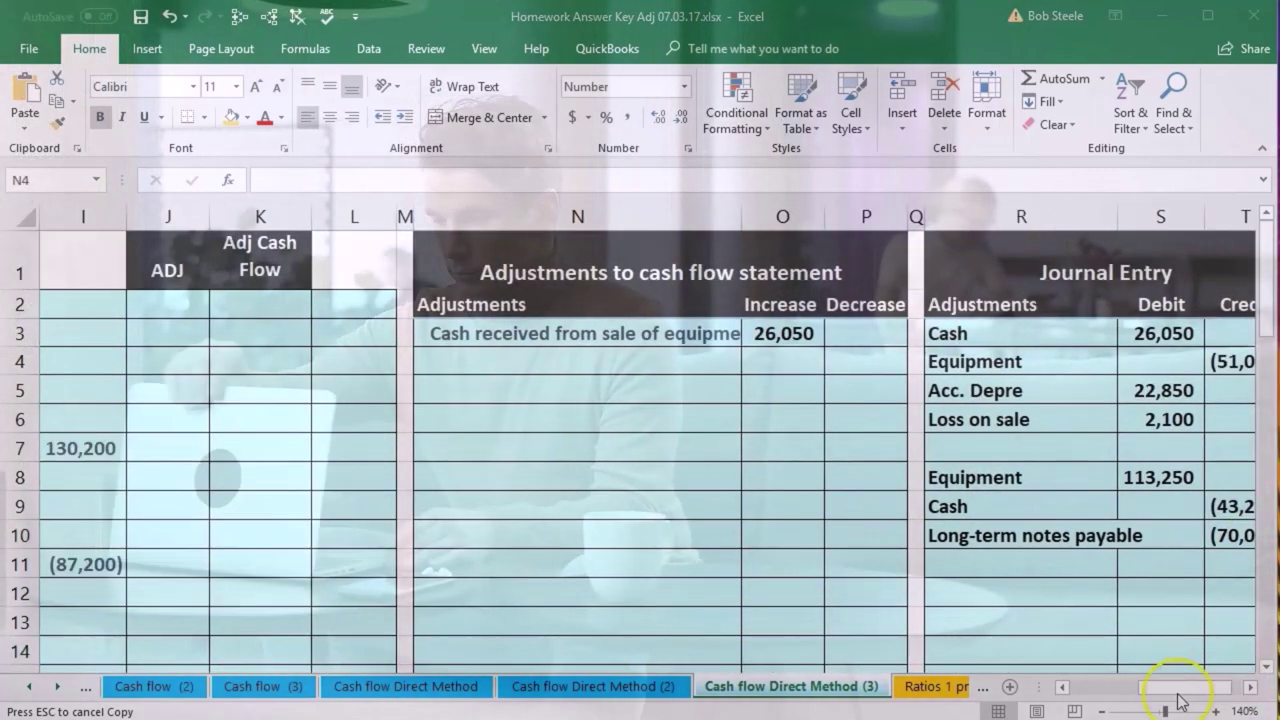
Copy the label "Cash paid for purchase of equipment" from G9 into cell N4 of the adjustments table.
{"action": "left_click_drag", "start_coordinate": [1171, 686], "coordinate": [1130, 686]}
{"action": "scroll", "coordinate": [598, 567], "scroll_direction": "down", "scroll_amount": 1}
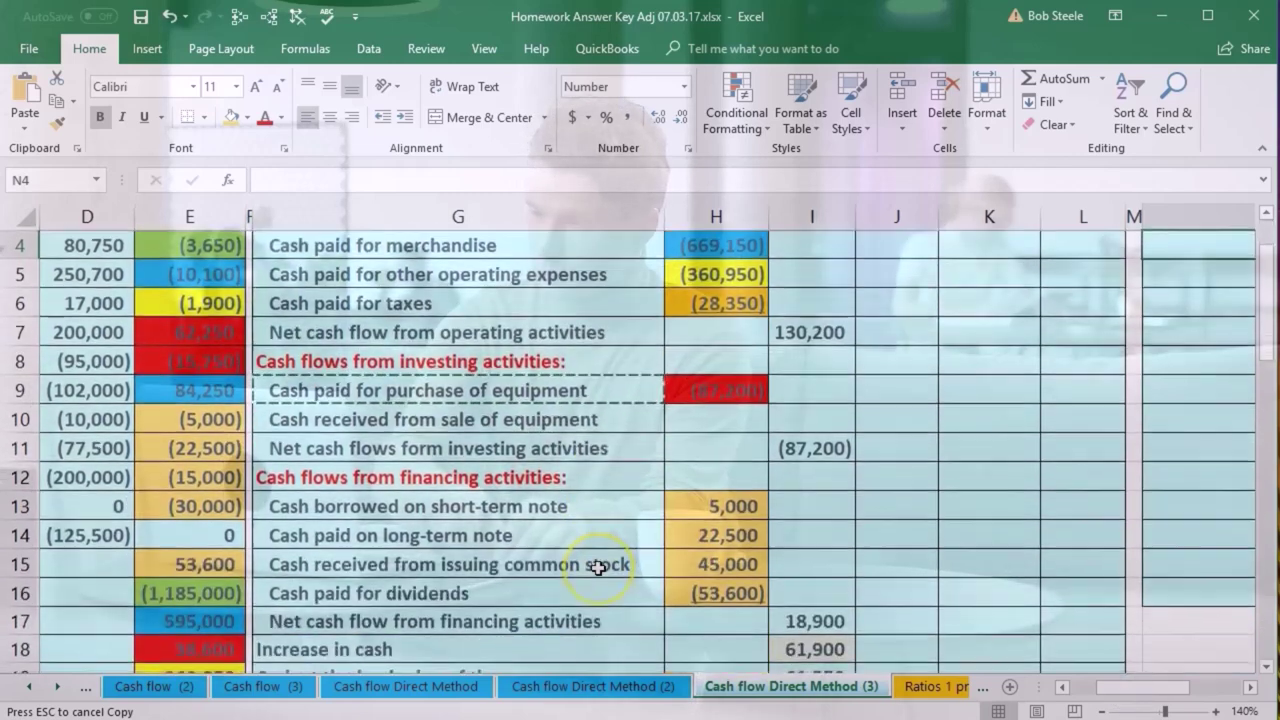
{"action": "scroll", "coordinate": [598, 567], "scroll_direction": "down", "scroll_amount": 3}
{"action": "scroll", "coordinate": [594, 486], "scroll_direction": "up", "scroll_amount": 3}
{"action": "left_click", "coordinate": [682, 394]}
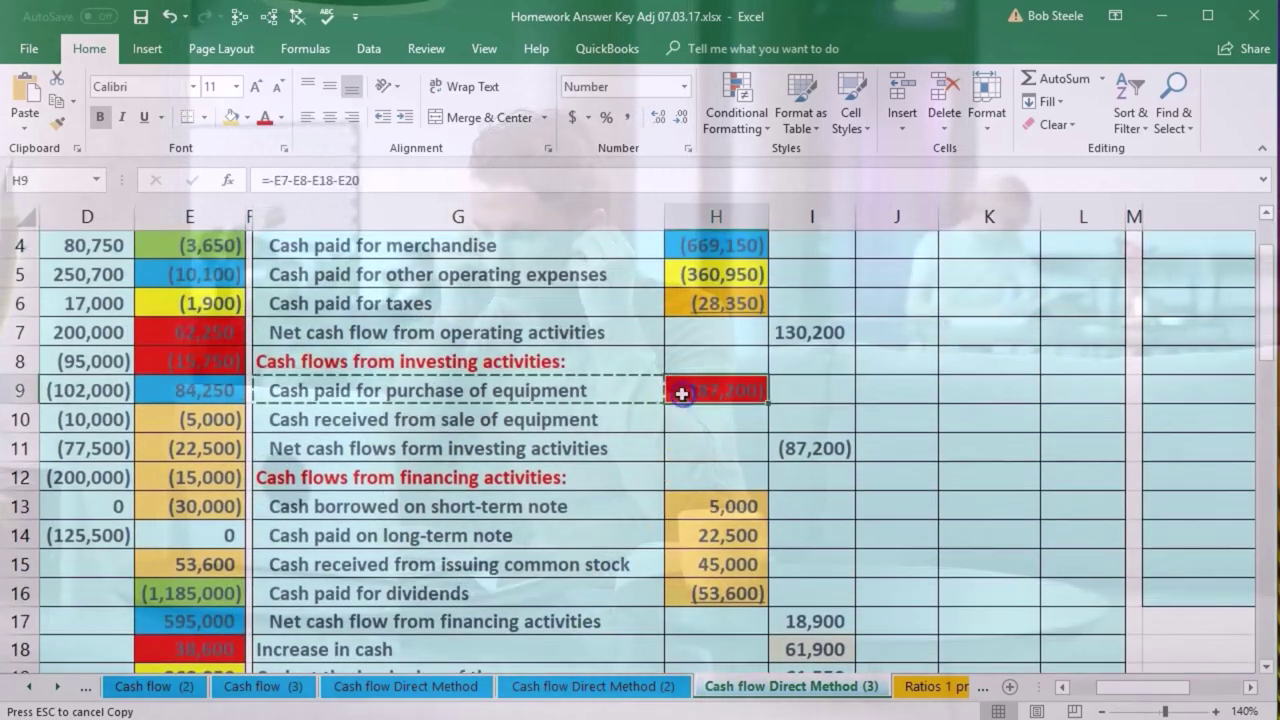
{"action": "right_click", "coordinate": [591, 388]}
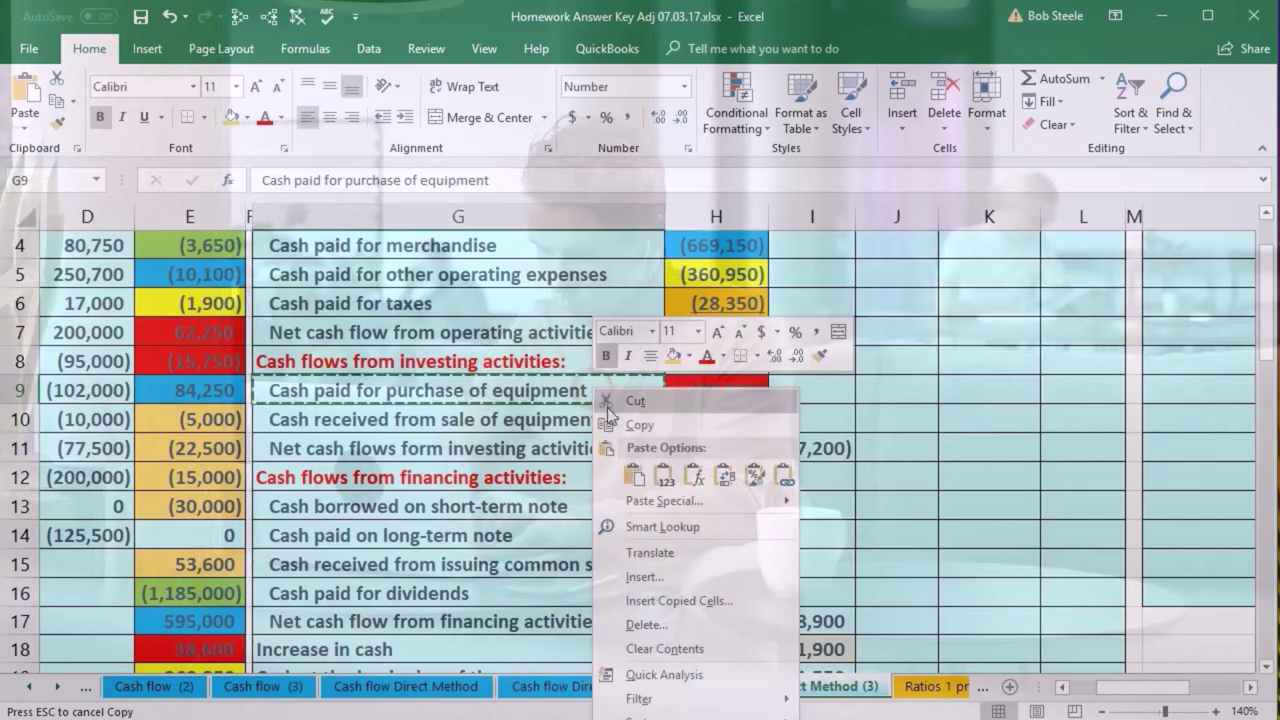
{"action": "key", "text": "Escape"}
{"action": "key", "text": "Escape"}
{"action": "scroll", "coordinate": [846, 506], "scroll_direction": "up", "scroll_amount": 1}
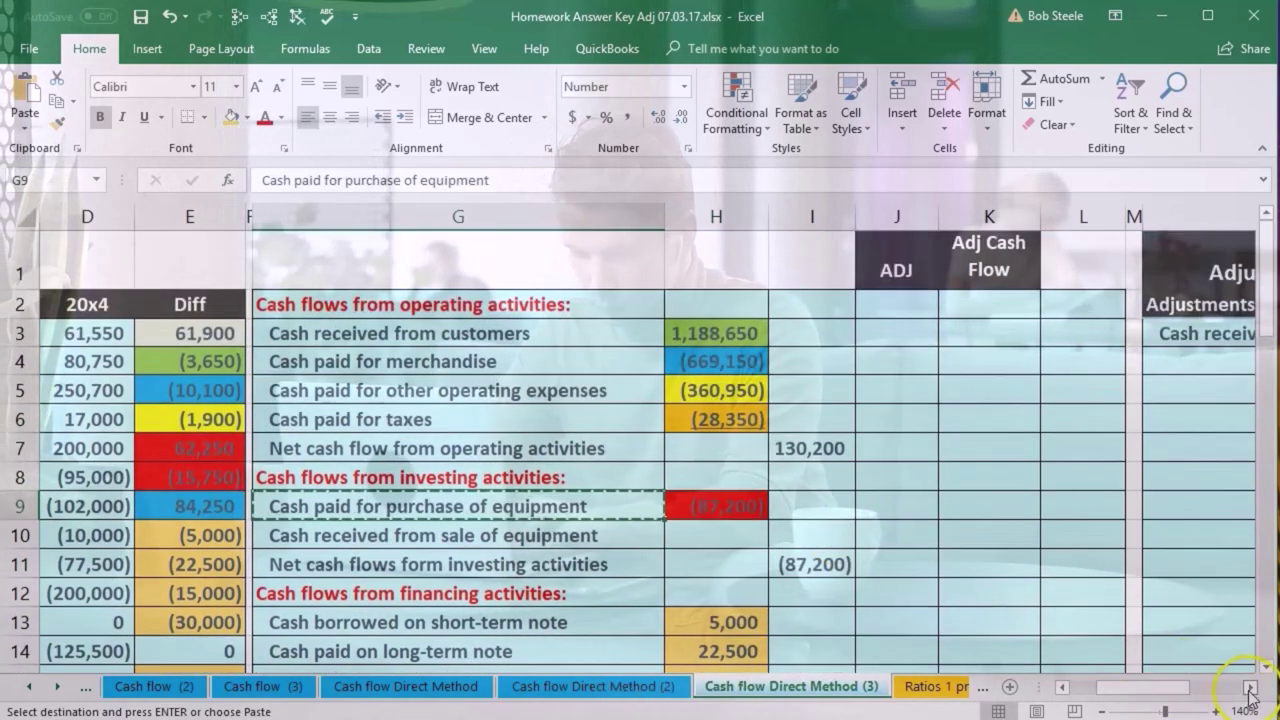
{"action": "left_click", "coordinate": [1249, 688]}
{"action": "left_click", "coordinate": [472, 362]}
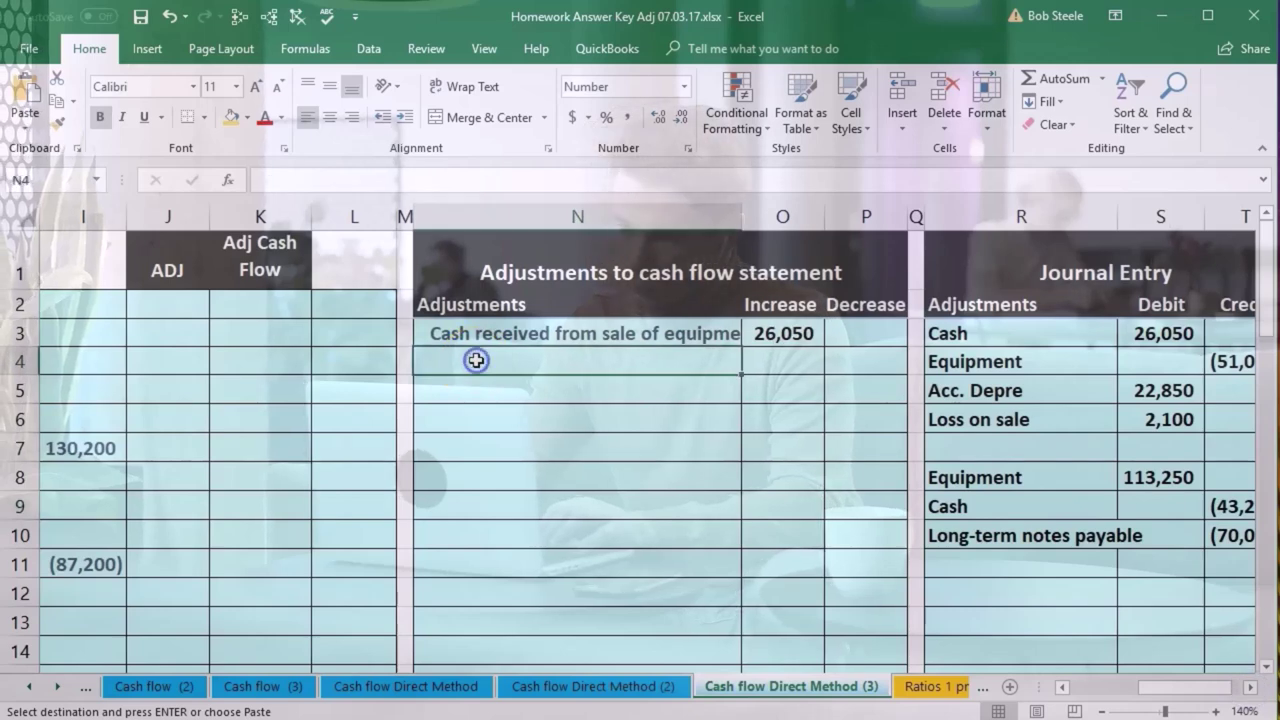
{"action": "key", "text": "ctrl+v"}
Enter the formula =H9-T9 in O4 to subtract the purchase entry's cash credit from the reported equipment purchase payment.
{"action": "left_click", "coordinate": [766, 361]}
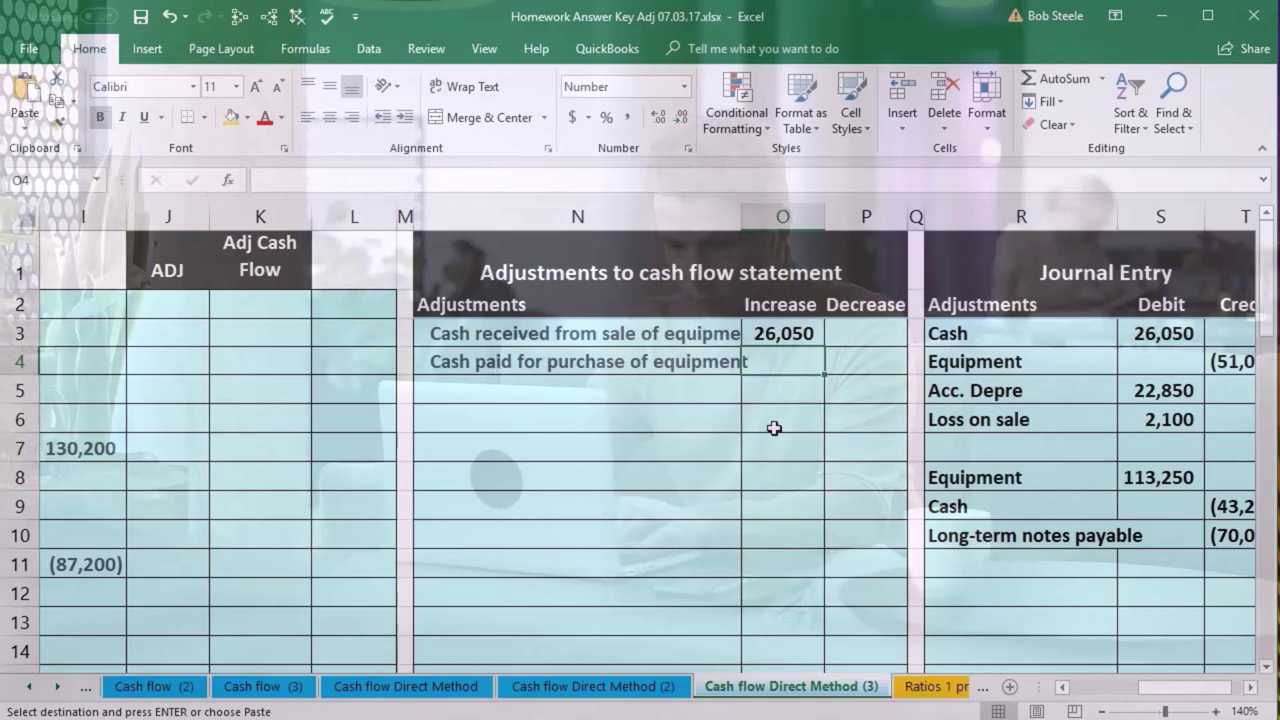
{"action": "type", "text": "="}
{"action": "key", "text": "Left"}
{"action": "key", "text": "Left"}
{"action": "key", "text": "Left"}
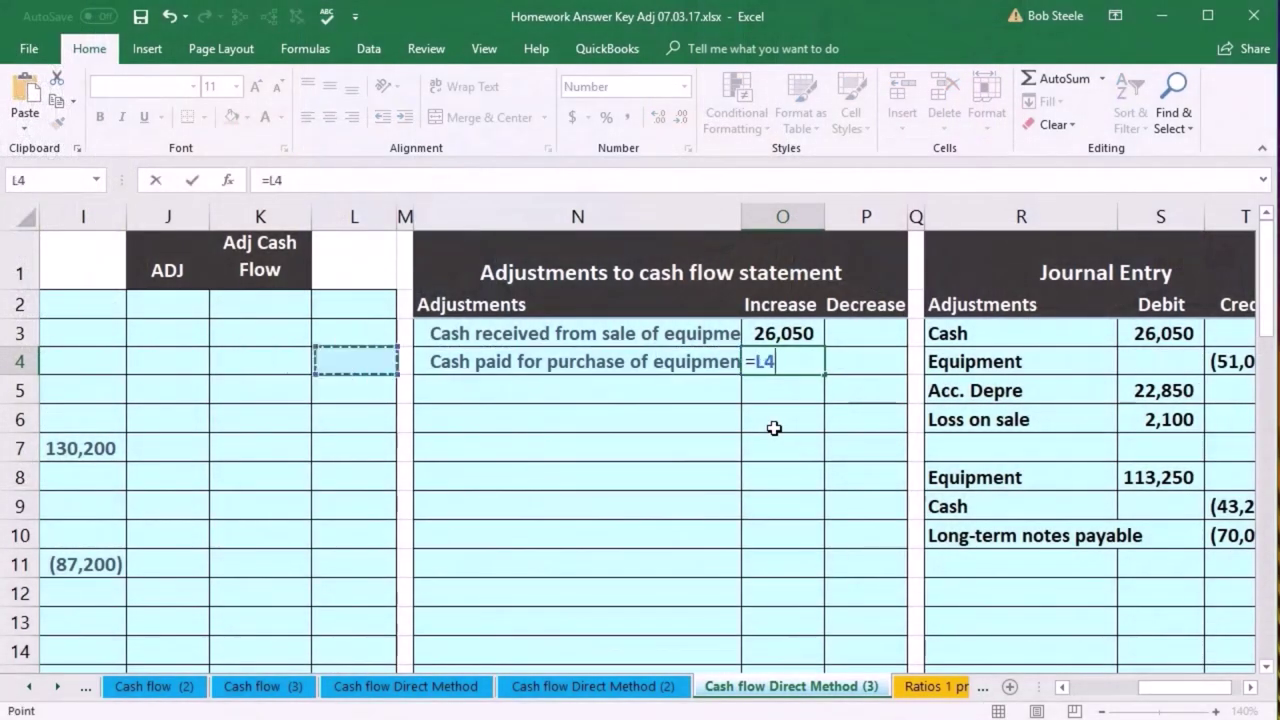
{"action": "key", "text": "Left"}
{"action": "key", "text": "Left"}
{"action": "key", "text": "Left"}
{"action": "scroll", "coordinate": [774, 428], "scroll_direction": "down", "scroll_amount": 2}
{"action": "left_click", "coordinate": [529, 314]}
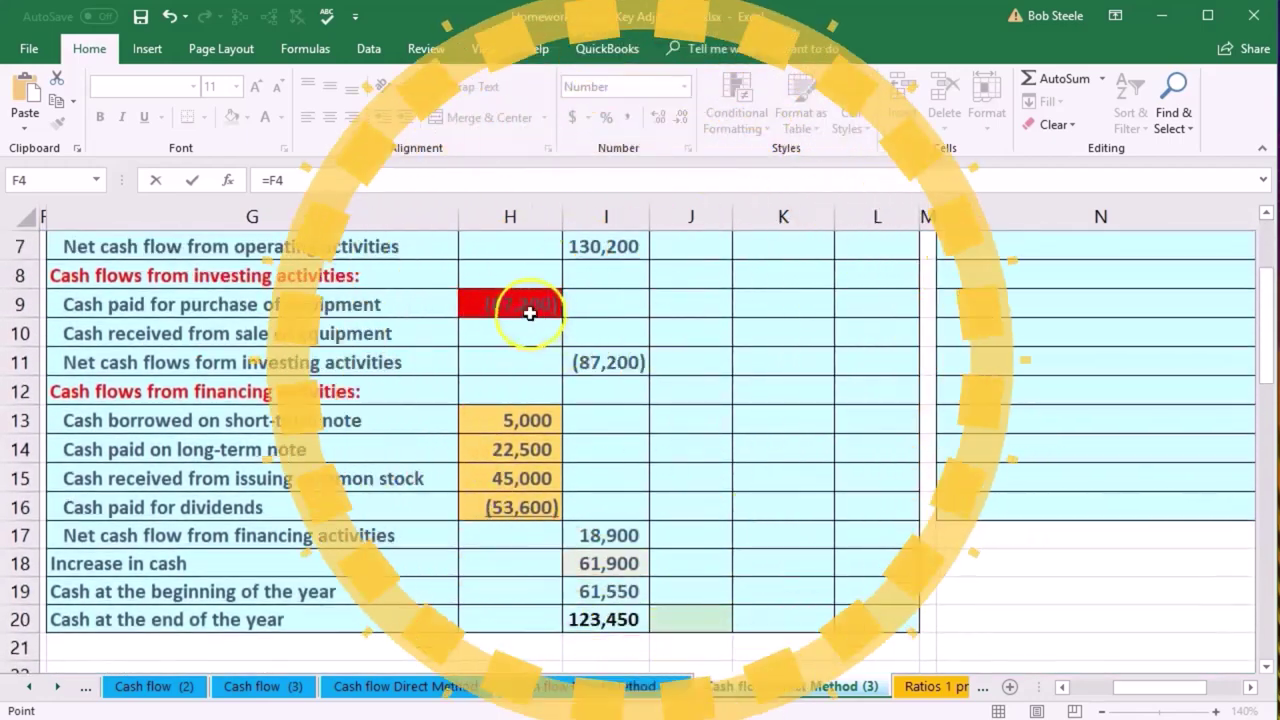
{"action": "scroll", "coordinate": [743, 551], "scroll_direction": "up", "scroll_amount": 1}
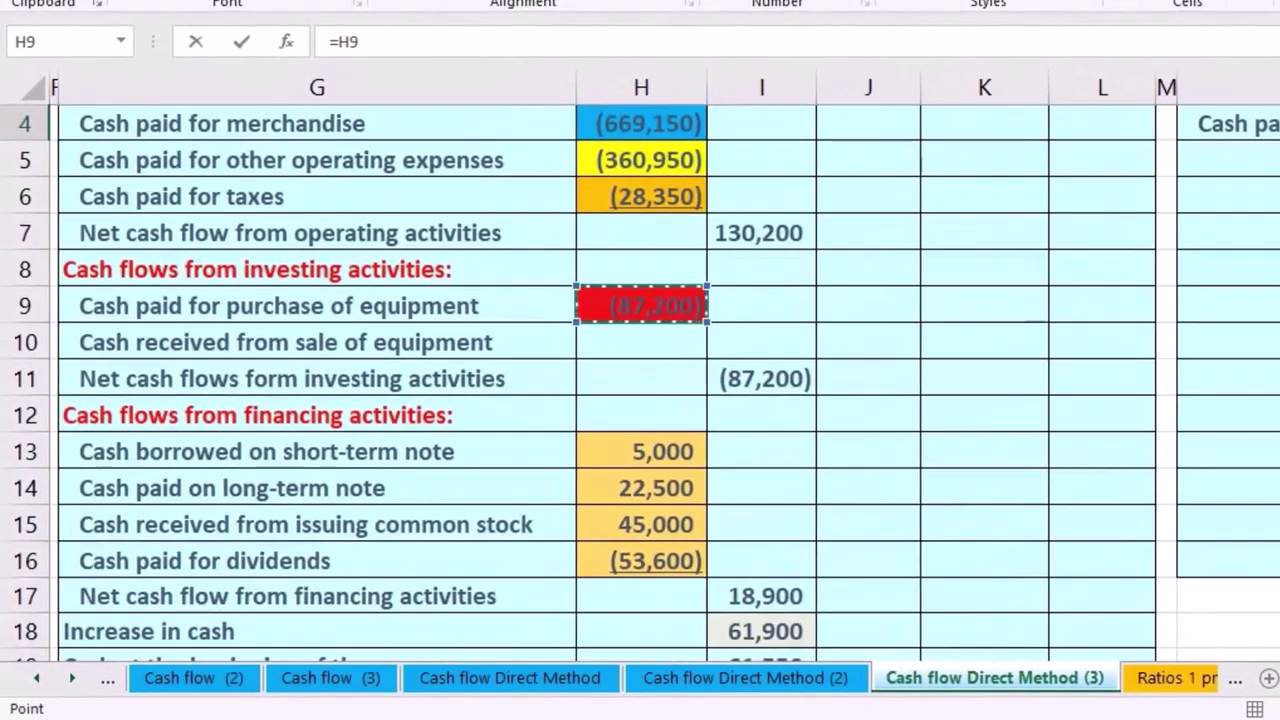
{"action": "scroll", "coordinate": [640, 380], "scroll_direction": "right", "scroll_amount": 6}
{"action": "scroll", "coordinate": [640, 380], "scroll_direction": "up", "scroll_amount": 1}
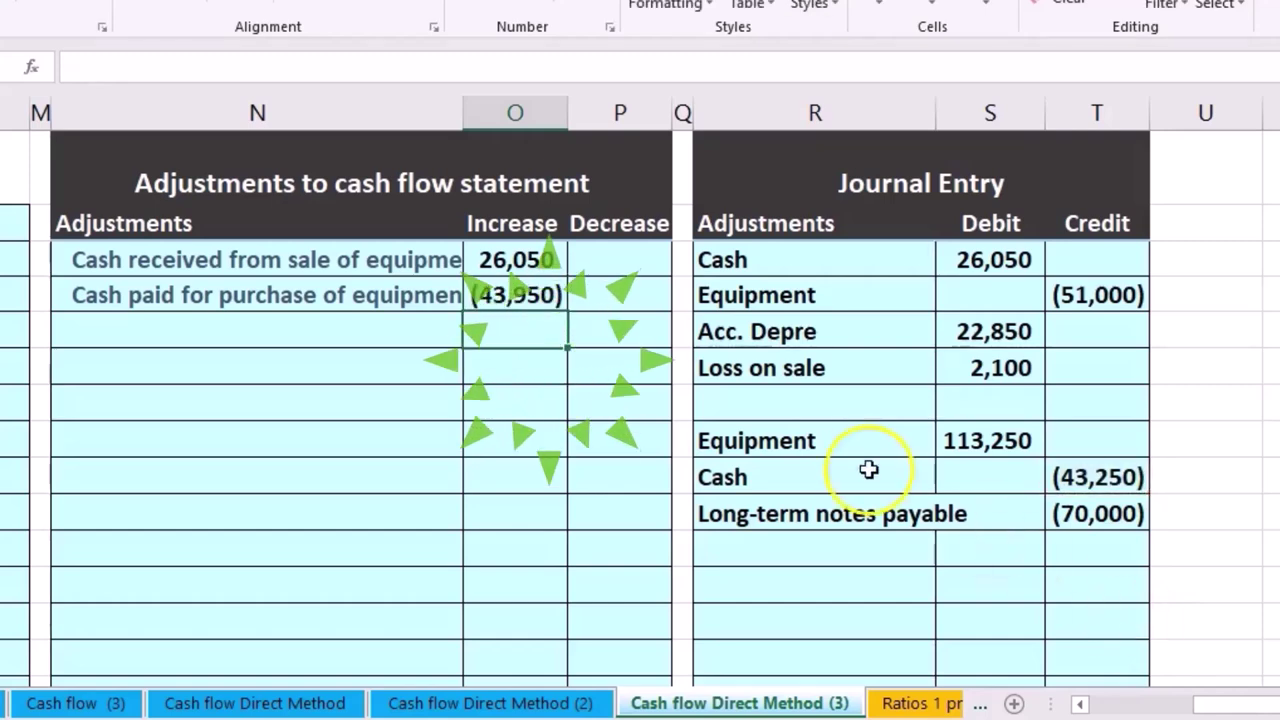
Reverse the sign of the equipment purchase adjustment in O4 by changing its formula to =-(H9-T9).
{"action": "double_click", "coordinate": [505, 293]}
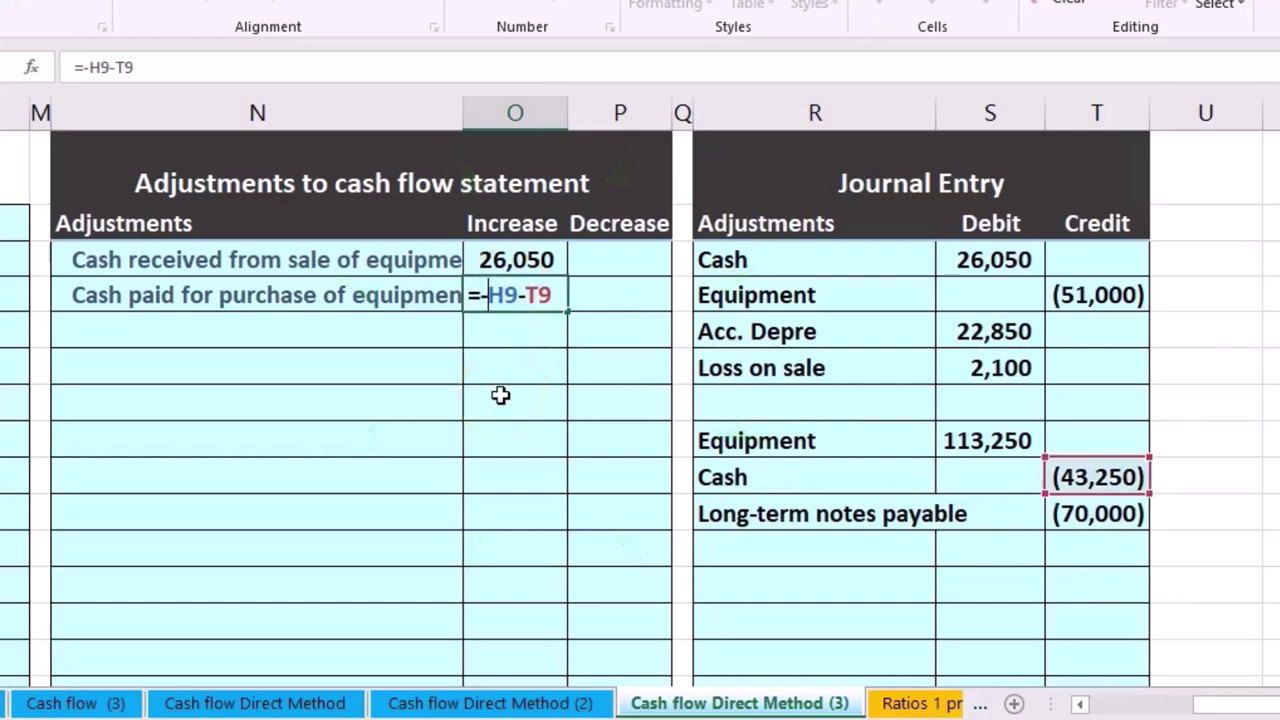
{"action": "type", "text": "("}
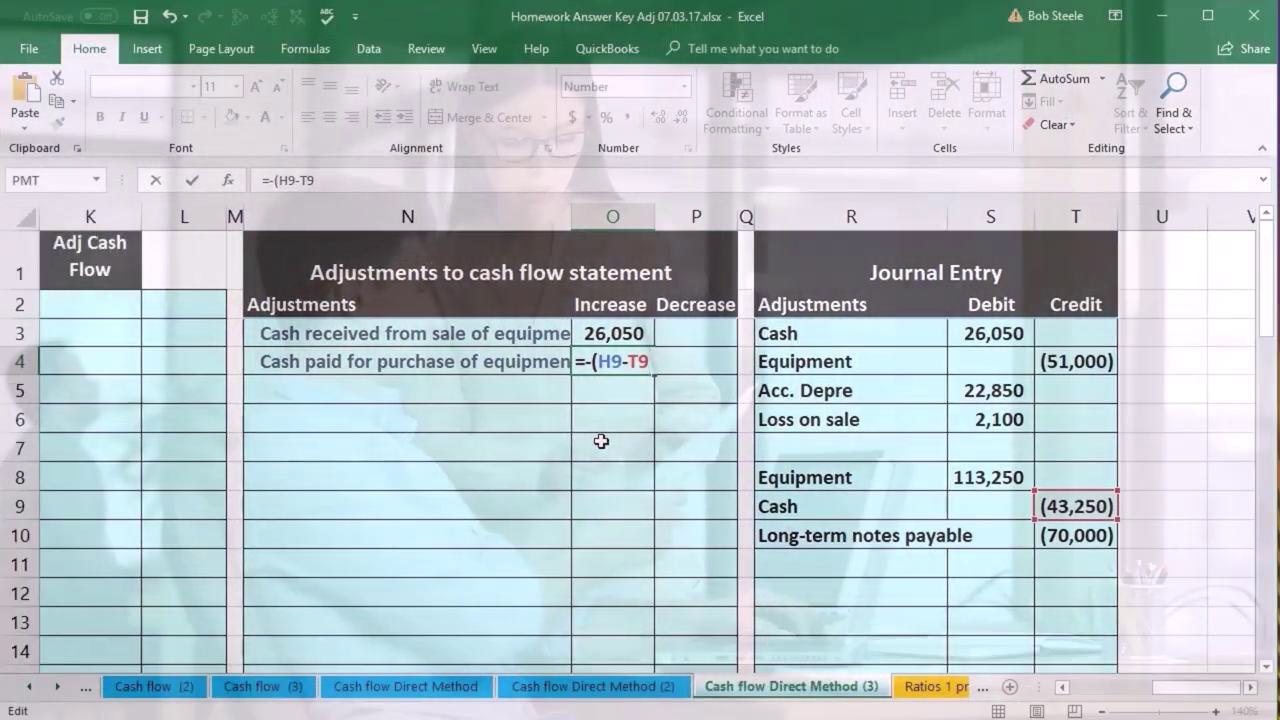
{"action": "type", "text": ")"}
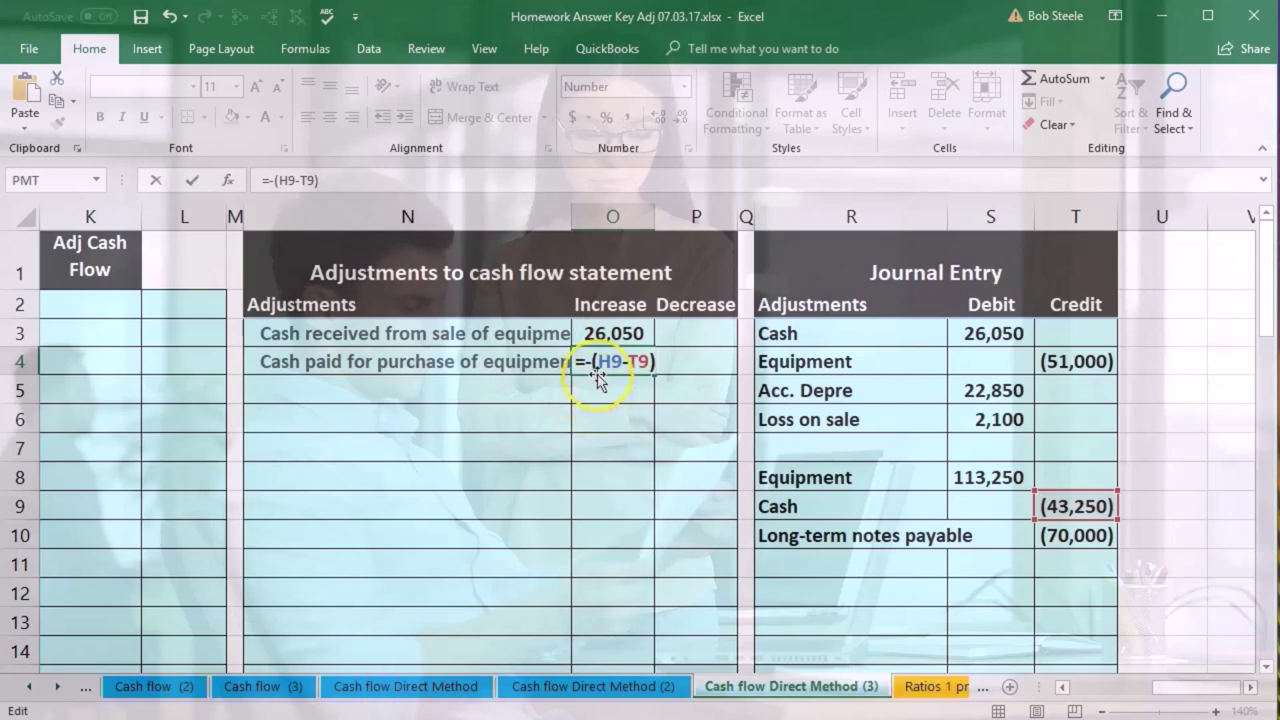
{"action": "key", "text": "Return"}
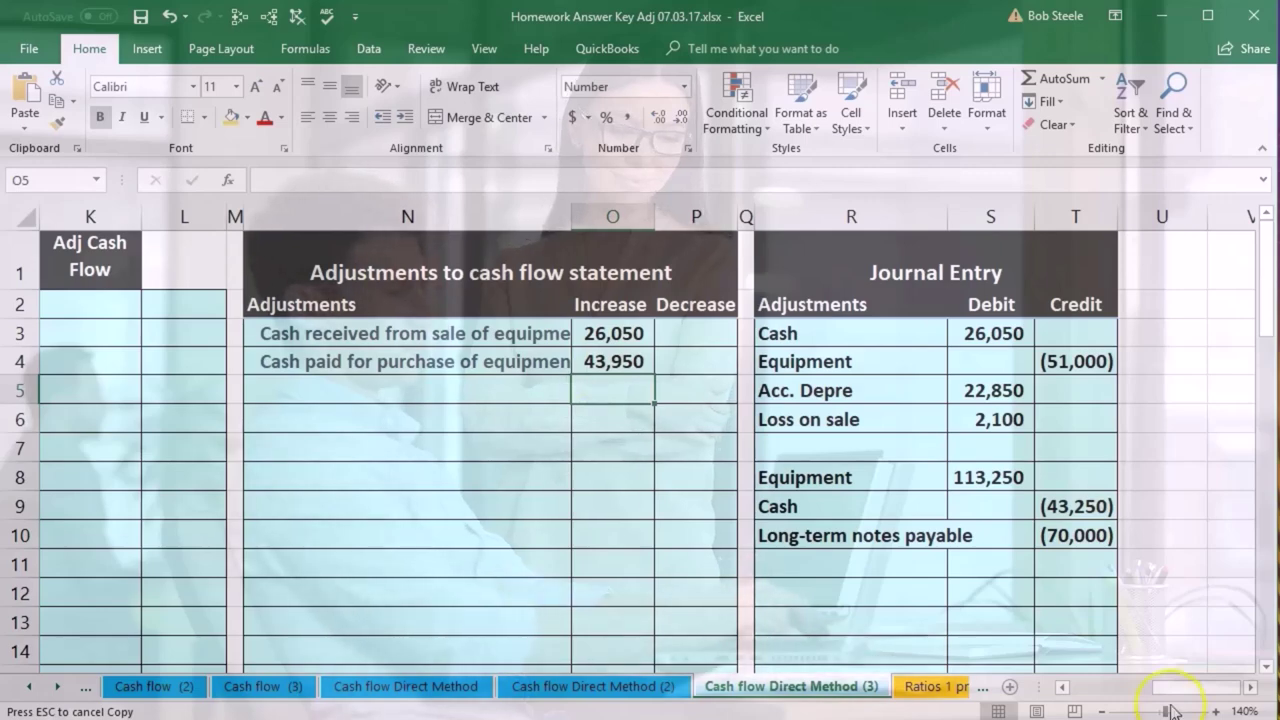
Copy the label "Cash paid on long-term note" from G14 into cell N5 of the adjustments table.
{"action": "left_click_drag", "start_coordinate": [1157, 686], "coordinate": [1128, 690]}
{"action": "scroll", "coordinate": [521, 580], "scroll_direction": "down", "scroll_amount": 1}
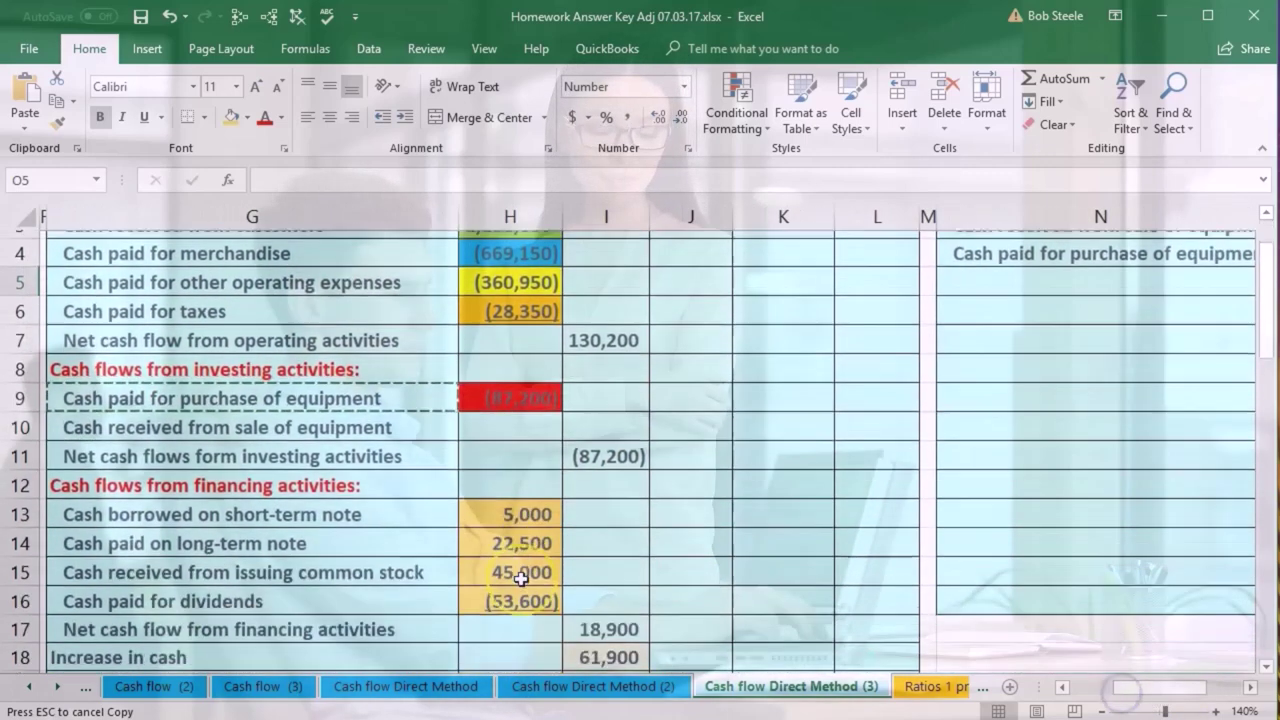
{"action": "scroll", "coordinate": [521, 580], "scroll_direction": "down", "scroll_amount": 2}
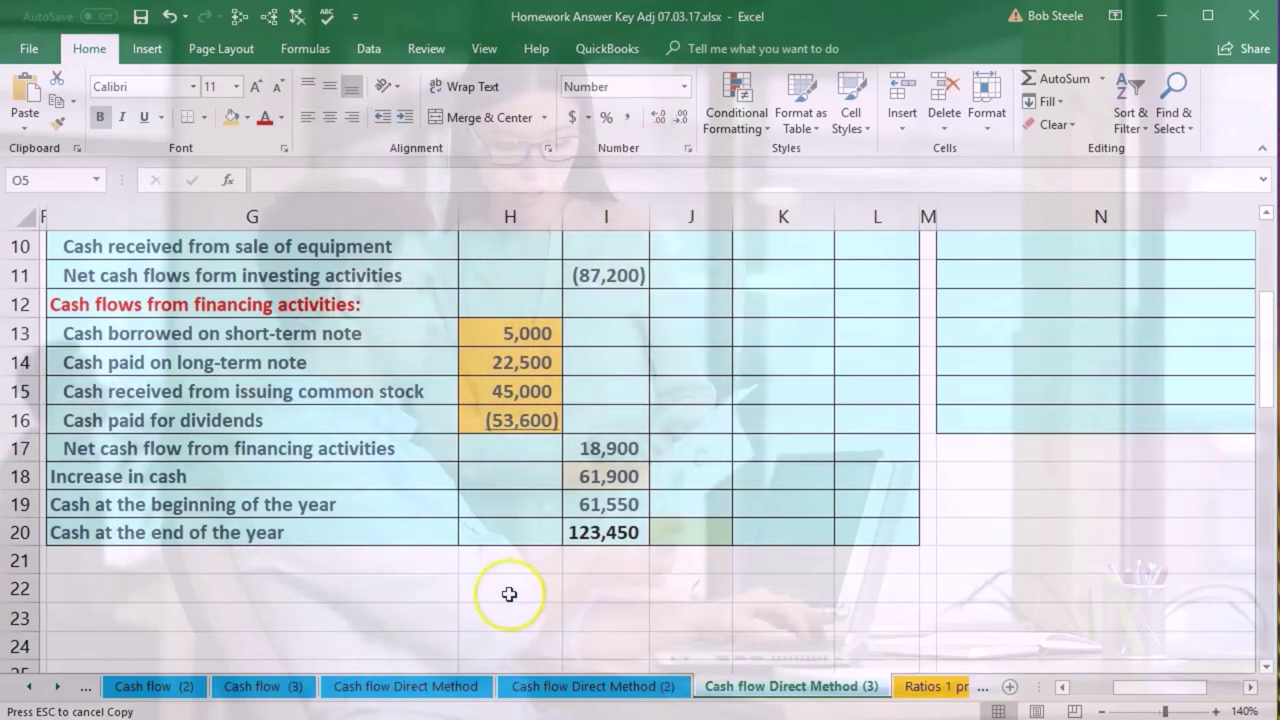
{"action": "left_click", "coordinate": [280, 387]}
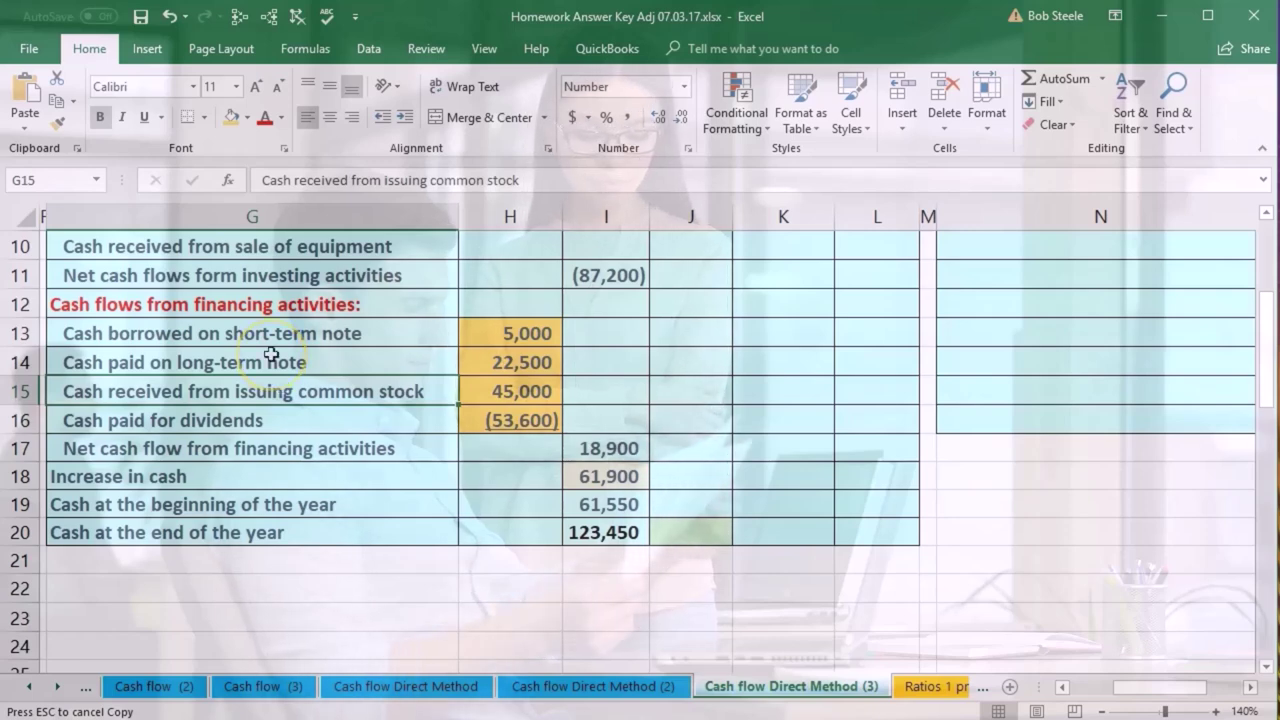
{"action": "left_click", "coordinate": [271, 354]}
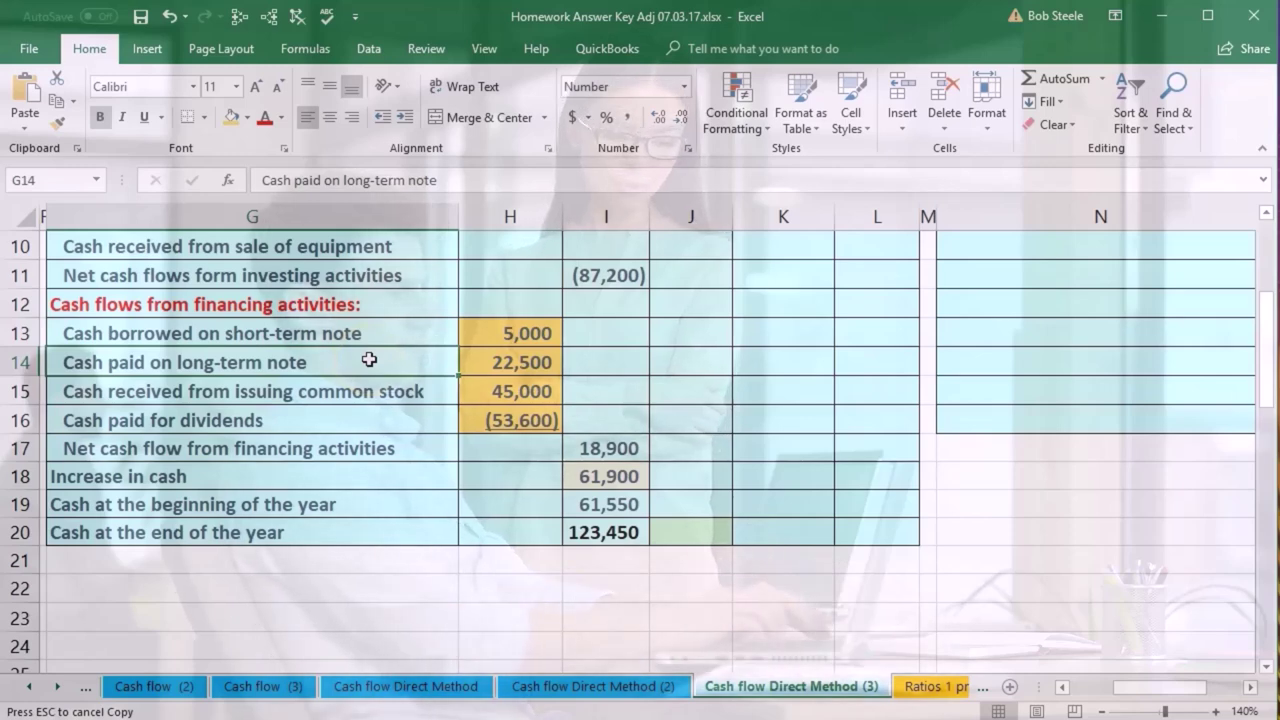
{"action": "right_click", "coordinate": [369, 360]}
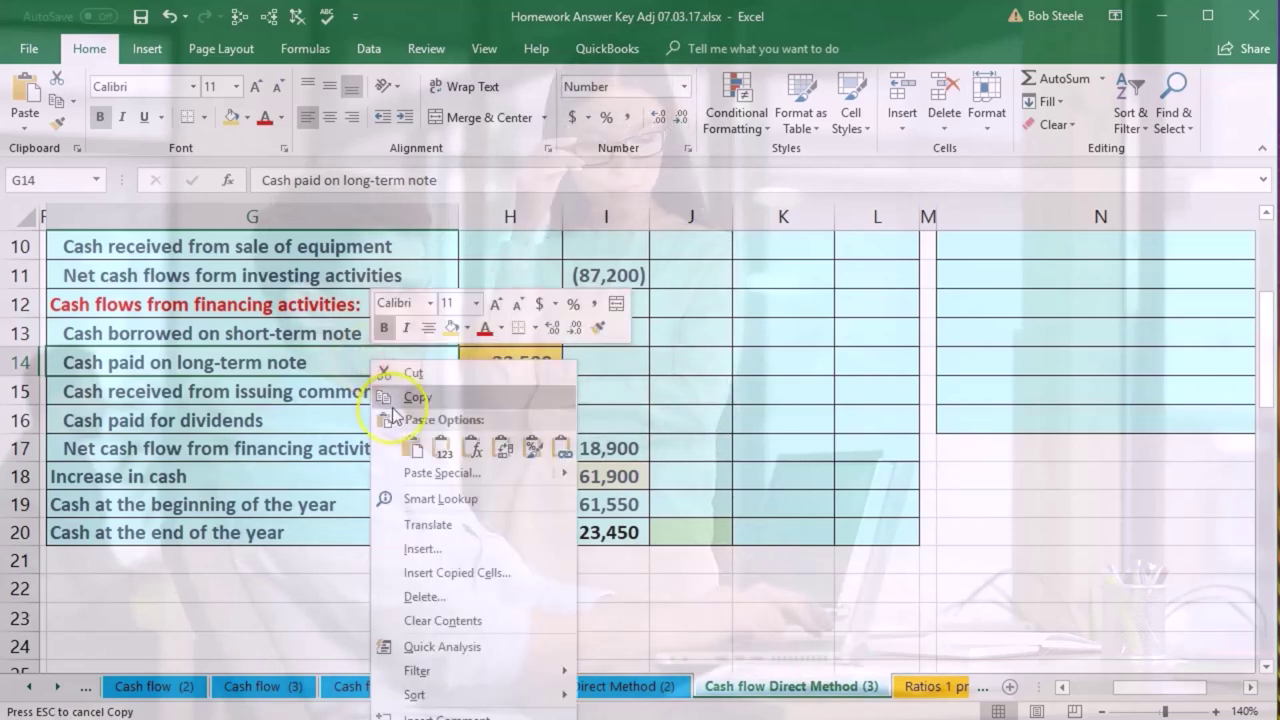
{"action": "left_click", "coordinate": [380, 397]}
{"action": "scroll", "coordinate": [1138, 606], "scroll_direction": "up", "scroll_amount": 3}
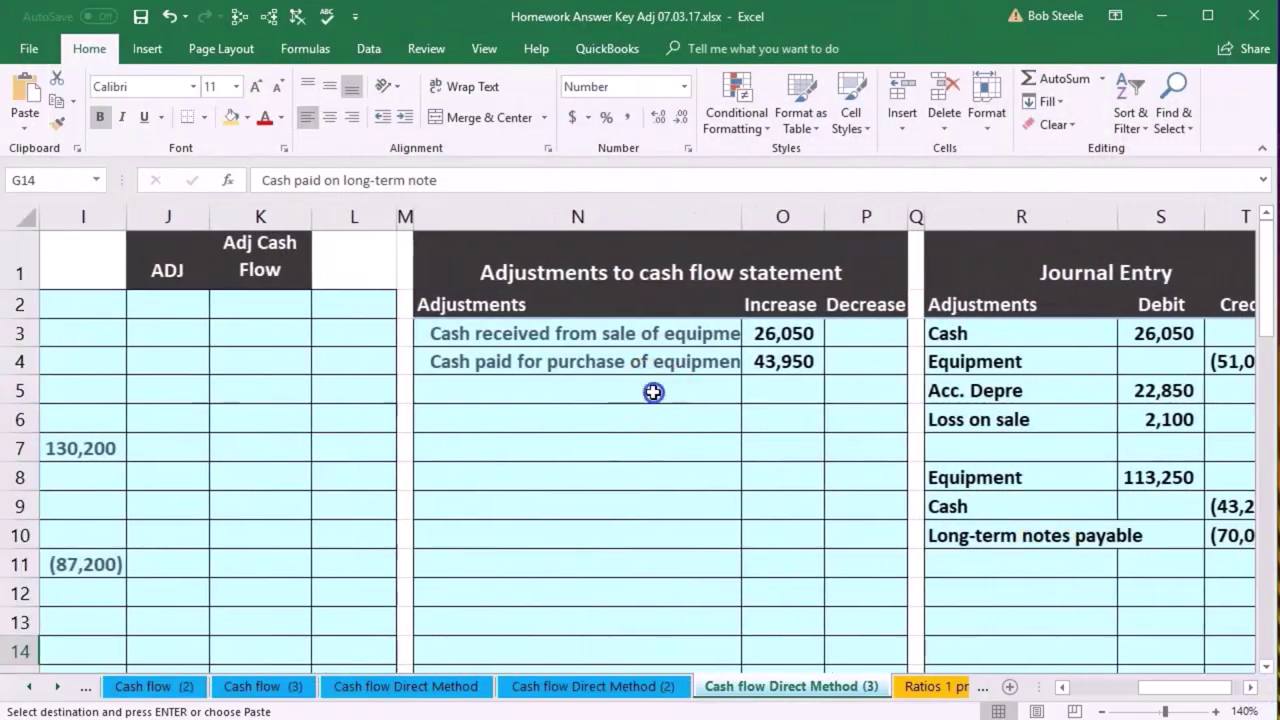
{"action": "right_click", "coordinate": [653, 392]}
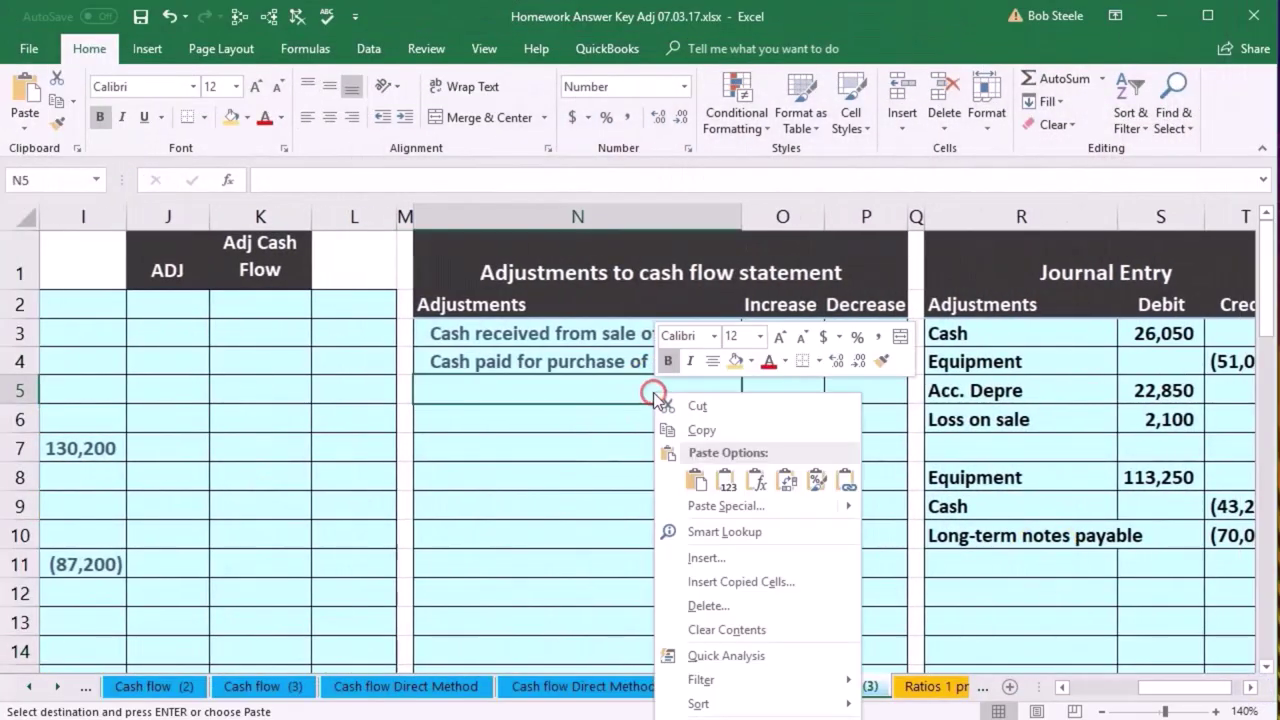
{"action": "left_click", "coordinate": [729, 478]}
{"action": "left_click", "coordinate": [695, 478]}
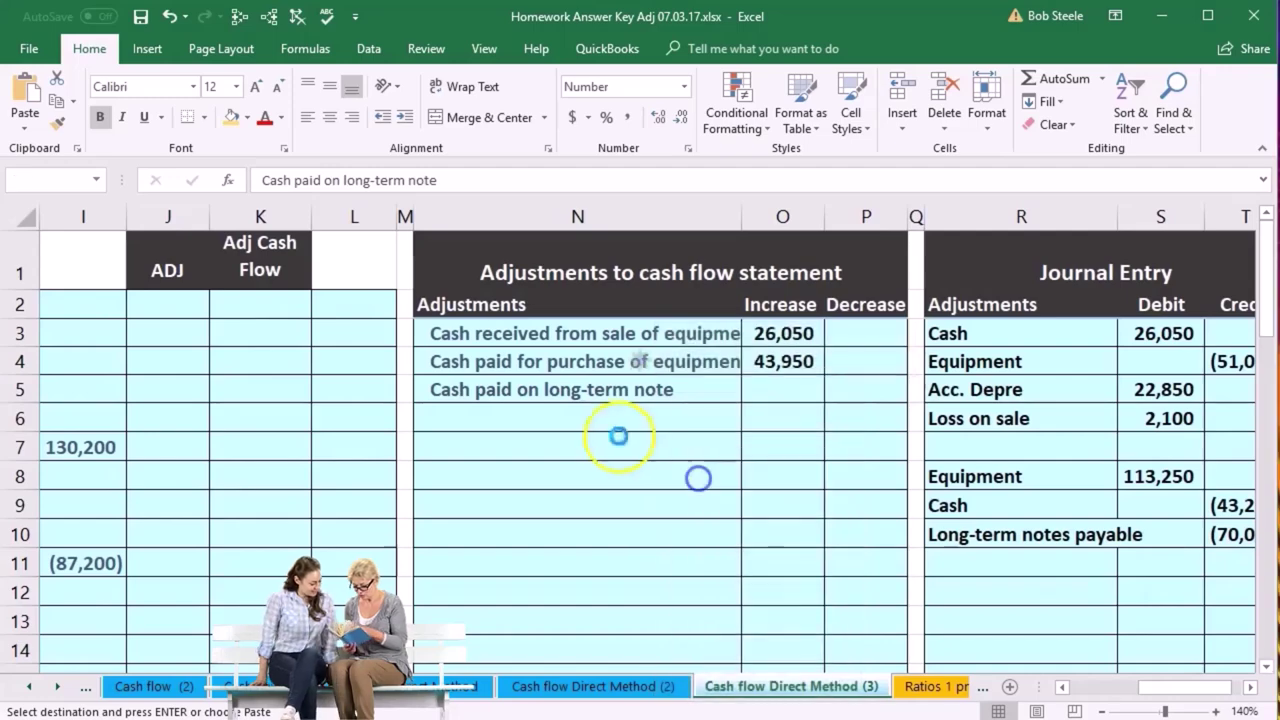
Enter the negative sum of O3:P4 in P5 as the decrease for cash paid on the long-term note.
{"action": "left_click", "coordinate": [935, 437]}
{"action": "left_click", "coordinate": [863, 385]}
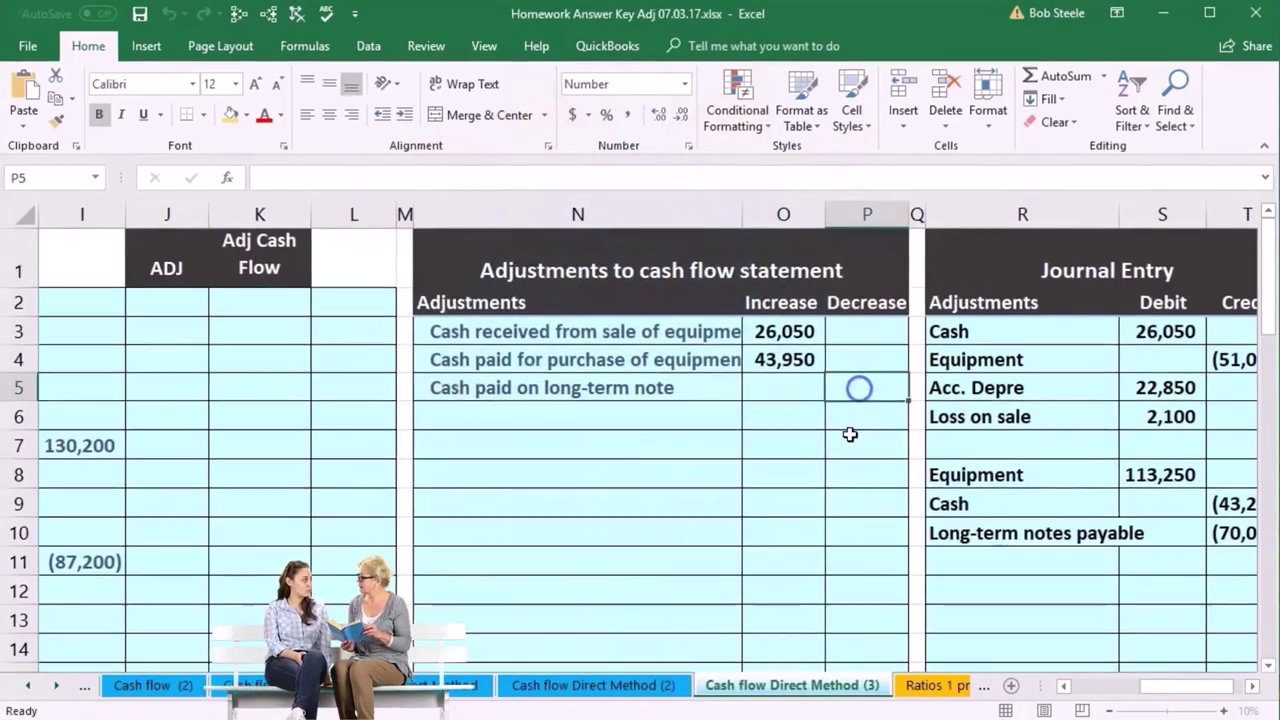
{"action": "type", "text": "-sum(P4"}
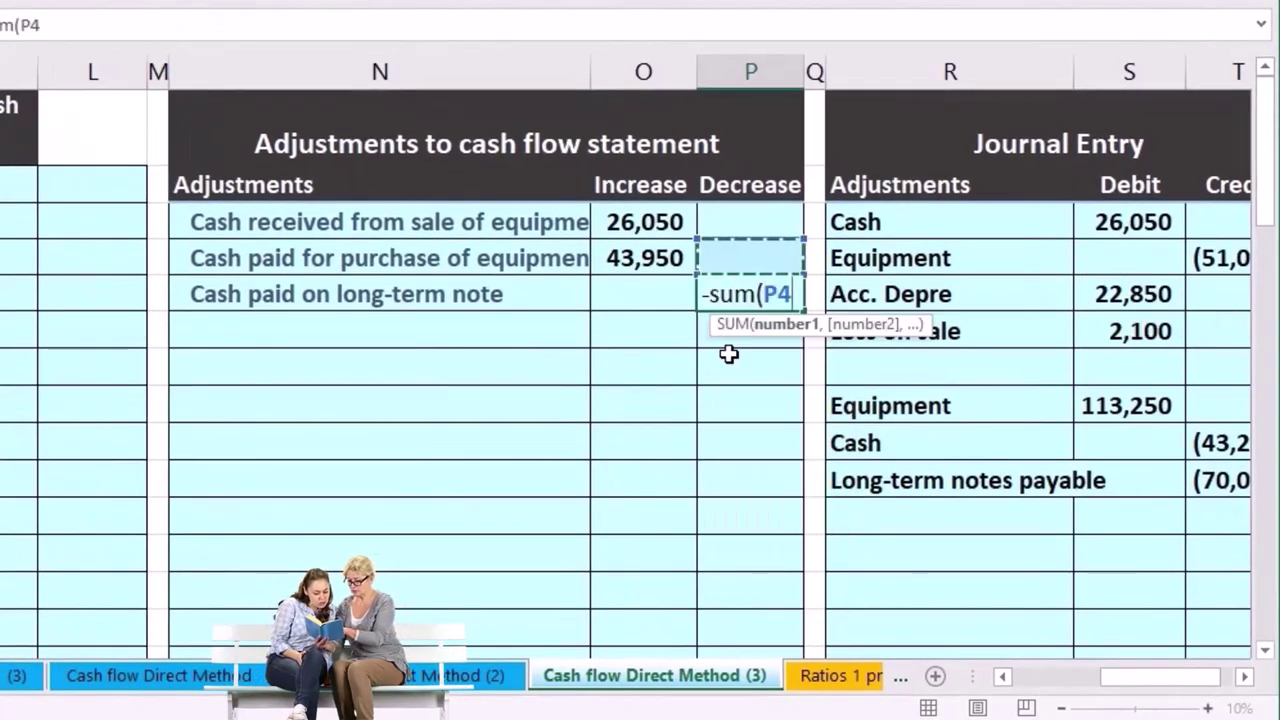
{"action": "key", "text": "shift+Left"}
{"action": "key", "text": "shift+Up"}
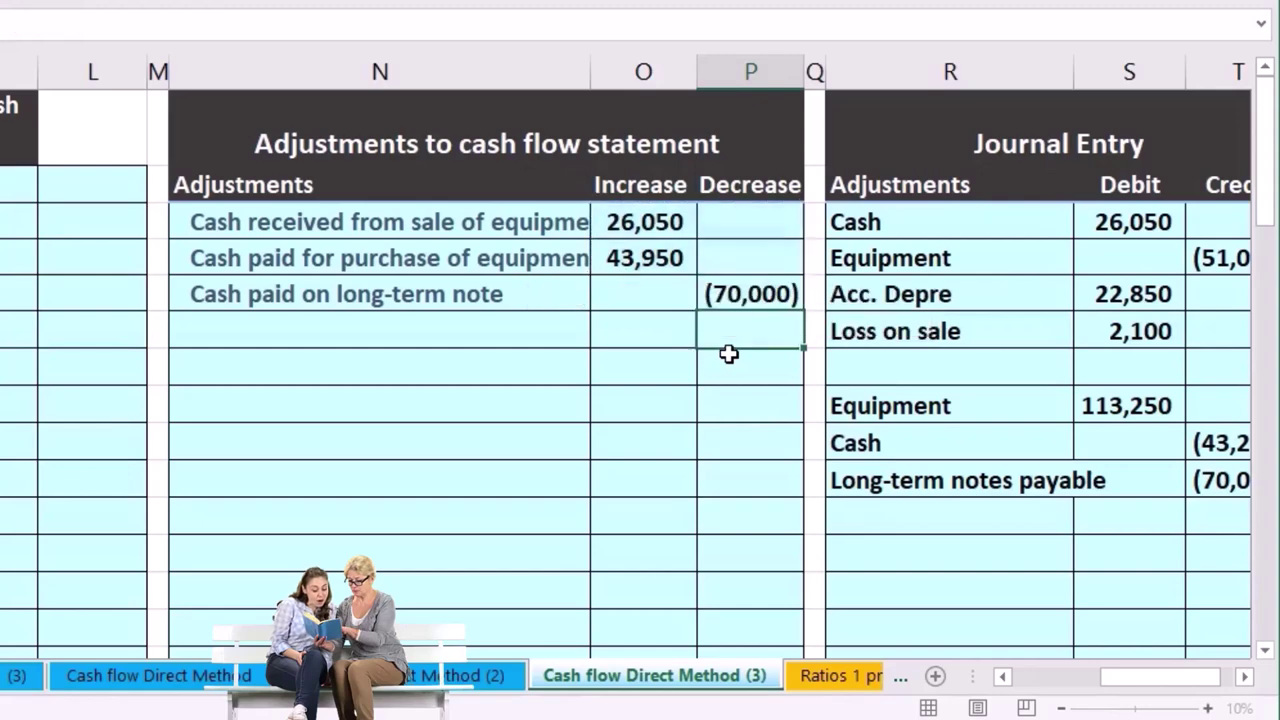
Check the long-term notes payable credit in the journal entry against the financing note and long-term note payment in the source transactions.
{"action": "left_click_drag", "start_coordinate": [1118, 688], "coordinate": [1080, 682]}
{"action": "scroll", "coordinate": [957, 539], "scroll_direction": "down", "scroll_amount": 3}
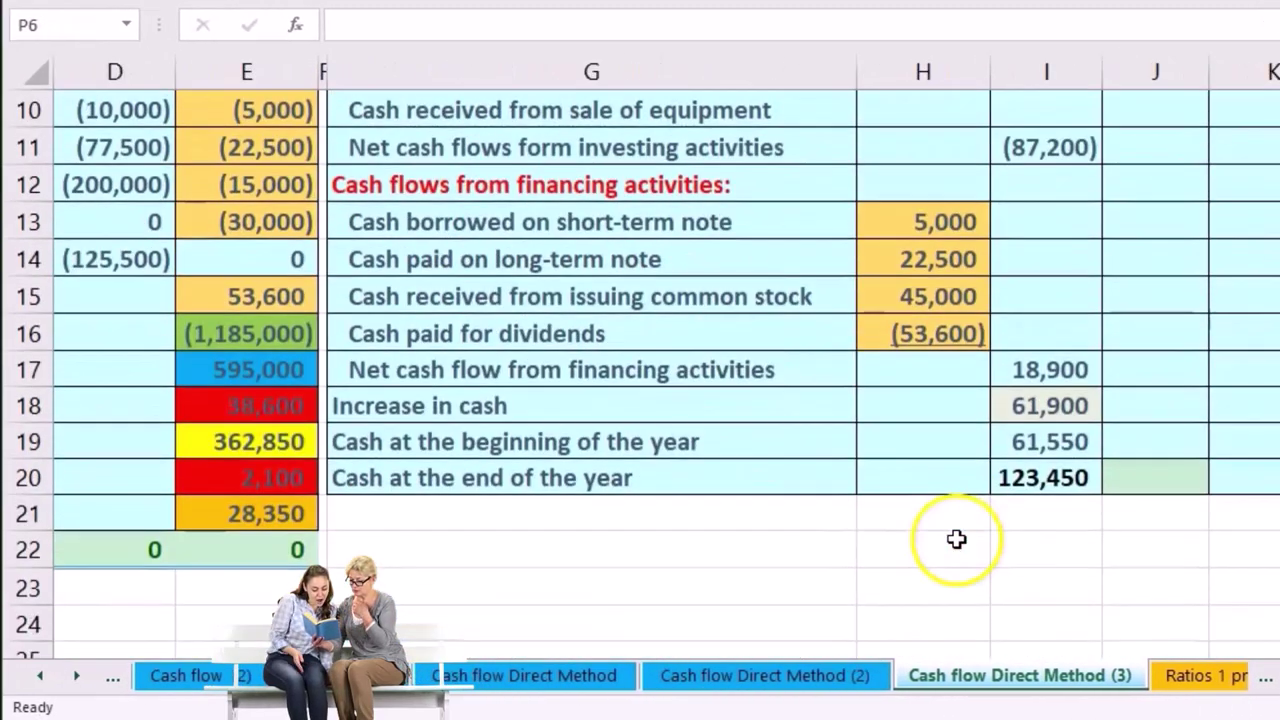
{"action": "scroll", "coordinate": [640, 360], "scroll_direction": "up", "scroll_amount": 3}
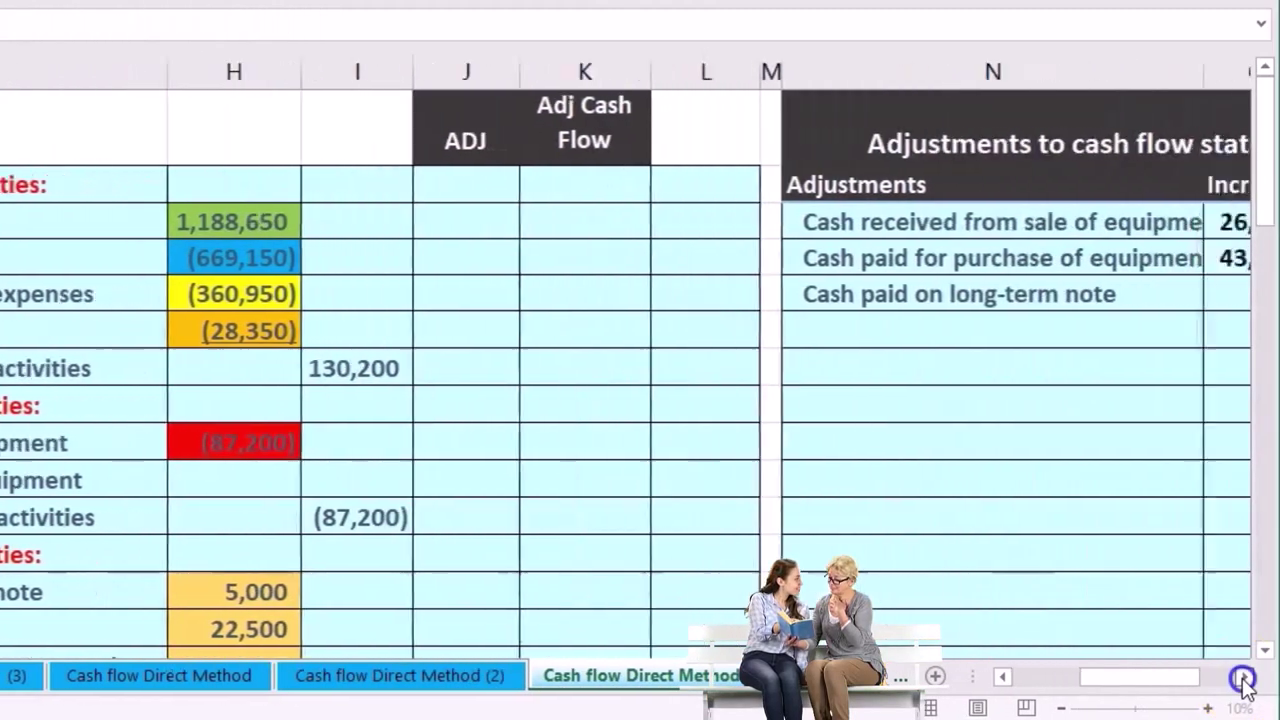
{"action": "left_click", "coordinate": [1243, 680]}
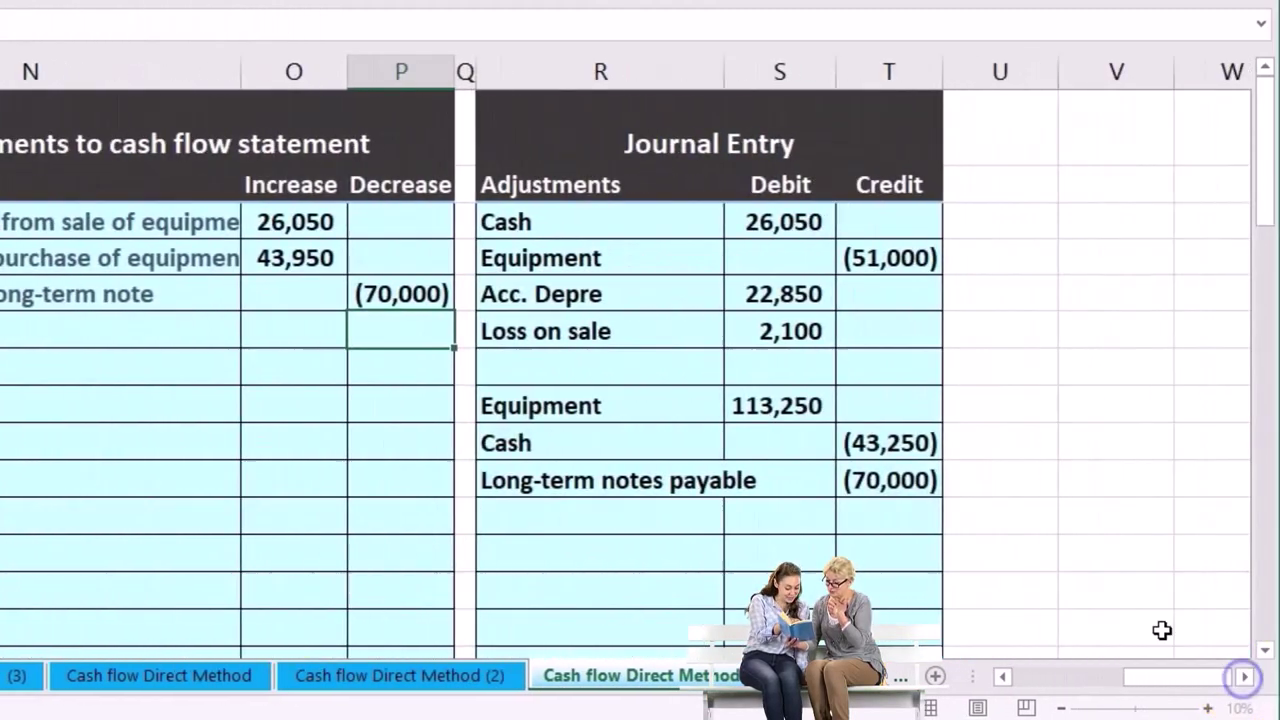
{"action": "left_click", "coordinate": [895, 484]}
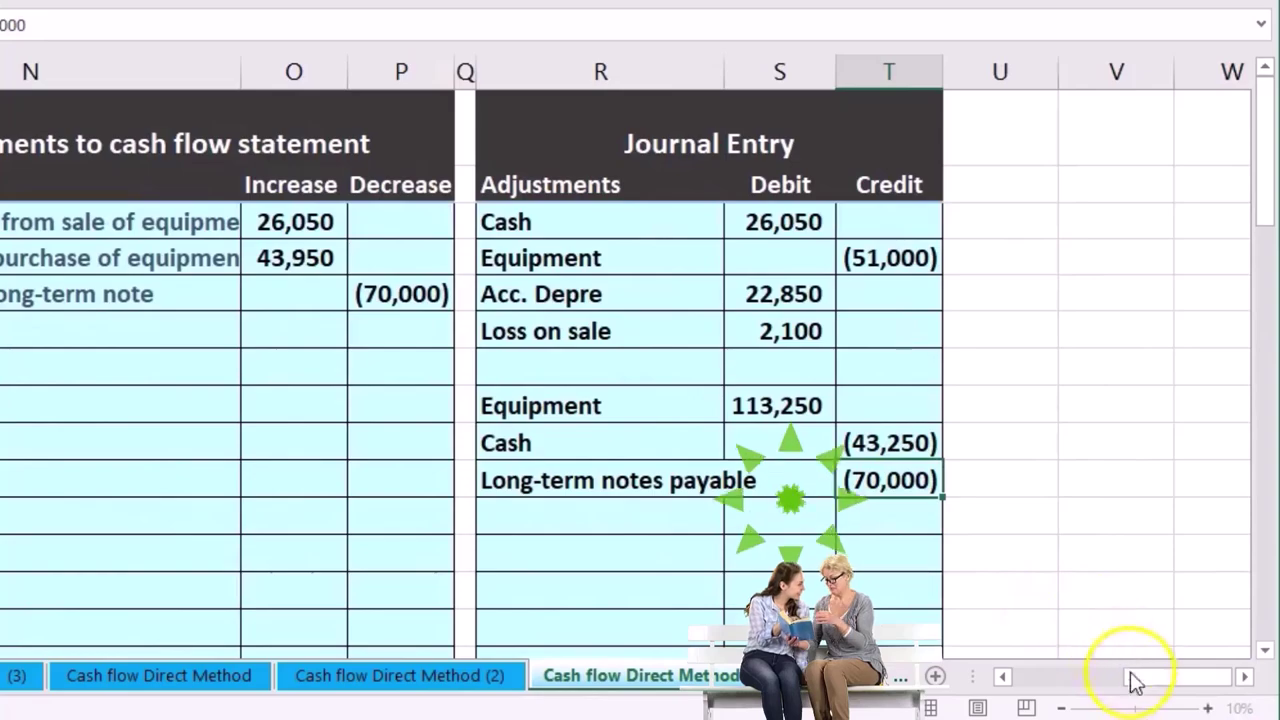
{"action": "left_click_drag", "start_coordinate": [1137, 680], "coordinate": [1043, 680]}
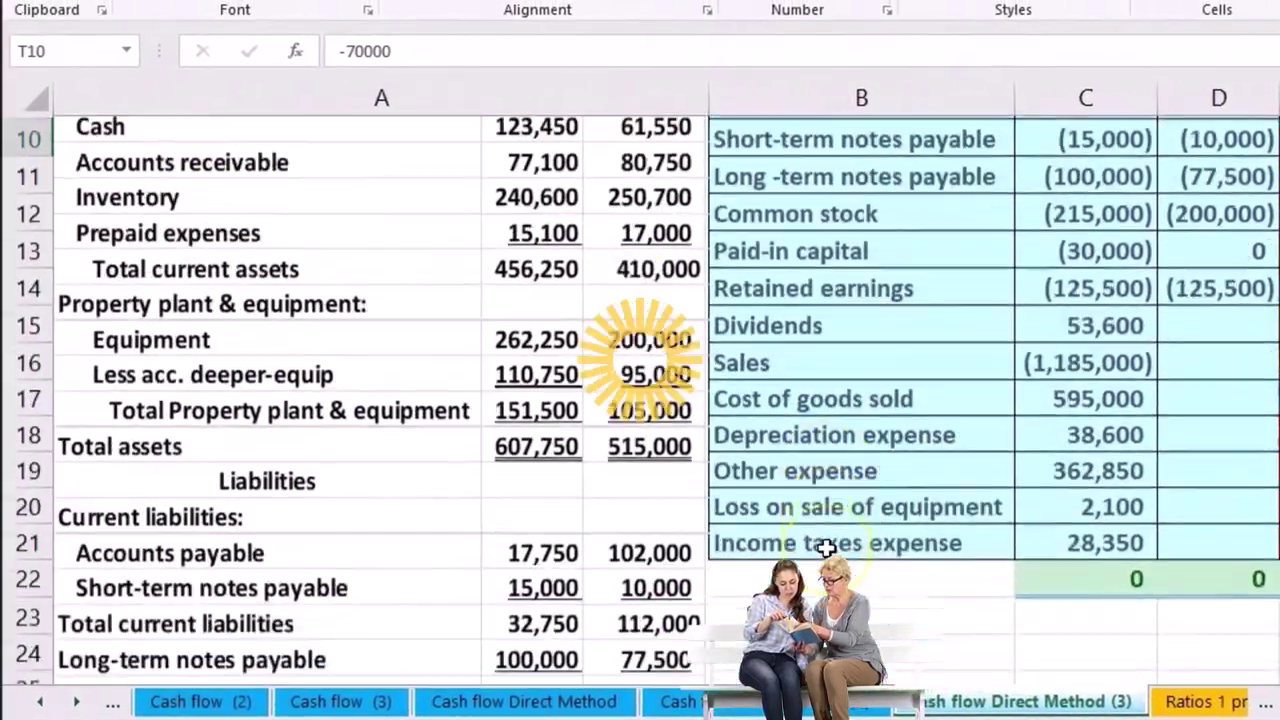
{"action": "scroll", "coordinate": [826, 548], "scroll_direction": "down", "scroll_amount": 7}
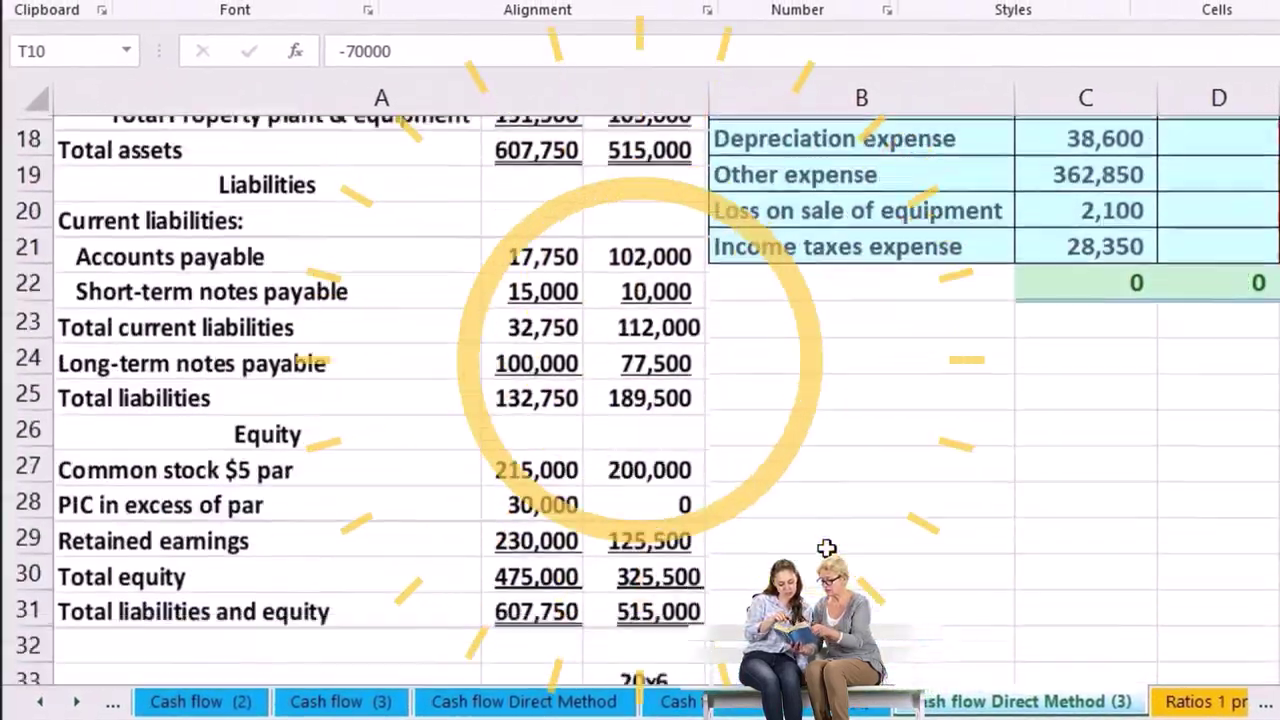
{"action": "scroll", "coordinate": [826, 548], "scroll_direction": "down", "scroll_amount": 3}
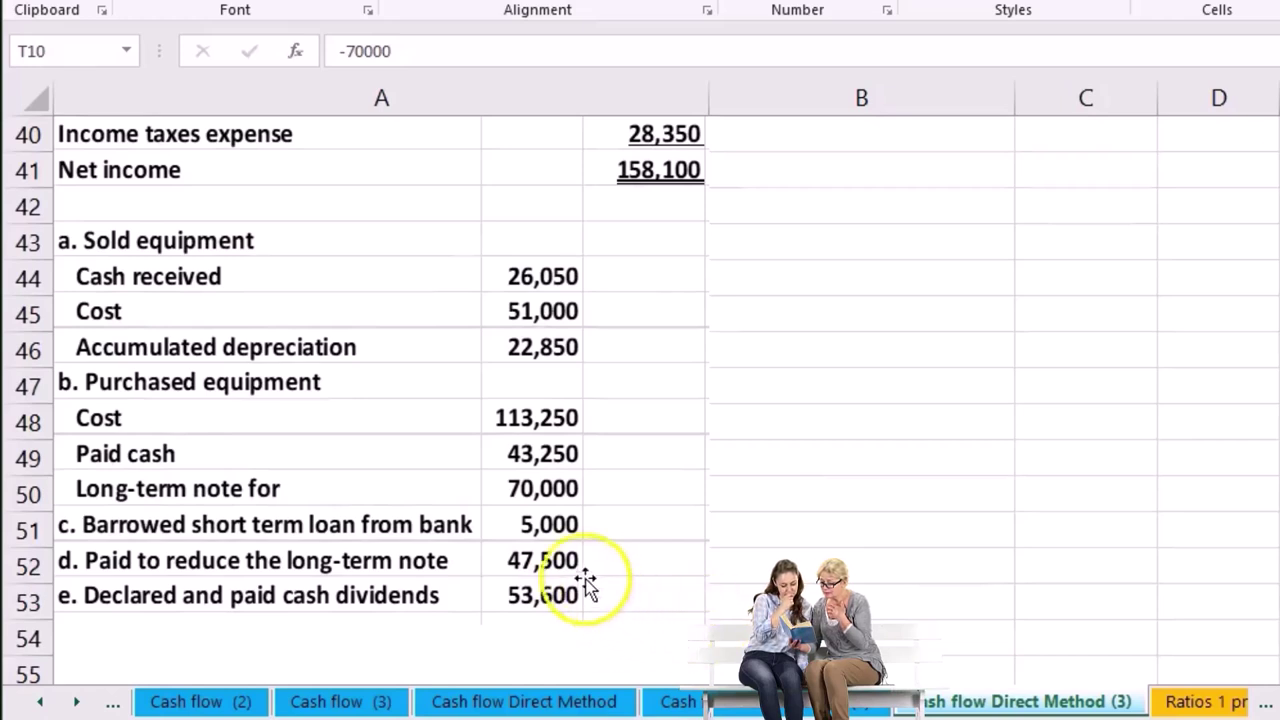
{"action": "left_click", "coordinate": [556, 557]}
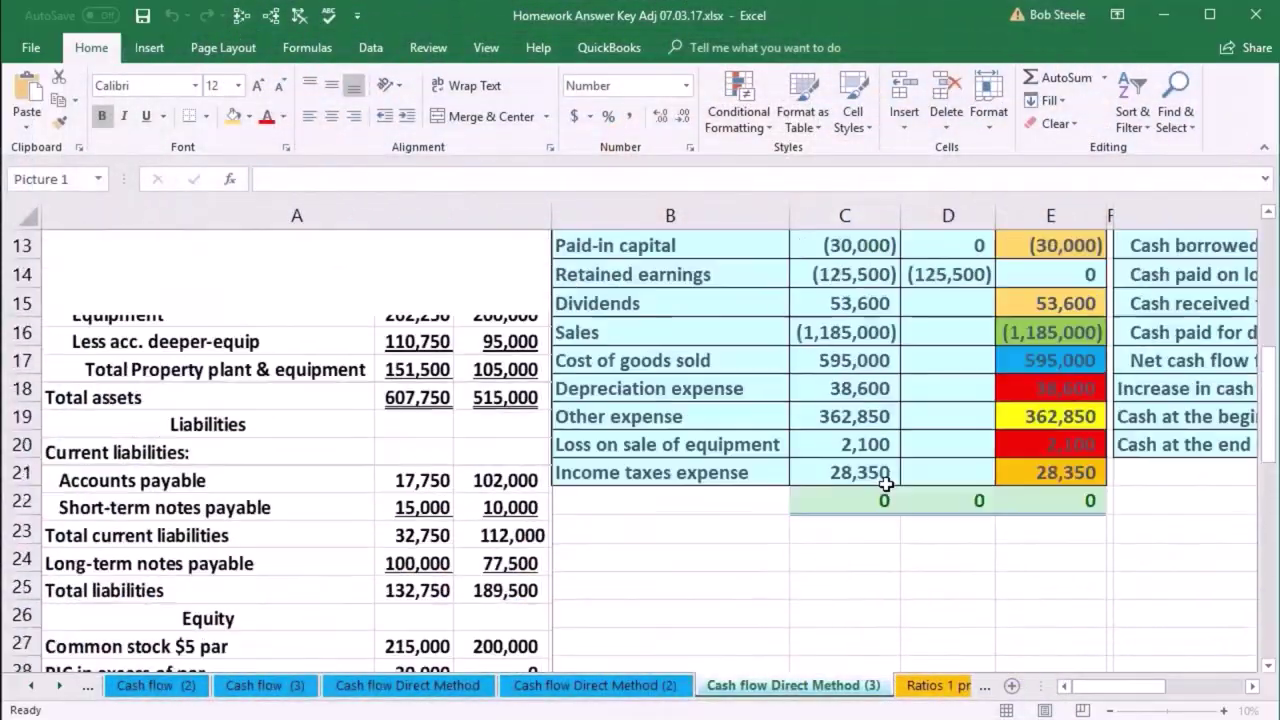
Compare the increases in O3:O4 with the decrease in P5, and inspect the end-of-year cash formula in I20.
{"action": "scroll", "coordinate": [990, 540], "scroll_direction": "up", "scroll_amount": 4}
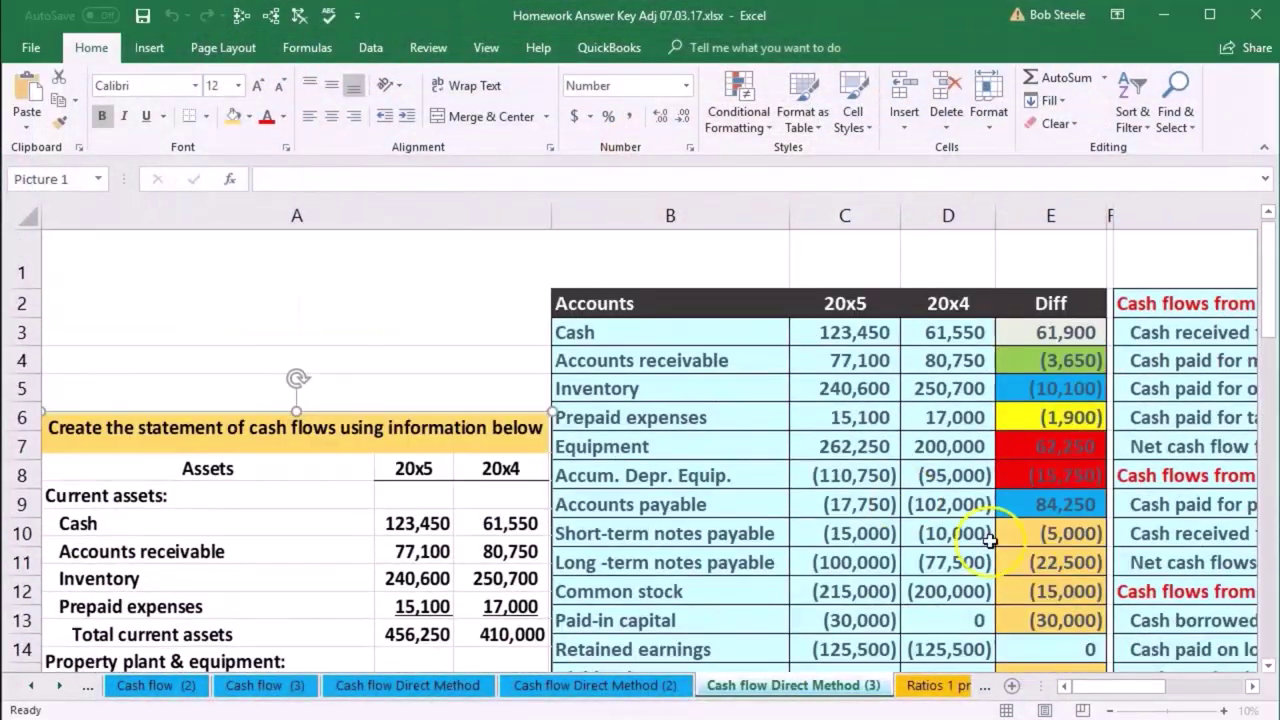
{"action": "left_click", "coordinate": [1252, 686]}
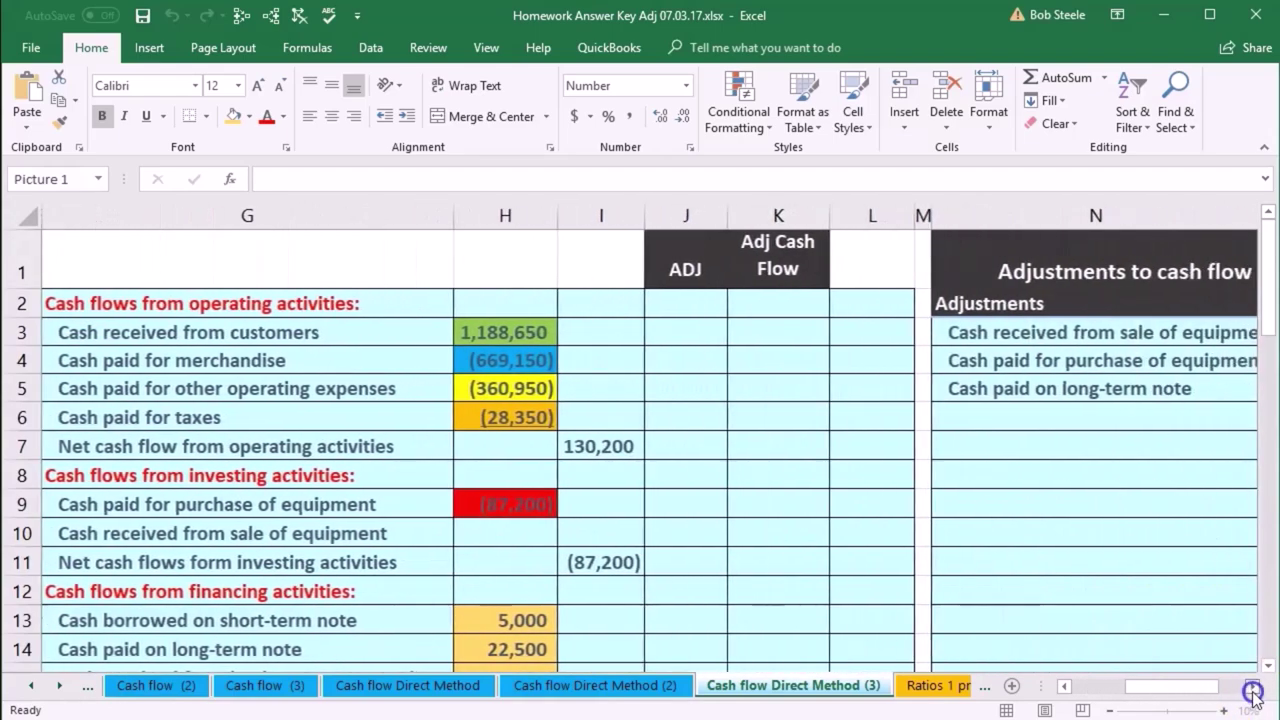
{"action": "left_click", "coordinate": [1252, 686]}
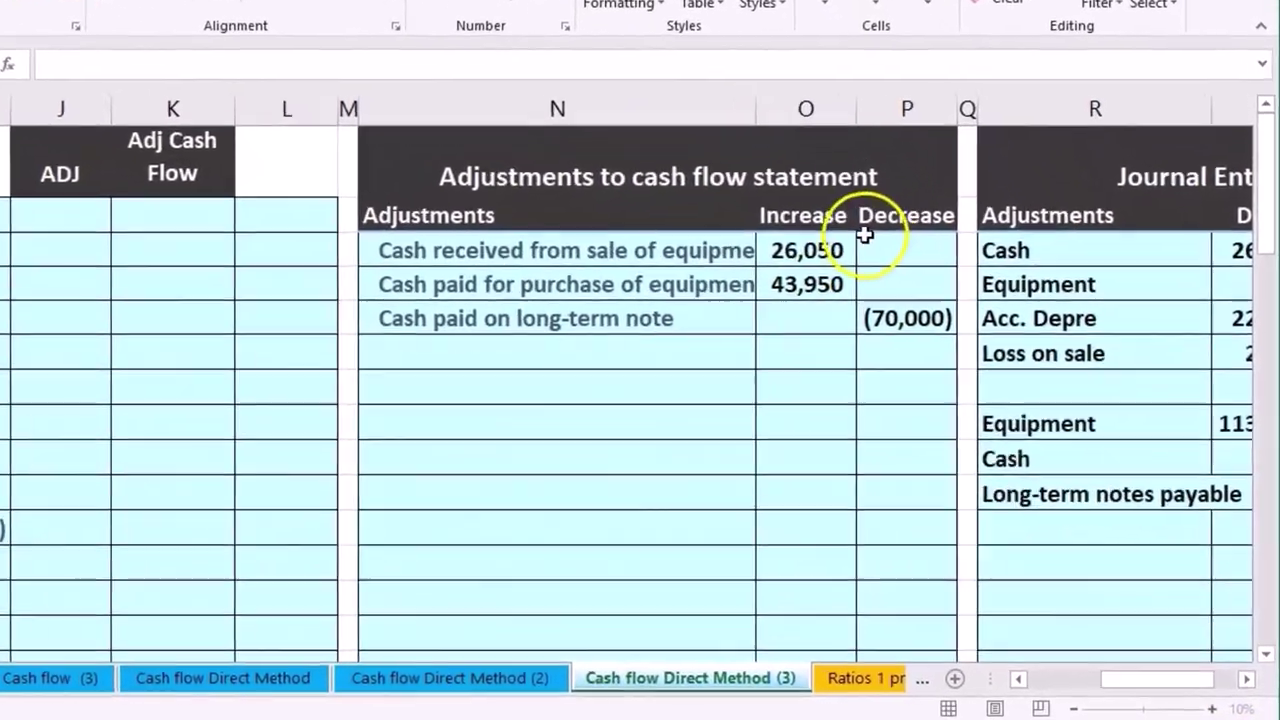
{"action": "left_click_drag", "start_coordinate": [889, 332], "coordinate": [895, 368]}
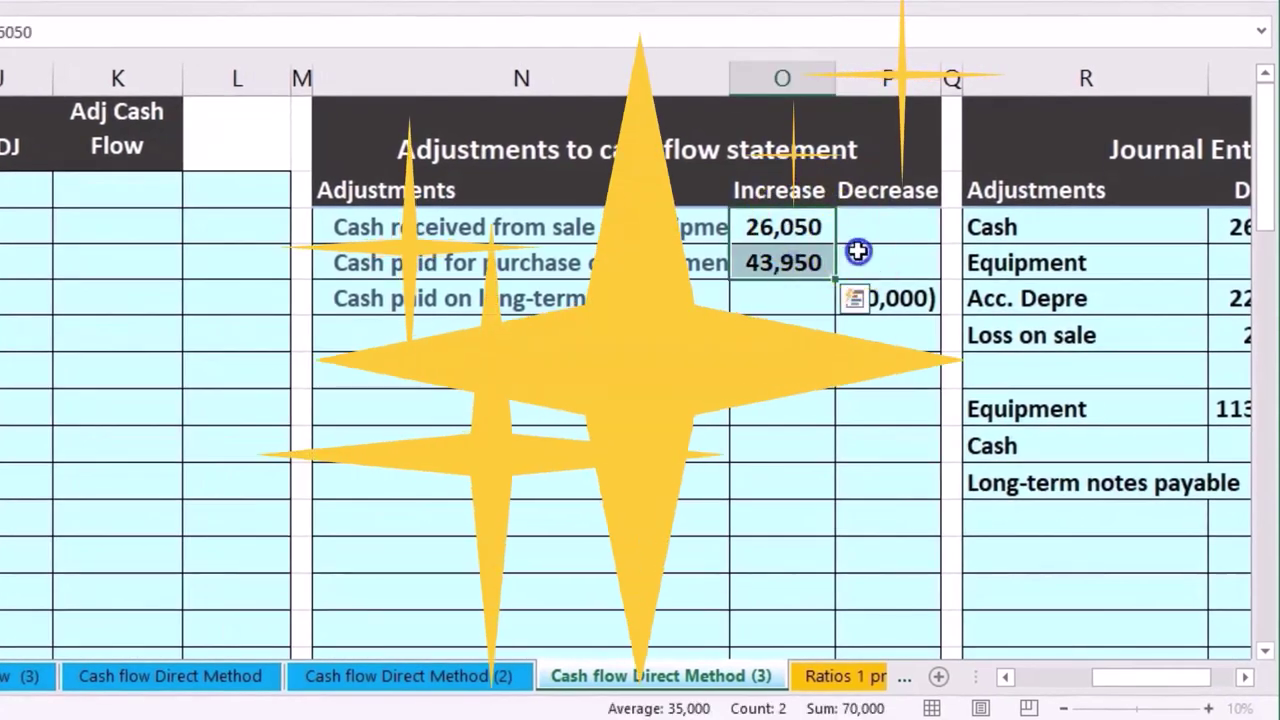
{"action": "left_click", "coordinate": [869, 290]}
{"action": "scroll", "coordinate": [67, 561], "scroll_direction": "down", "scroll_amount": 1}
{"action": "scroll", "coordinate": [67, 561], "scroll_direction": "down", "scroll_amount": 2}
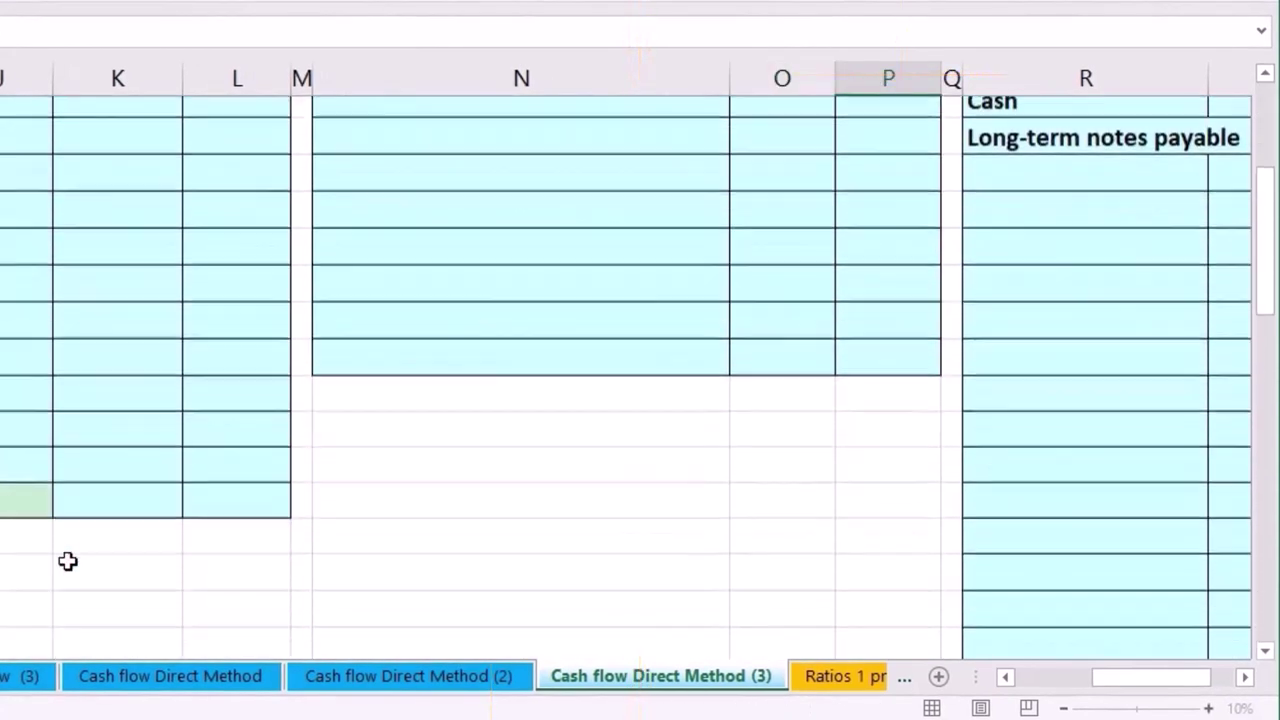
{"action": "left_click", "coordinate": [240, 480]}
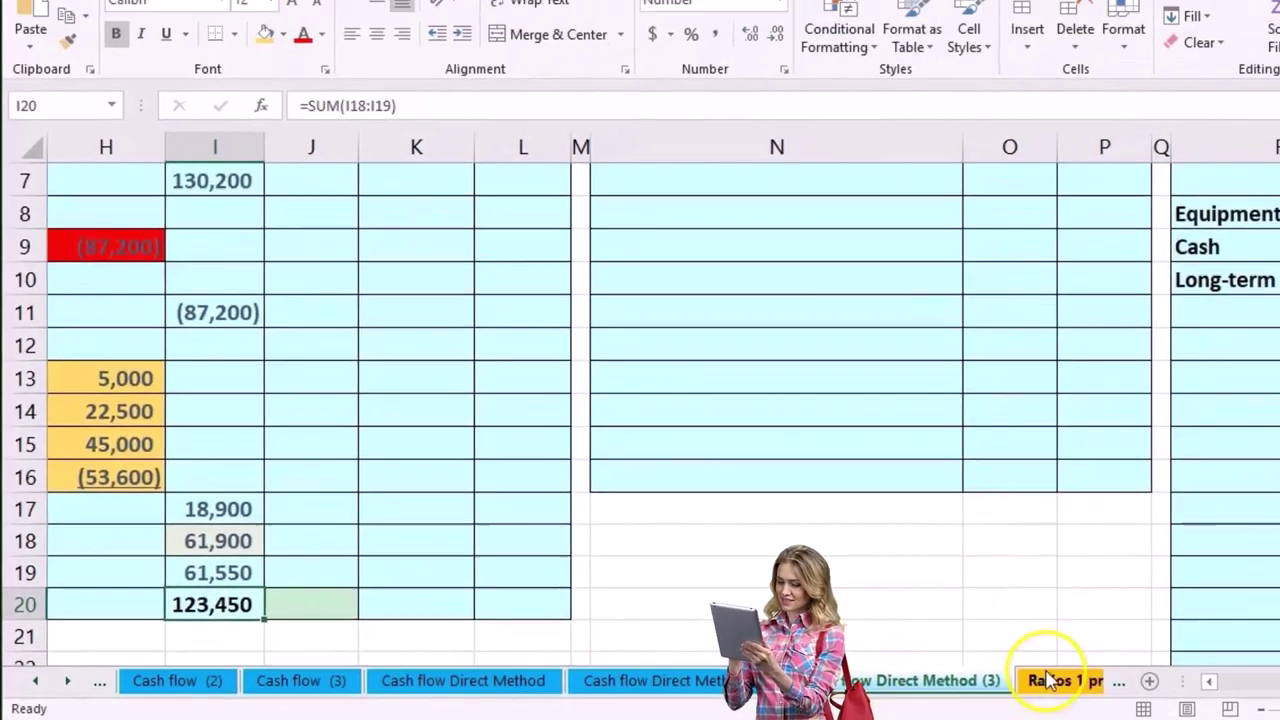
Examine the cash flow statement for the equipment purchase line in row 9 that matches the adjustment listed in row 4.
{"action": "scroll", "coordinate": [1150, 560], "scroll_direction": "up", "scroll_amount": 2}
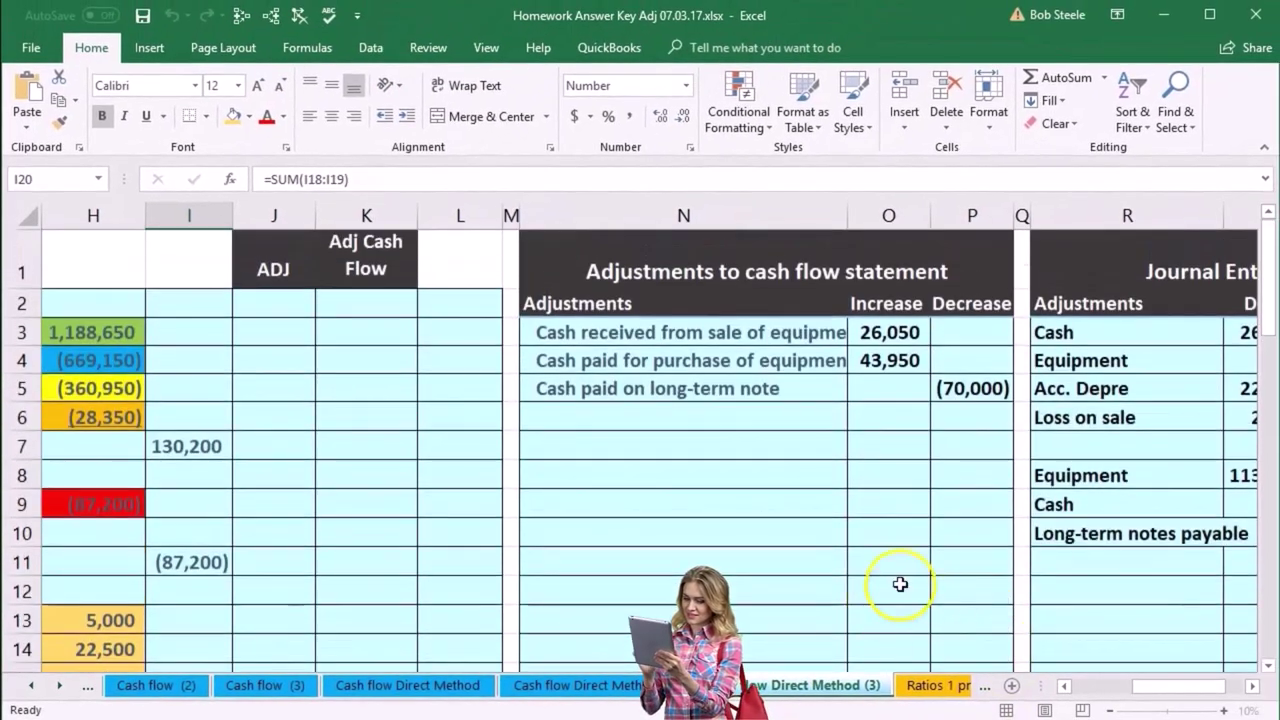
{"action": "left_click", "coordinate": [713, 541]}
{"action": "key", "text": "Left"}
{"action": "key", "text": "Left"}
{"action": "key", "text": "Left"}
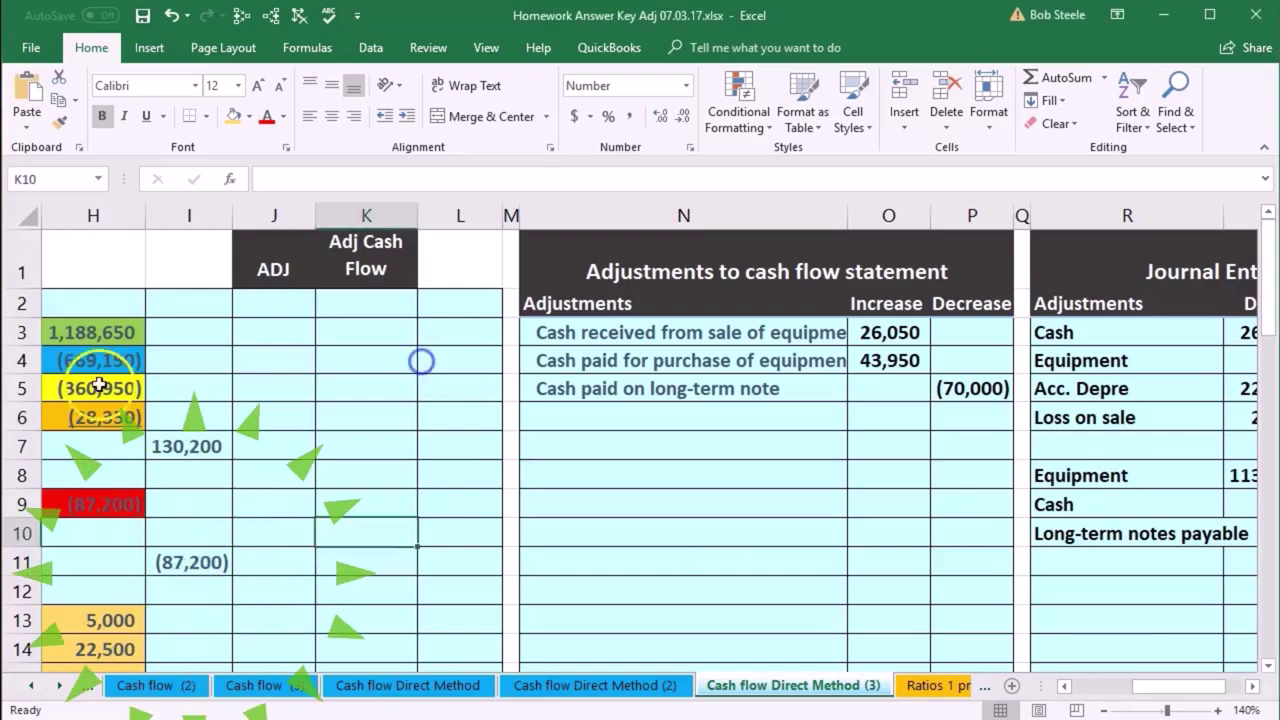
{"action": "left_click", "coordinate": [256, 496]}
{"action": "key", "text": "Left"}
{"action": "key", "text": "Left"}
{"action": "key", "text": "Left"}
{"action": "key", "text": "Left"}
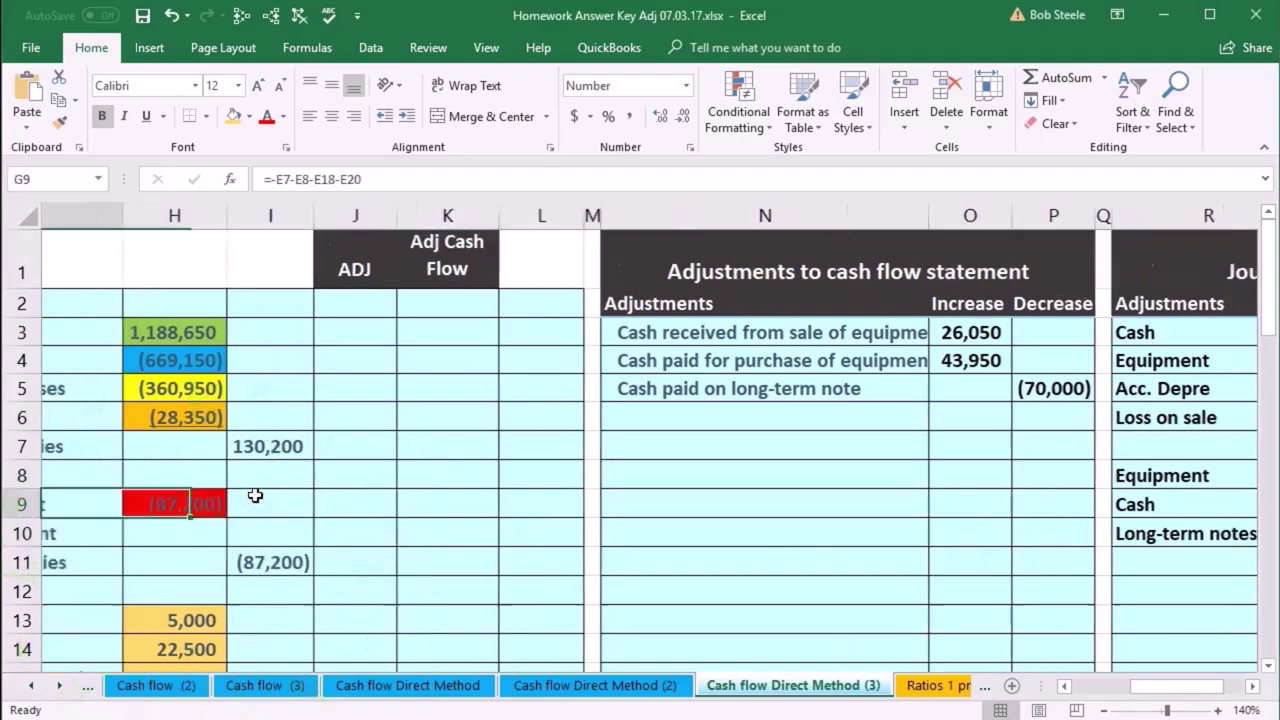
{"action": "key", "text": "Right"}
{"action": "key", "text": "Right"}
{"action": "key", "text": "Right"}
{"action": "key", "text": "Right"}
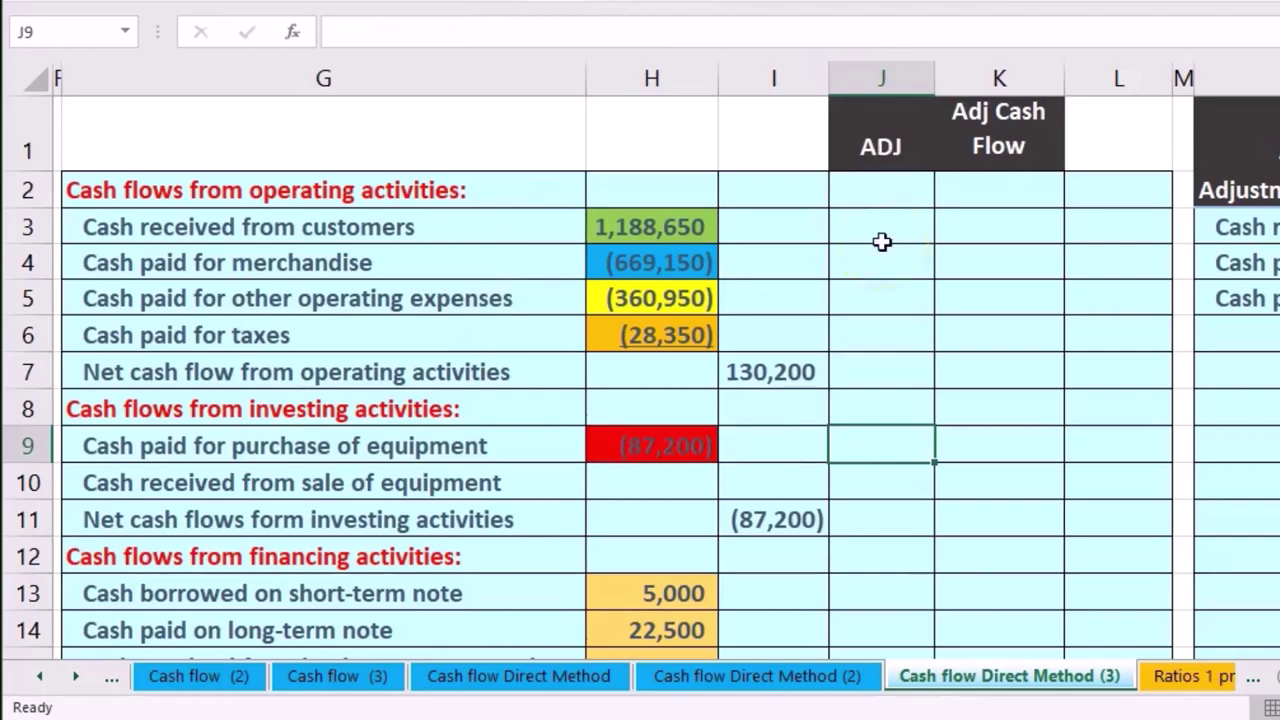
{"action": "scroll", "coordinate": [881, 241], "scroll_direction": "left", "scroll_amount": 3}
{"action": "left_click", "coordinate": [833, 451]}
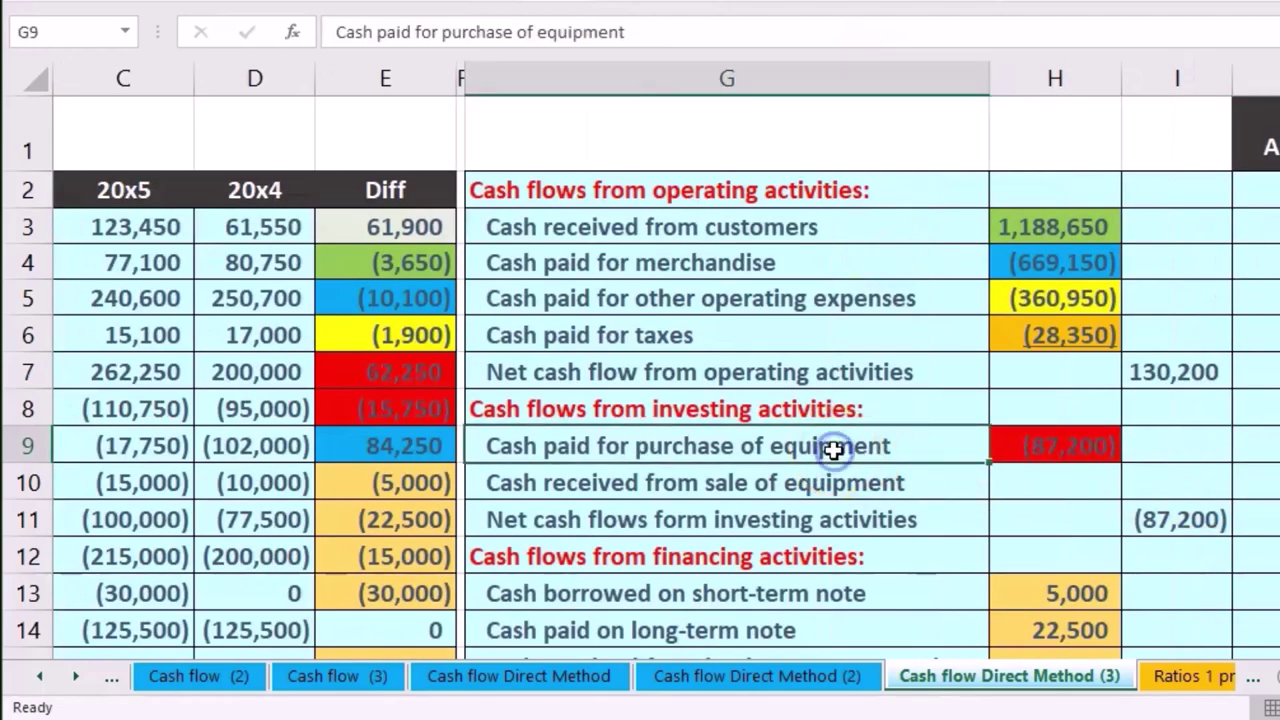
{"action": "scroll", "coordinate": [1000, 470], "scroll_direction": "right", "scroll_amount": 3}
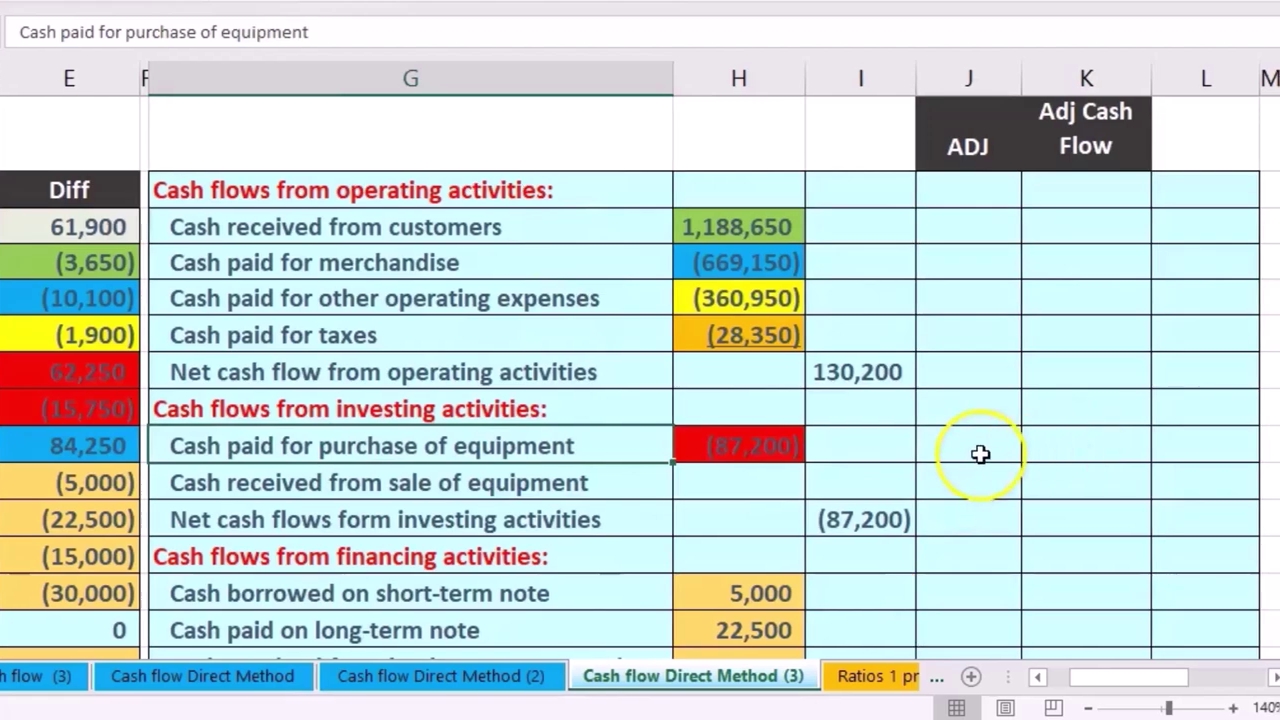
Enter =O4 in J9 to bring the equipment purchase adjustment into the ADJ column.
{"action": "left_click", "coordinate": [979, 453]}
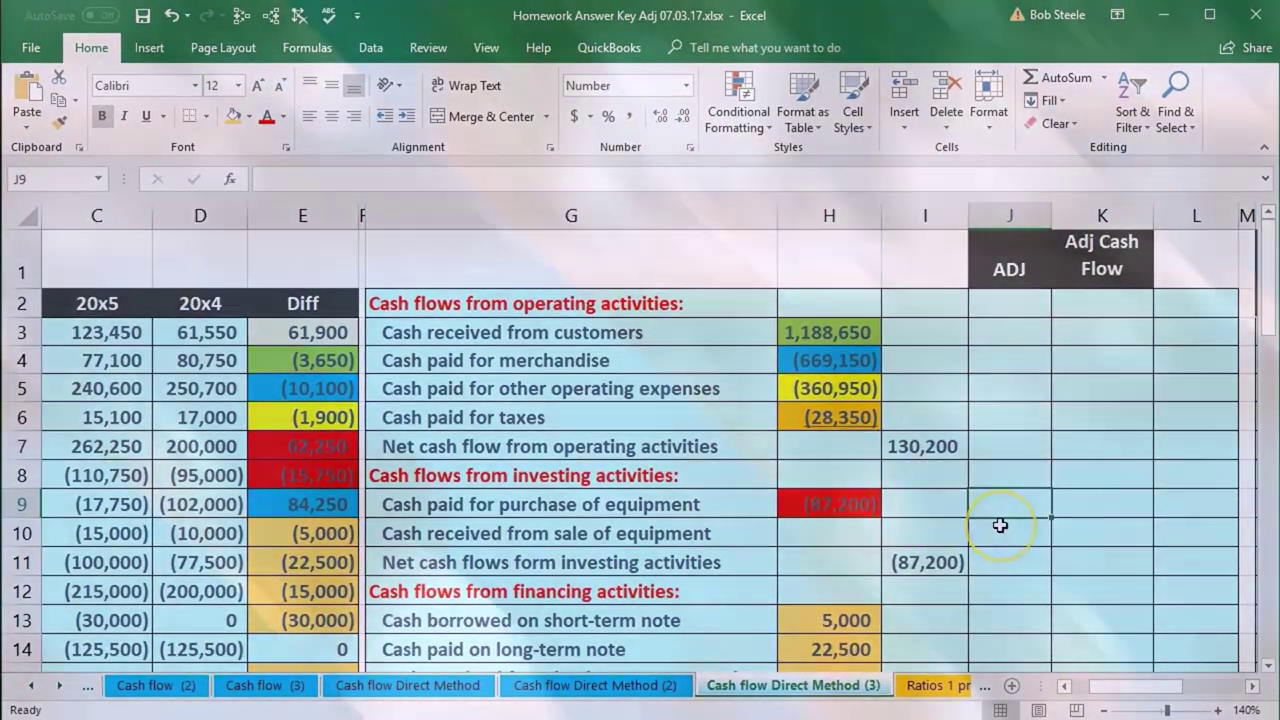
{"action": "type", "text": "="}
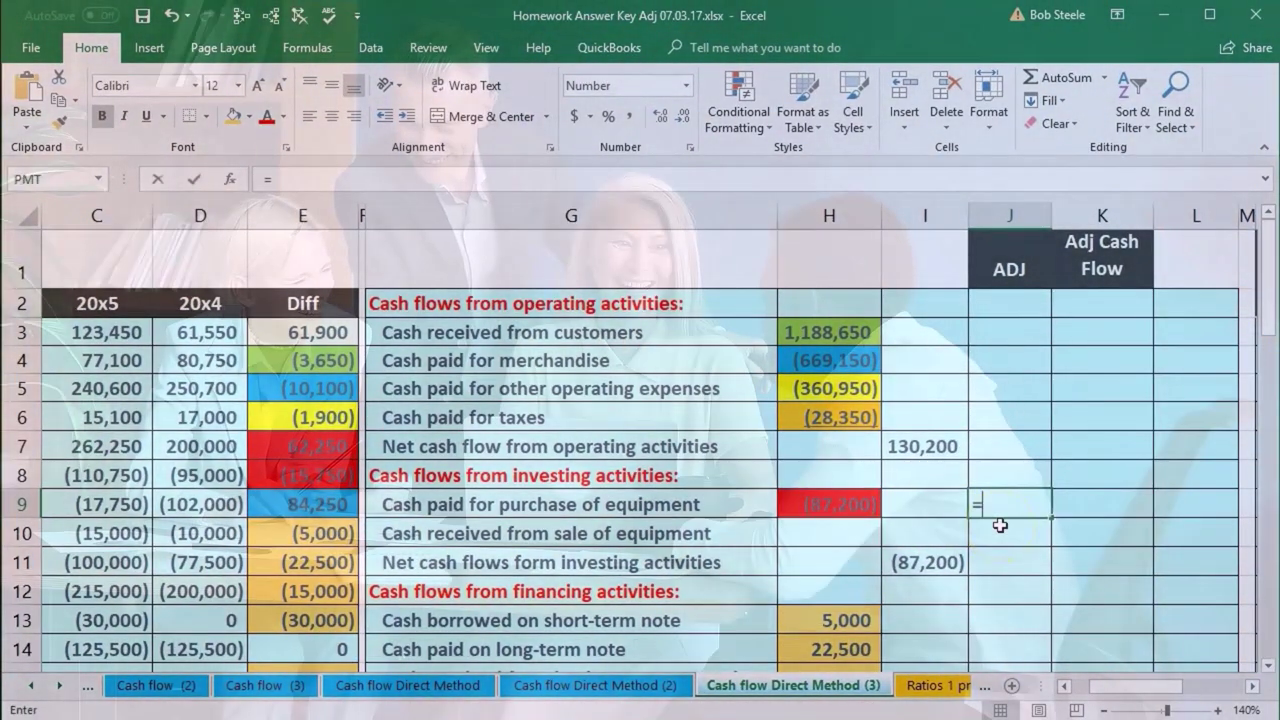
{"action": "key", "text": "Right"}
{"action": "key", "text": "Right"}
{"action": "key", "text": "Right"}
{"action": "key", "text": "Right"}
{"action": "key", "text": "Right"}
{"action": "key", "text": "Right"}
{"action": "key", "text": "Up"}
{"action": "key", "text": "Up"}
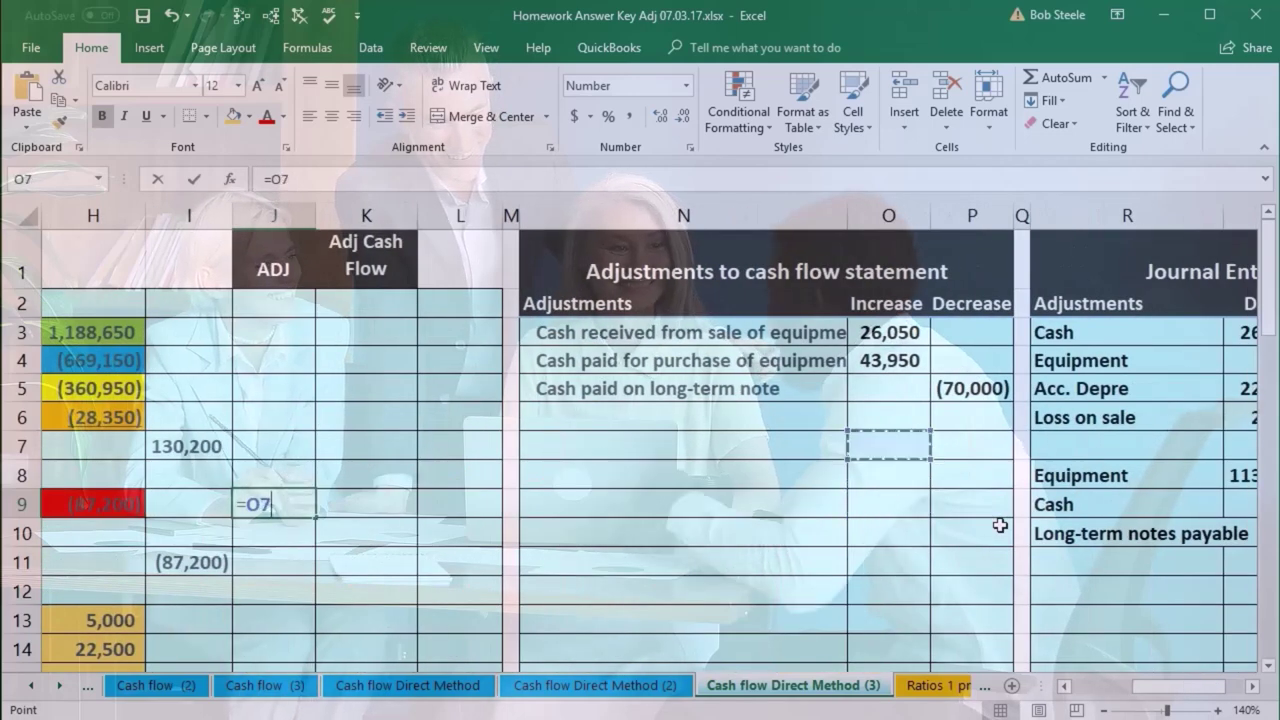
{"action": "key", "text": "Up"}
{"action": "key", "text": "Up"}
{"action": "key", "text": "Up"}
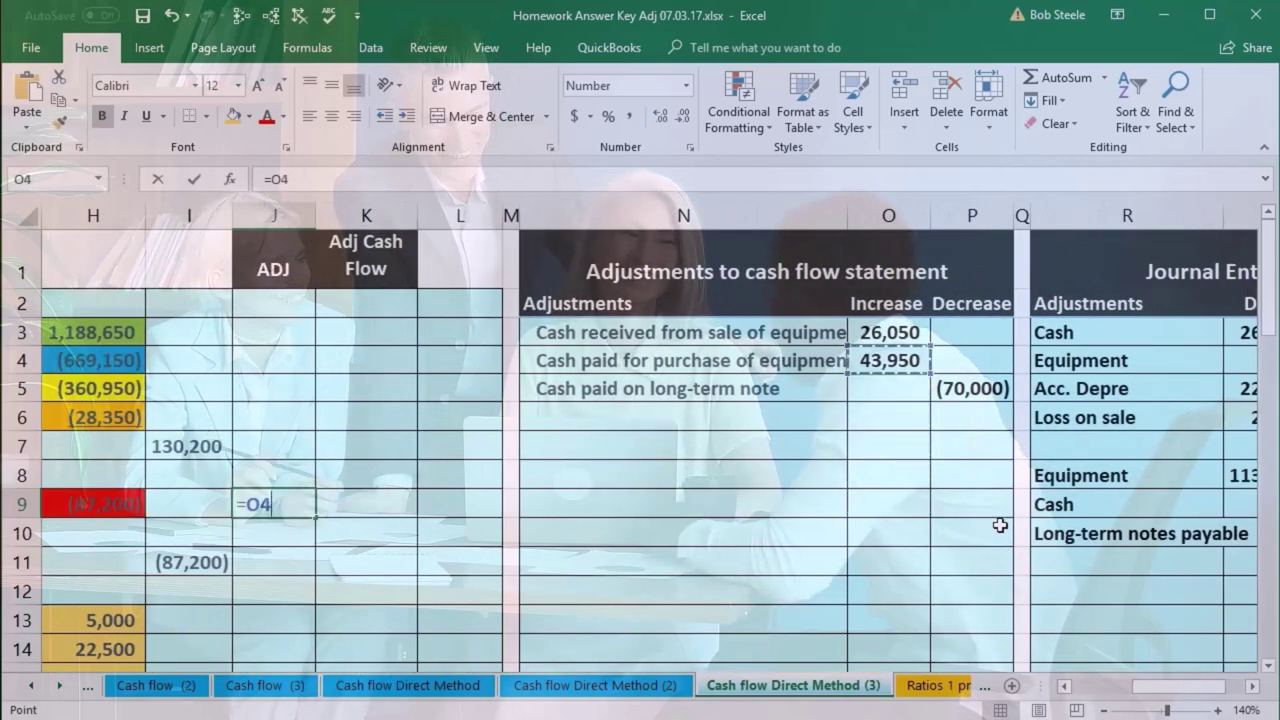
{"action": "key", "text": "Return"}
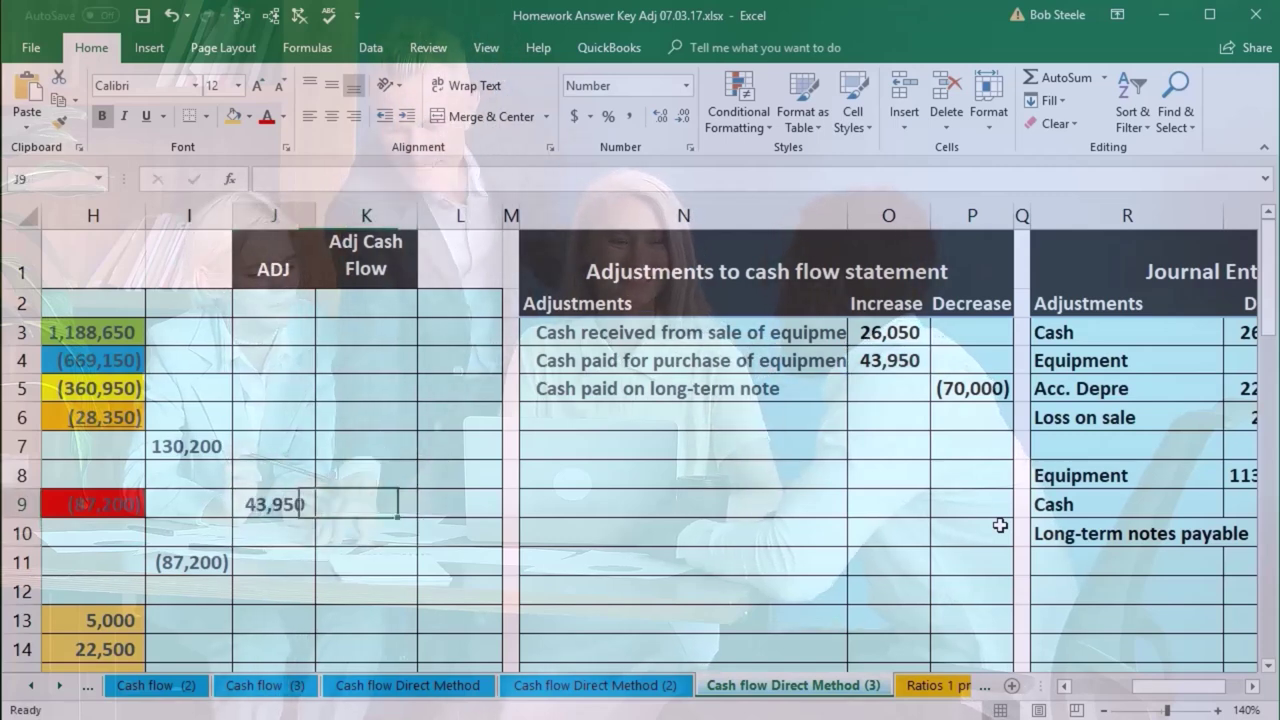
Enter =H9+J9 in K9 to calculate the adjusted cash flow for the purchase of equipment.
{"action": "scroll", "coordinate": [1000, 525], "scroll_direction": "left", "scroll_amount": 2}
{"action": "key", "text": "Right"}
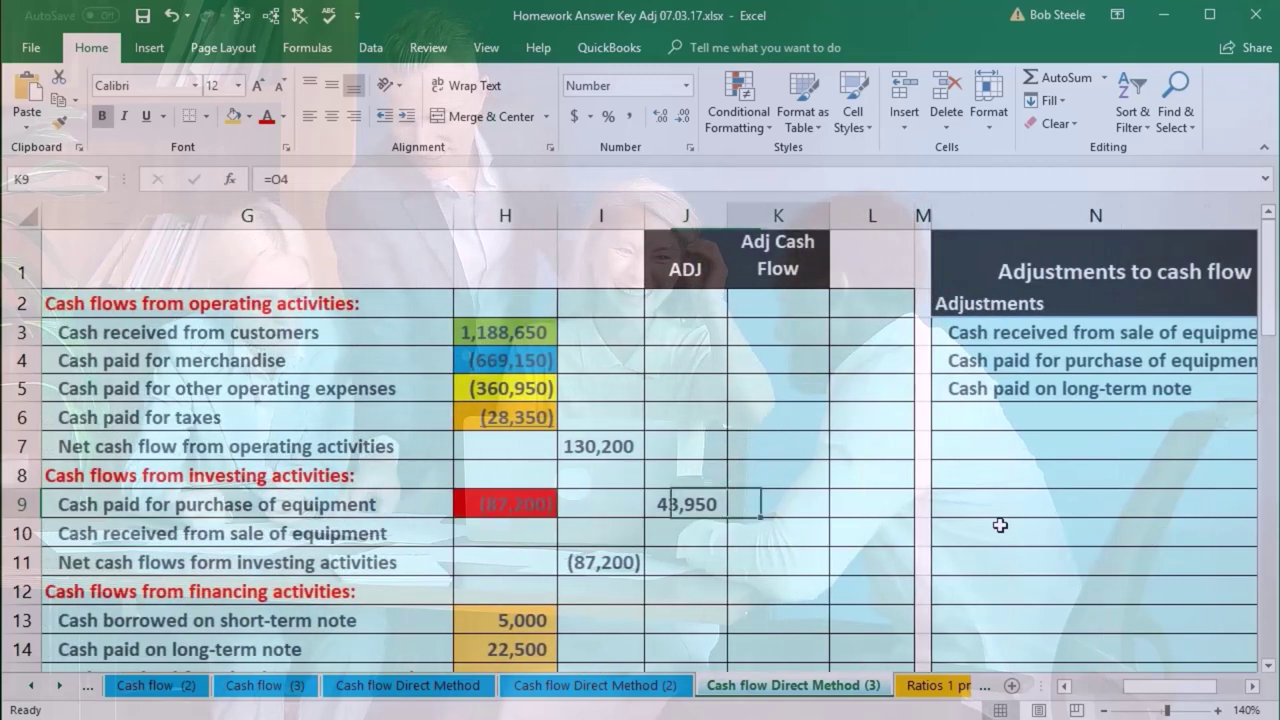
{"action": "type", "text": "=H9"}
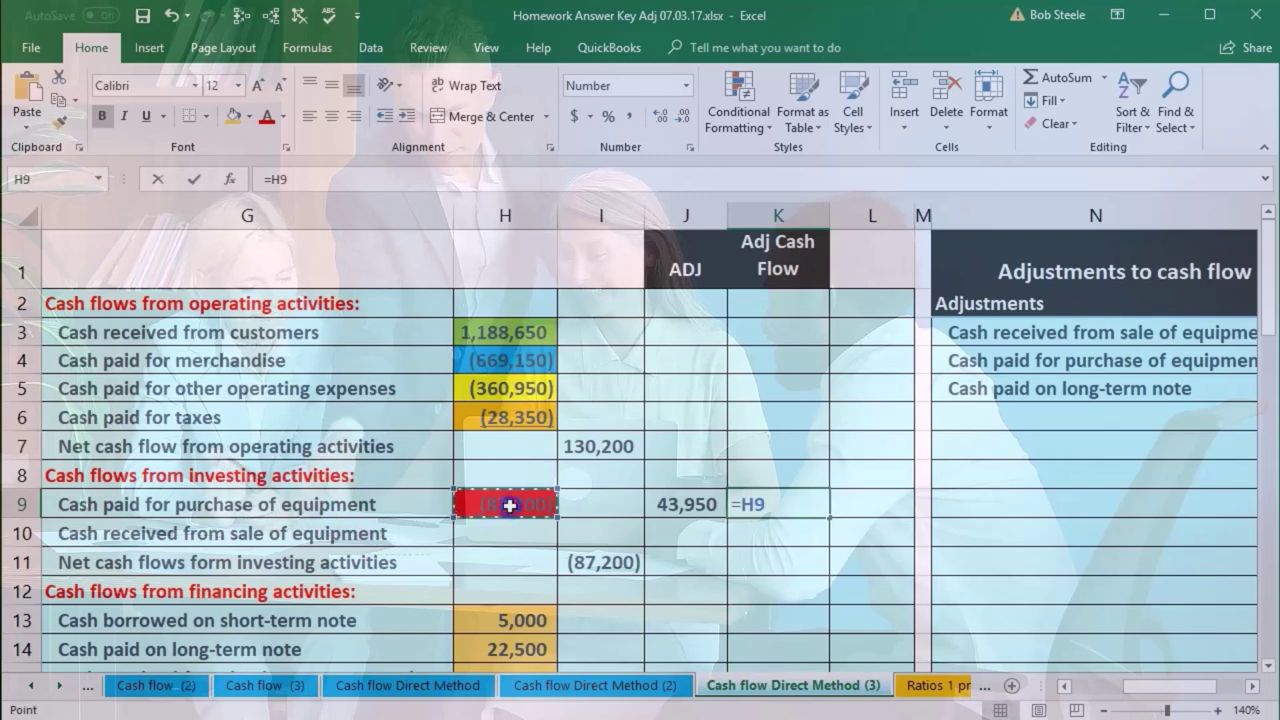
{"action": "type", "text": "+"}
{"action": "left_click", "coordinate": [694, 504]}
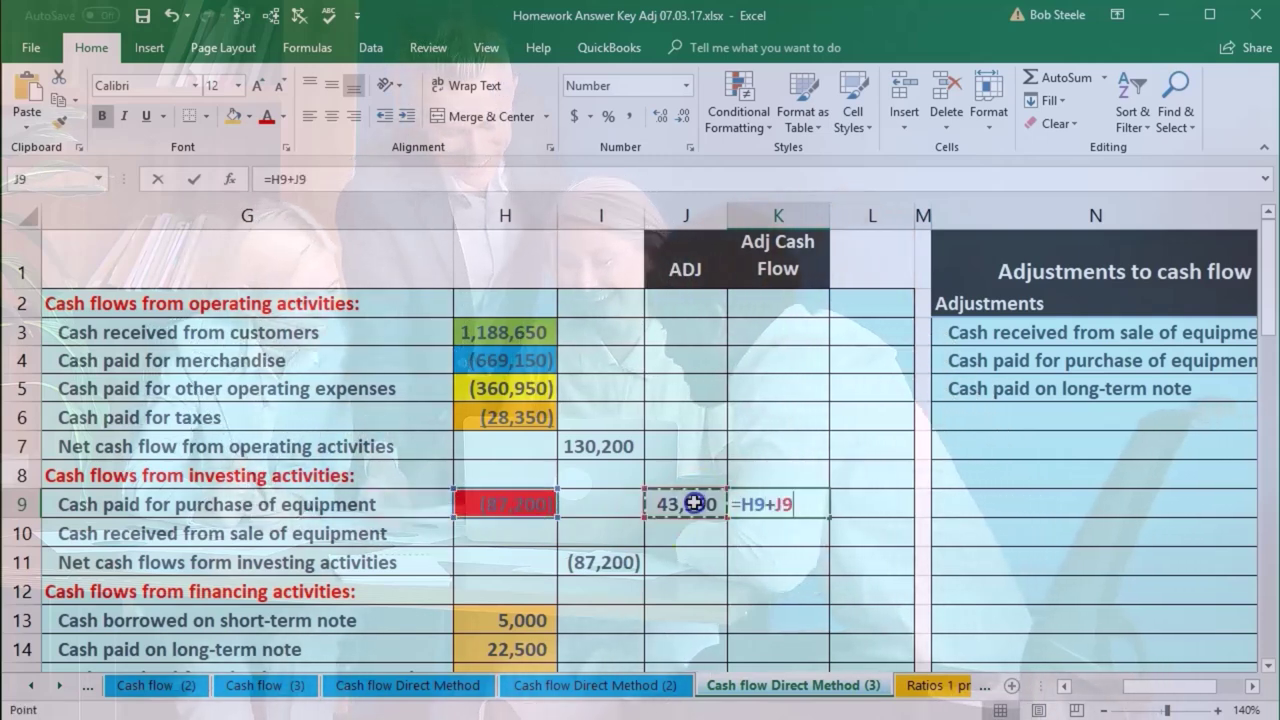
{"action": "key", "text": "ctrl+Return"}
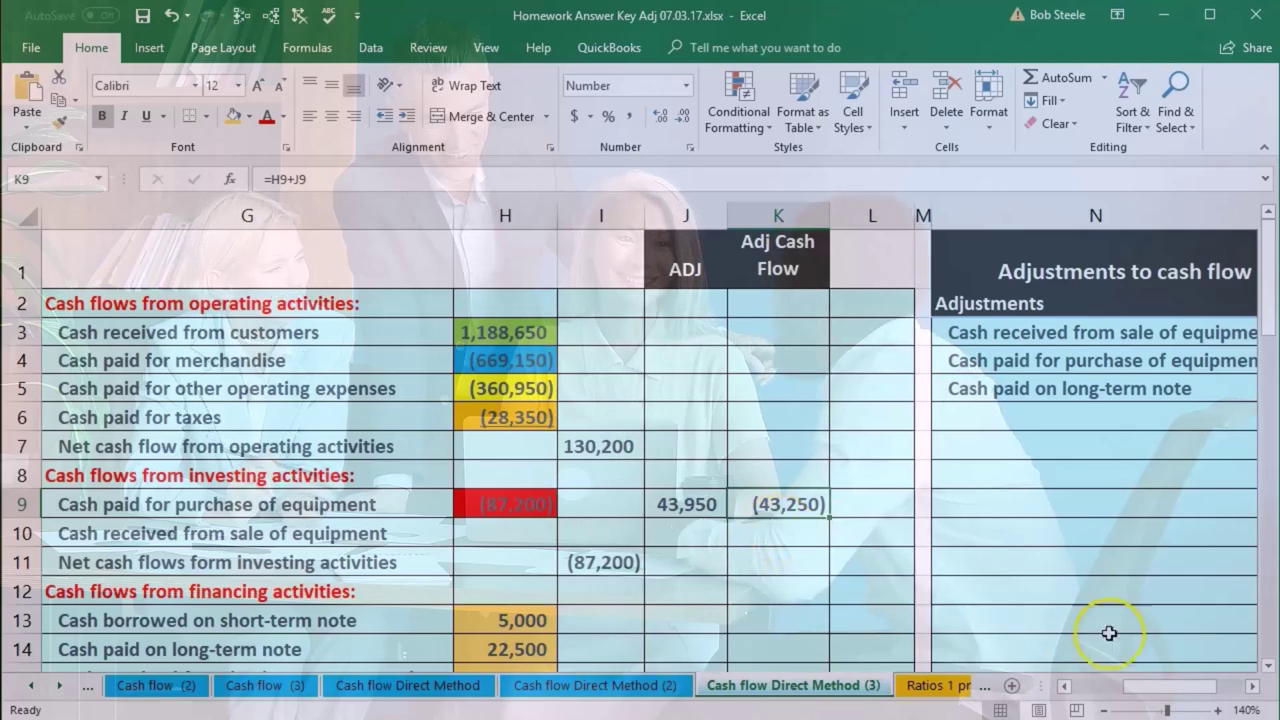
Check the adjusted equipment purchase payment against the cash paid under purchased equipment in the source data.
{"action": "left_click_drag", "start_coordinate": [1155, 694], "coordinate": [1090, 688]}
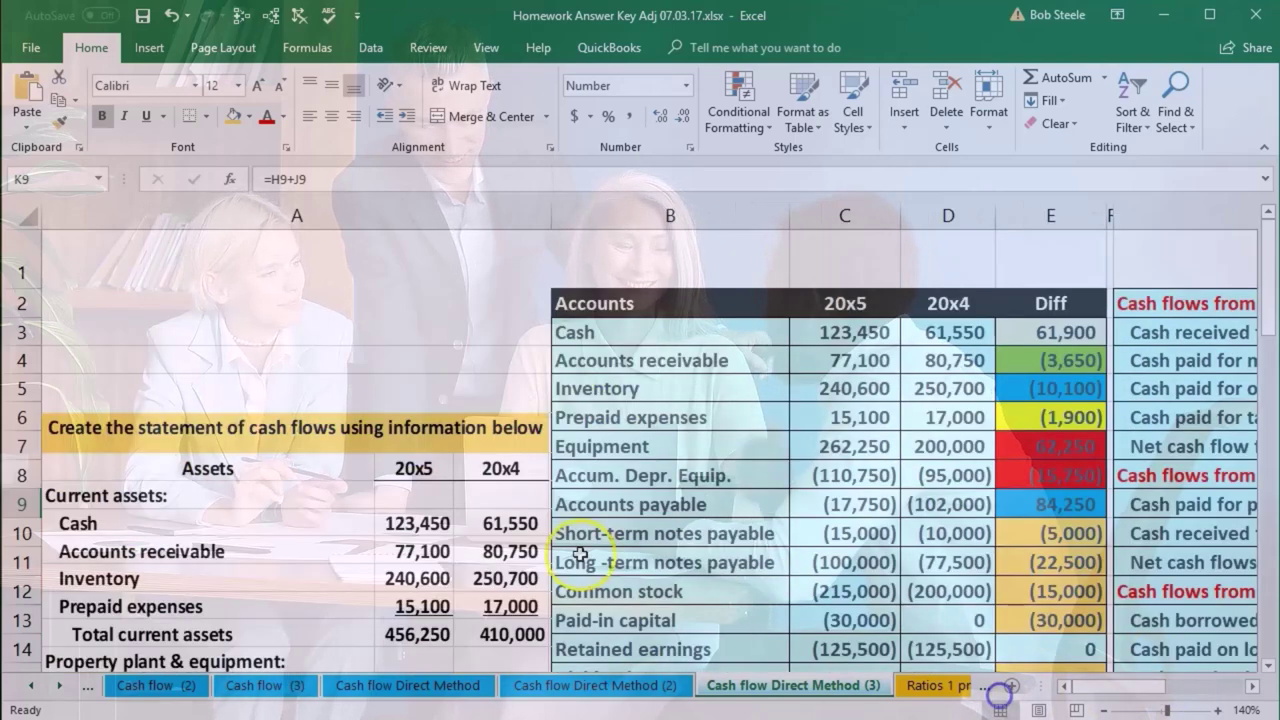
{"action": "scroll", "coordinate": [570, 557], "scroll_direction": "down", "scroll_amount": 6}
{"action": "scroll", "coordinate": [570, 557], "scroll_direction": "down", "scroll_amount": 6}
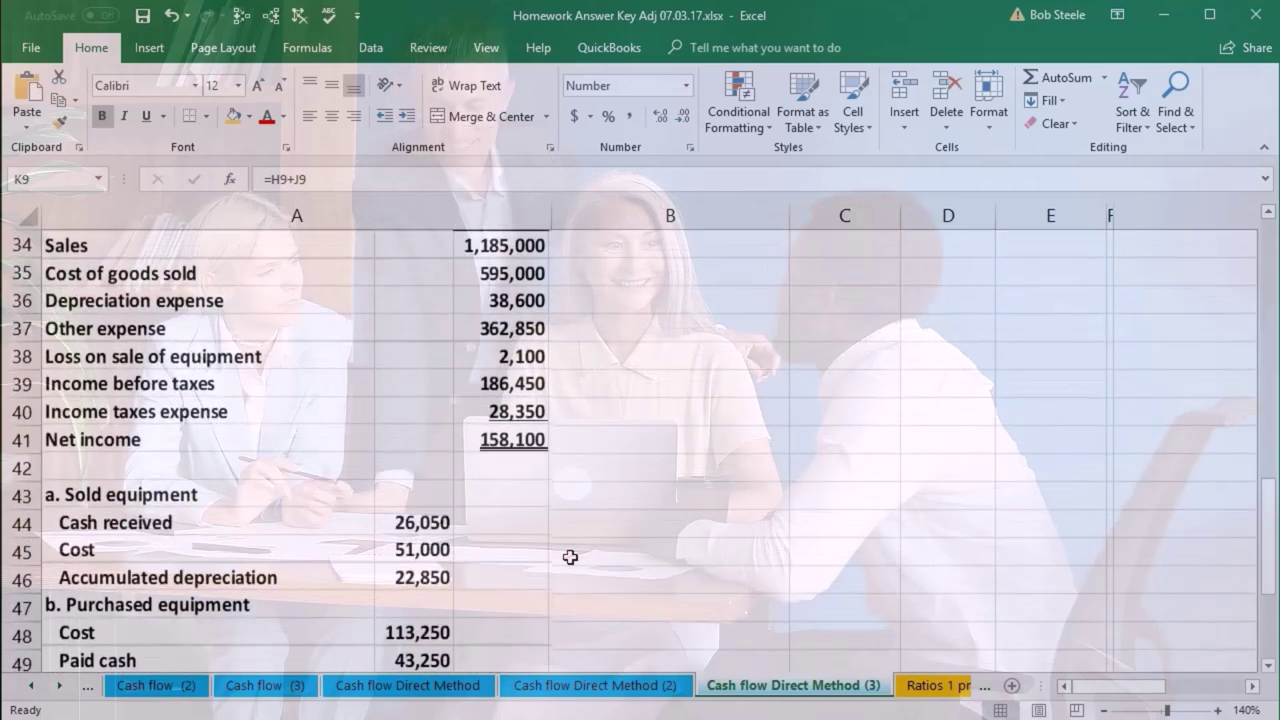
{"action": "scroll", "coordinate": [570, 557], "scroll_direction": "down", "scroll_amount": 1}
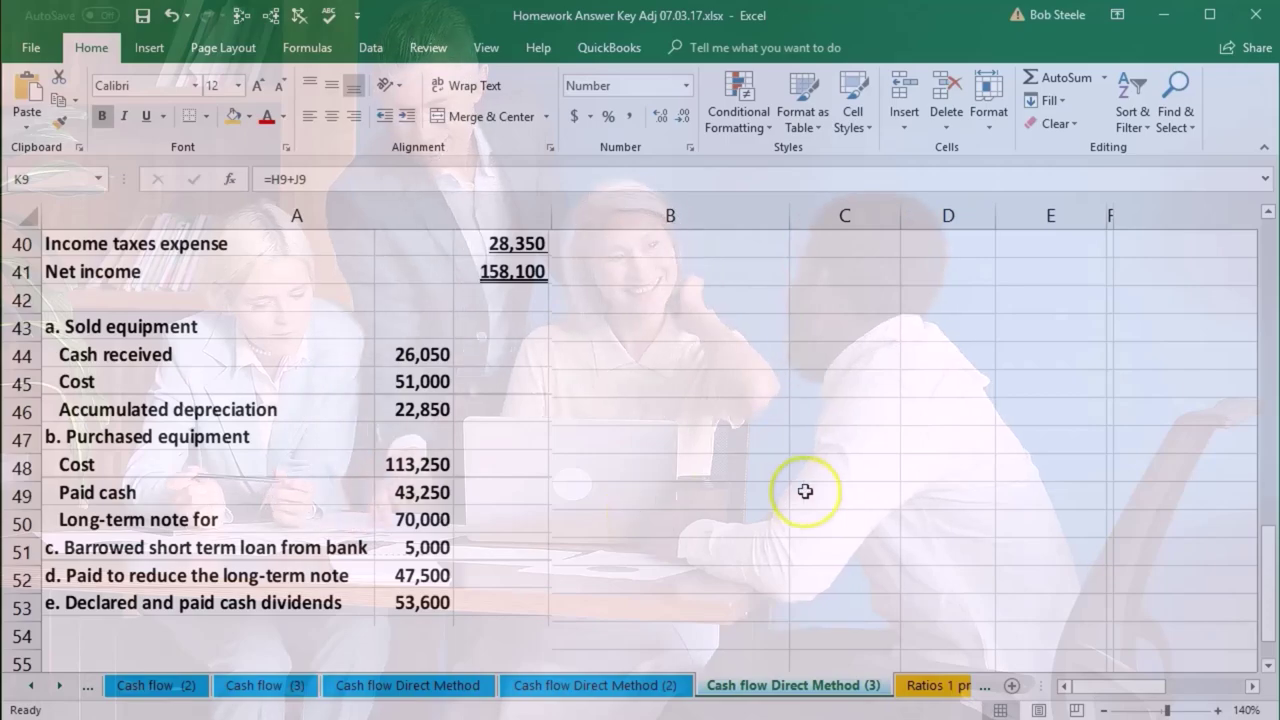
{"action": "scroll", "coordinate": [808, 491], "scroll_direction": "up", "scroll_amount": 13}
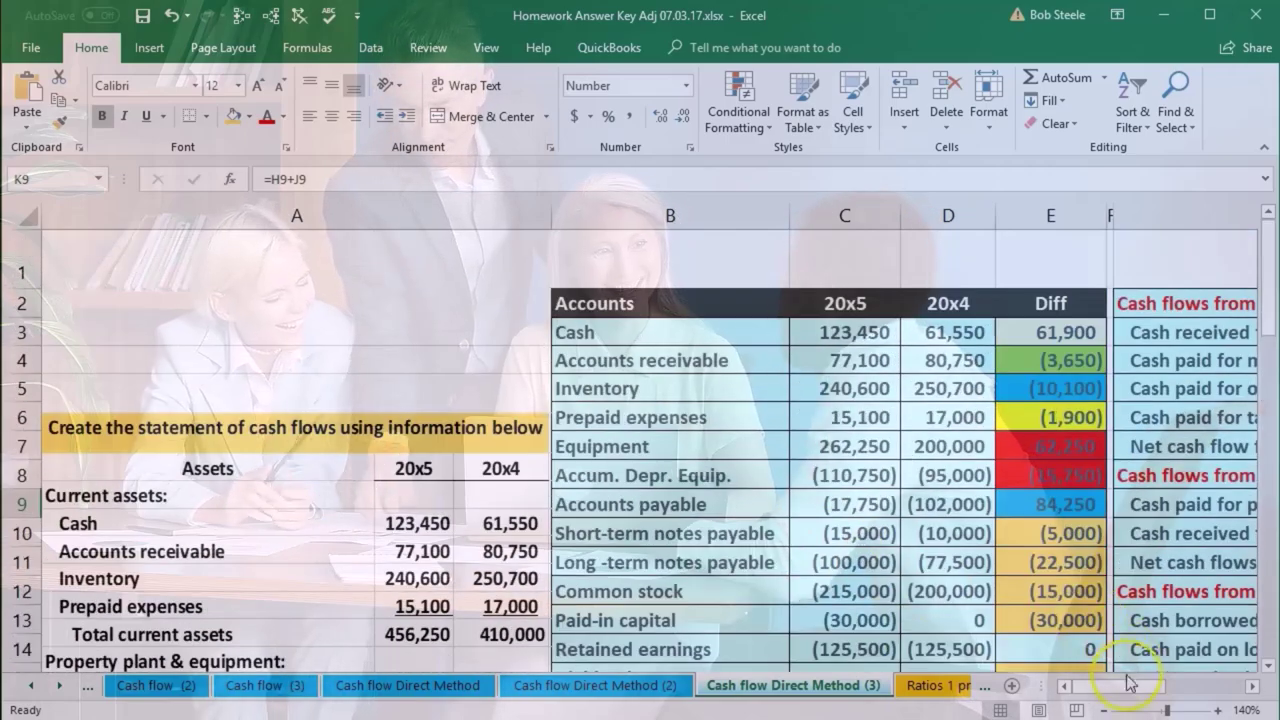
Enter =O3 in J10 to bring the equipment sale adjustment into the ADJ column.
{"action": "left_click_drag", "start_coordinate": [1130, 688], "coordinate": [1175, 688]}
{"action": "left_click", "coordinate": [662, 535]}
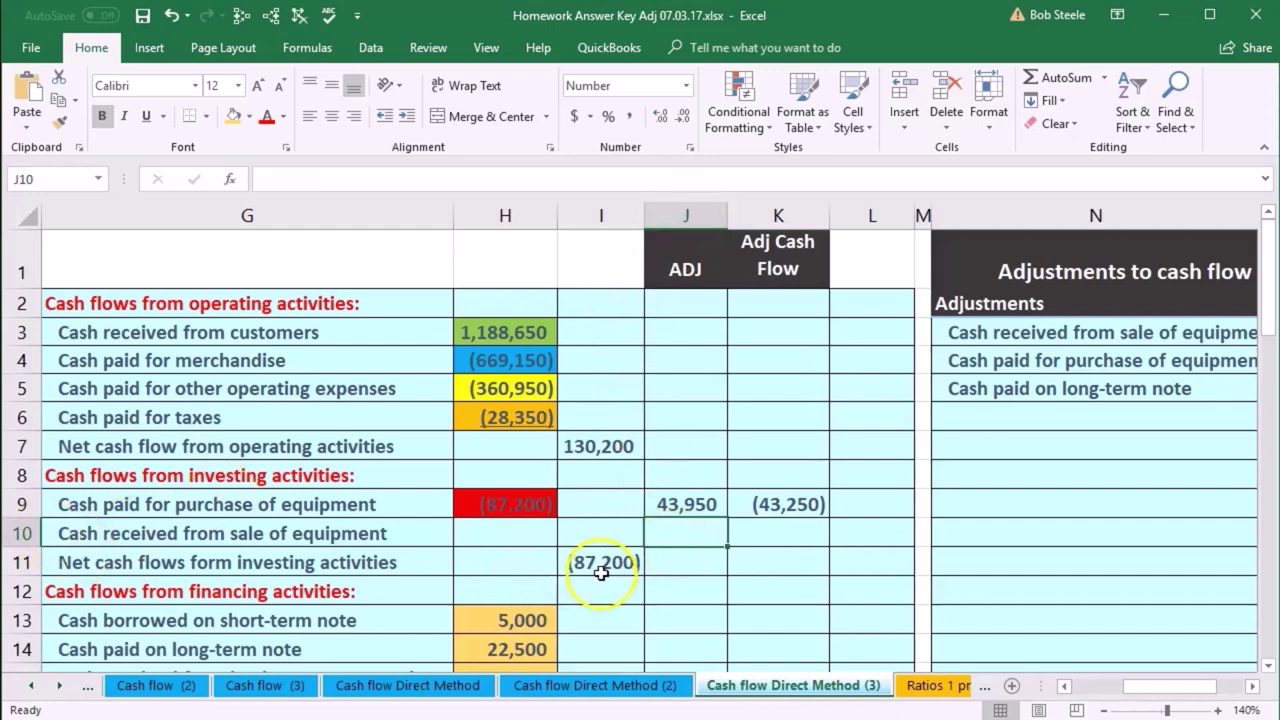
{"action": "type", "text": "="}
{"action": "key", "text": "Right"}
{"action": "key", "text": "Right"}
{"action": "key", "text": "Right"}
{"action": "key", "text": "Right"}
{"action": "key", "text": "Right"}
{"action": "key", "text": "Up"}
{"action": "key", "text": "Up"}
{"action": "key", "text": "Up"}
{"action": "key", "text": "Up"}
{"action": "key", "text": "Up"}
{"action": "key", "text": "Up"}
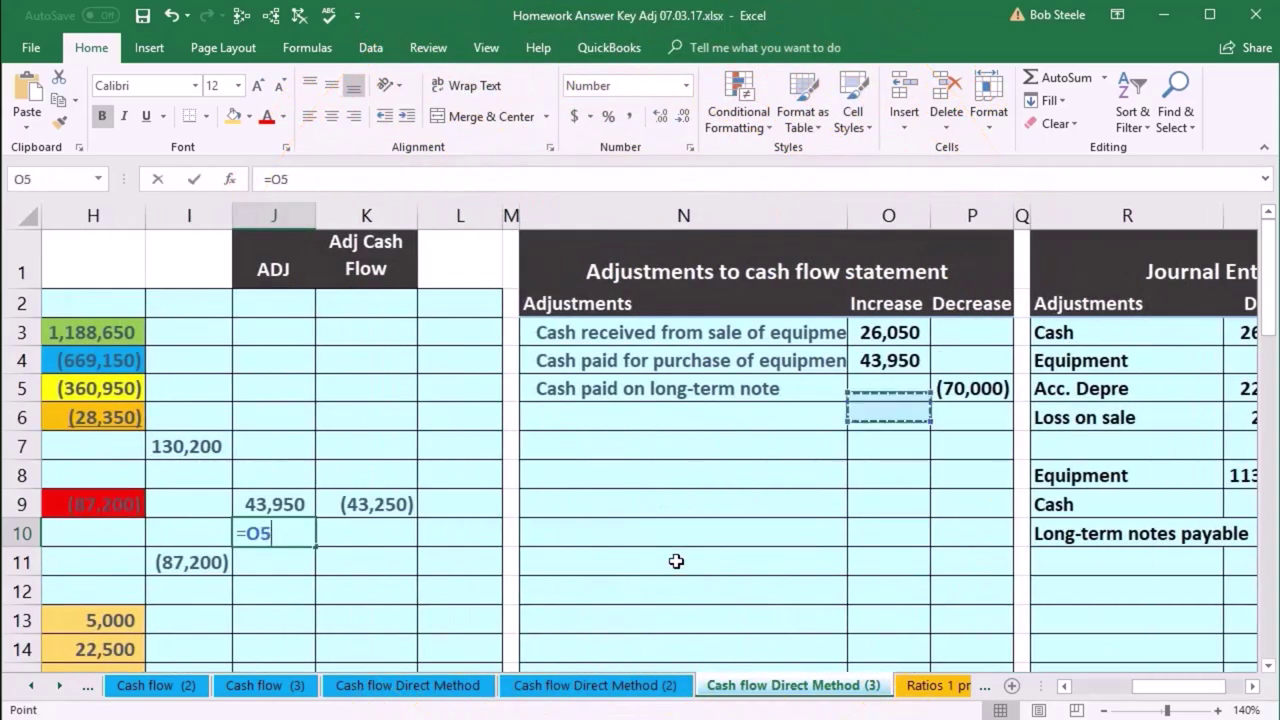
{"action": "key", "text": "Up"}
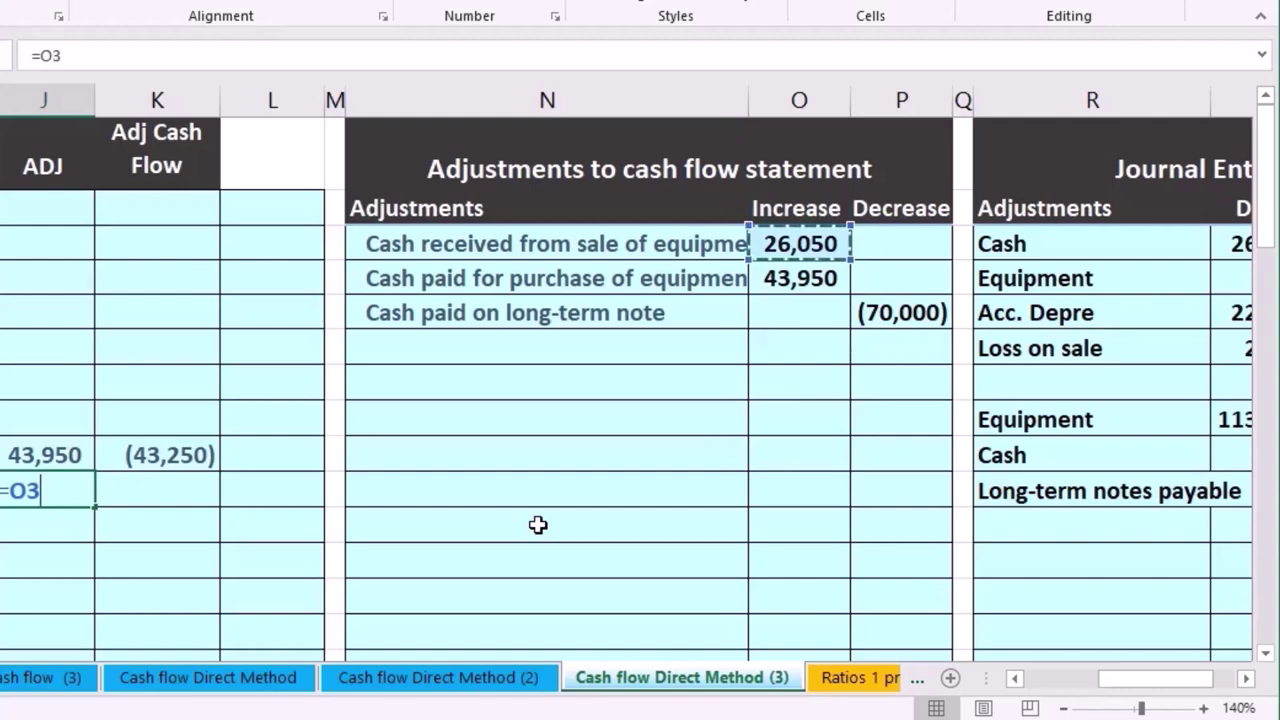
{"action": "key", "text": "Return"}
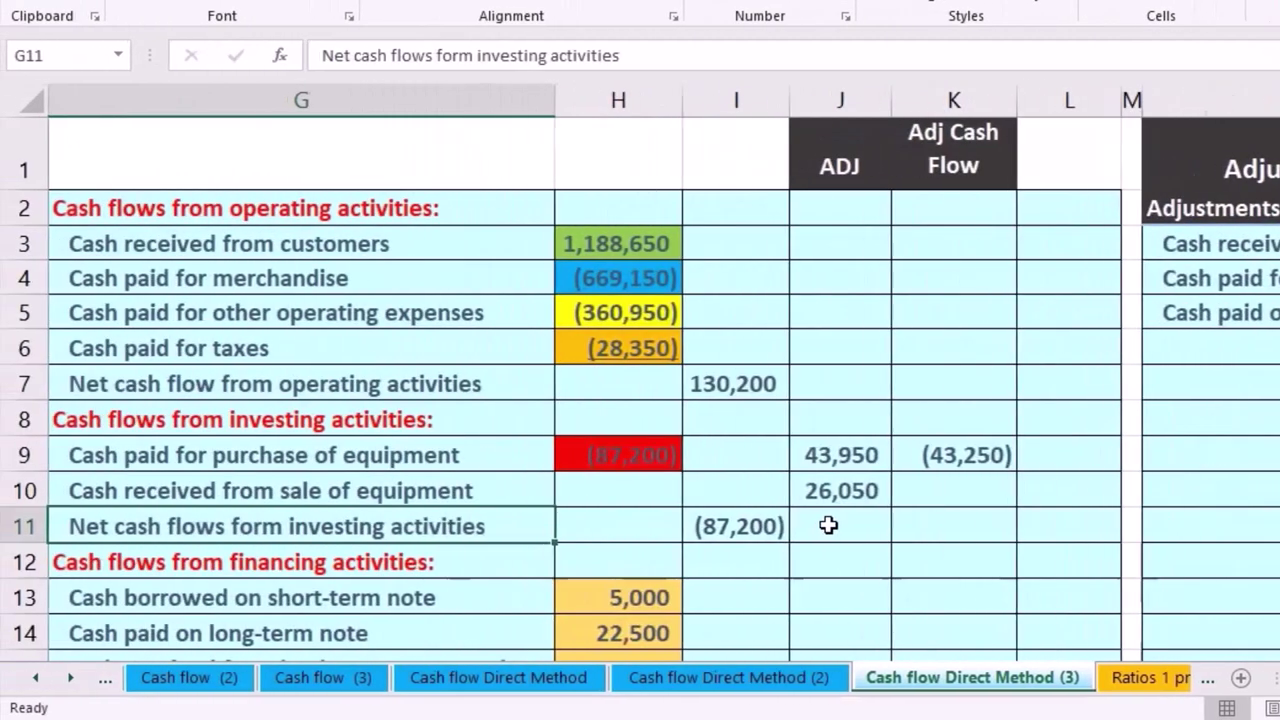
Enter =H10+J10 in K10 to calculate the adjusted cash received from sale of equipment.
{"action": "key", "text": "Right"}
{"action": "key", "text": "Up"}
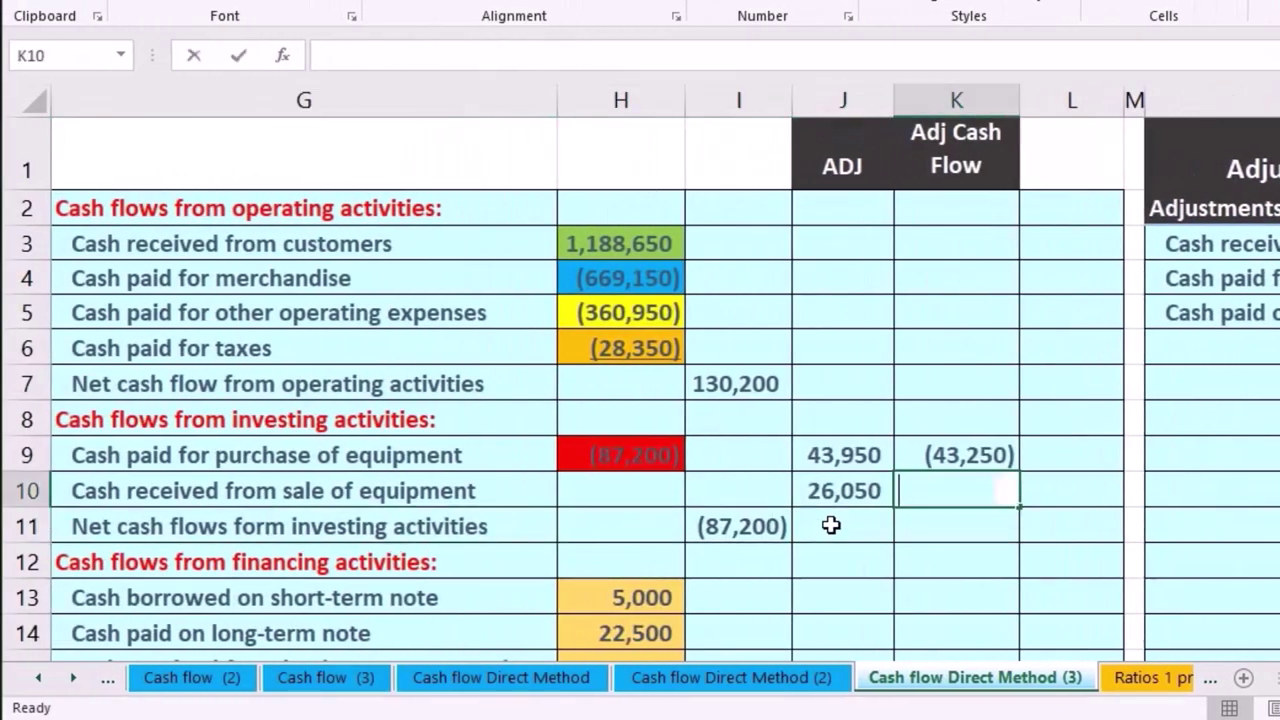
{"action": "left_click", "coordinate": [642, 485]}
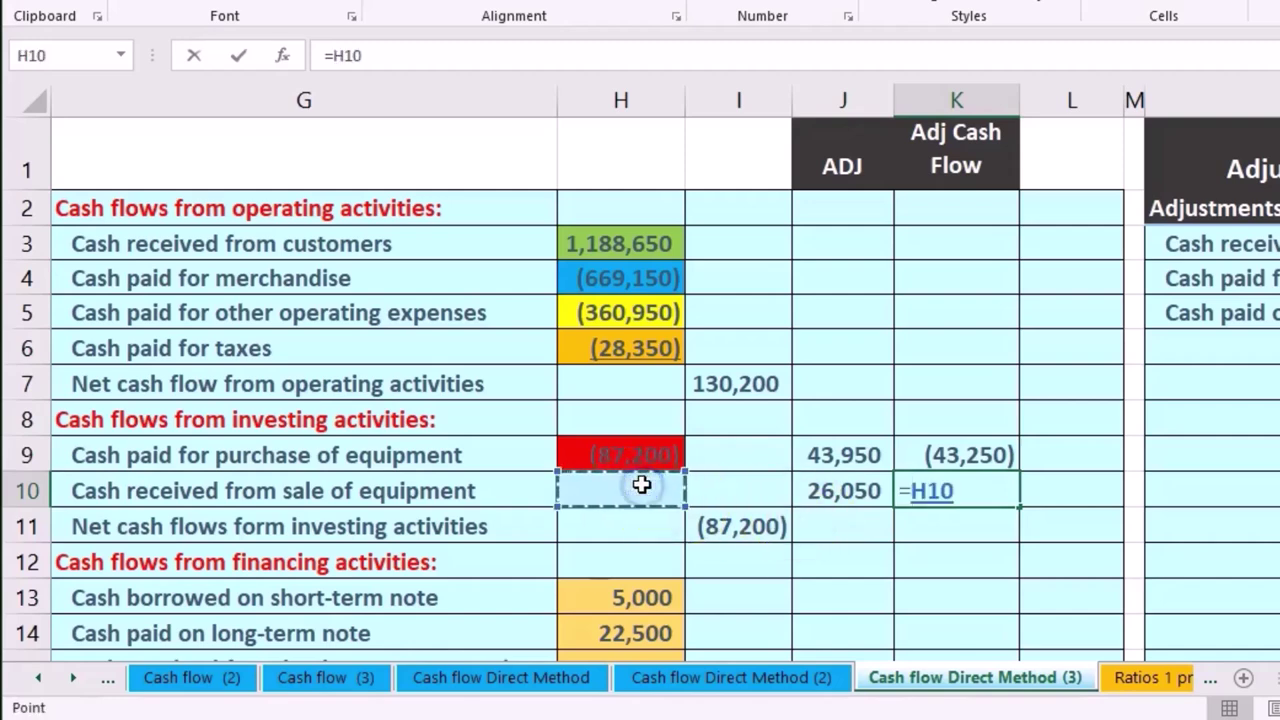
{"action": "type", "text": "+"}
{"action": "left_click", "coordinate": [846, 499]}
{"action": "key", "text": "Return"}
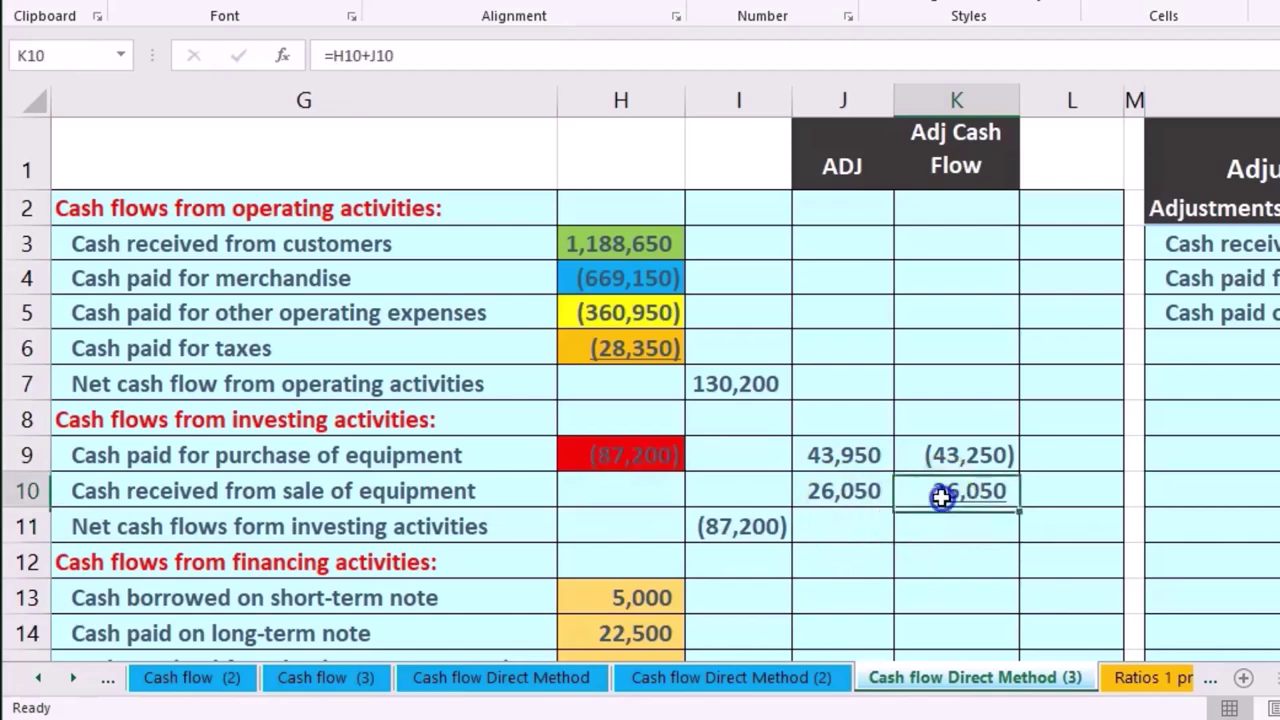
{"action": "left_click", "coordinate": [941, 499]}
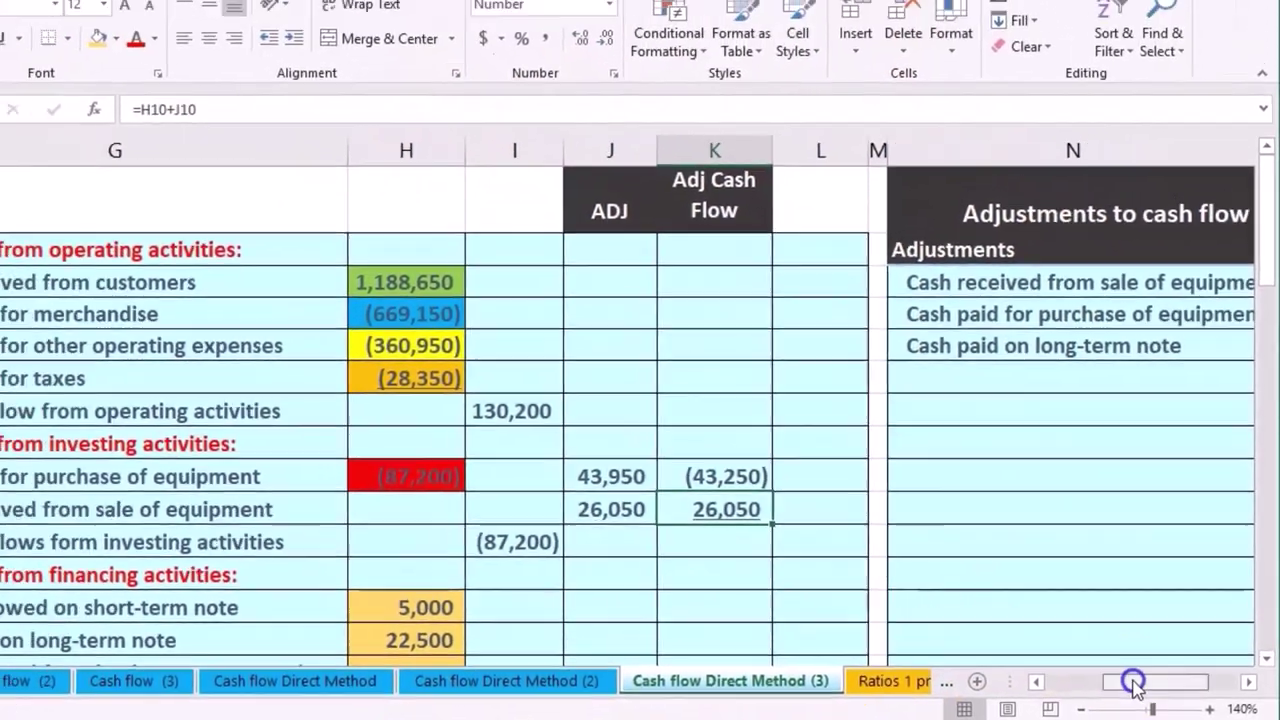
Check the adjusted equipment sale receipt against the cash received under sold equipment in the source data.
{"action": "left_click_drag", "start_coordinate": [1125, 686], "coordinate": [1016, 681]}
{"action": "scroll", "coordinate": [330, 538], "scroll_direction": "down", "scroll_amount": 9}
{"action": "scroll", "coordinate": [330, 538], "scroll_direction": "down", "scroll_amount": 1}
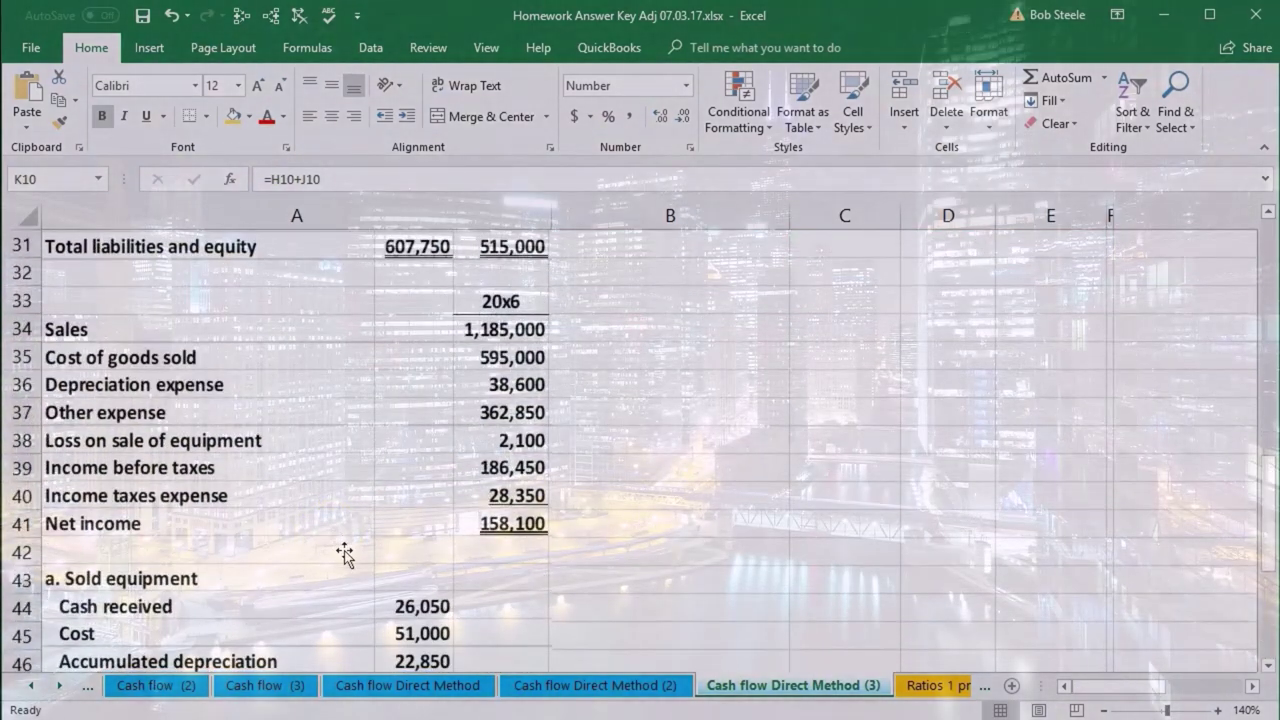
{"action": "scroll", "coordinate": [344, 555], "scroll_direction": "down", "scroll_amount": 2}
{"action": "scroll", "coordinate": [344, 555], "scroll_direction": "down", "scroll_amount": 1}
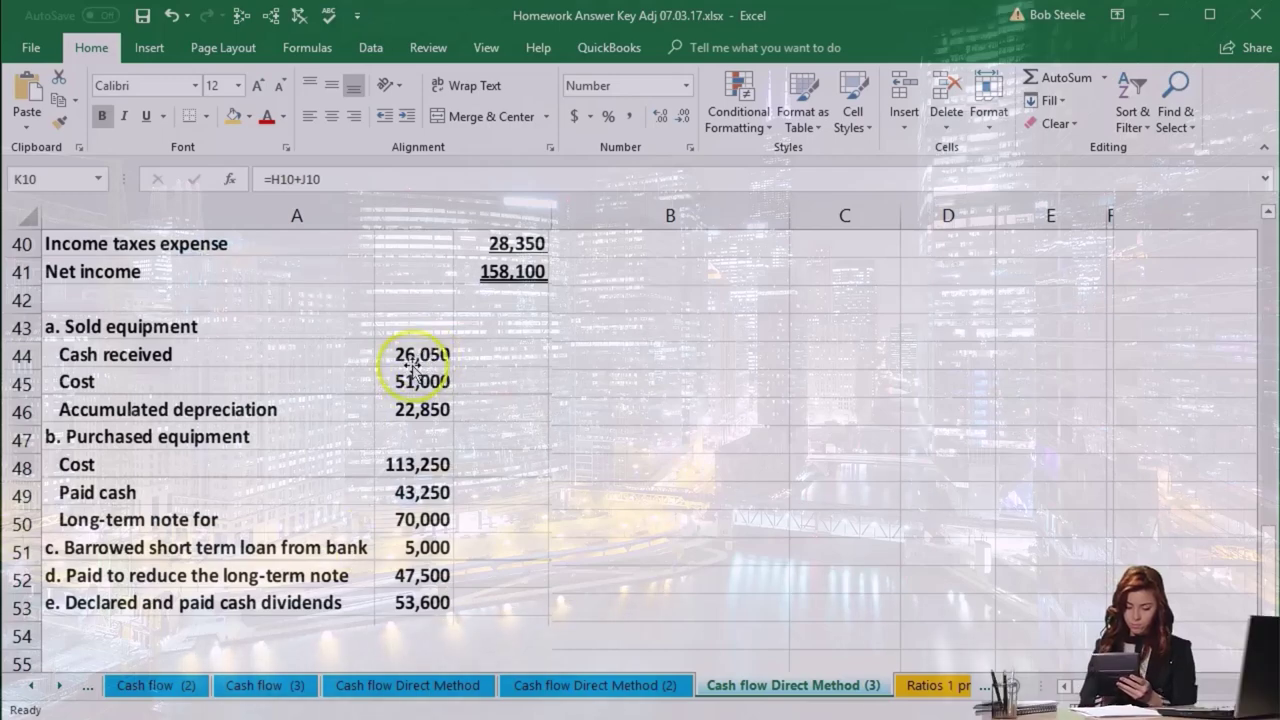
{"action": "scroll", "coordinate": [728, 476], "scroll_direction": "up", "scroll_amount": 13}
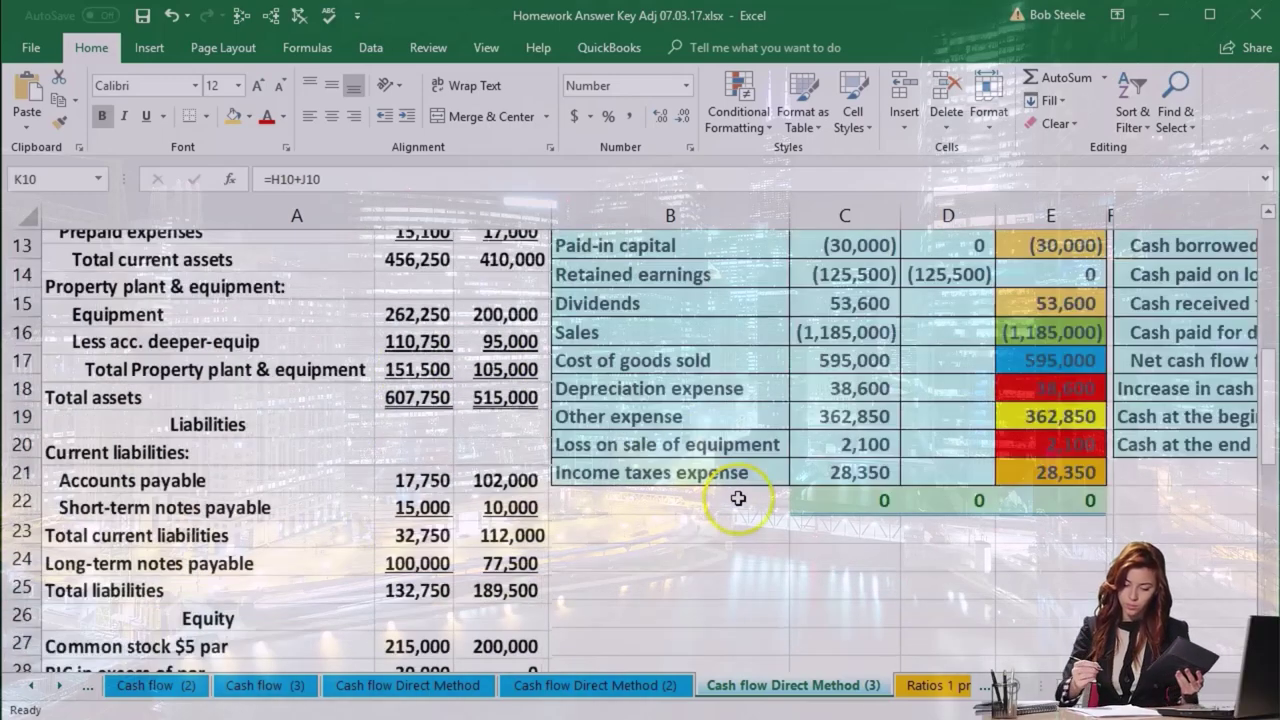
Enter =P5 in J14 to bring the long-term note adjustment into the ADJ column.
{"action": "scroll", "coordinate": [1013, 463], "scroll_direction": "right", "scroll_amount": 8}
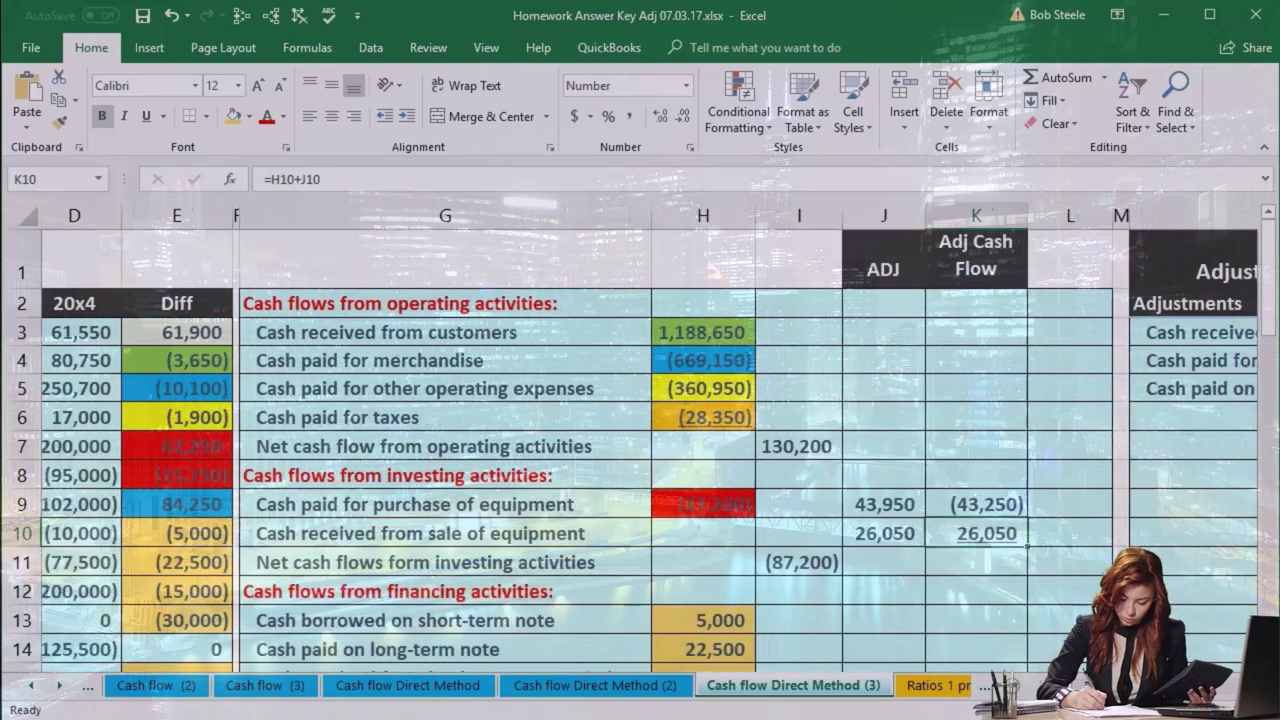
{"action": "left_click", "coordinate": [866, 390]}
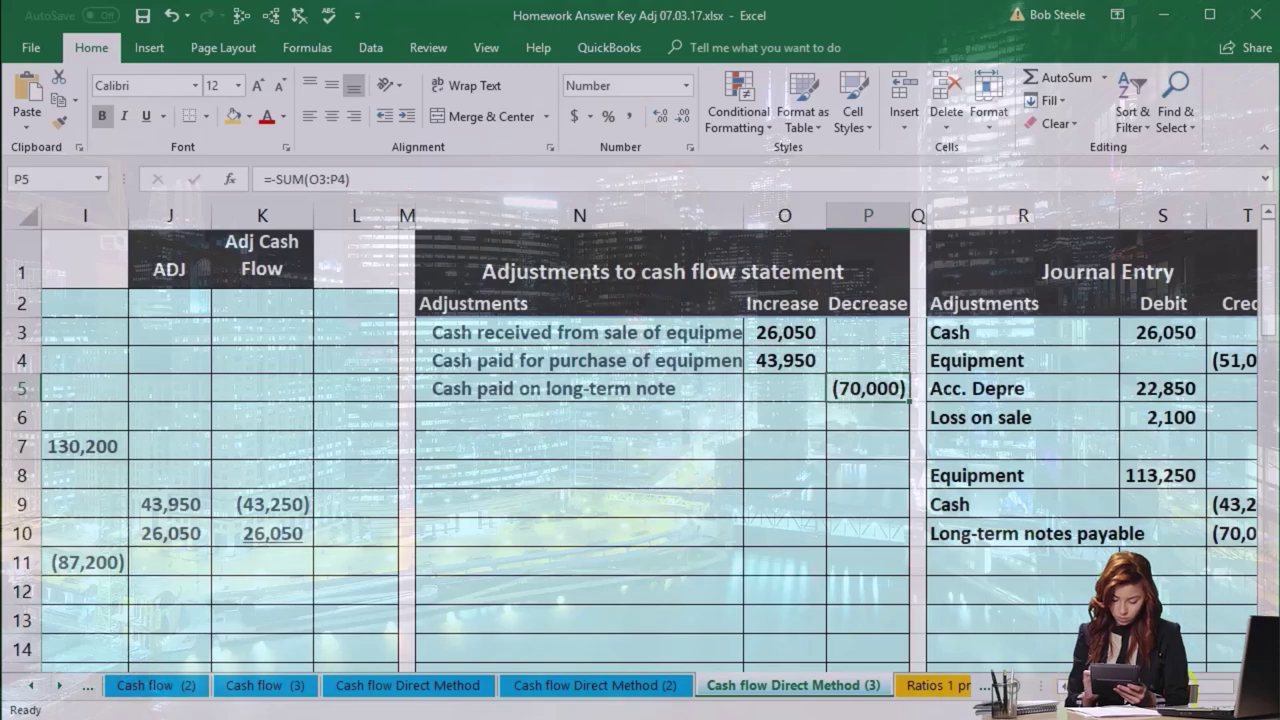
{"action": "scroll", "coordinate": [1058, 636], "scroll_direction": "left", "scroll_amount": 4}
{"action": "scroll", "coordinate": [1058, 636], "scroll_direction": "down", "scroll_amount": 1}
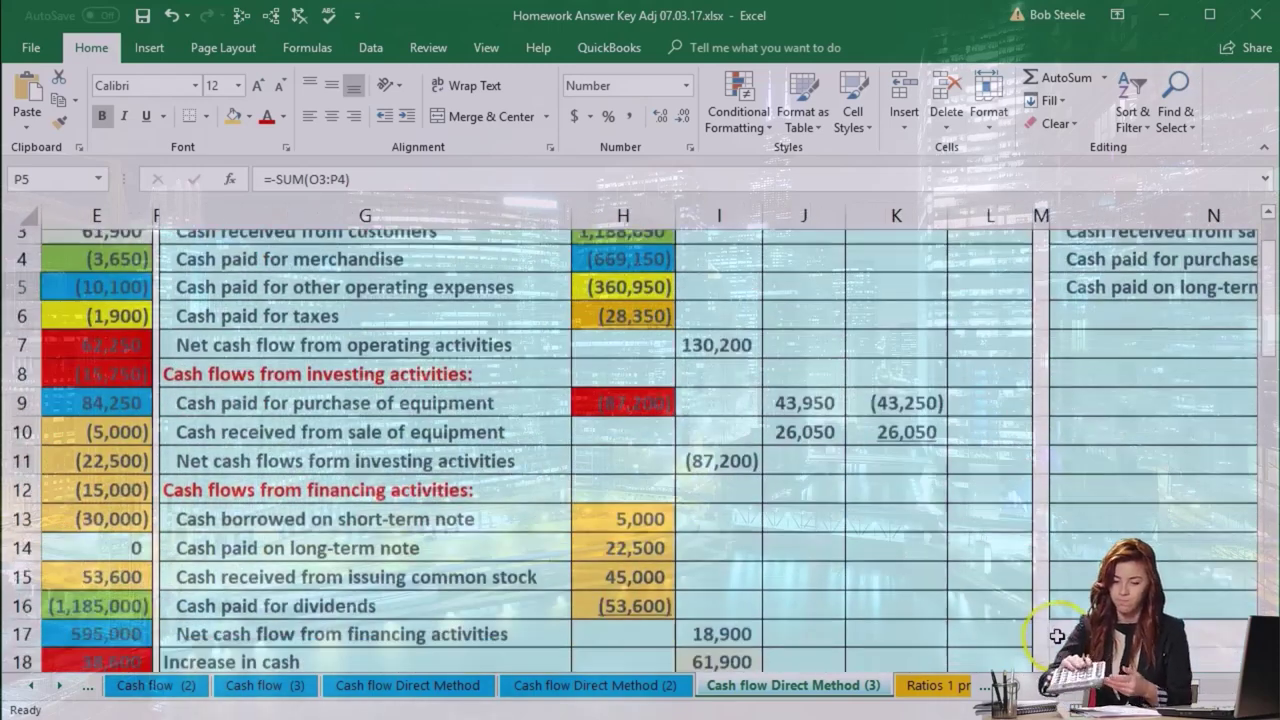
{"action": "scroll", "coordinate": [1058, 636], "scroll_direction": "down", "scroll_amount": 3}
{"action": "scroll", "coordinate": [1058, 636], "scroll_direction": "up", "scroll_amount": 1}
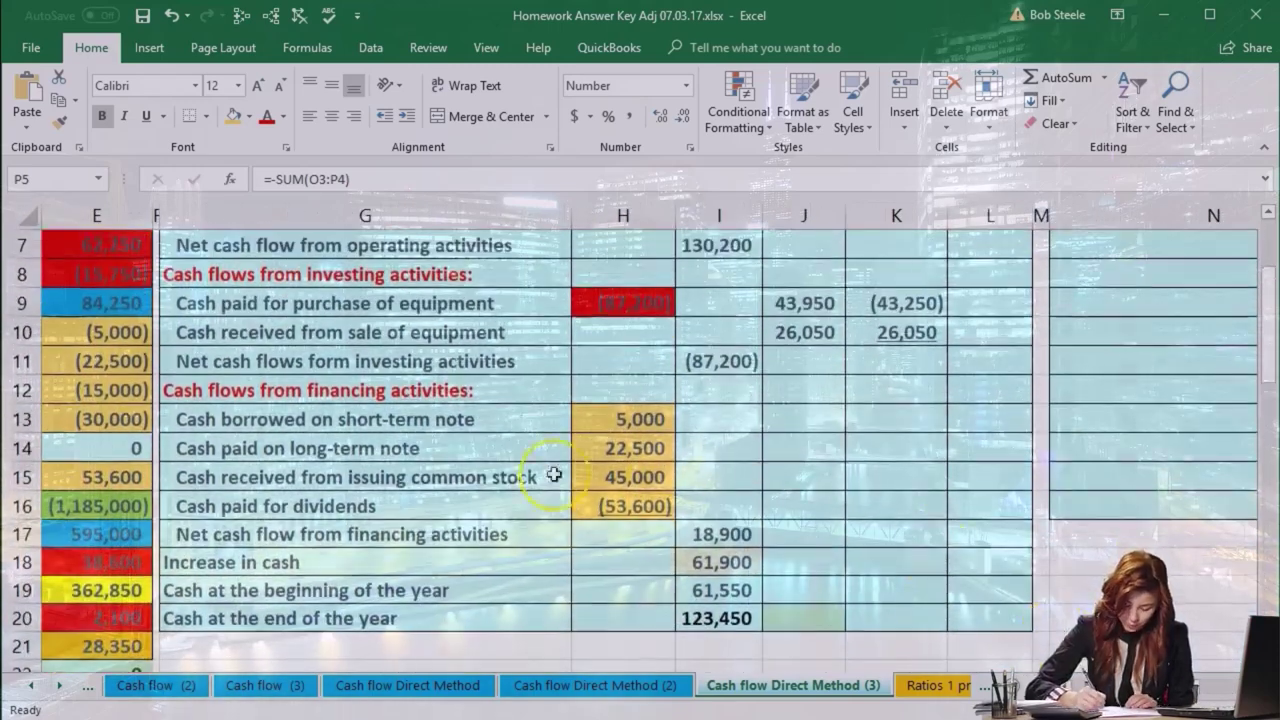
{"action": "left_click_drag", "start_coordinate": [456, 448], "coordinate": [777, 449]}
{"action": "left_click", "coordinate": [791, 457]}
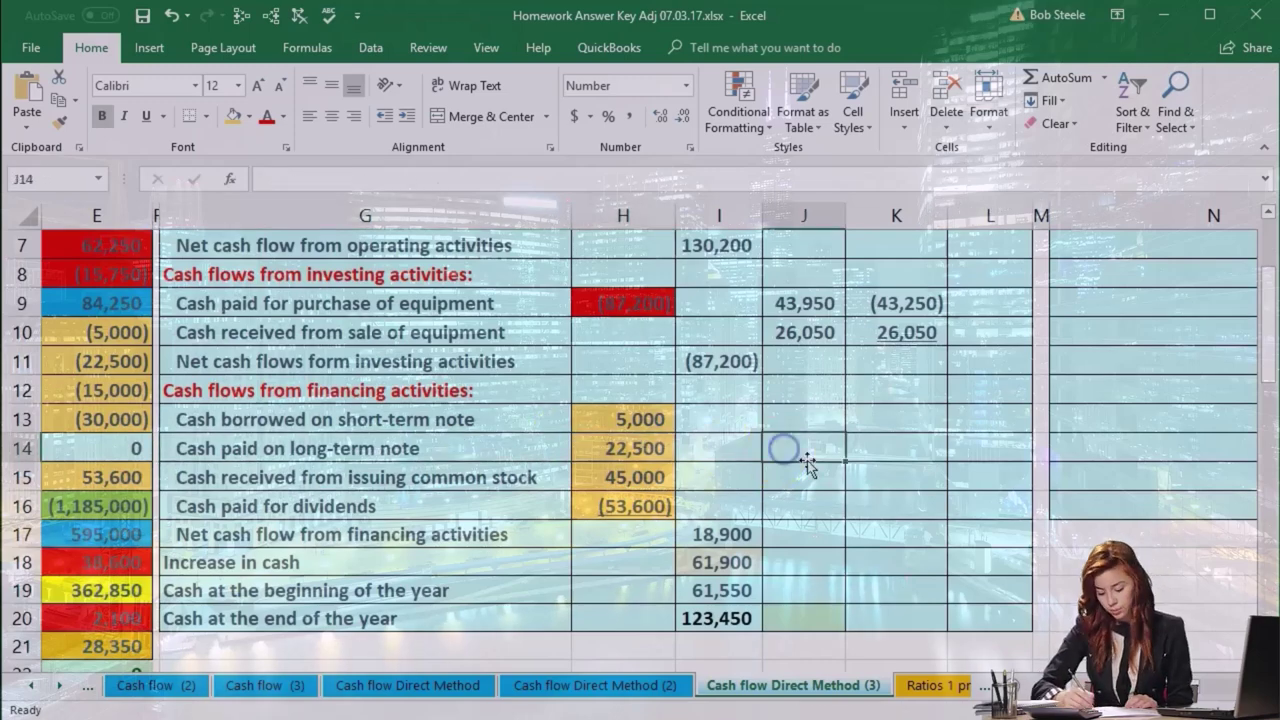
{"action": "scroll", "coordinate": [808, 467], "scroll_direction": "up", "scroll_amount": 1}
{"action": "scroll", "coordinate": [808, 462], "scroll_direction": "up", "scroll_amount": 1}
{"action": "scroll", "coordinate": [806, 441], "scroll_direction": "down", "scroll_amount": 1}
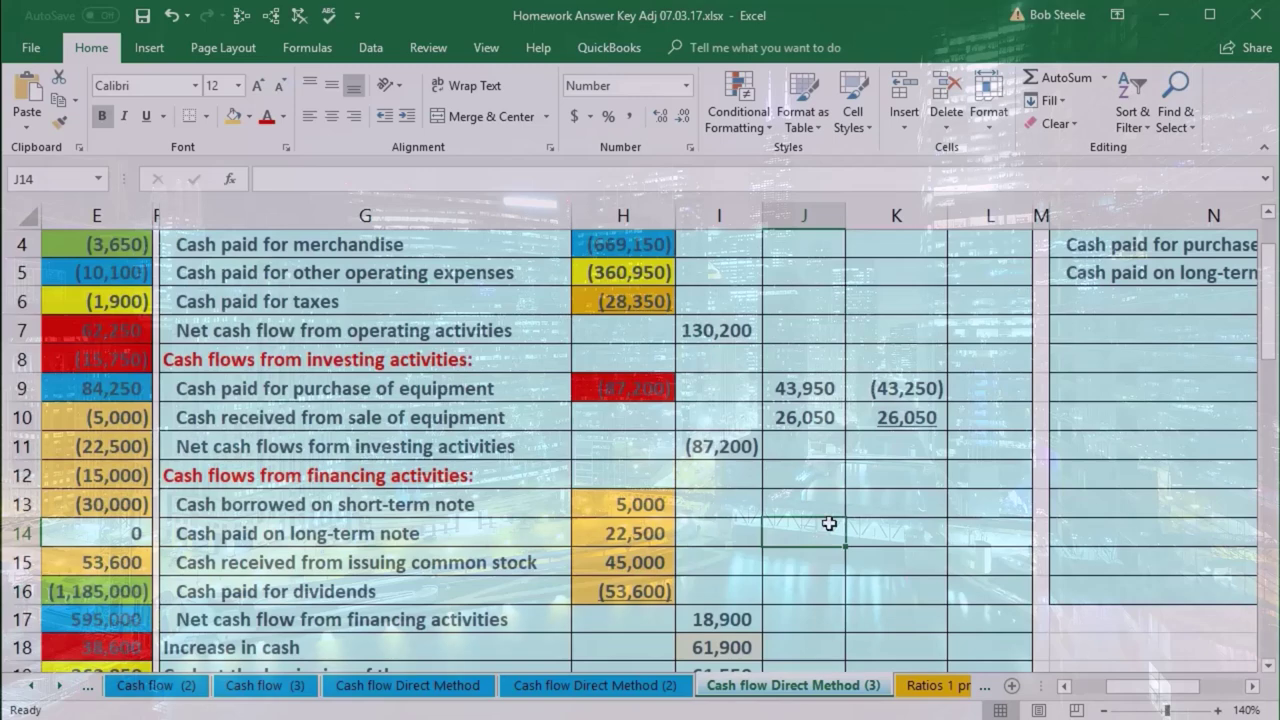
{"action": "type", "text": "="}
{"action": "key", "text": "Right"}
{"action": "key", "text": "Right"}
{"action": "key", "text": "Right"}
{"action": "key", "text": "Right"}
{"action": "key", "text": "Right"}
{"action": "key", "text": "Right"}
{"action": "key", "text": "Up"}
{"action": "key", "text": "Up"}
{"action": "key", "text": "Up"}
{"action": "key", "text": "Up"}
{"action": "key", "text": "Up"}
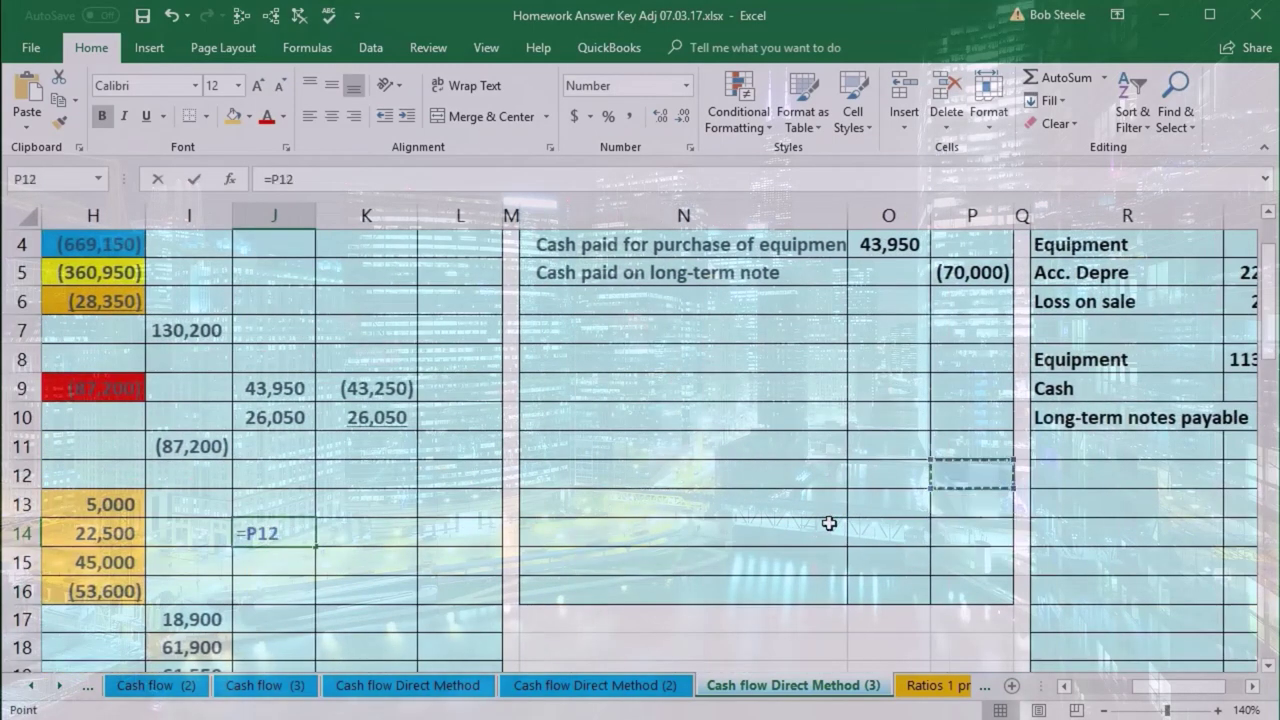
{"action": "key", "text": "Up"}
{"action": "key", "text": "Up"}
{"action": "key", "text": "Up"}
{"action": "key", "text": "Up"}
{"action": "key", "text": "Return"}
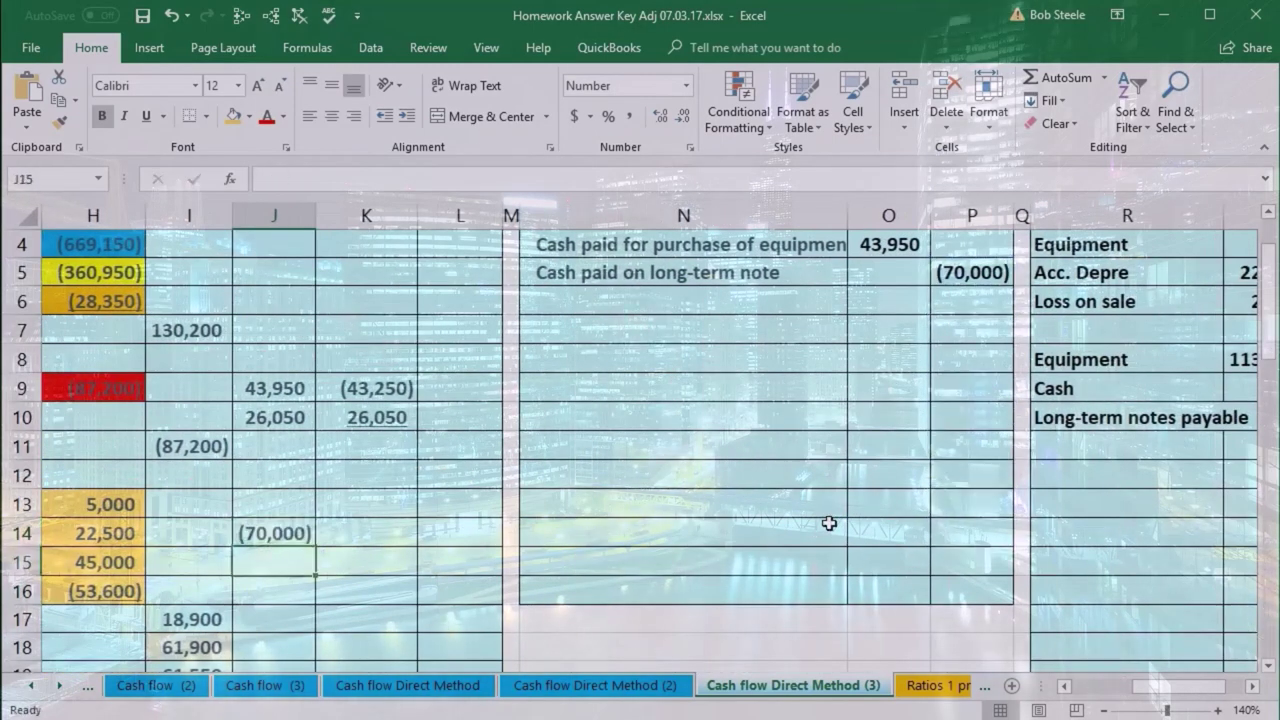
Enter =H14+J14 in K14 to calculate the adjusted cash paid on the long-term note.
{"action": "key", "text": "Left"}
{"action": "key", "text": "Left"}
{"action": "key", "text": "Left"}
{"action": "key", "text": "Right"}
{"action": "key", "text": "Right"}
{"action": "key", "text": "Right"}
{"action": "key", "text": "Right"}
{"action": "key", "text": "Up"}
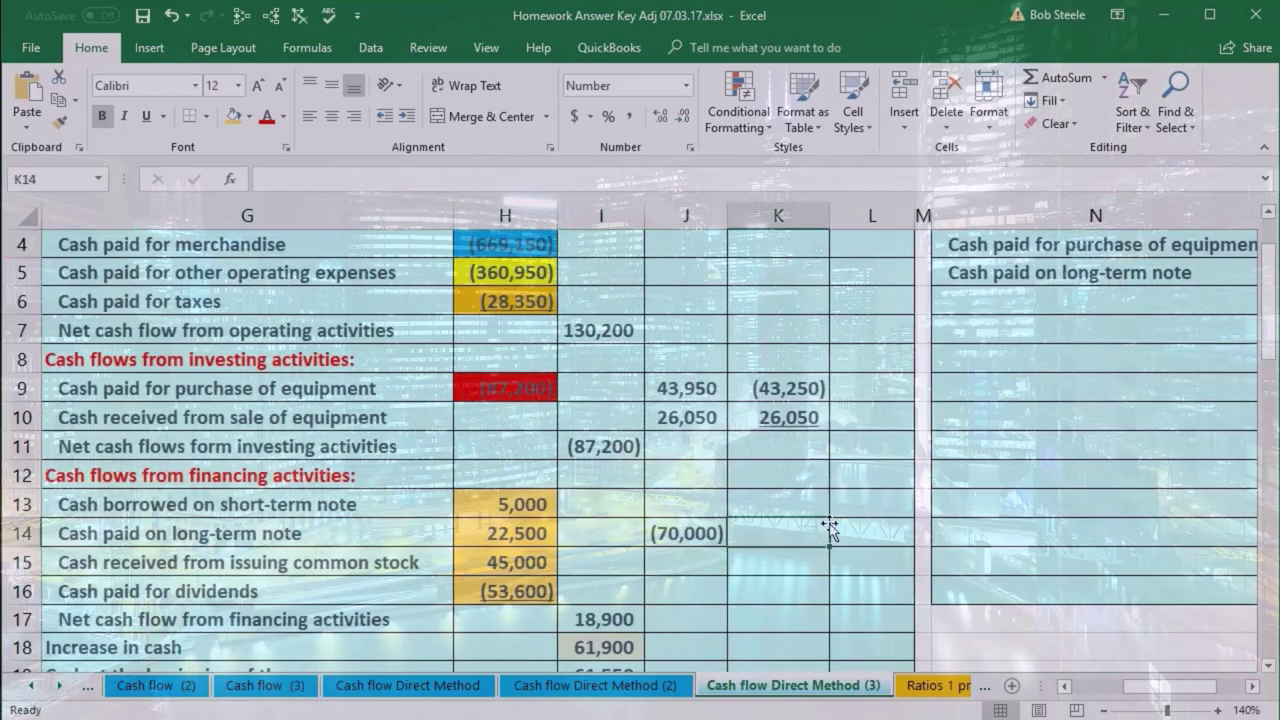
{"action": "type", "text": "="}
{"action": "key", "text": "Left"}
{"action": "key", "text": "Left"}
{"action": "key", "text": "Left"}
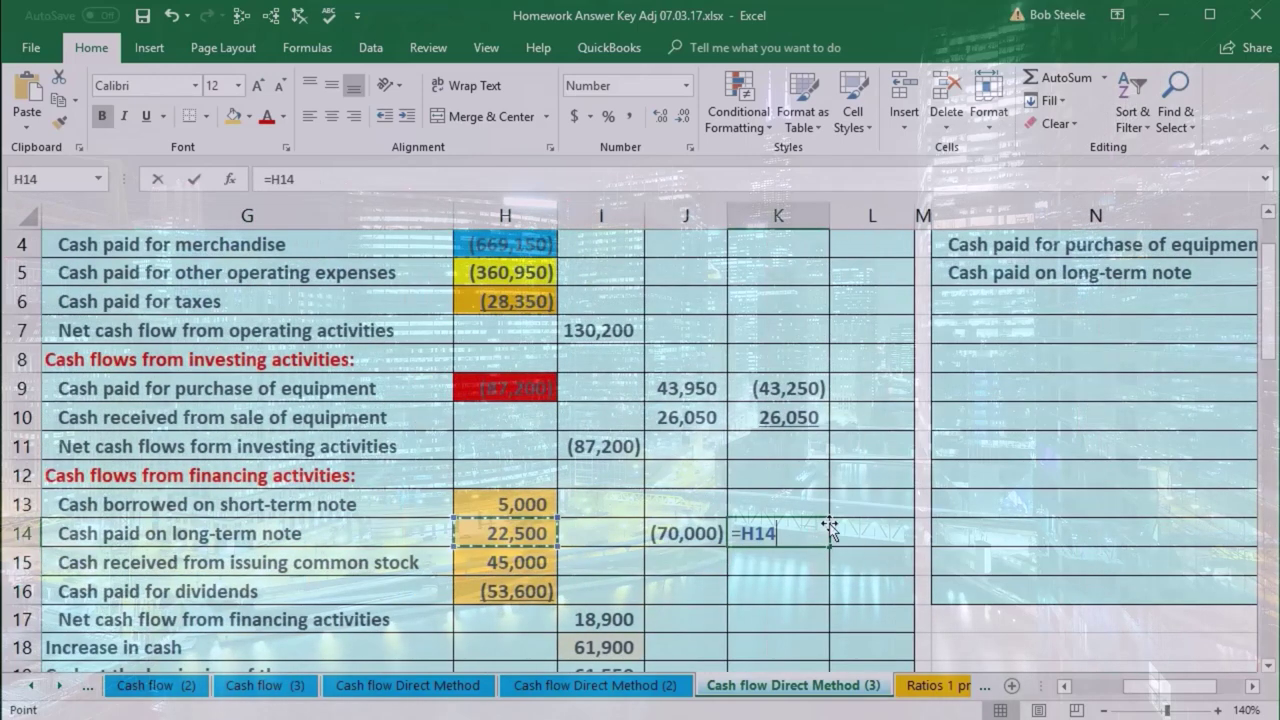
{"action": "type", "text": "+"}
{"action": "key", "text": "Left"}
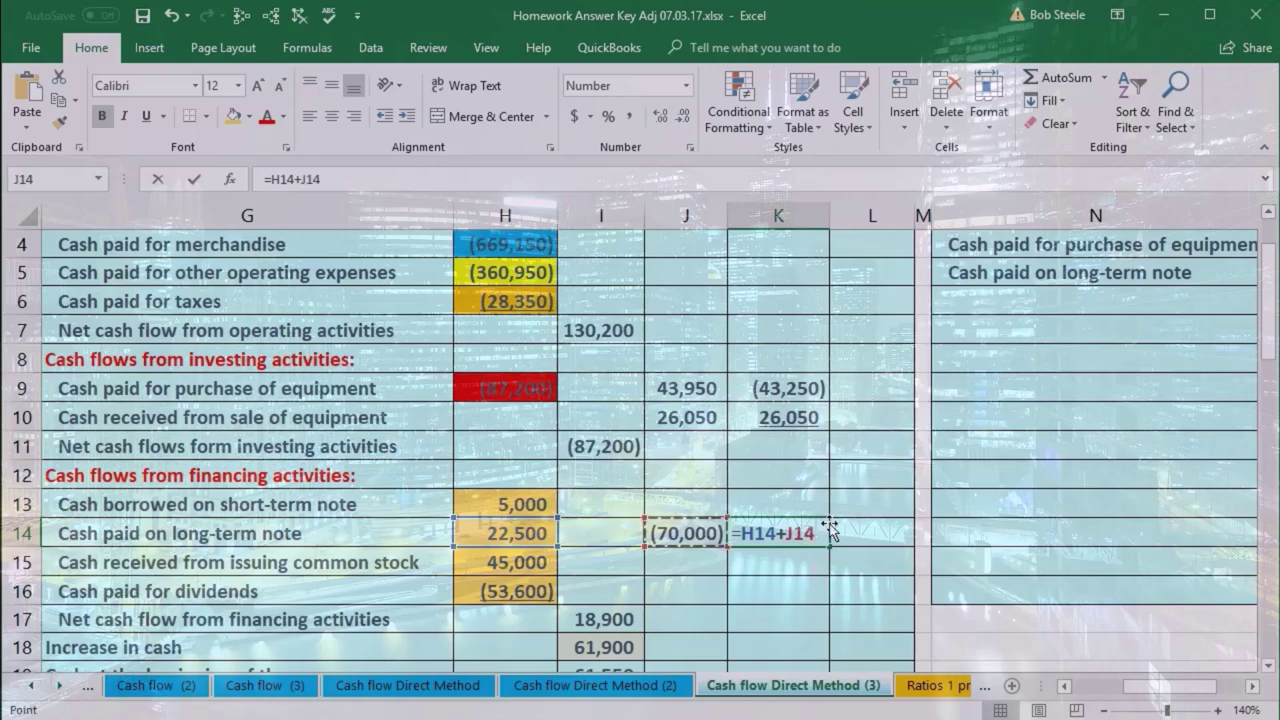
{"action": "key", "text": "Return"}
{"action": "left_click", "coordinate": [794, 537]}
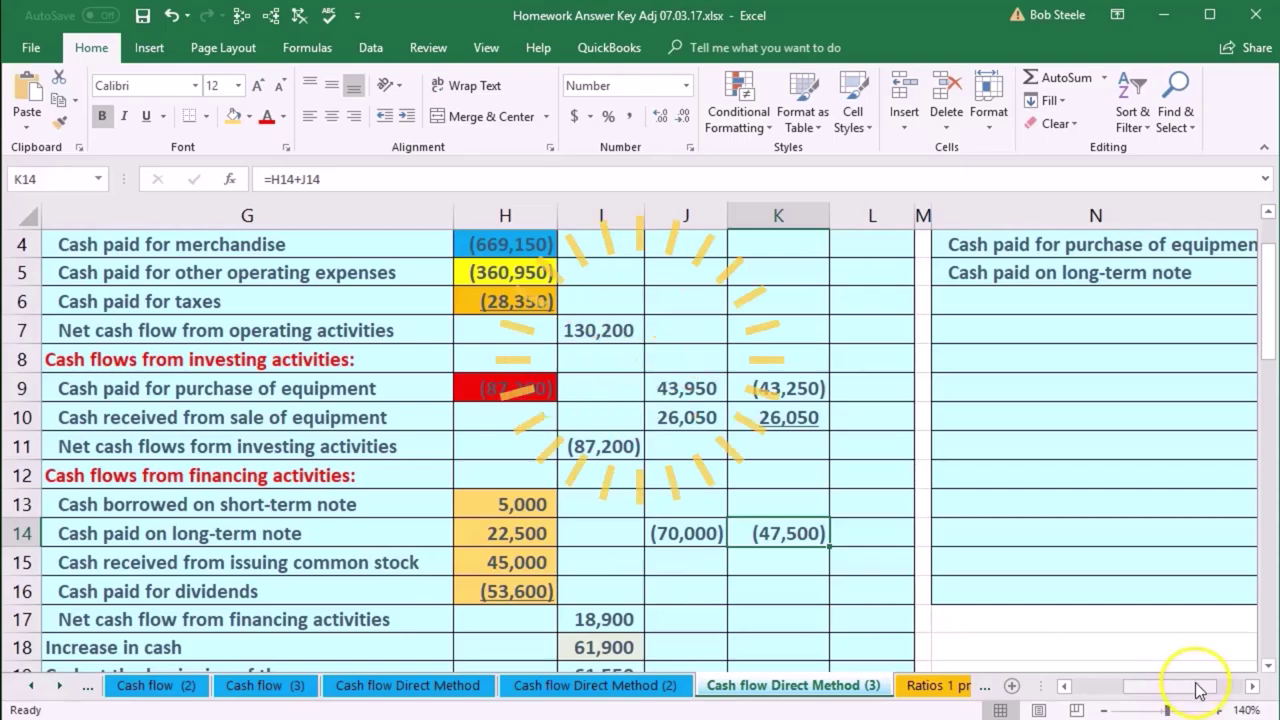
Check the adjusted long-term note payment against the amount paid to reduce the note in the source data, and return to the cash flow statement.
{"action": "left_click_drag", "start_coordinate": [1200, 690], "coordinate": [1110, 686]}
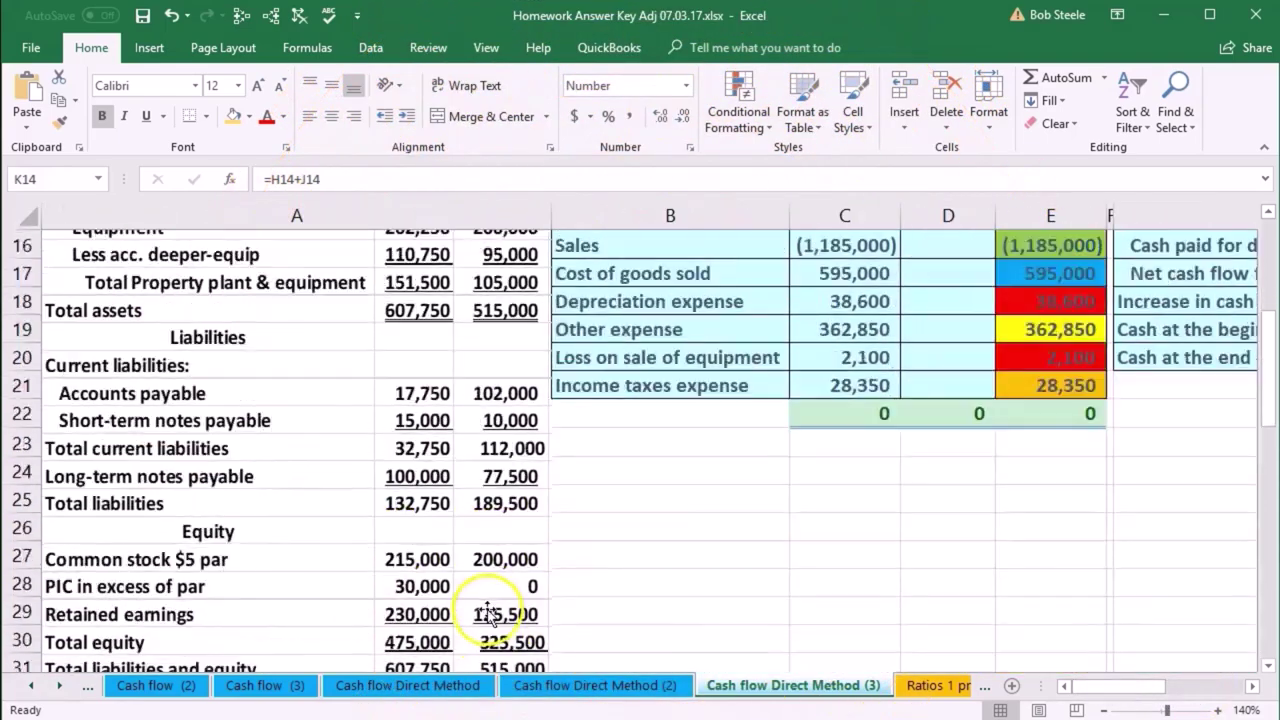
{"action": "scroll", "coordinate": [487, 612], "scroll_direction": "down", "scroll_amount": 6}
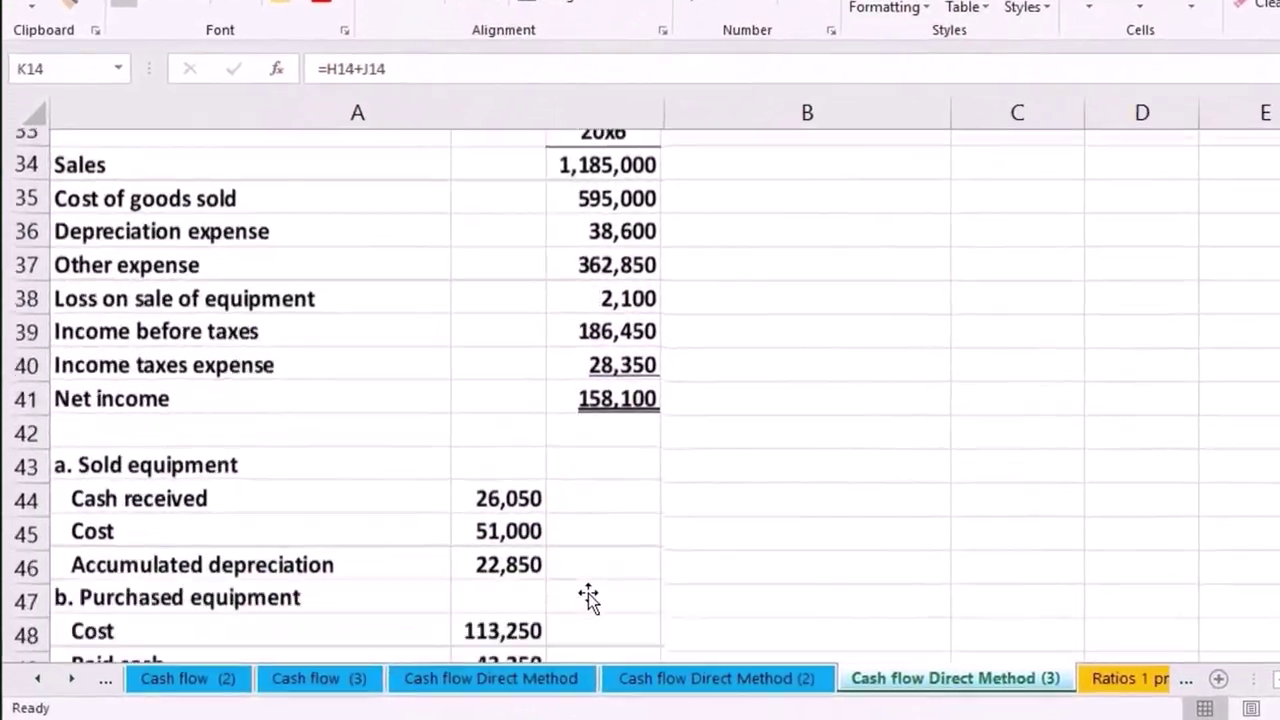
{"action": "scroll", "coordinate": [588, 597], "scroll_direction": "down", "scroll_amount": 3}
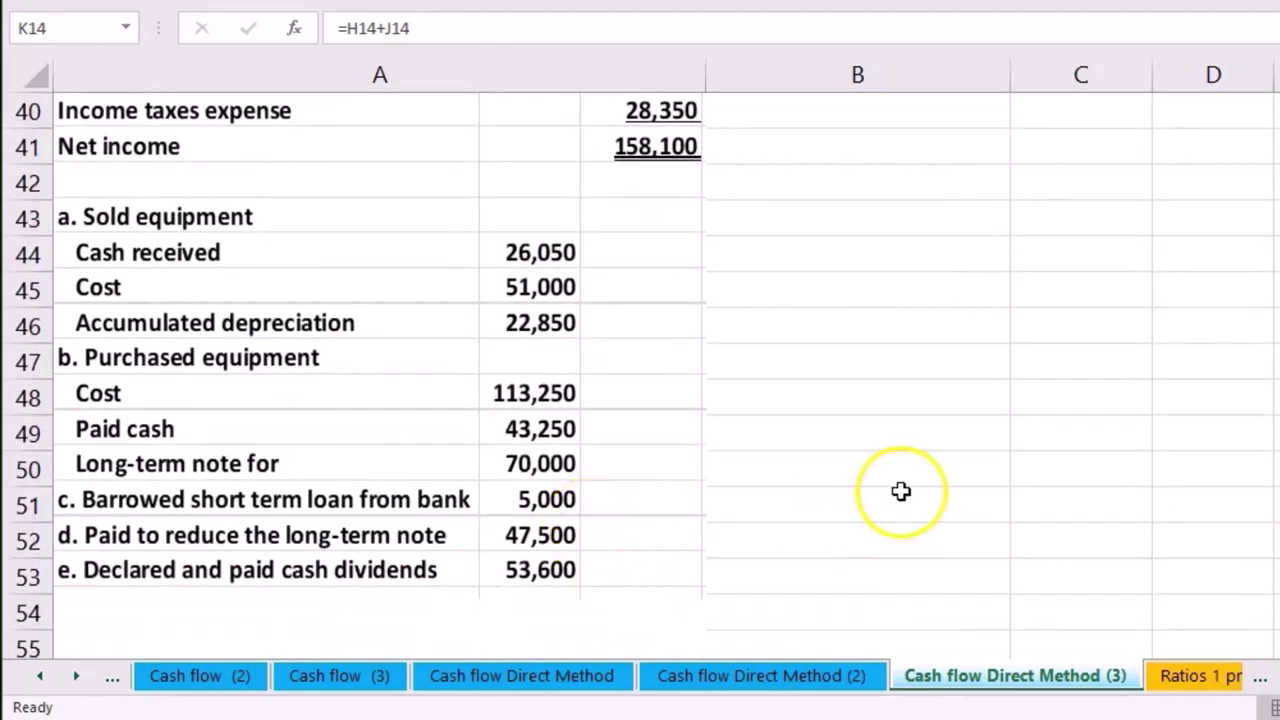
{"action": "scroll", "coordinate": [901, 491], "scroll_direction": "up", "scroll_amount": 13}
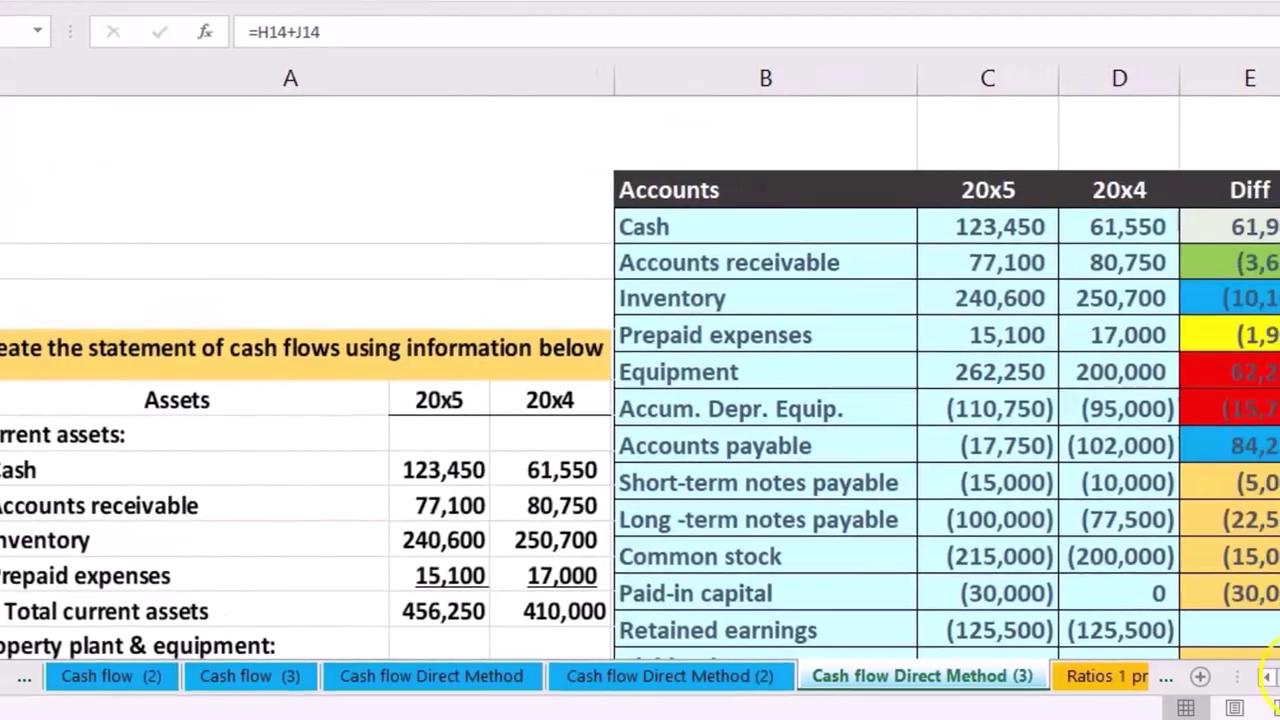
{"action": "left_click", "coordinate": [1272, 678]}
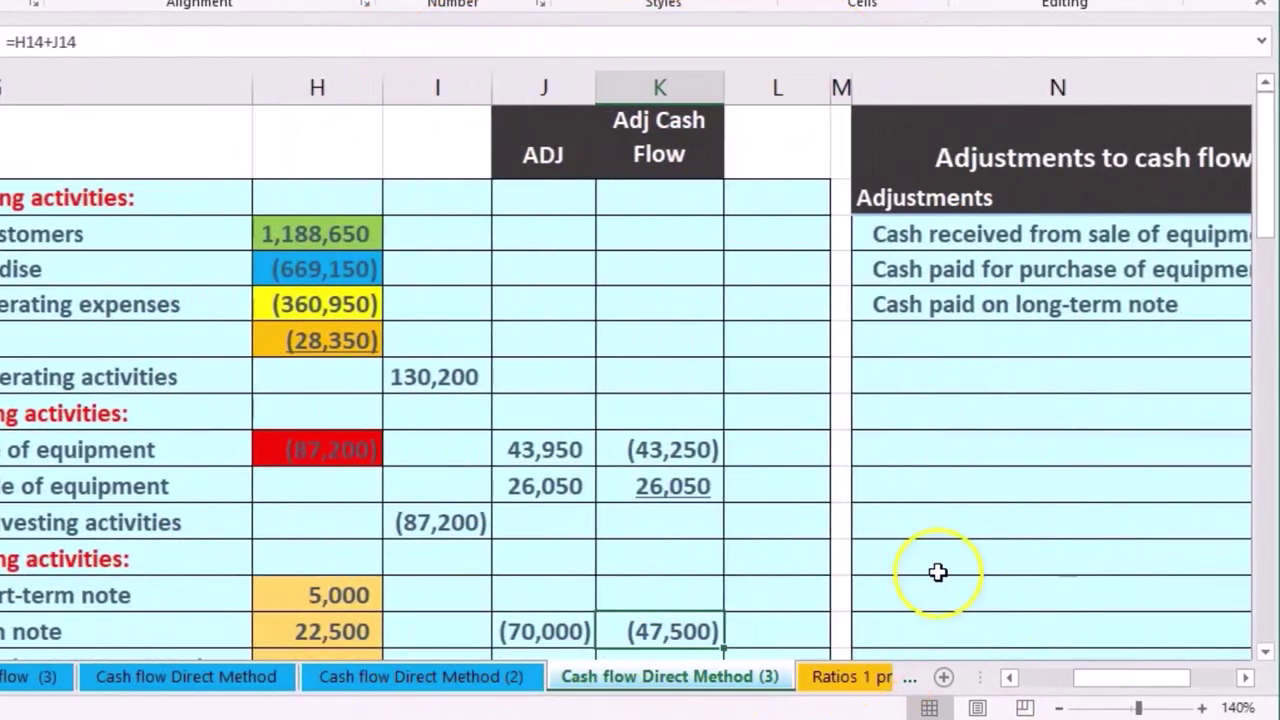
{"action": "scroll", "coordinate": [943, 578], "scroll_direction": "down", "scroll_amount": 1}
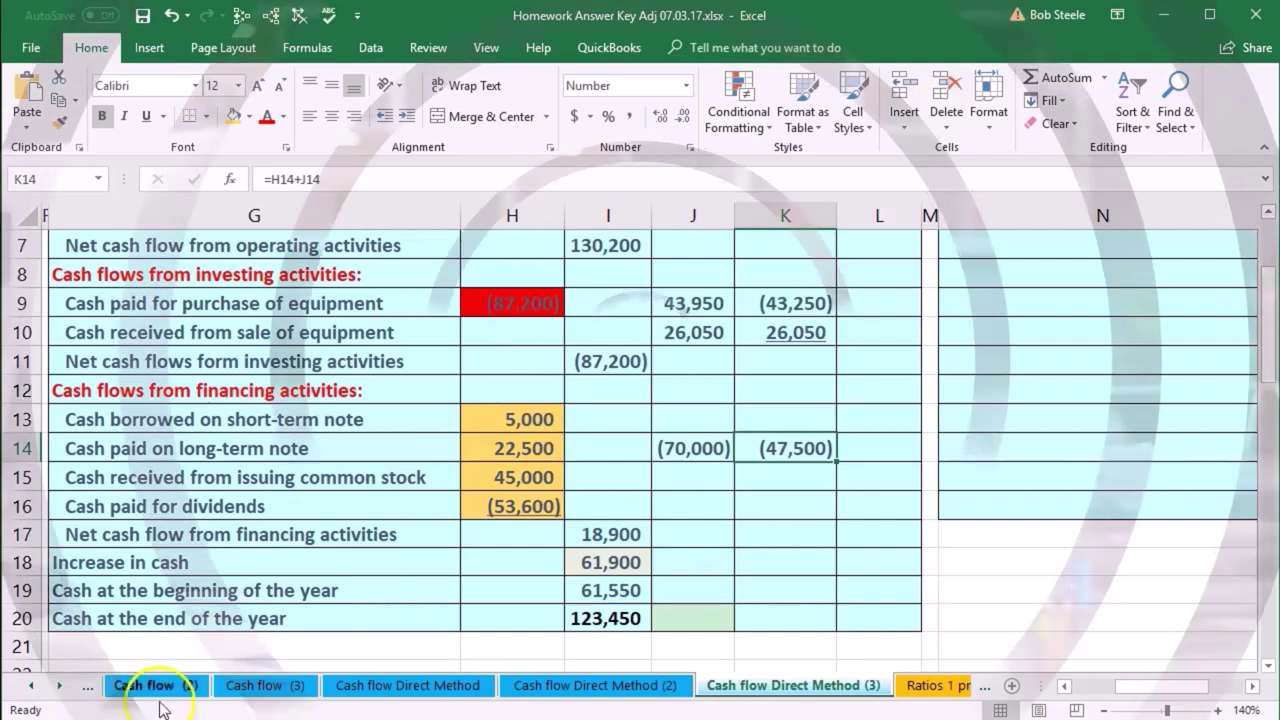
Calculate the adjusted cash flow for cash received from customers in K3 by adding J3 to H3.
{"action": "scroll", "coordinate": [792, 615], "scroll_direction": "up", "scroll_amount": 2}
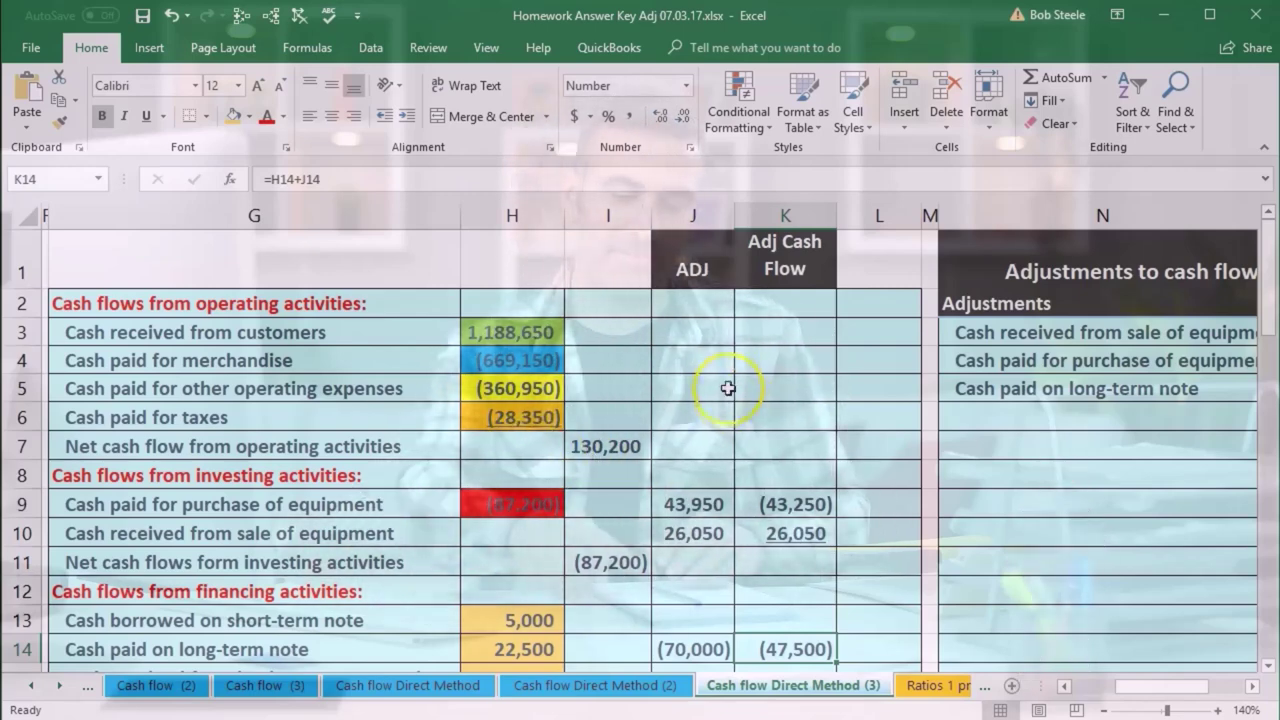
{"action": "left_click", "coordinate": [709, 333]}
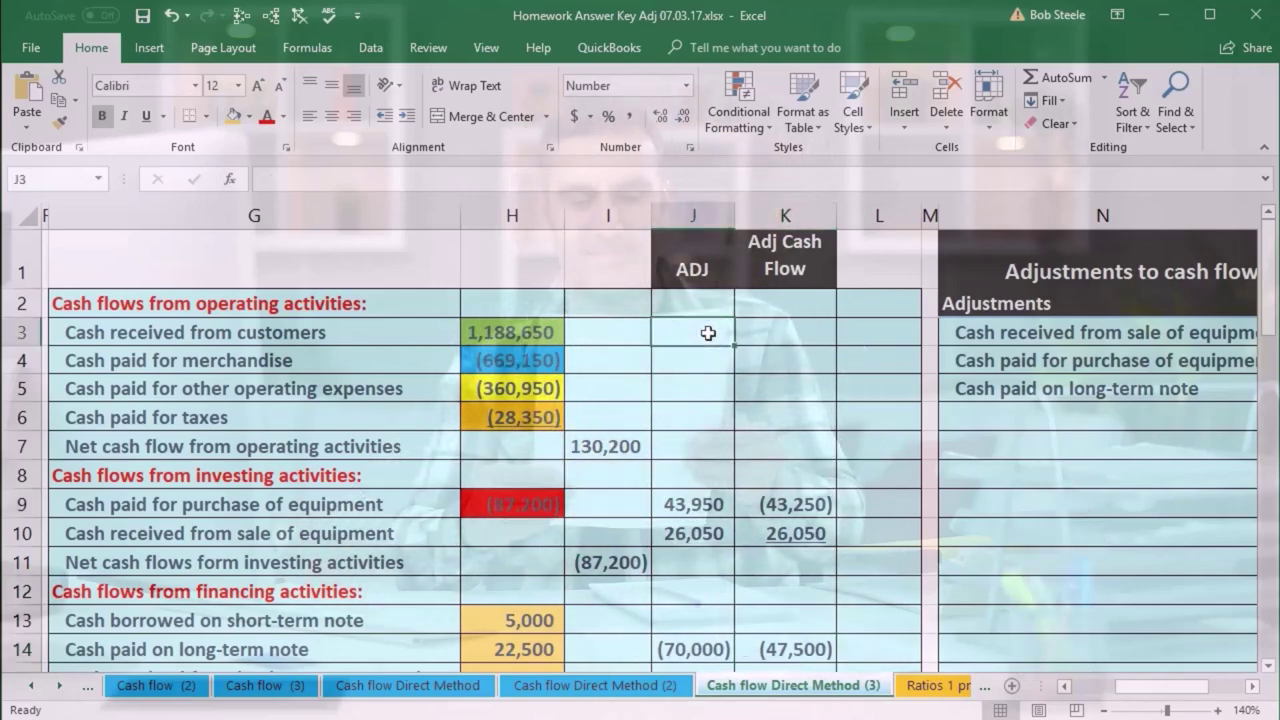
{"action": "key", "text": "Left"}
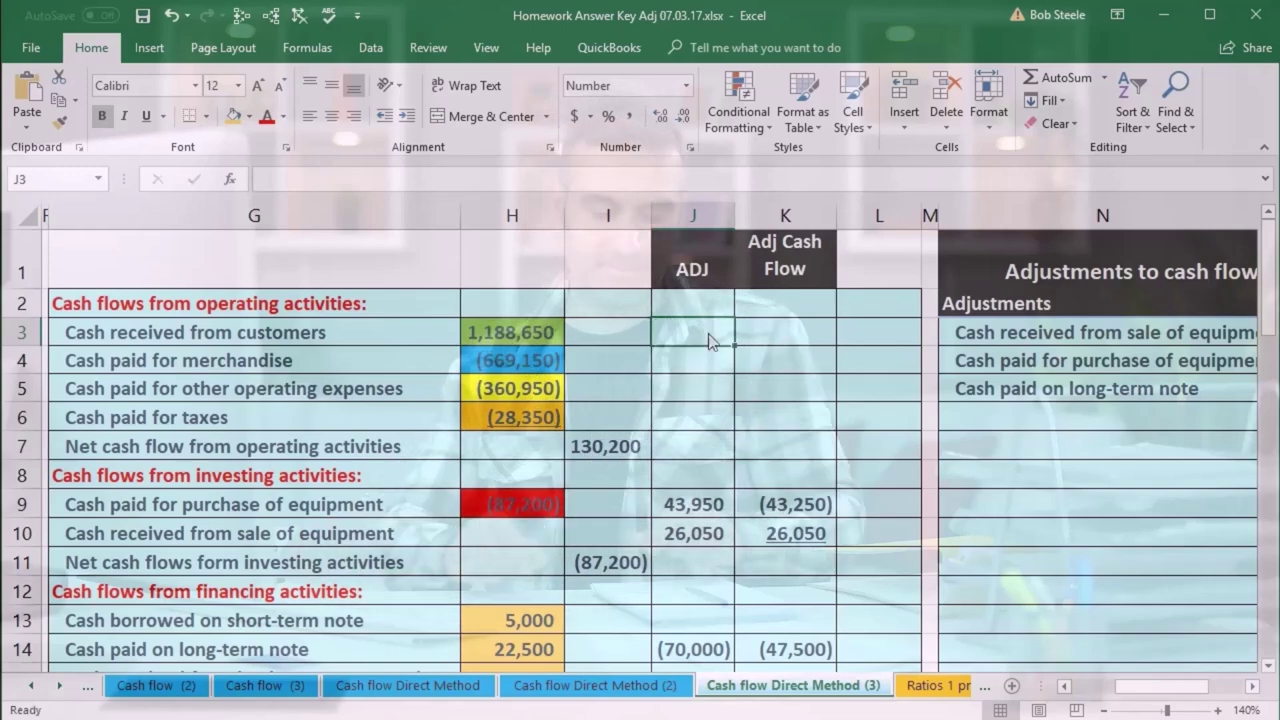
{"action": "key", "text": "Tab"}
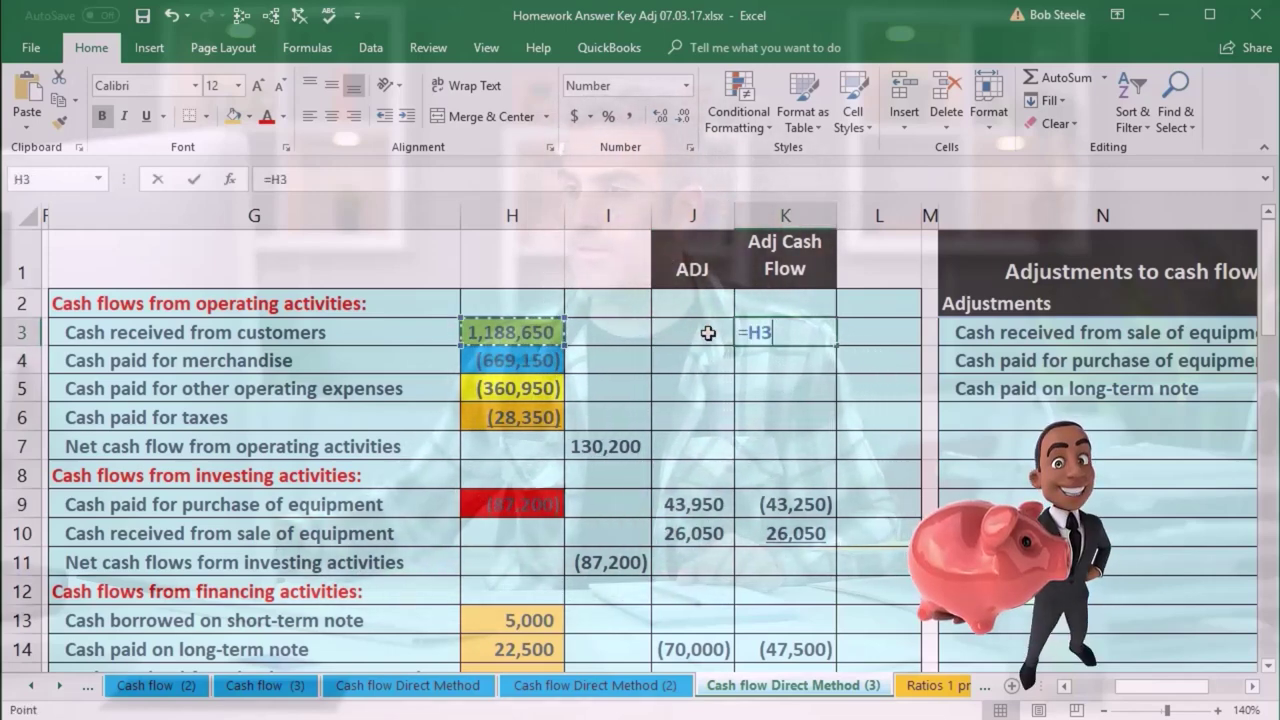
{"action": "left_click", "coordinate": [708, 333]}
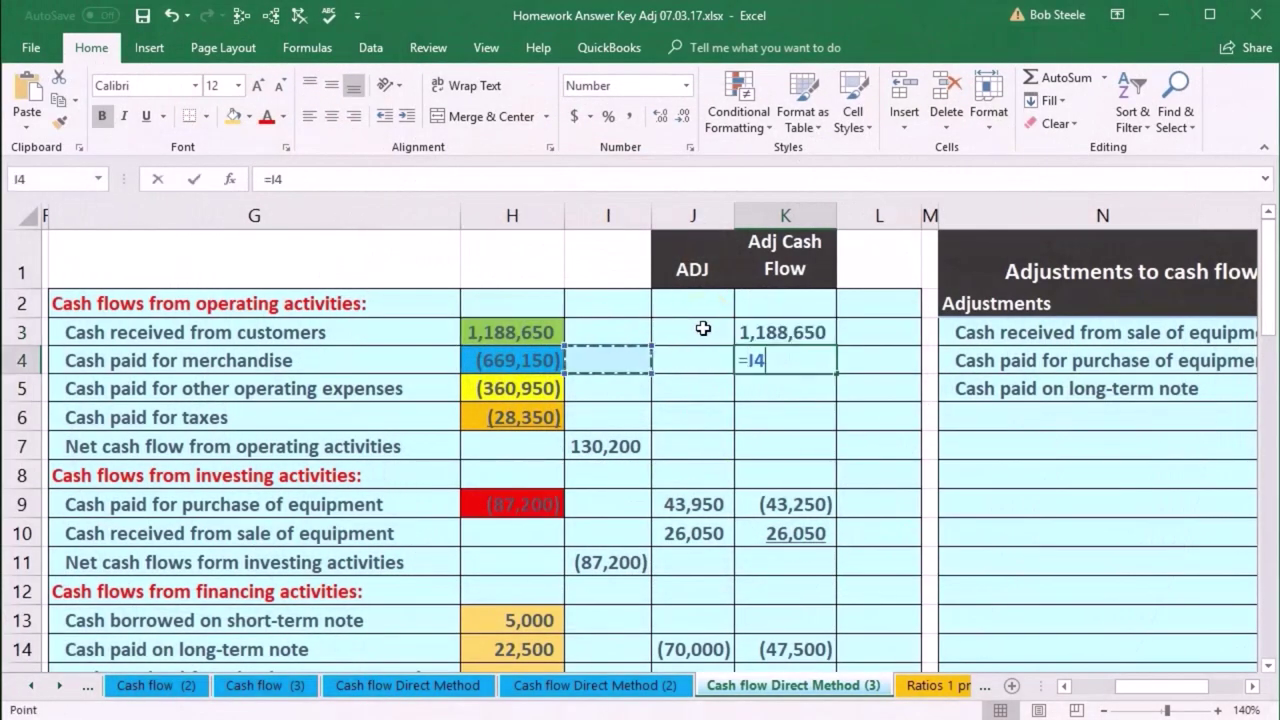
Complete the K4 formula to calculate adjusted cash paid for merchandise by adding J4 to H4.
{"action": "type", "text": "+"}
{"action": "left_click", "coordinate": [703, 330]}
{"action": "key", "text": "Return"}
Enter =H5+J5 in K5 to calculate the adjusted cash paid for other operating expenses.
{"action": "type", "text": "+"}
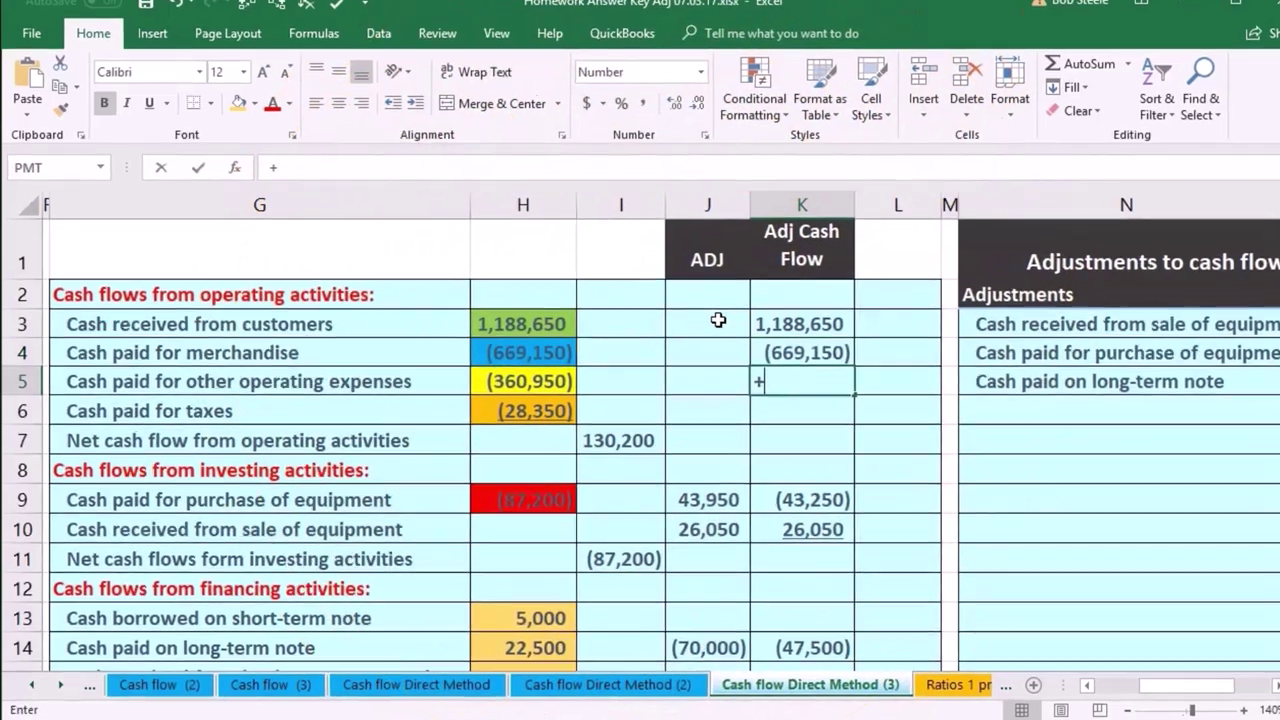
{"action": "key", "text": "BackSpace"}
{"action": "type", "text": "="}
{"action": "key", "text": "Left"}
{"action": "type", "text": "+"}
{"action": "key", "text": "Left"}
{"action": "key", "text": "Return"}
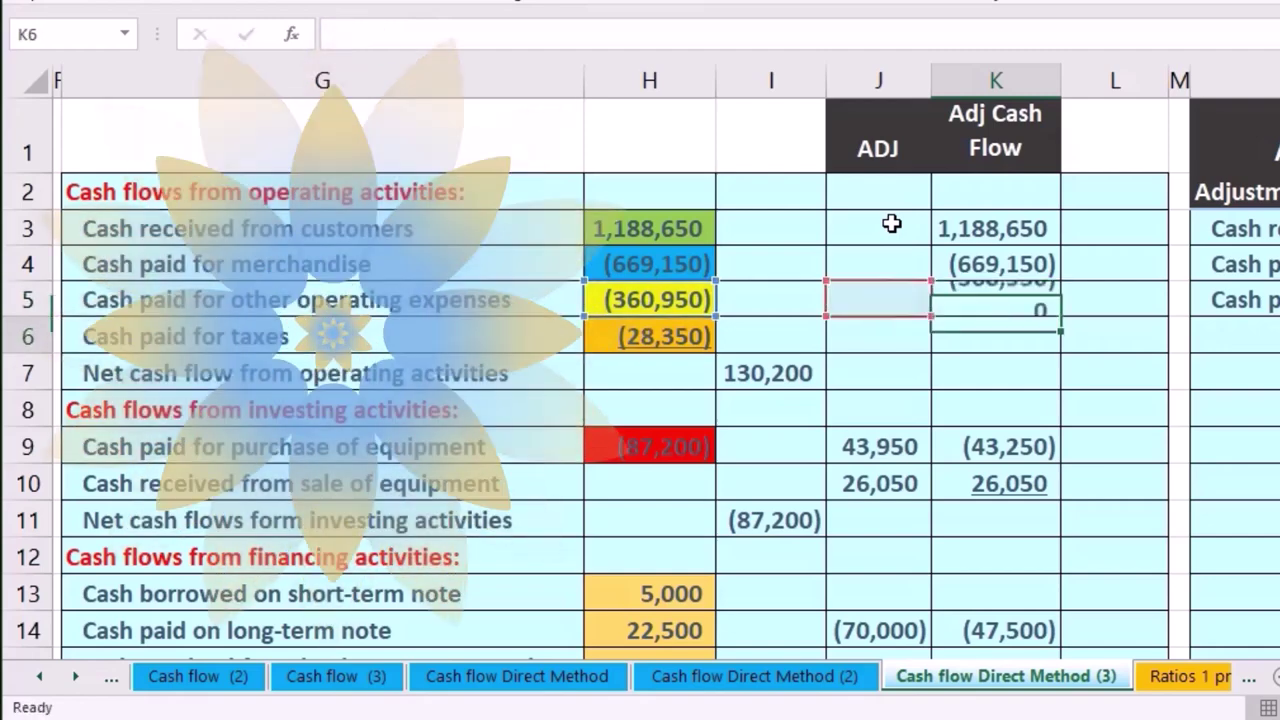
Enter =H6+J6 in K6 to calculate the adjusted cash paid for taxes.
{"action": "type", "text": "="}
{"action": "key", "text": "Left"}
{"action": "key", "text": "Left"}
{"action": "key", "text": "Left"}
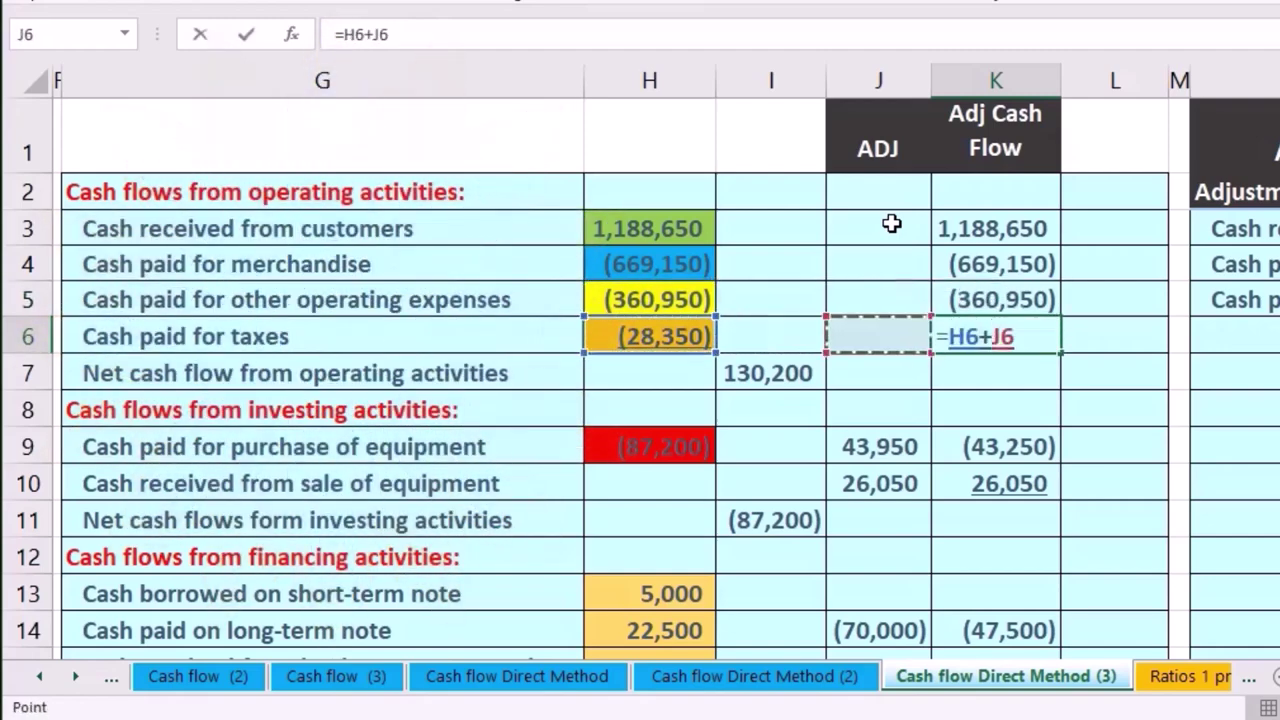
{"action": "key", "text": "Return"}
Total the adjusted operating cash flows in L7 with =SUM(K3:K6).
{"action": "key", "text": "Right"}
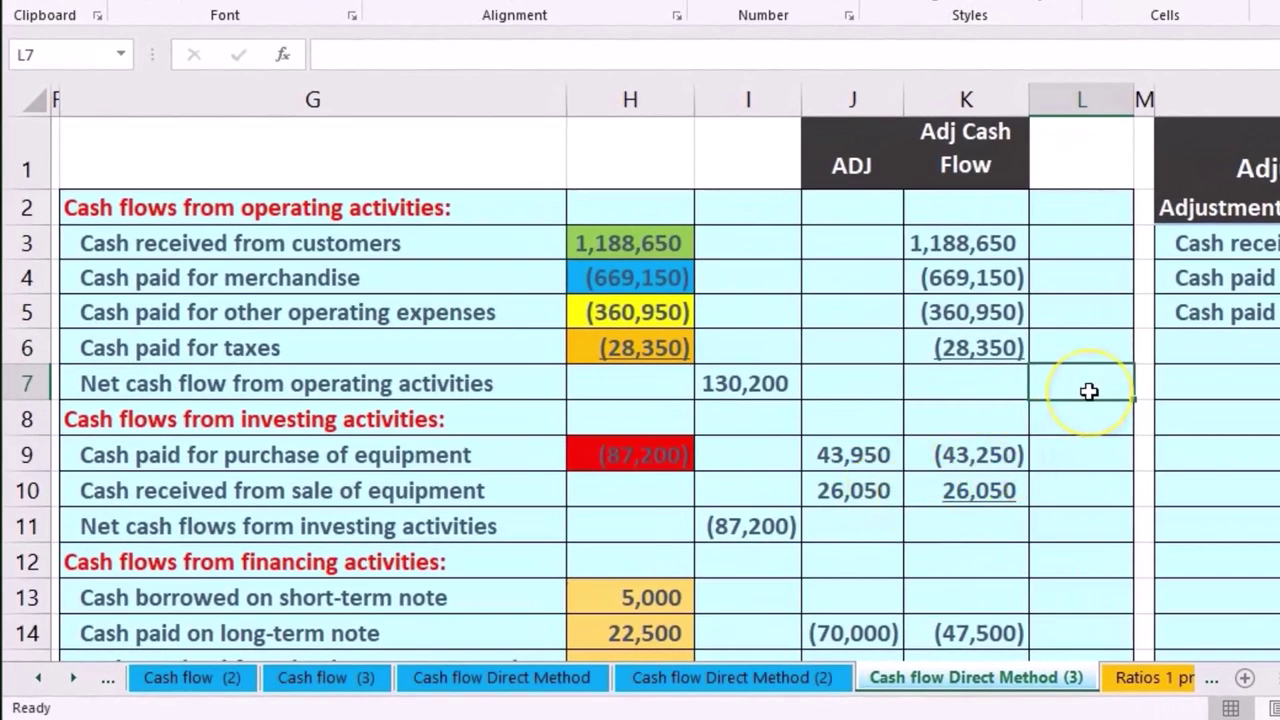
{"action": "type", "text": "sum("}
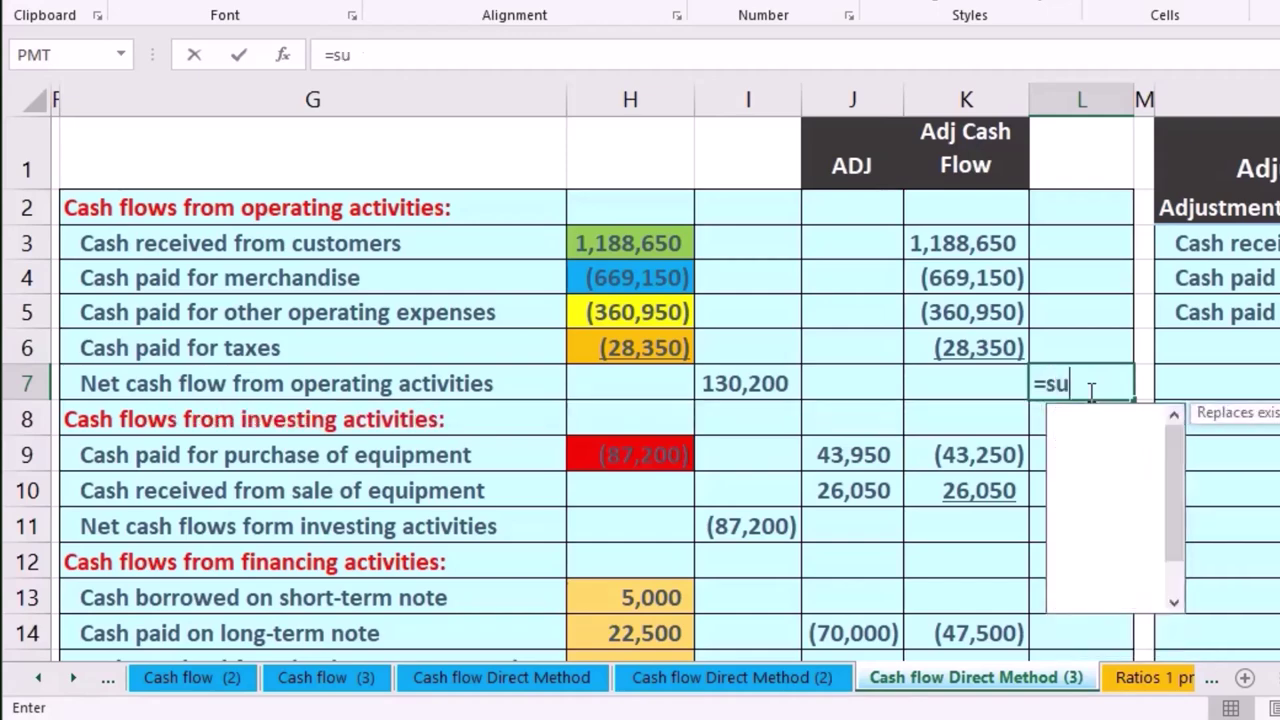
{"action": "key", "text": "Left"}
{"action": "key", "text": "shift+Up"}
{"action": "key", "text": "shift+Up"}
{"action": "key", "text": "shift+Up"}
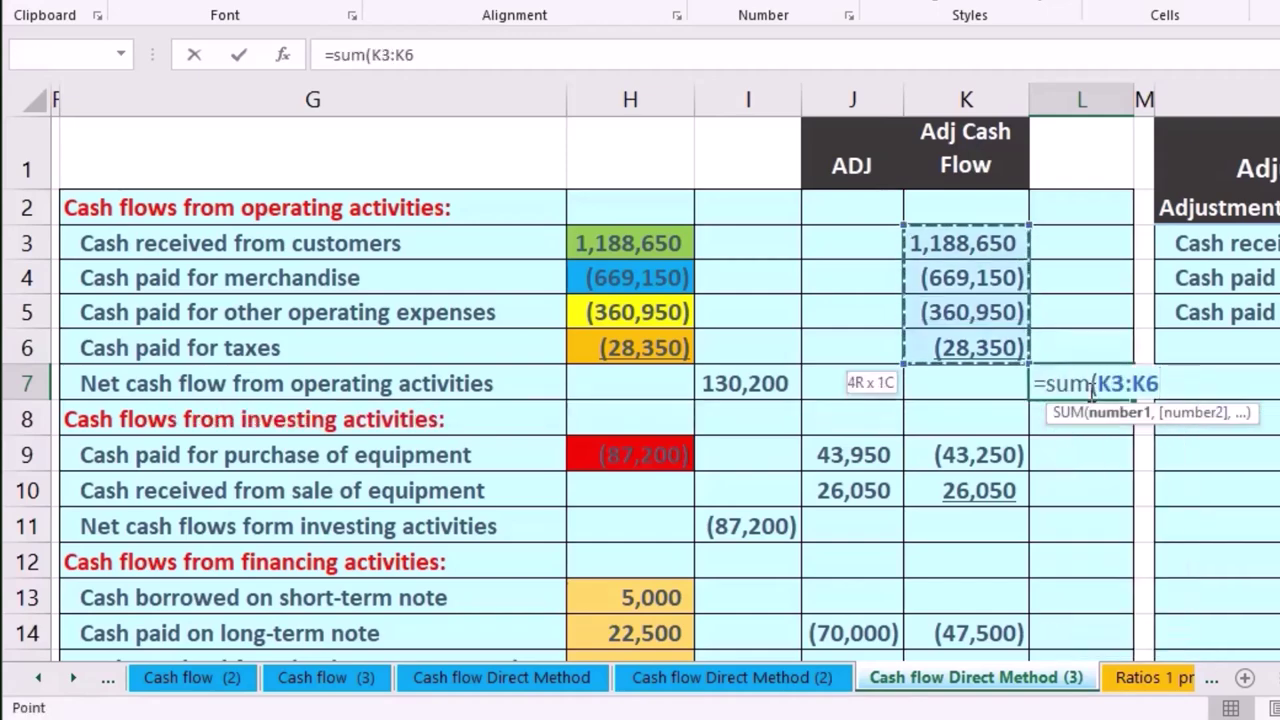
{"action": "key", "text": "Return"}
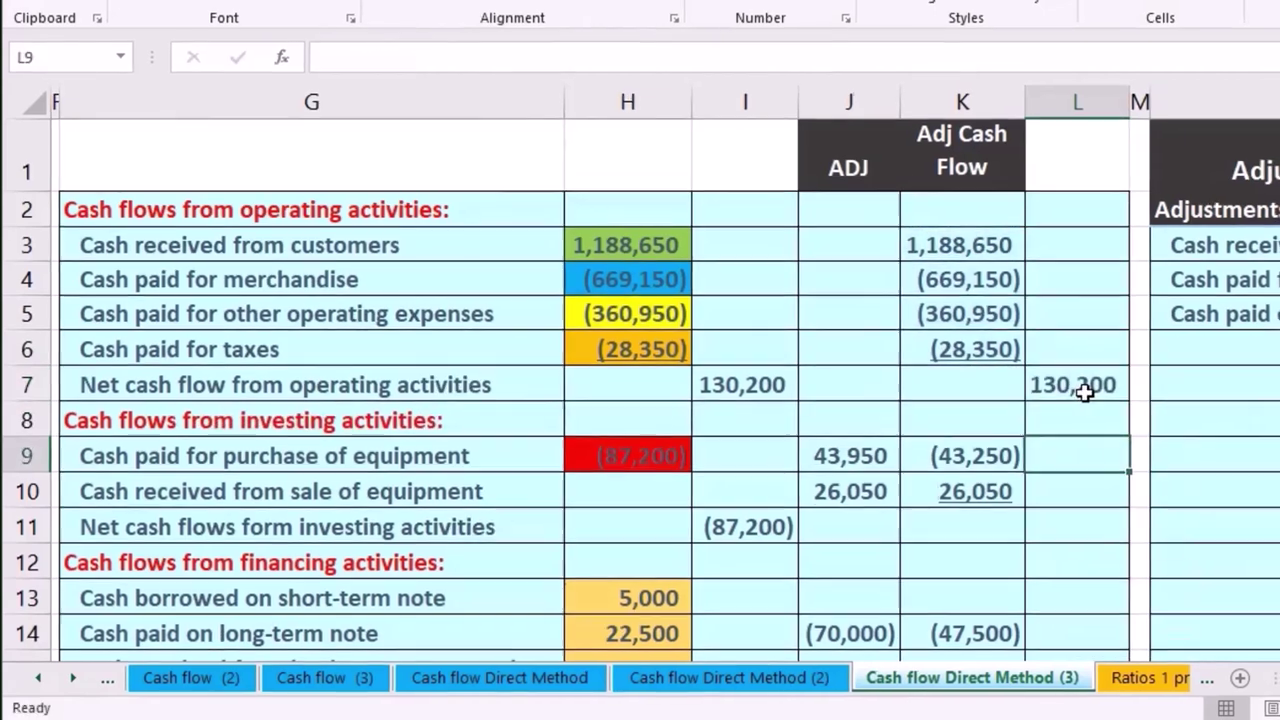
Examine the original net investing cash flow in I11 and the adjusted equipment amounts in K9:K10.
{"action": "key", "text": "Down"}
{"action": "key", "text": "Left"}
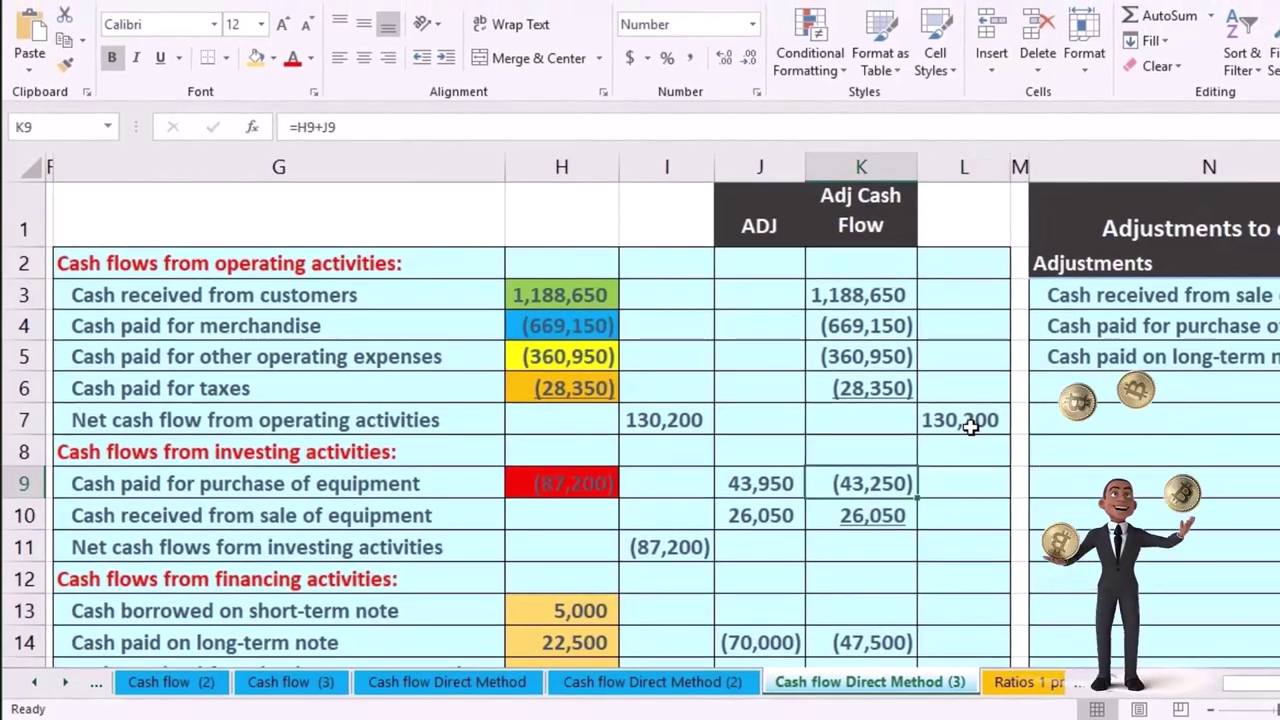
{"action": "key", "text": "Down"}
{"action": "key", "text": "Down"}
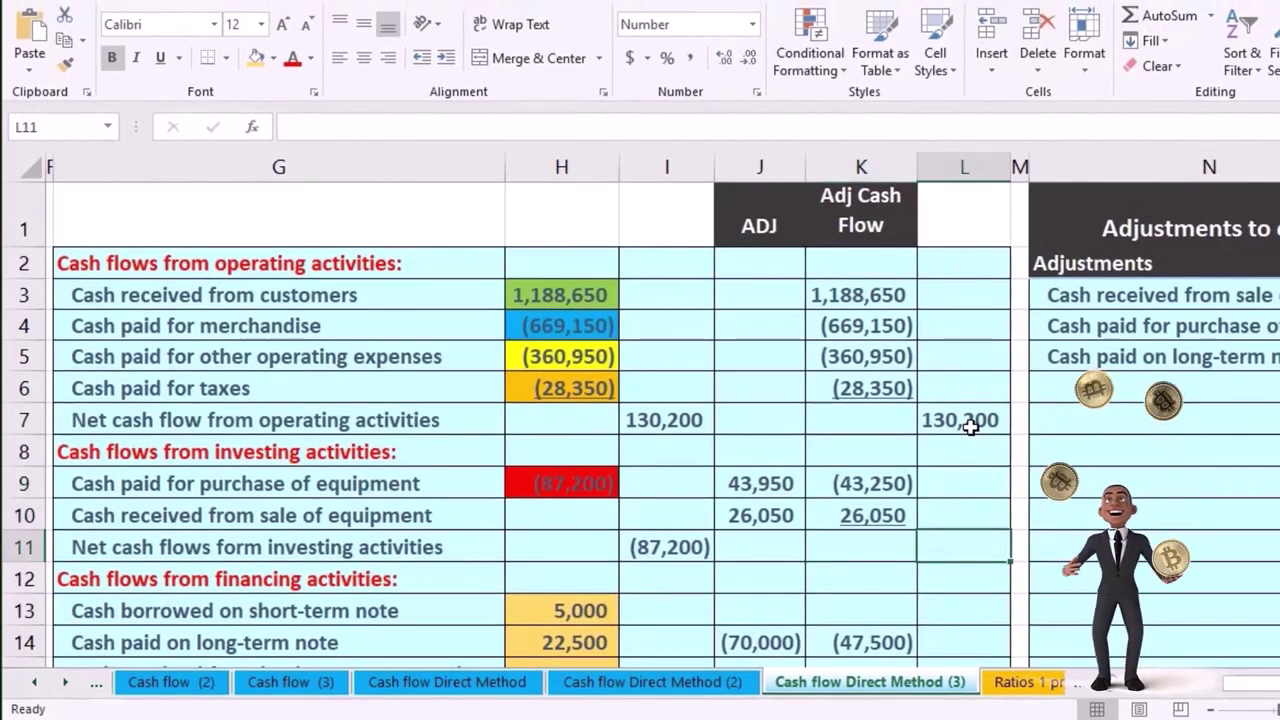
{"action": "key", "text": "Right"}
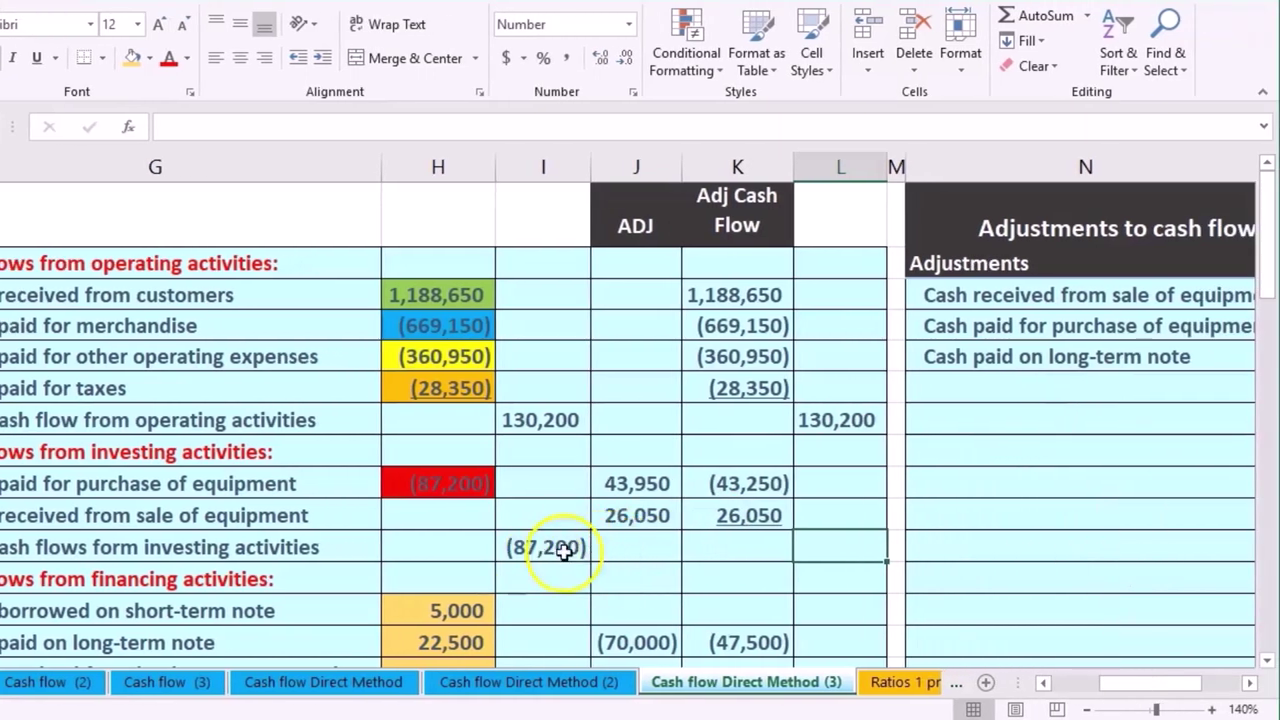
{"action": "left_click", "coordinate": [514, 563]}
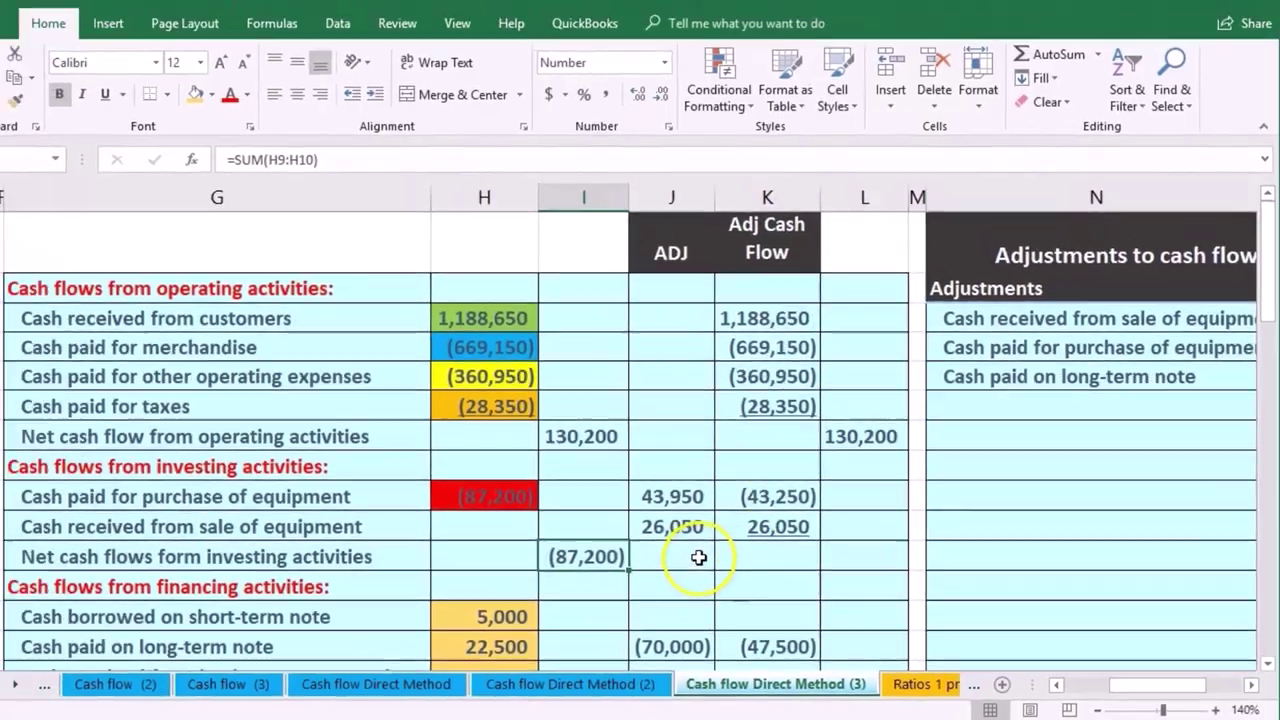
{"action": "left_click", "coordinate": [665, 547]}
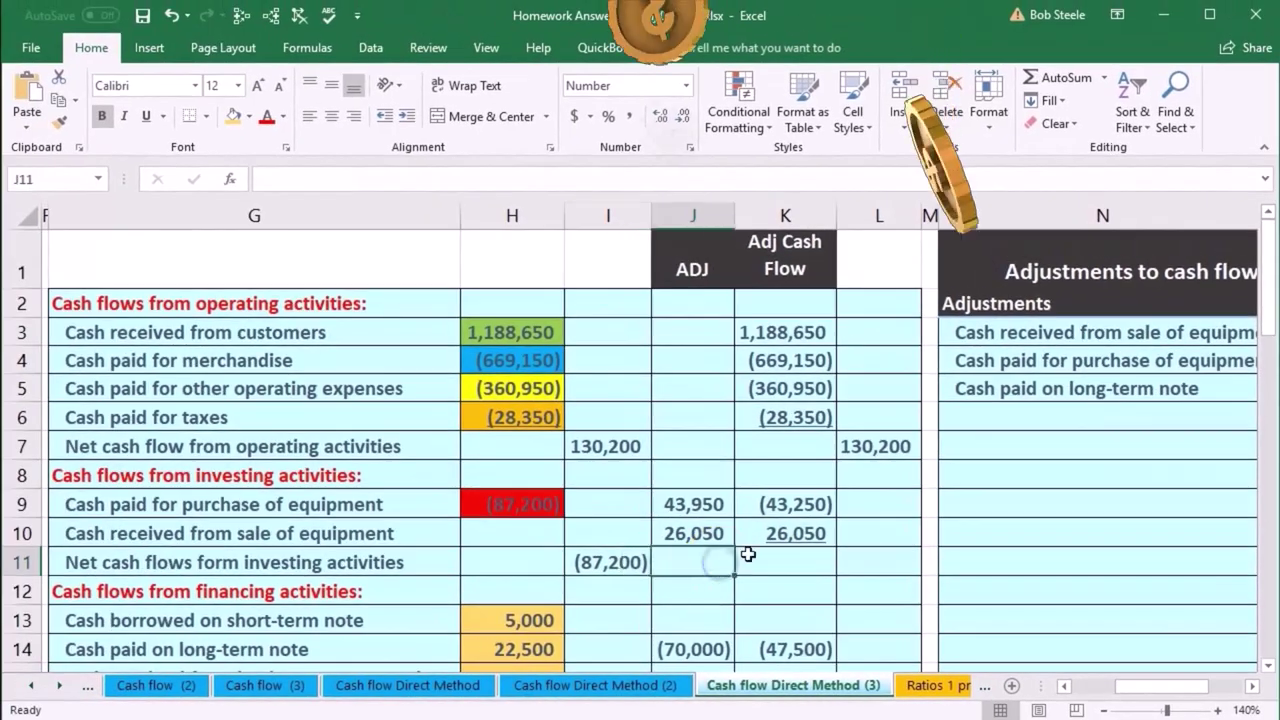
{"action": "left_click_drag", "start_coordinate": [777, 505], "coordinate": [776, 538]}
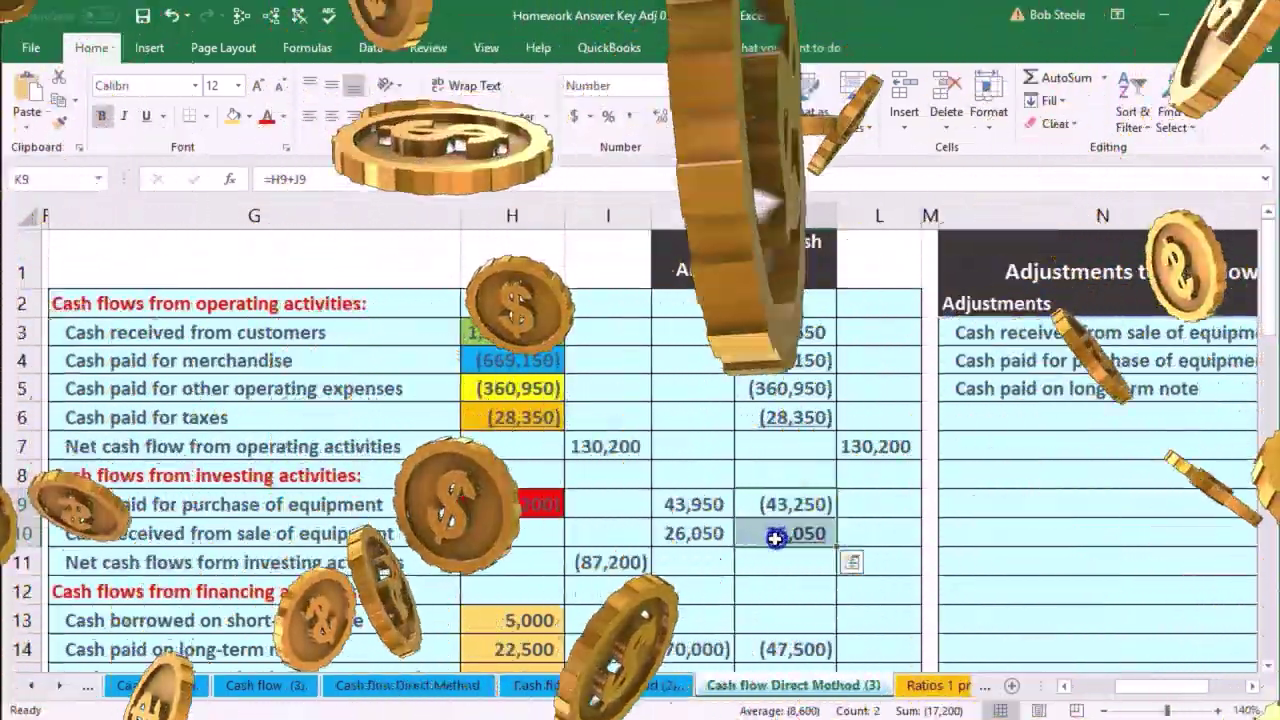
{"action": "left_click", "coordinate": [608, 562]}
Total the adjusted investing cash flows in L11 with =SUM(K9:K10).
{"action": "left_click", "coordinate": [896, 561]}
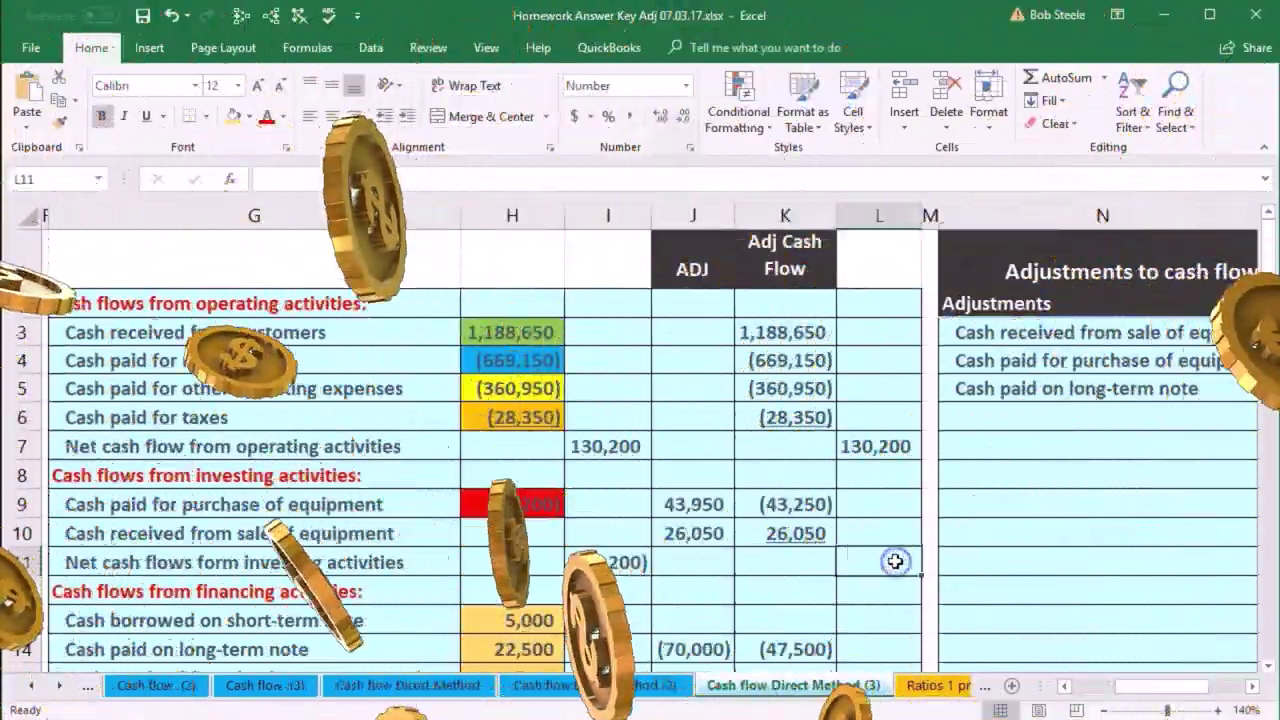
{"action": "type", "text": "=sum"}
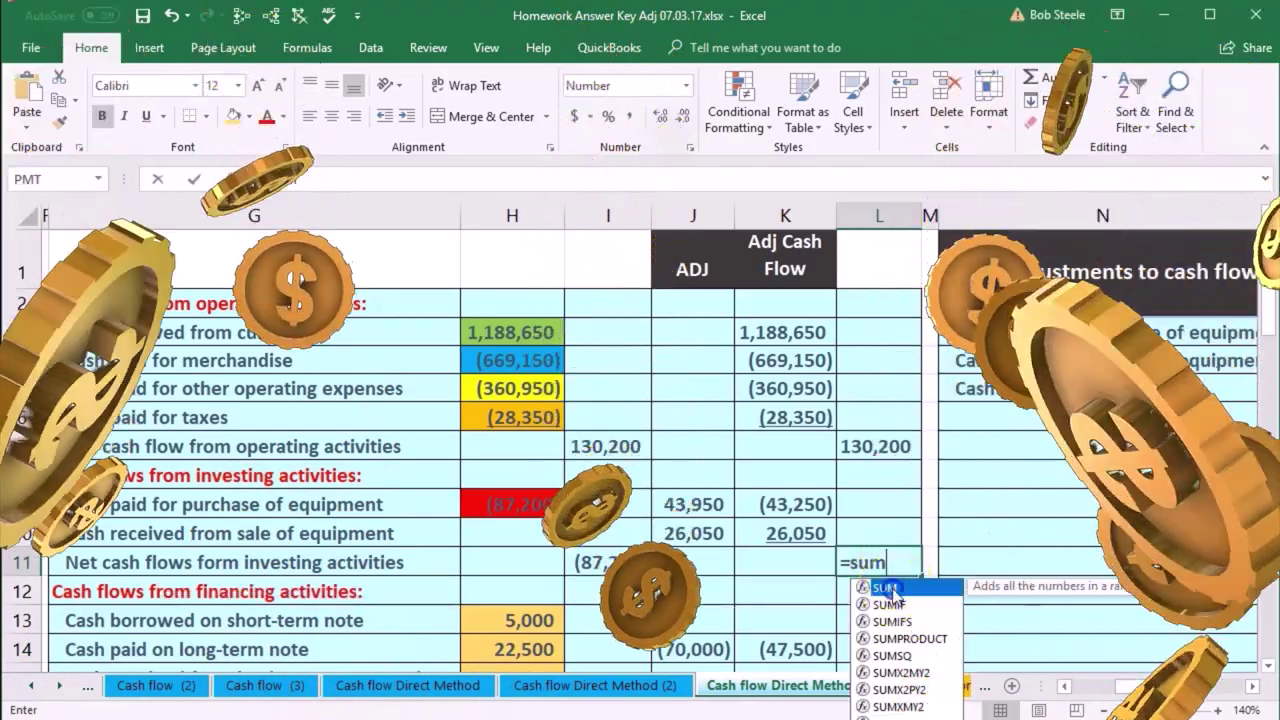
{"action": "type", "text": "("}
{"action": "left_click_drag", "start_coordinate": [806, 504], "coordinate": [803, 530]}
{"action": "key", "text": "Return"}
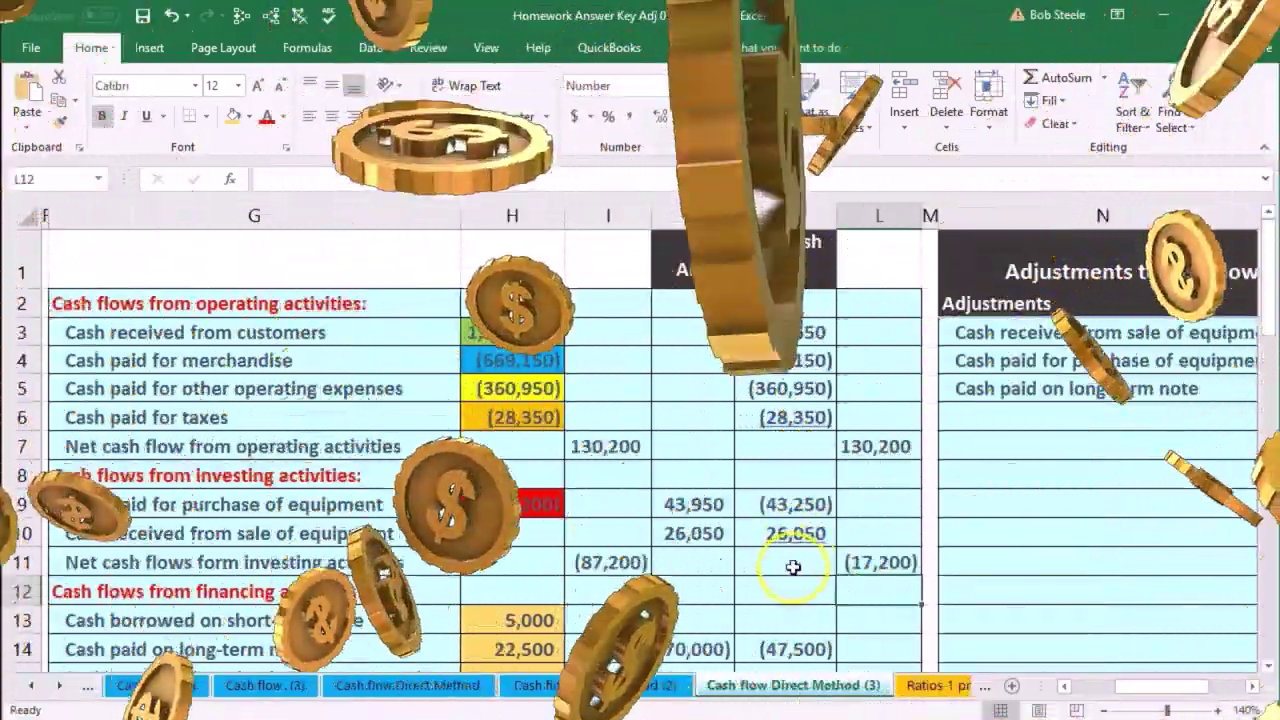
{"action": "key", "text": "Up"}
Enter =H13+J13 in K13 to calculate the adjusted cash borrowed on the short-term note.
{"action": "scroll", "coordinate": [846, 503], "scroll_direction": "down", "scroll_amount": 1}
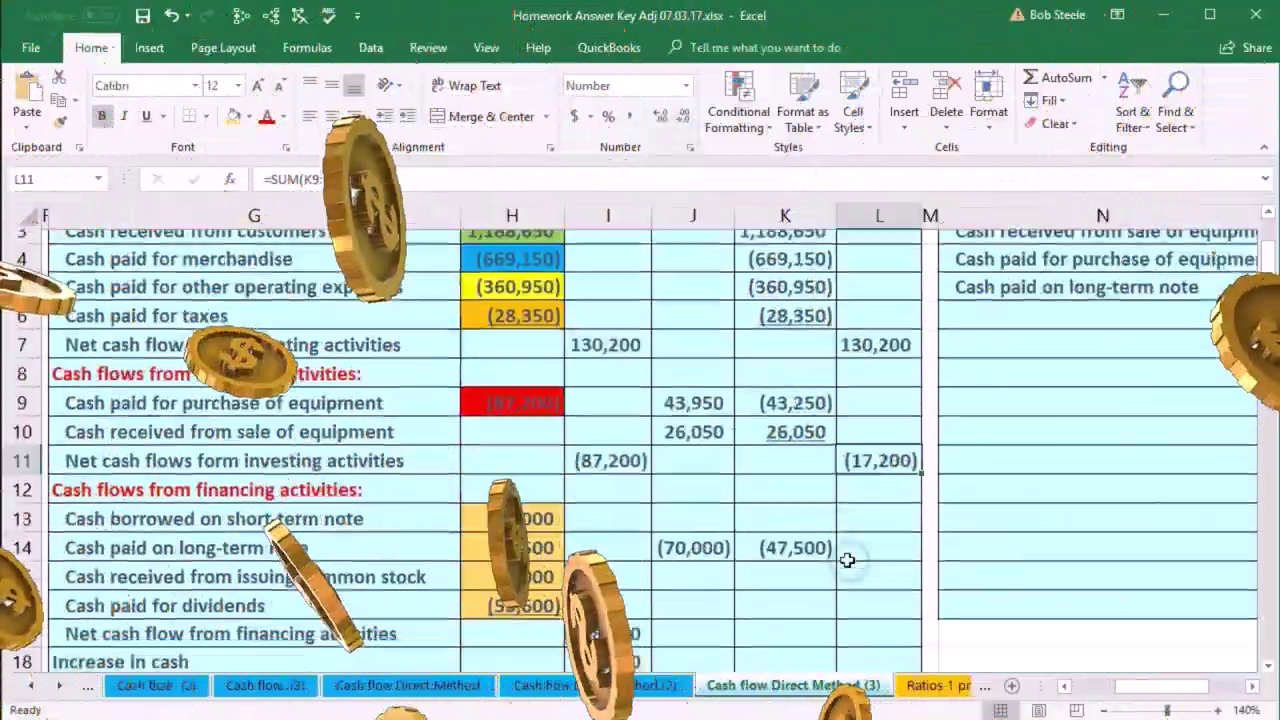
{"action": "left_click", "coordinate": [806, 497]}
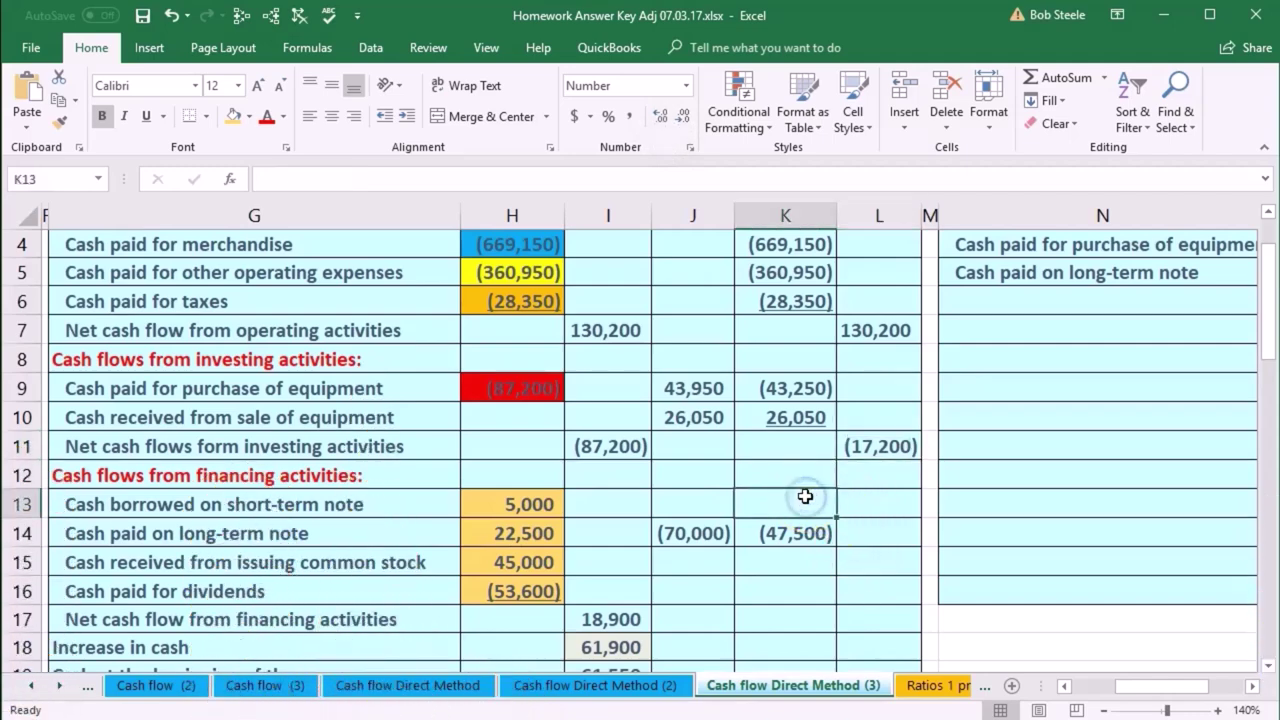
{"action": "type", "text": "=H13+J13"}
{"action": "key", "text": "Return"}
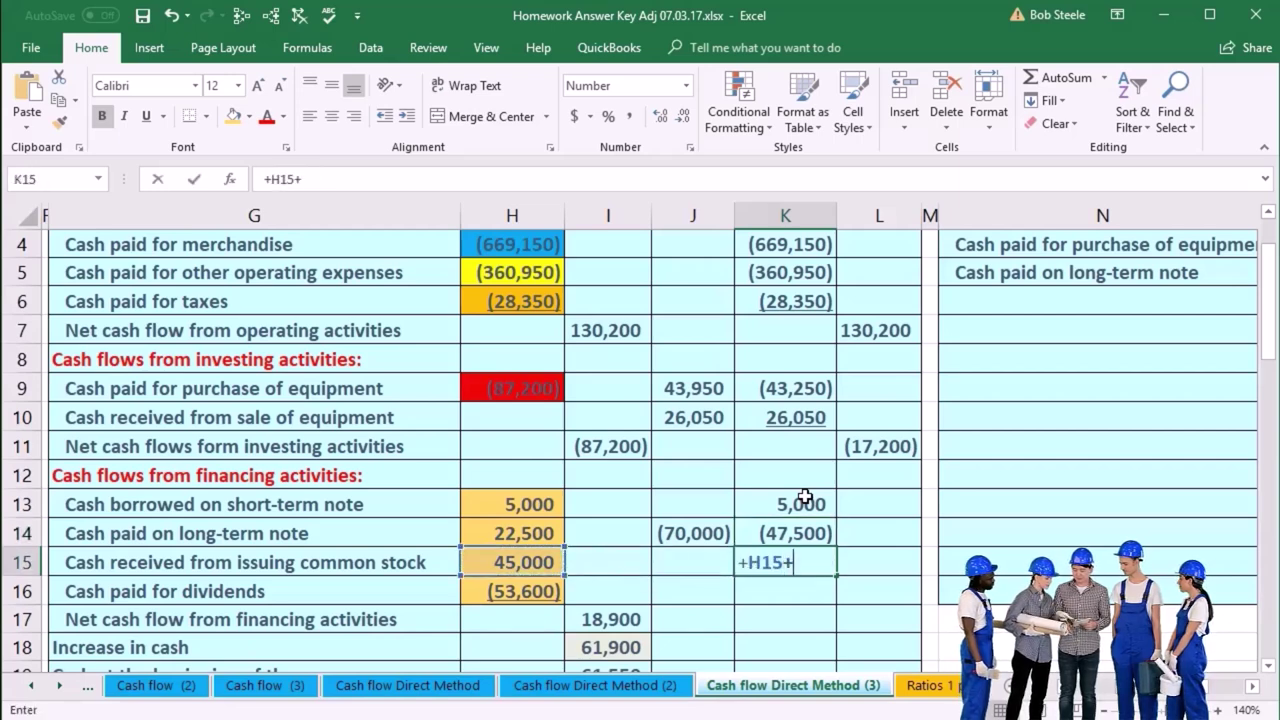
Enter +H15+J15 in K15 and =H16+J16 in K16 for the adjusted common stock and dividend cash flows.
{"action": "type", "text": "+H15+J15"}
{"action": "key", "text": "Return"}
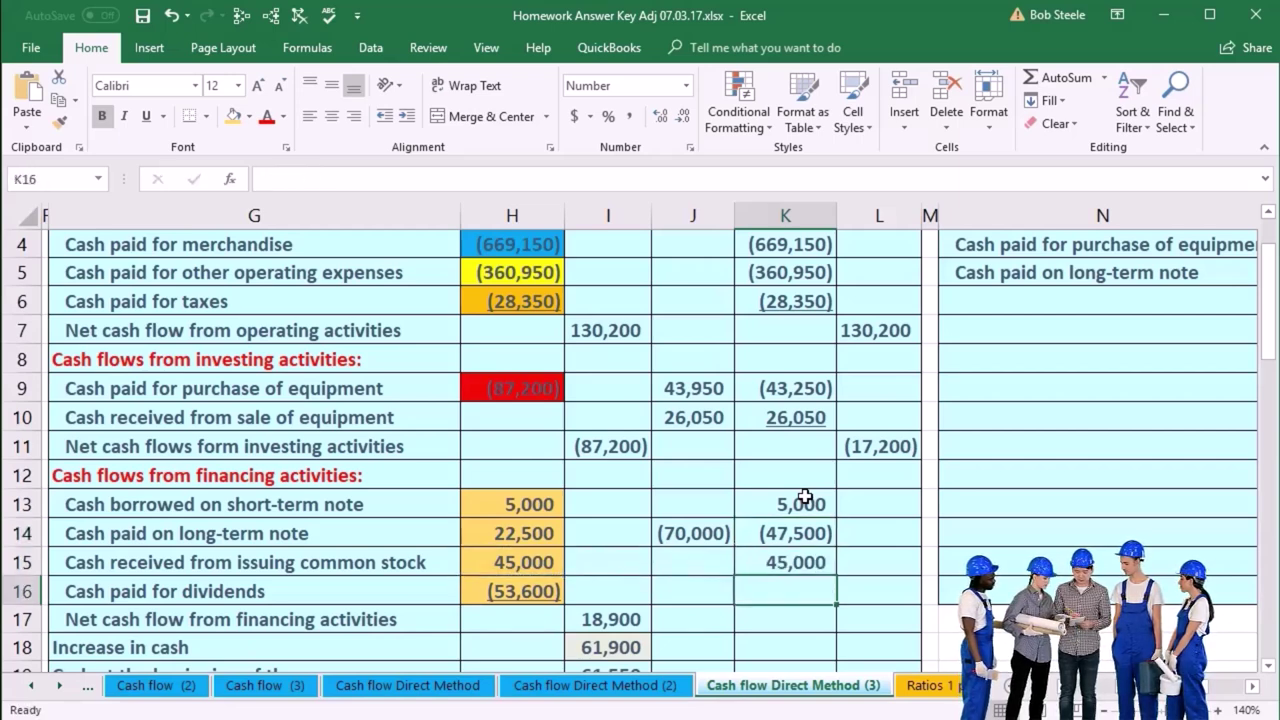
{"action": "type", "text": "=H16+J16"}
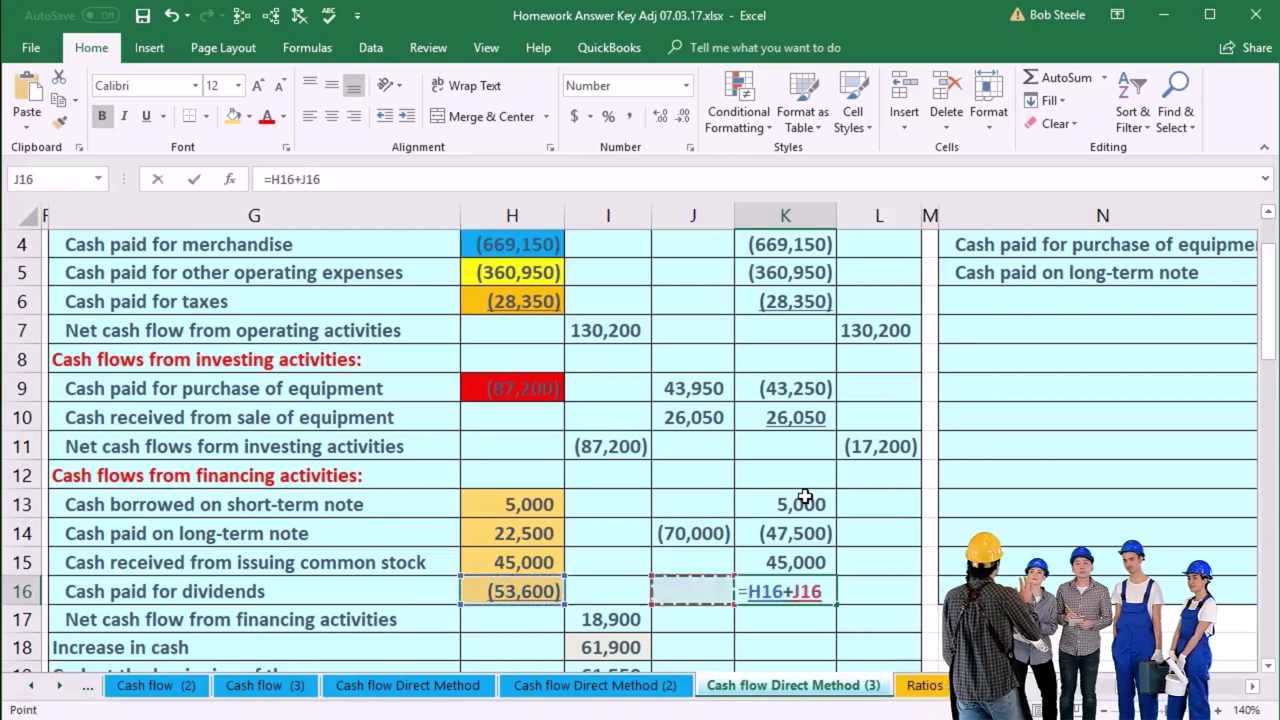
{"action": "key", "text": "Return"}
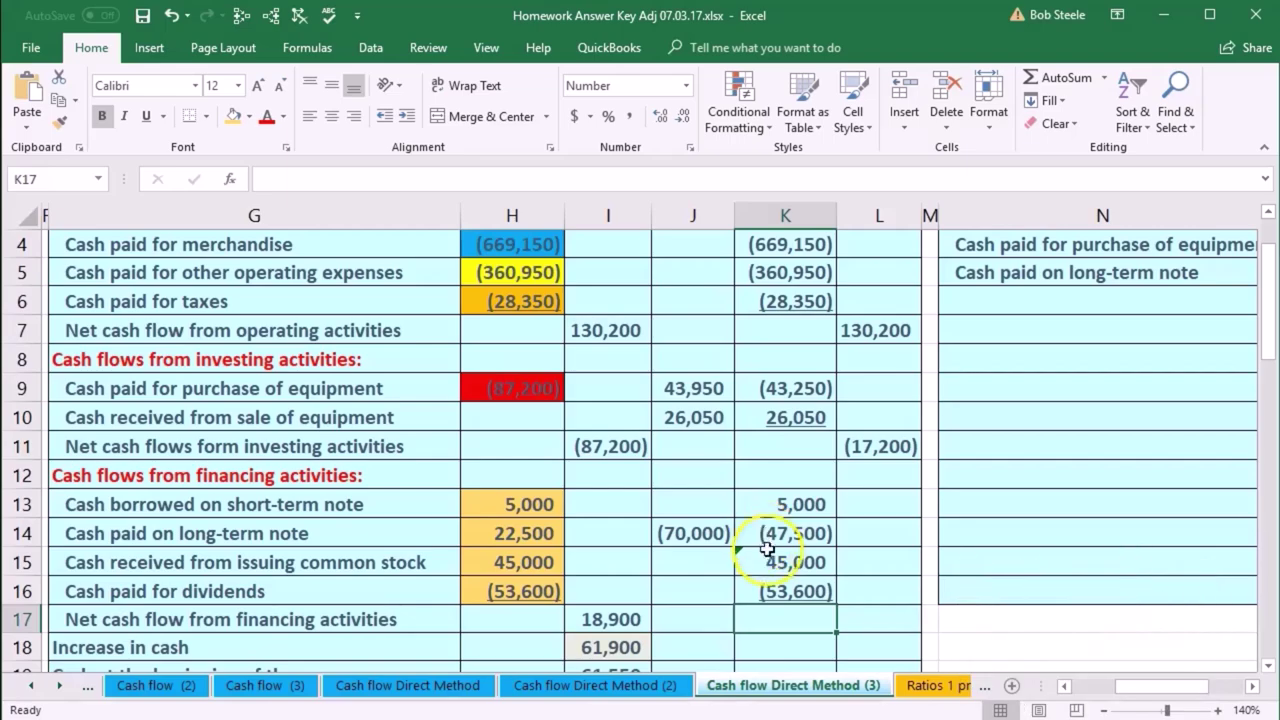
Clear K15:K16 and fill the adjusted cash flow formula from K14 down through K16.
{"action": "left_click_drag", "start_coordinate": [778, 562], "coordinate": [778, 585]}
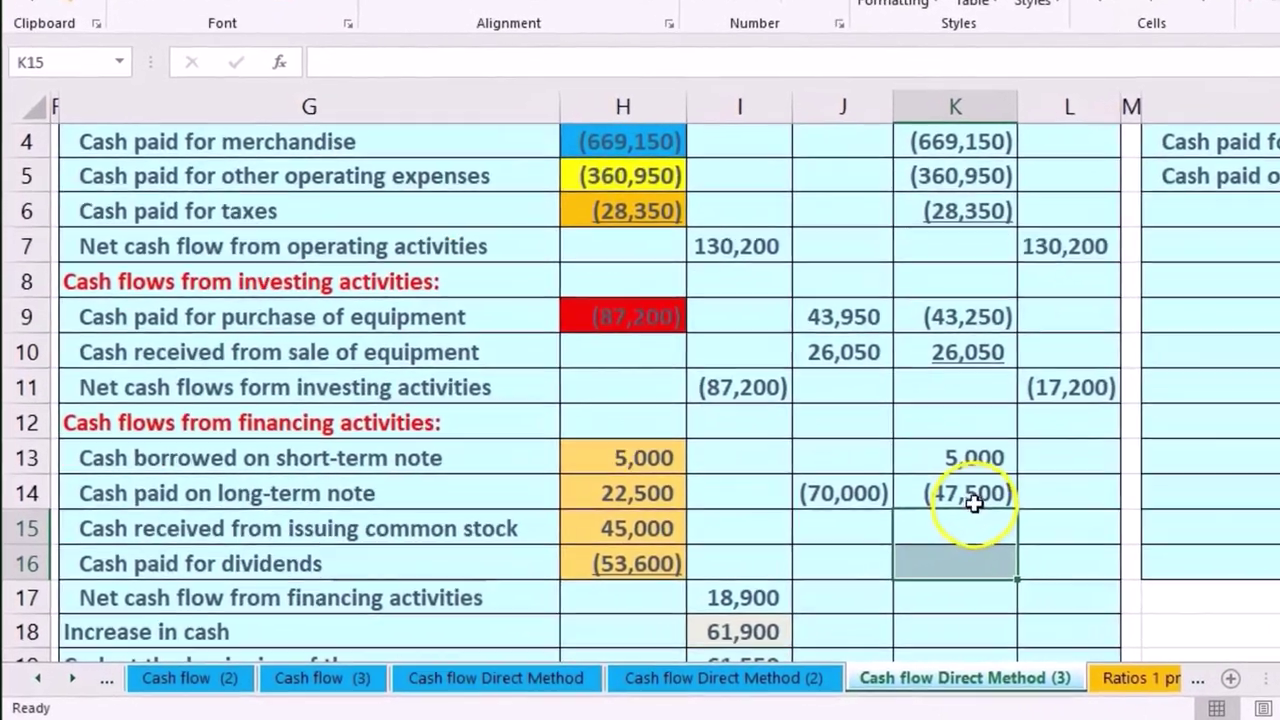
{"action": "left_click", "coordinate": [795, 533]}
{"action": "left_click_drag", "start_coordinate": [1027, 511], "coordinate": [1018, 568]}
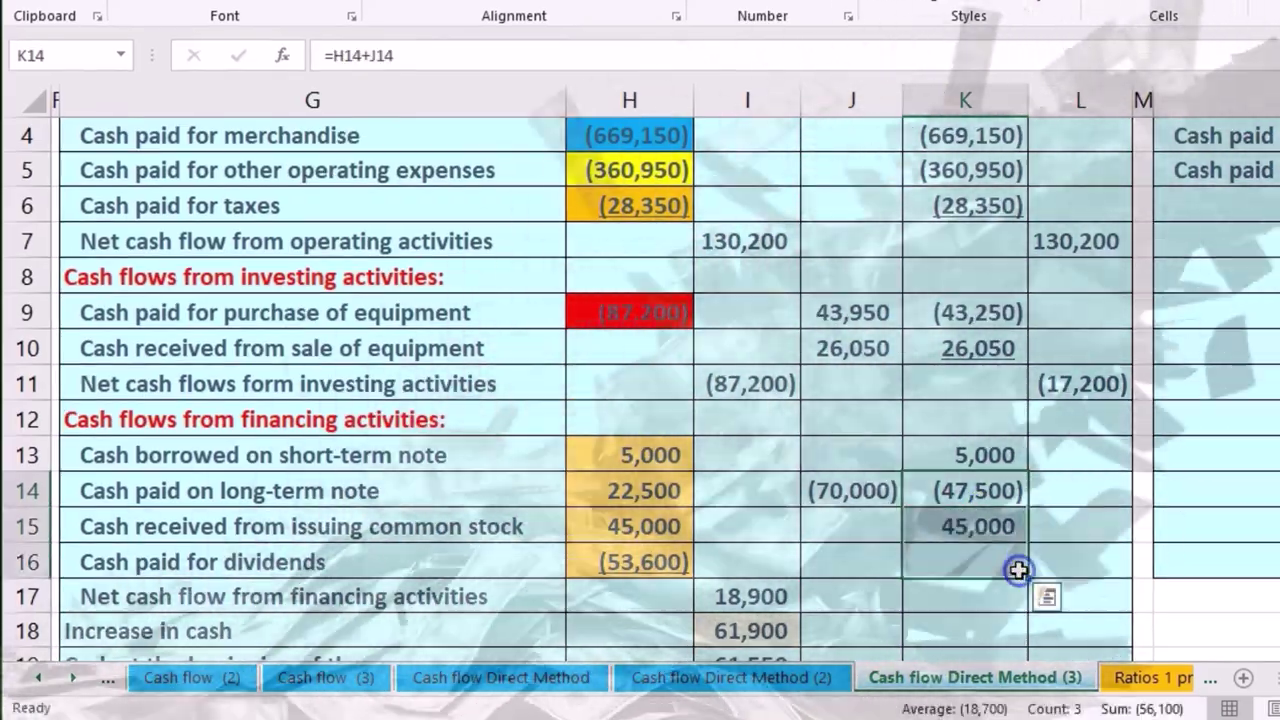
{"action": "left_click", "coordinate": [961, 594]}
Total the adjusted financing cash flows in L17 with =SUM(K13:K16).
{"action": "scroll", "coordinate": [961, 594], "scroll_direction": "down", "scroll_amount": 1}
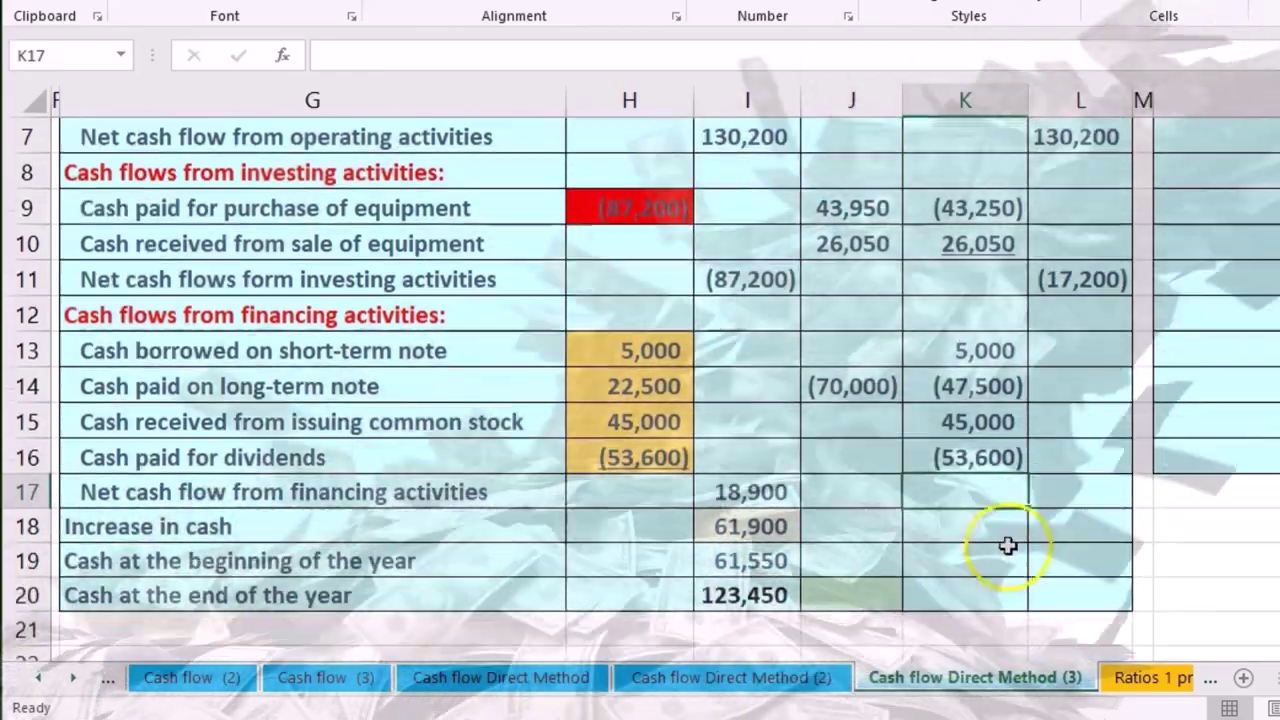
{"action": "left_click", "coordinate": [1071, 491]}
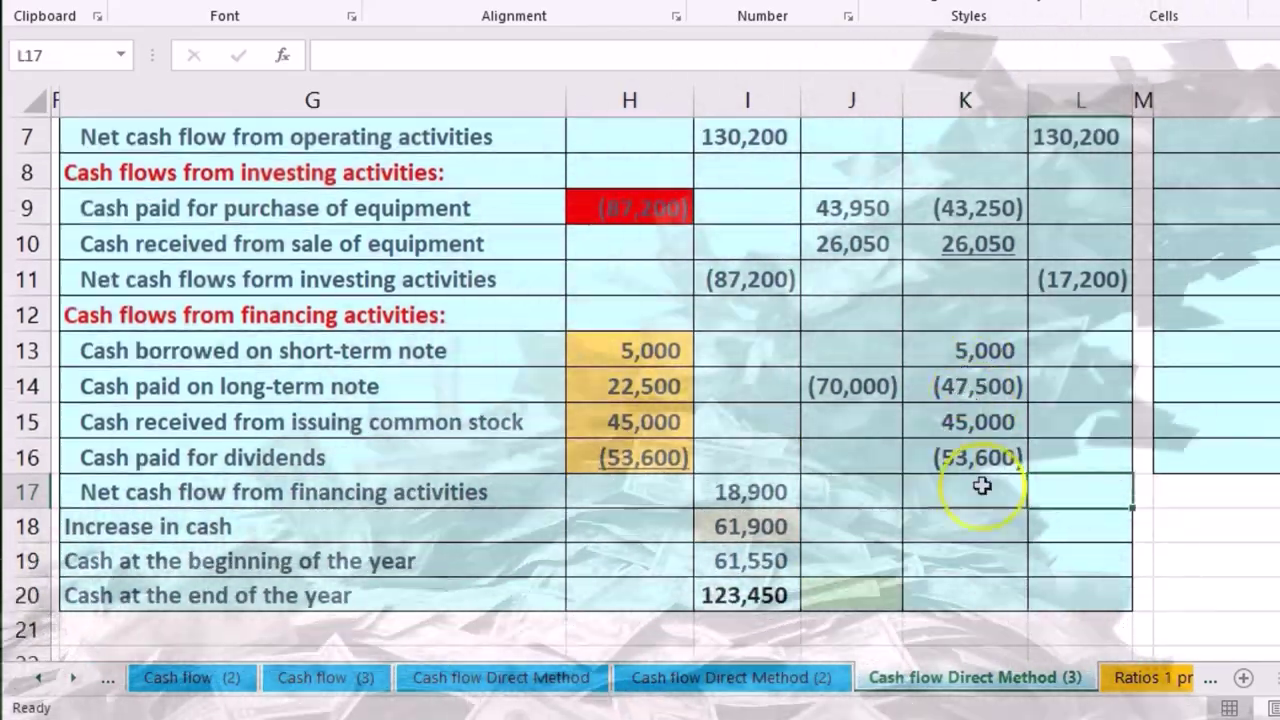
{"action": "type", "text": "=sum("}
{"action": "key", "text": "Left"}
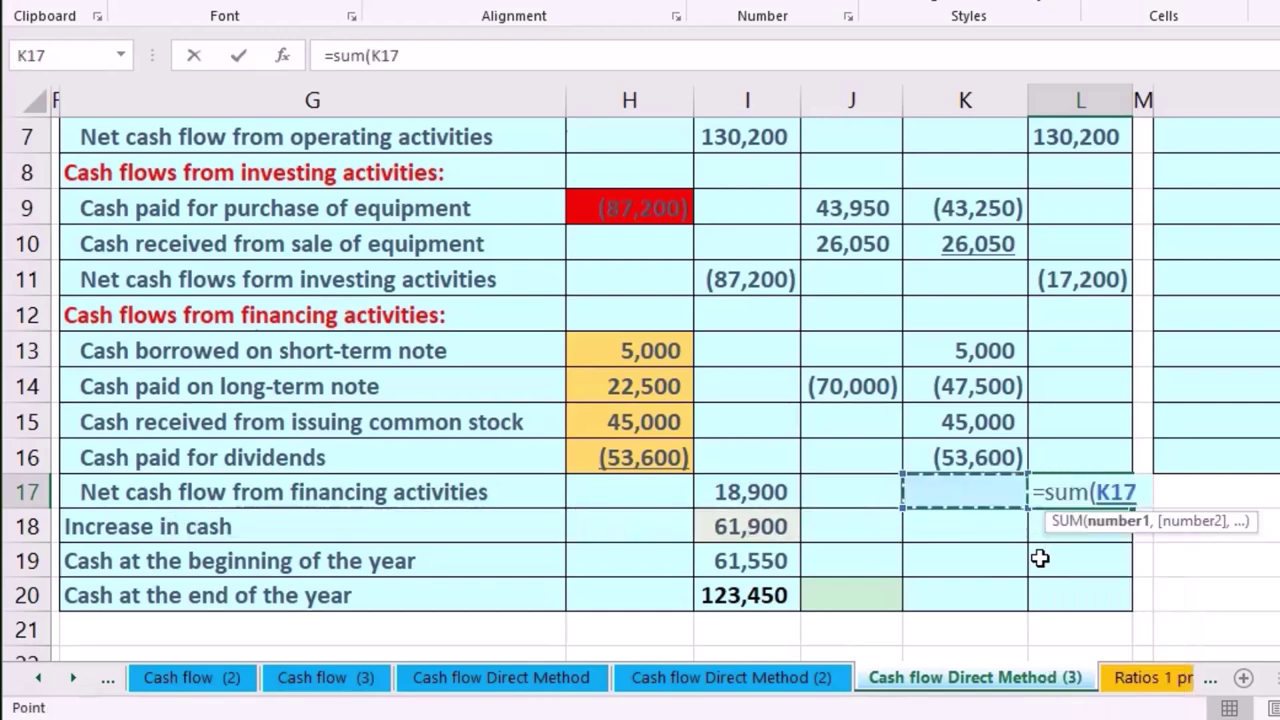
{"action": "key", "text": "Up"}
{"action": "key", "text": "Up"}
{"action": "key", "text": "shift+Down"}
{"action": "key", "text": "Return"}
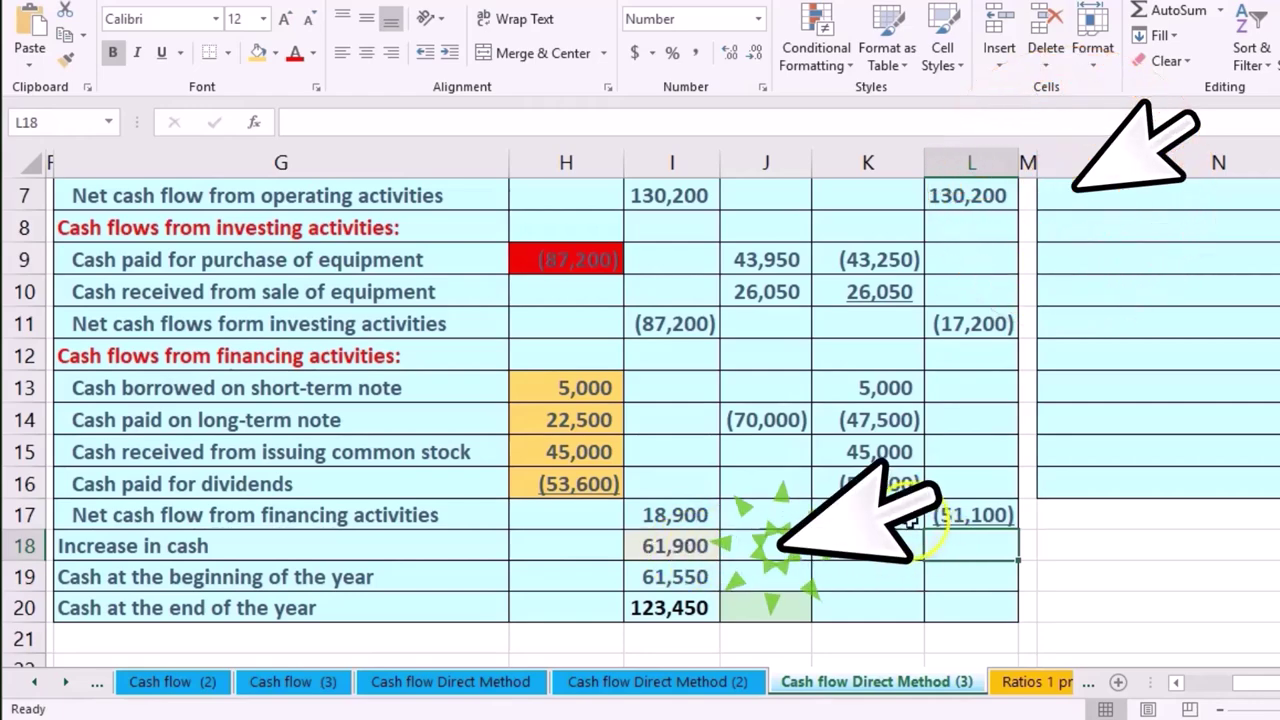
Check the combined total of L7:L17, and calculate the adjusted increase in cash in L18 with =SUM(L7:L17).
{"action": "scroll", "coordinate": [737, 551], "scroll_direction": "up", "scroll_amount": 1}
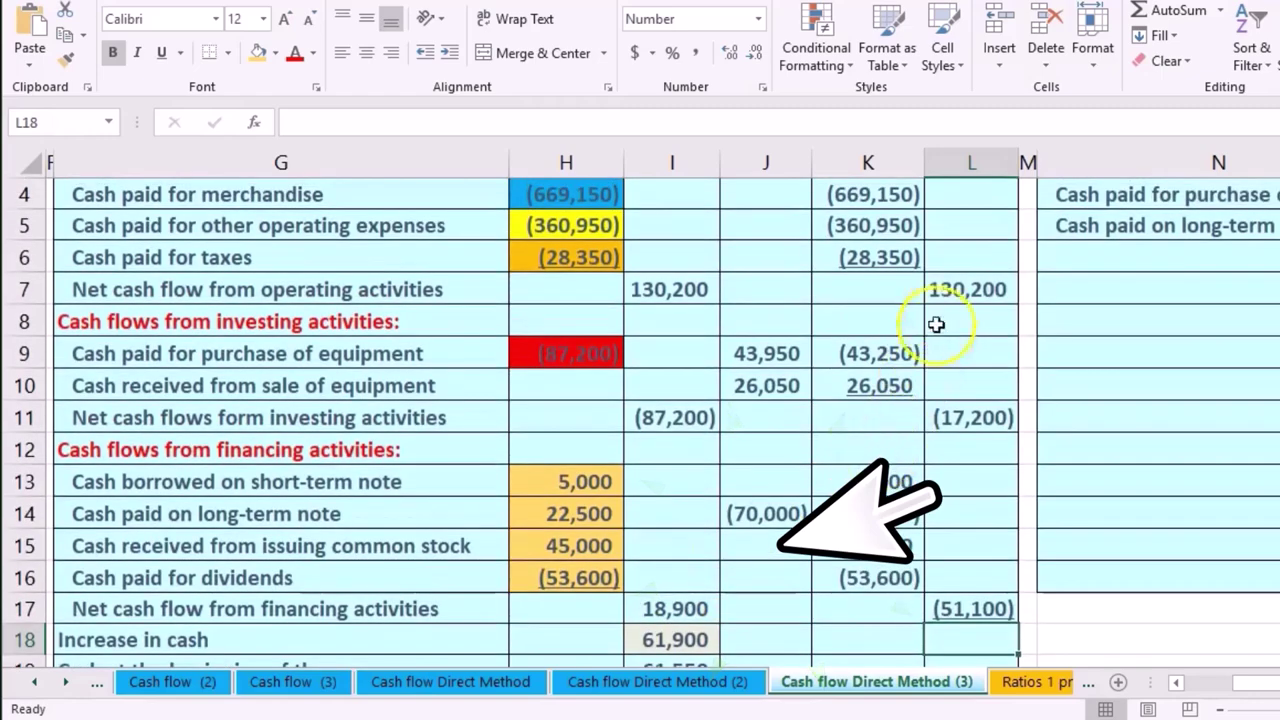
{"action": "left_click_drag", "start_coordinate": [960, 290], "coordinate": [965, 600]}
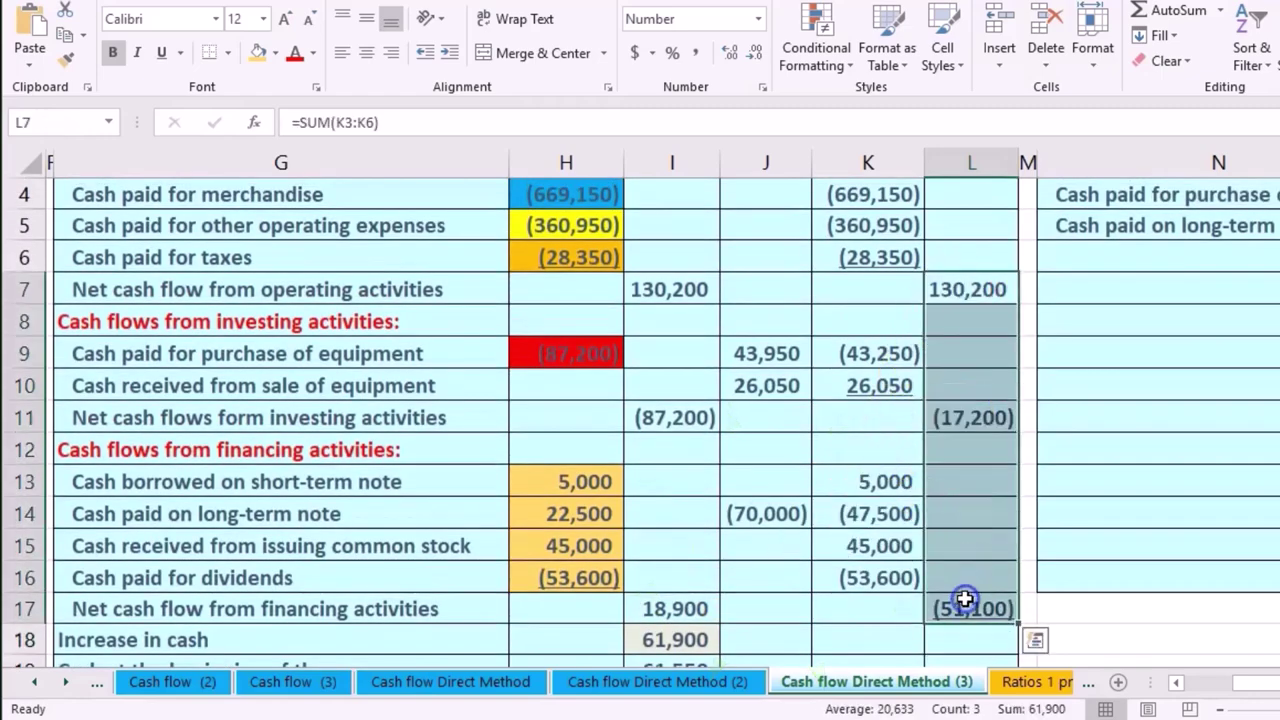
{"action": "scroll", "coordinate": [965, 600], "scroll_direction": "down", "scroll_amount": 1}
{"action": "left_click", "coordinate": [970, 543]}
{"action": "type", "text": "=sum("}
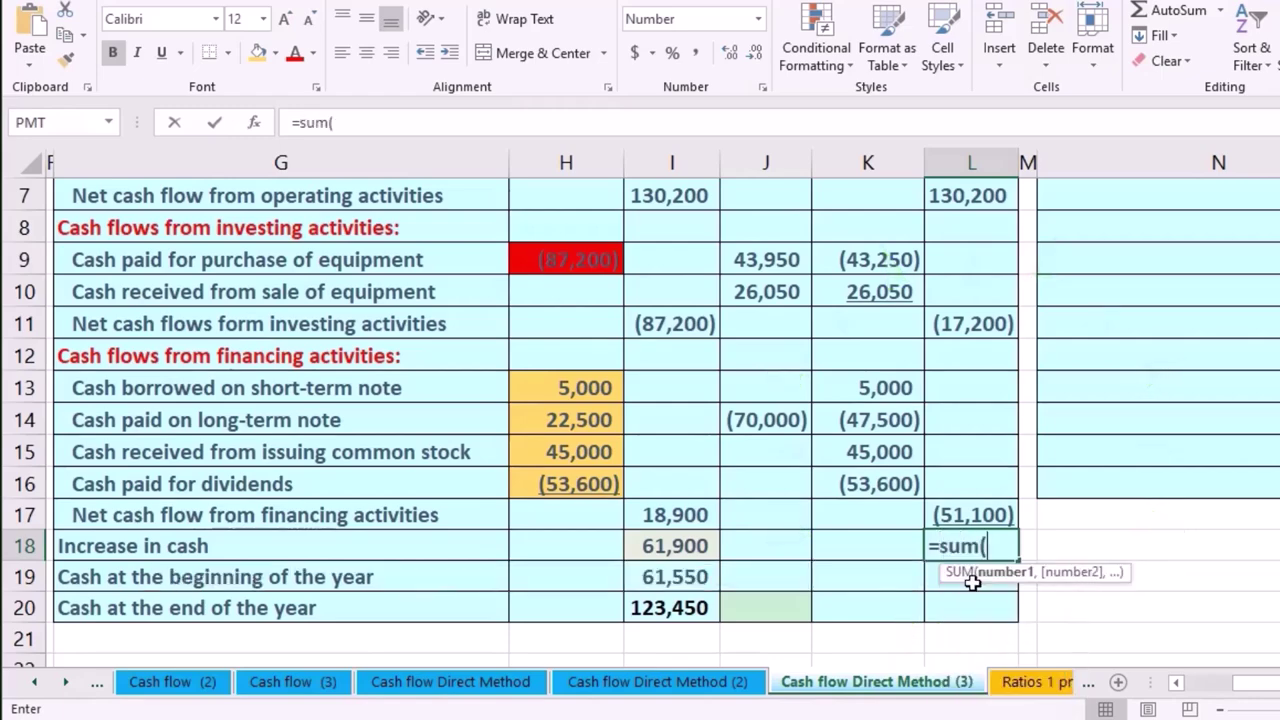
{"action": "key", "text": "shift+Up"}
{"action": "key", "text": "shift+Up"}
{"action": "key", "text": "shift+Up"}
{"action": "key", "text": "shift+Up"}
{"action": "key", "text": "shift+Up"}
{"action": "key", "text": "shift+Up"}
{"action": "key", "text": "shift+Up"}
{"action": "key", "text": "shift+Up"}
{"action": "key", "text": "shift+Up"}
{"action": "key", "text": "shift+Up"}
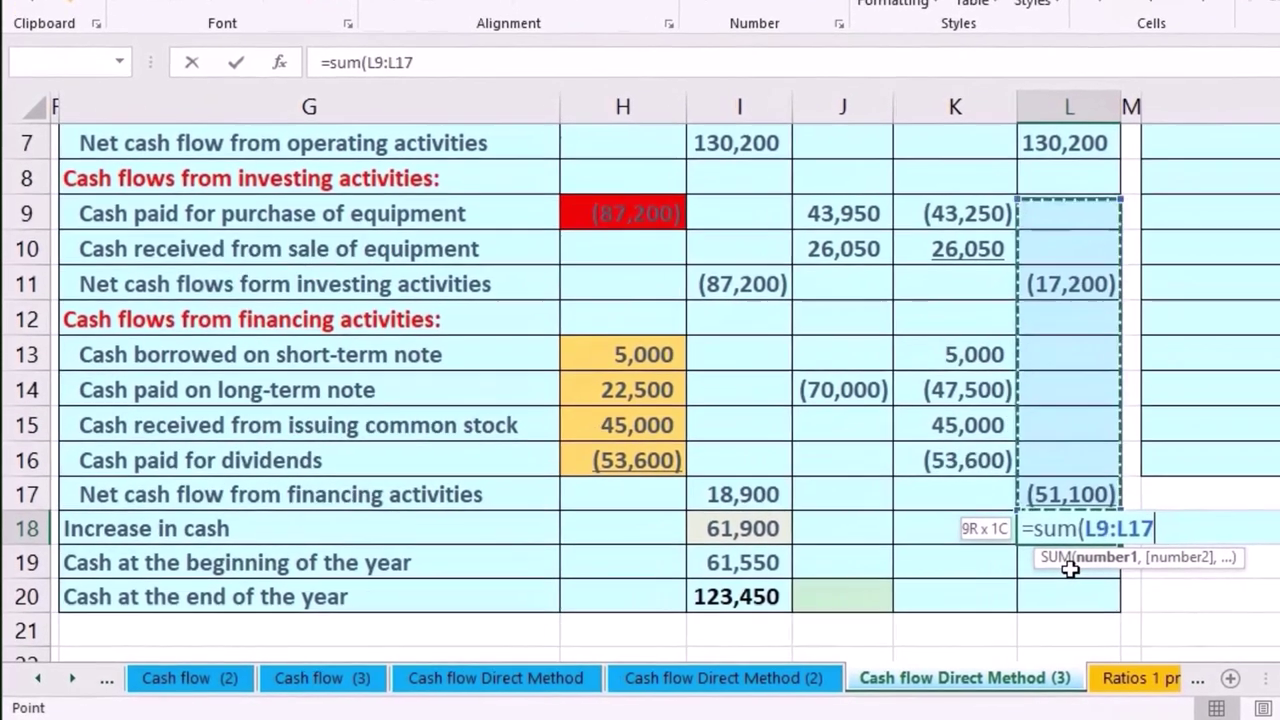
{"action": "key", "text": "Return"}
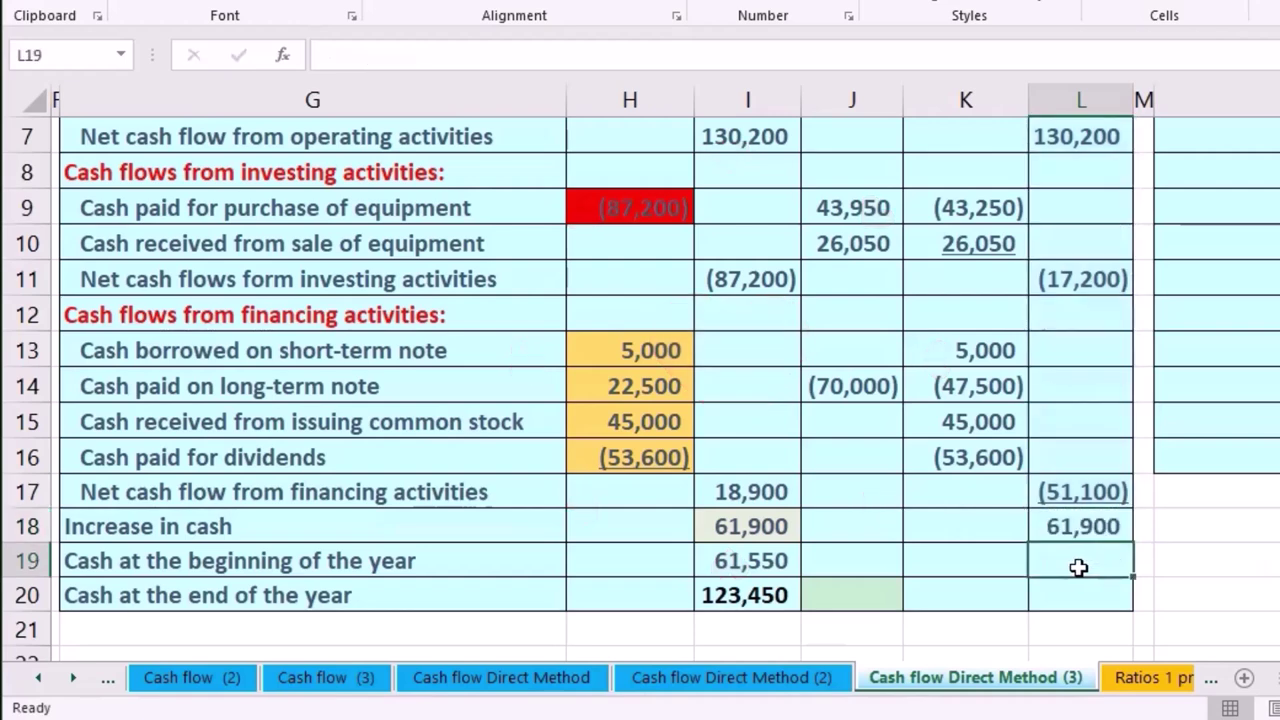
Compare the increase in cash formulas in L18 and I18, and check the combined total of L7:L17.
{"action": "left_click", "coordinate": [747, 558]}
{"action": "left_click", "coordinate": [1085, 560]}
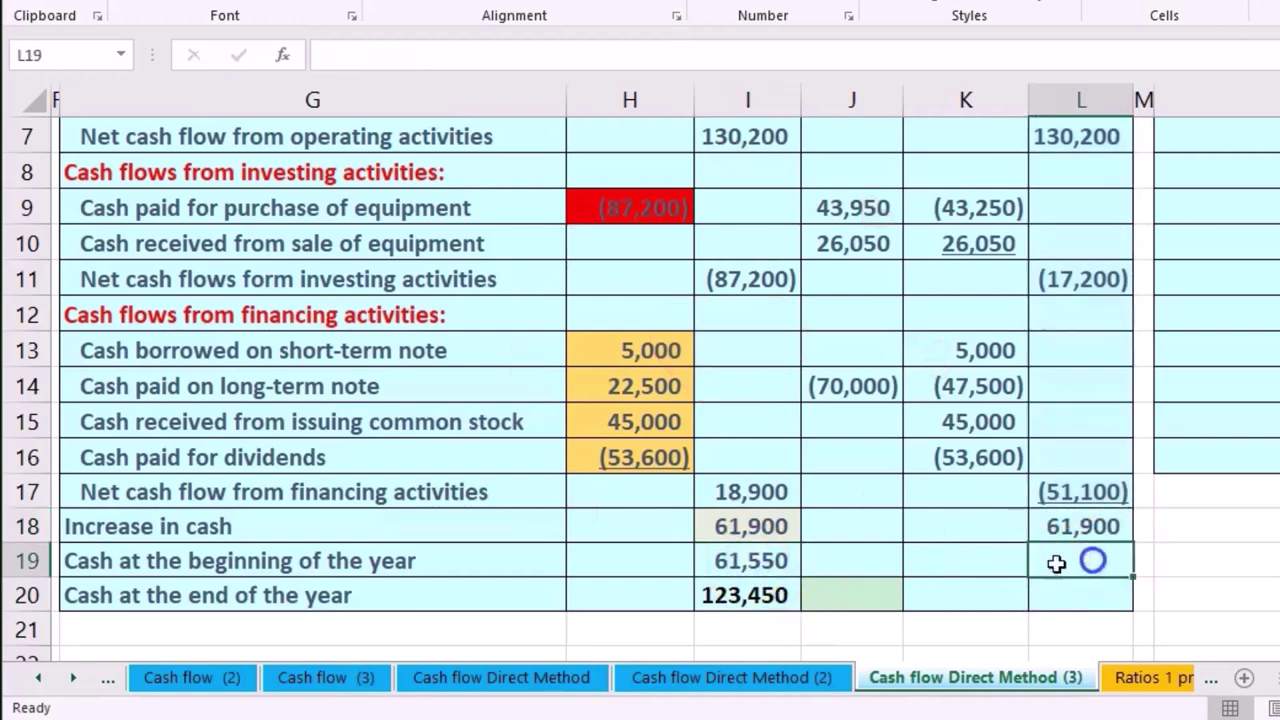
{"action": "left_click", "coordinate": [769, 561]}
{"action": "left_click", "coordinate": [1072, 566]}
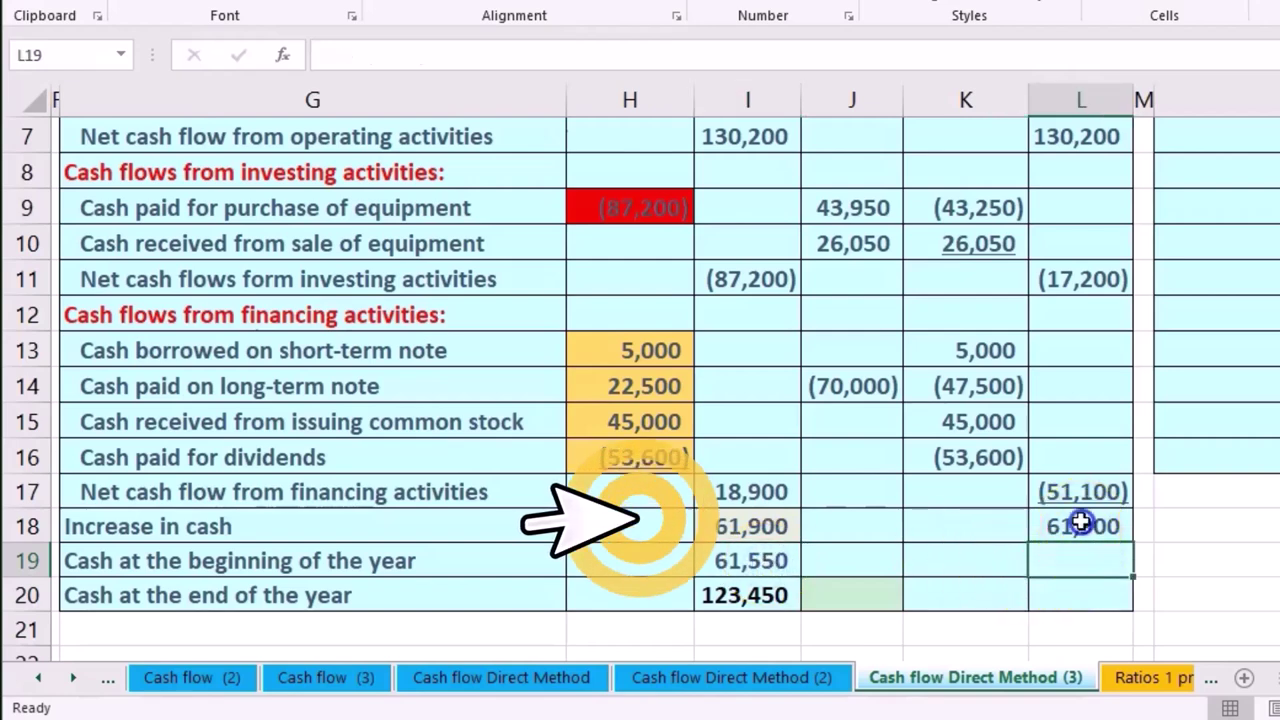
{"action": "left_click", "coordinate": [1091, 530]}
{"action": "double_click", "coordinate": [1086, 526]}
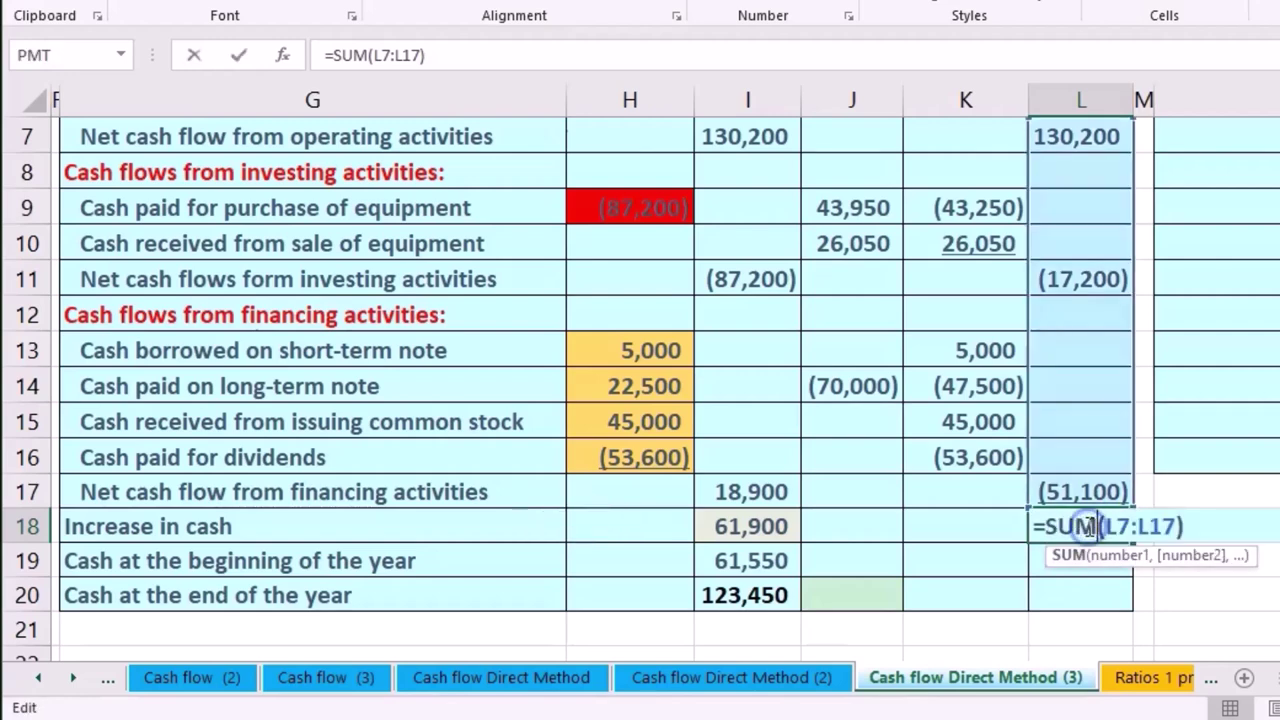
{"action": "key", "text": "Return"}
{"action": "double_click", "coordinate": [751, 525]}
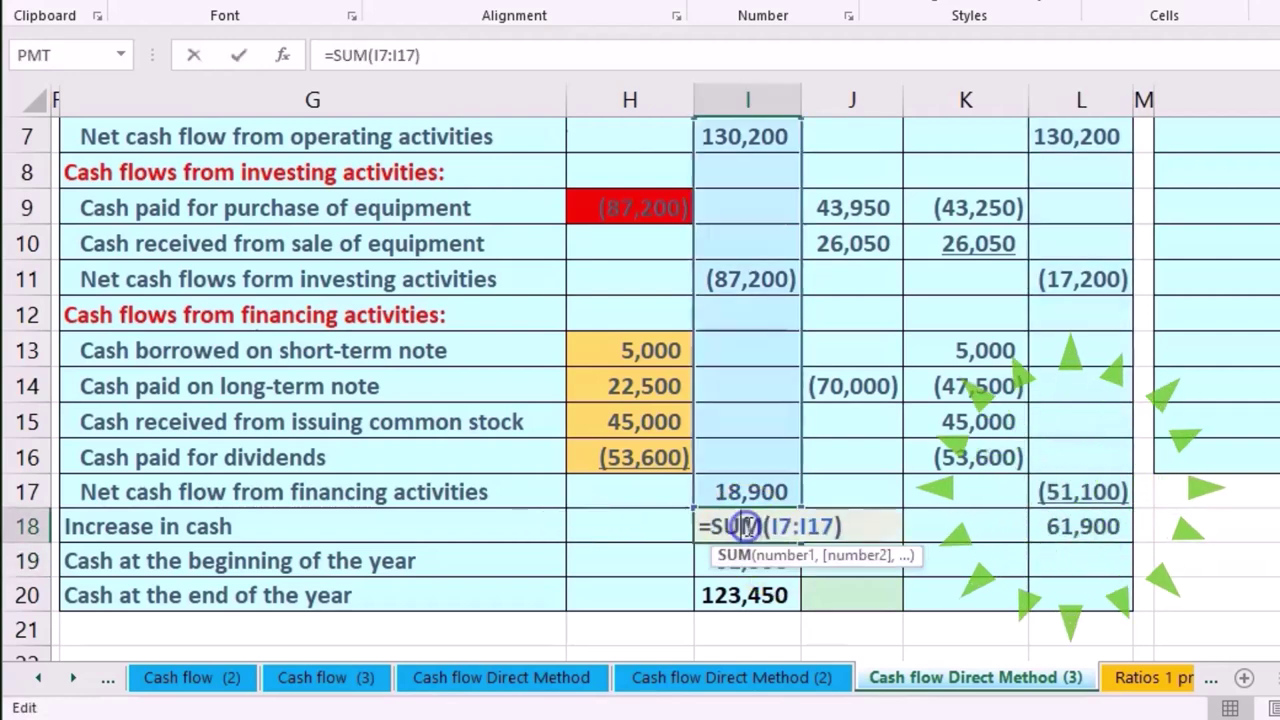
{"action": "key", "text": "Return"}
{"action": "left_click", "coordinate": [1096, 527]}
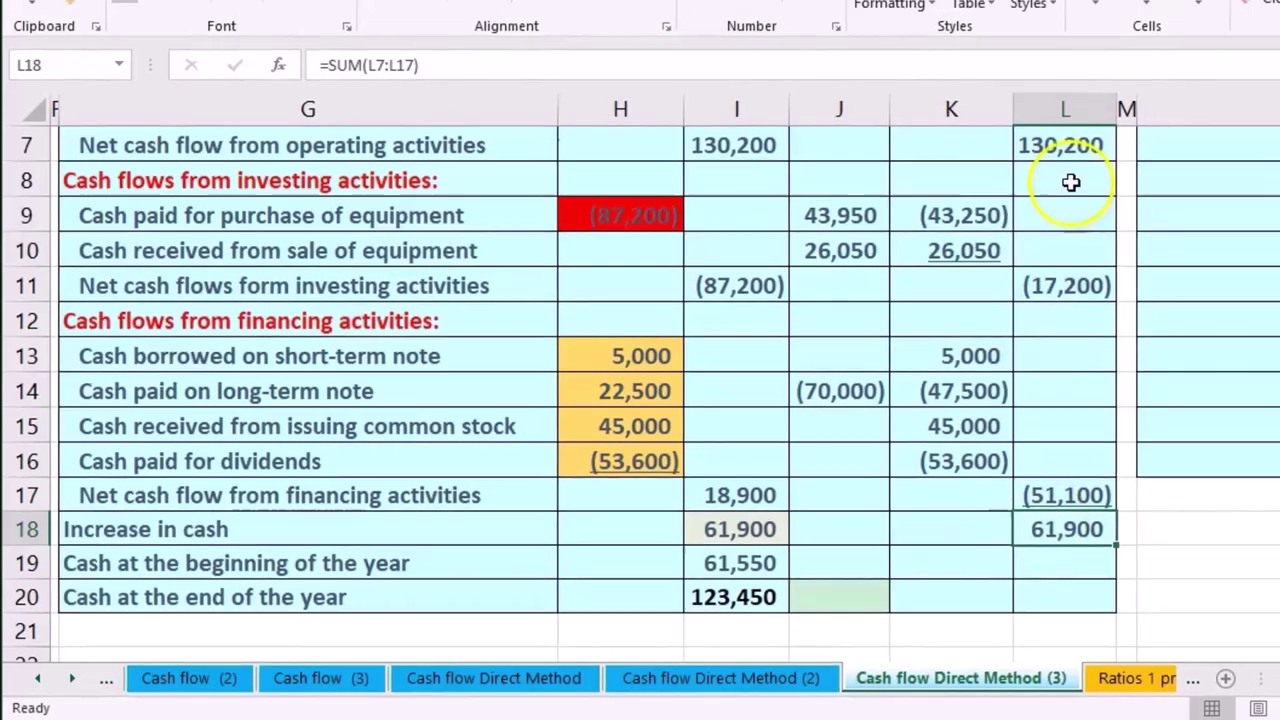
{"action": "left_click_drag", "start_coordinate": [1078, 136], "coordinate": [1078, 492]}
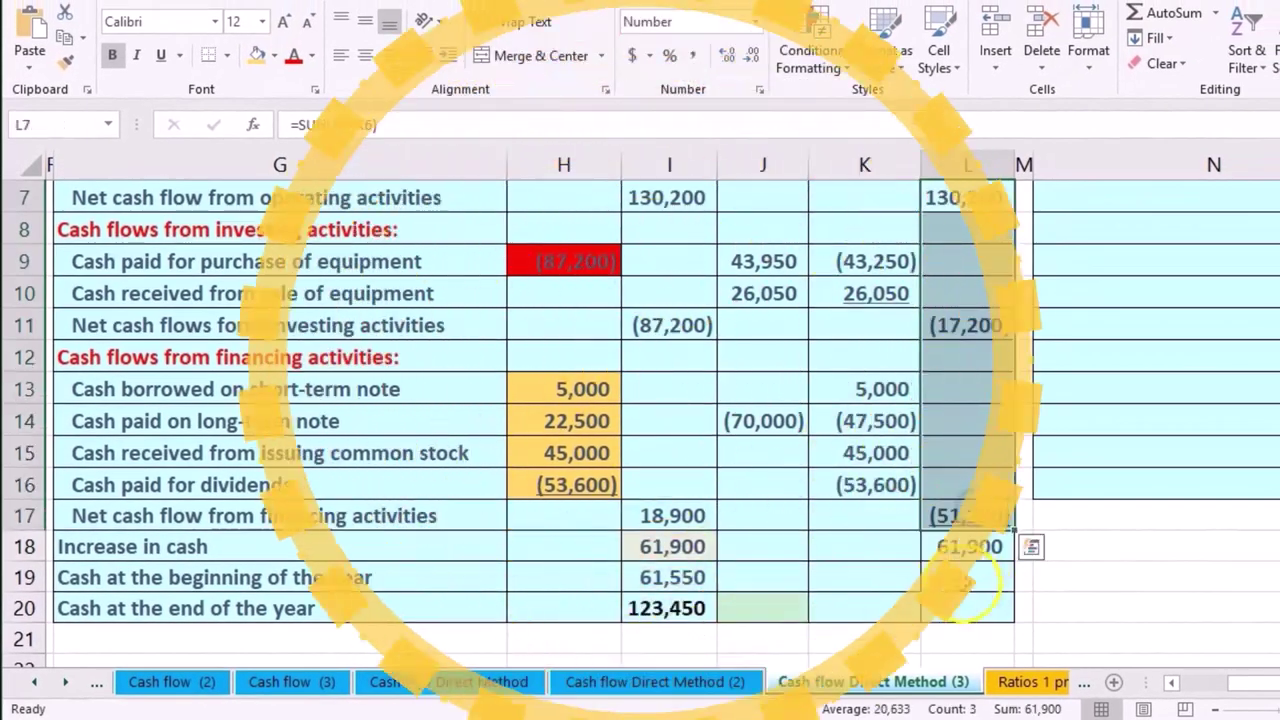
Link the adjusted beginning-of-year cash in L19 to the original statement with =I19.
{"action": "left_click", "coordinate": [958, 575]}
{"action": "key", "text": "Left"}
{"action": "key", "text": "Return"}
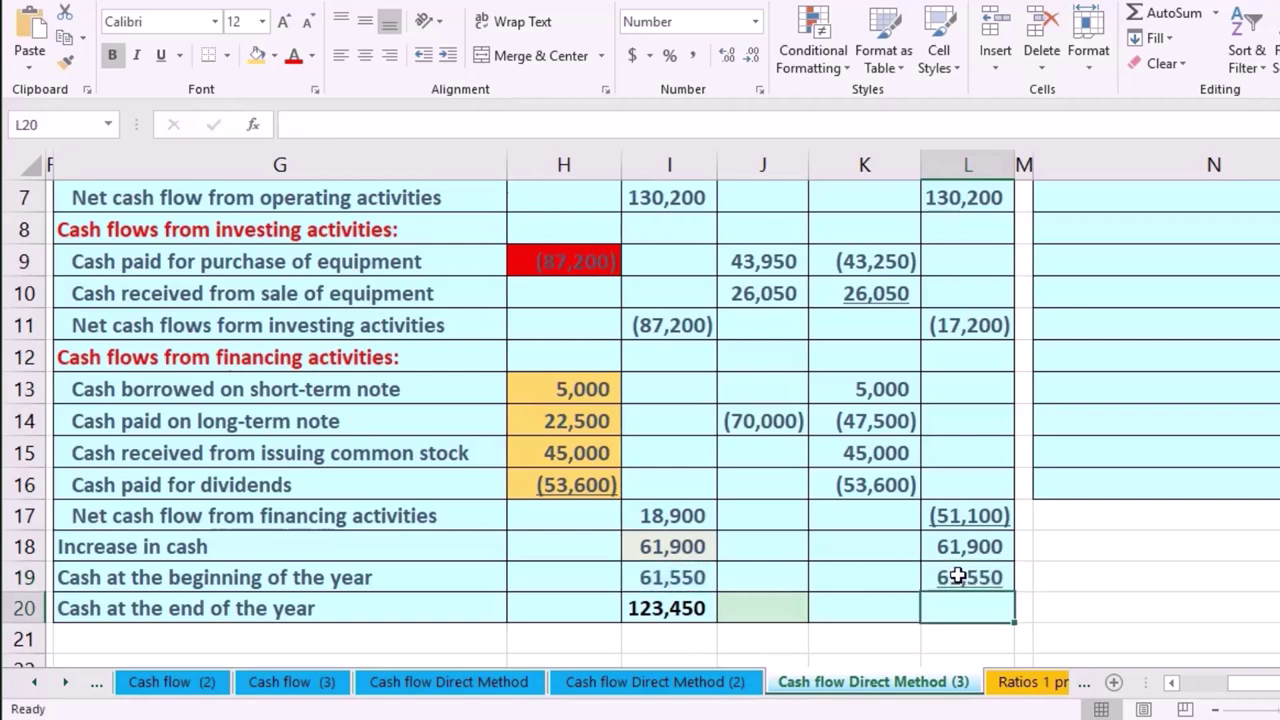
Calculate the adjusted cash at the end of the year in L20 with =SUM(L18:L19).
{"action": "left_click_drag", "start_coordinate": [958, 548], "coordinate": [953, 578]}
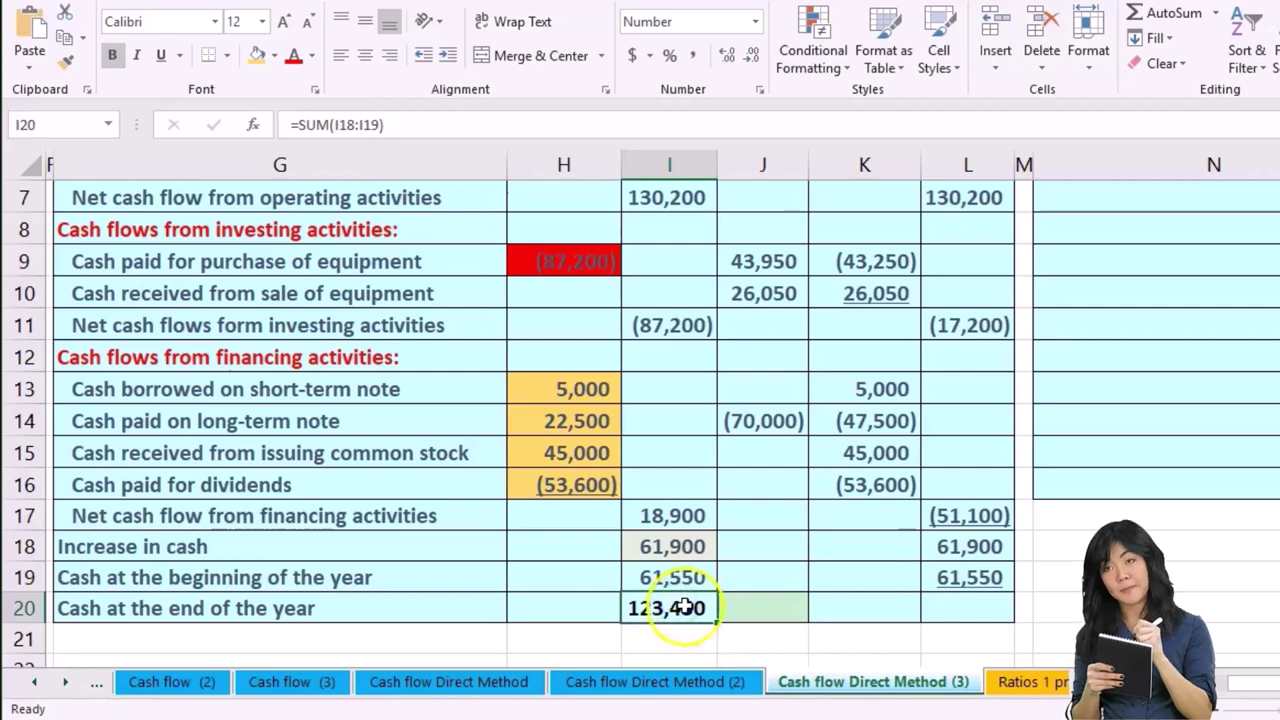
{"action": "left_click", "coordinate": [983, 597]}
{"action": "type", "text": "="}
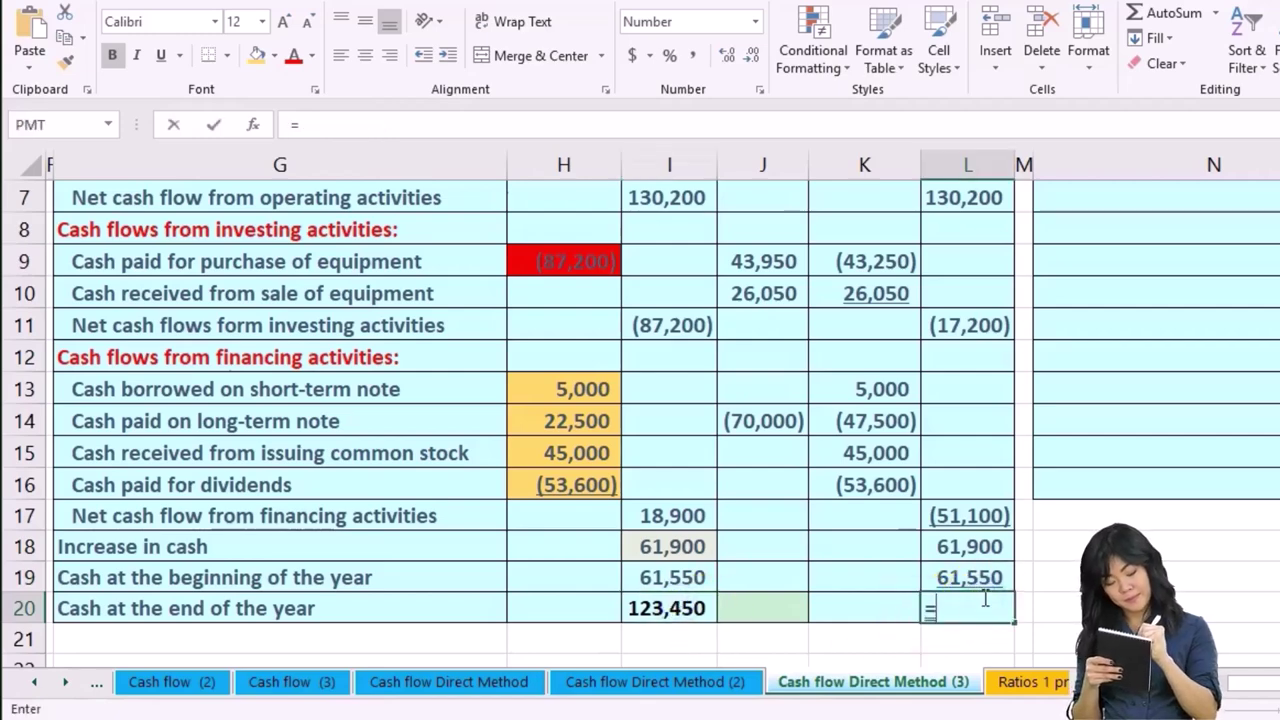
{"action": "type", "text": "sum("}
{"action": "key", "text": "shift+Up"}
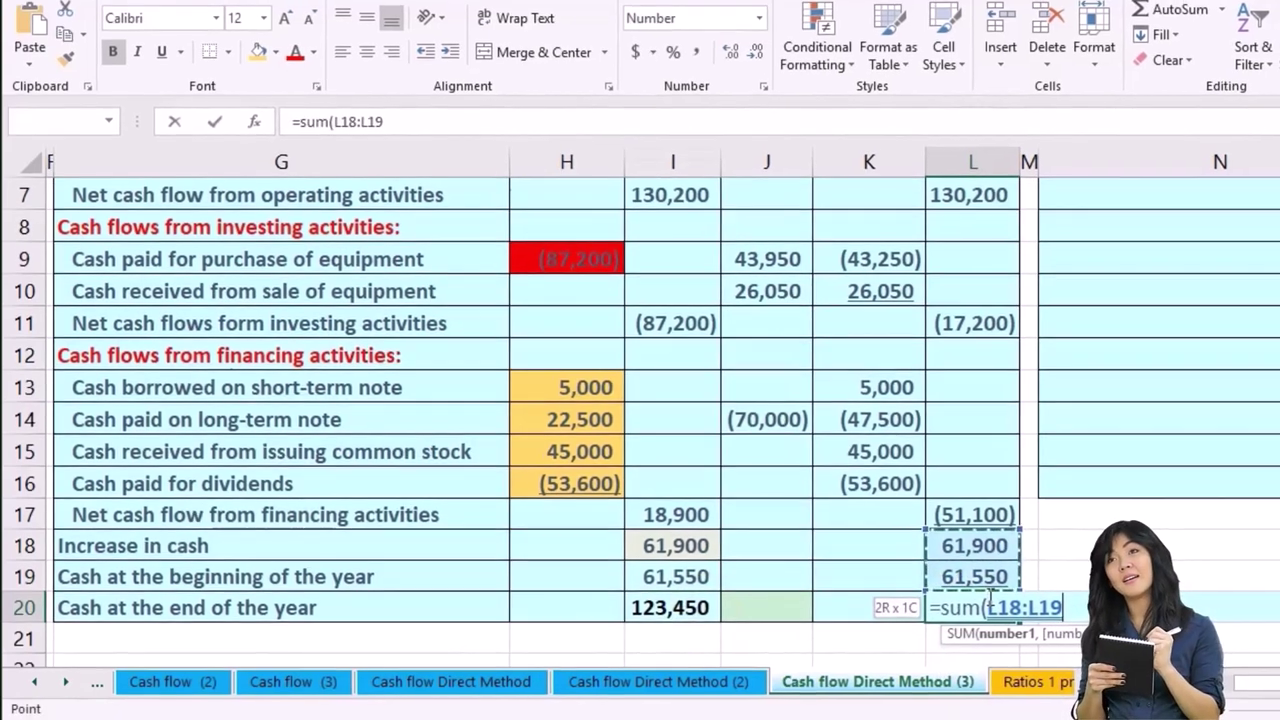
{"action": "key", "text": "Return"}
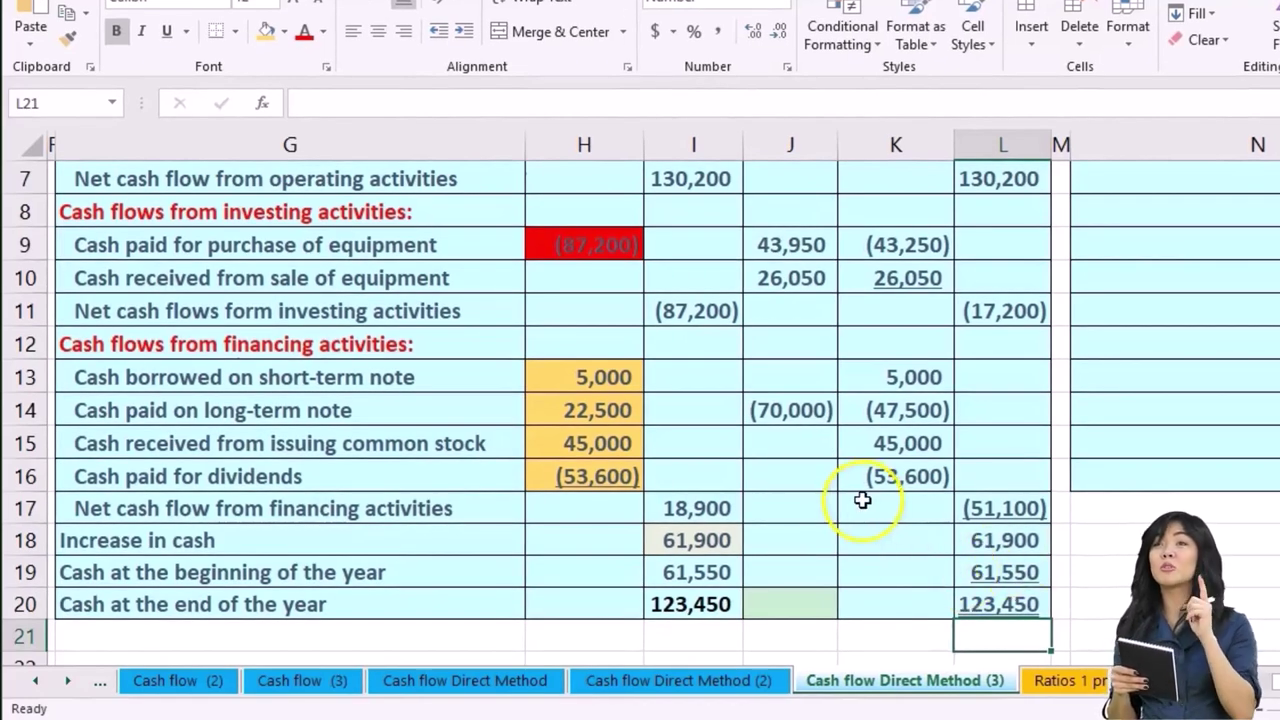
Review the adjusted subtotals in column L, and compare the original cash flow columns, the ADJ column and the adjusted columns K:L.
{"action": "left_click", "coordinate": [962, 513]}
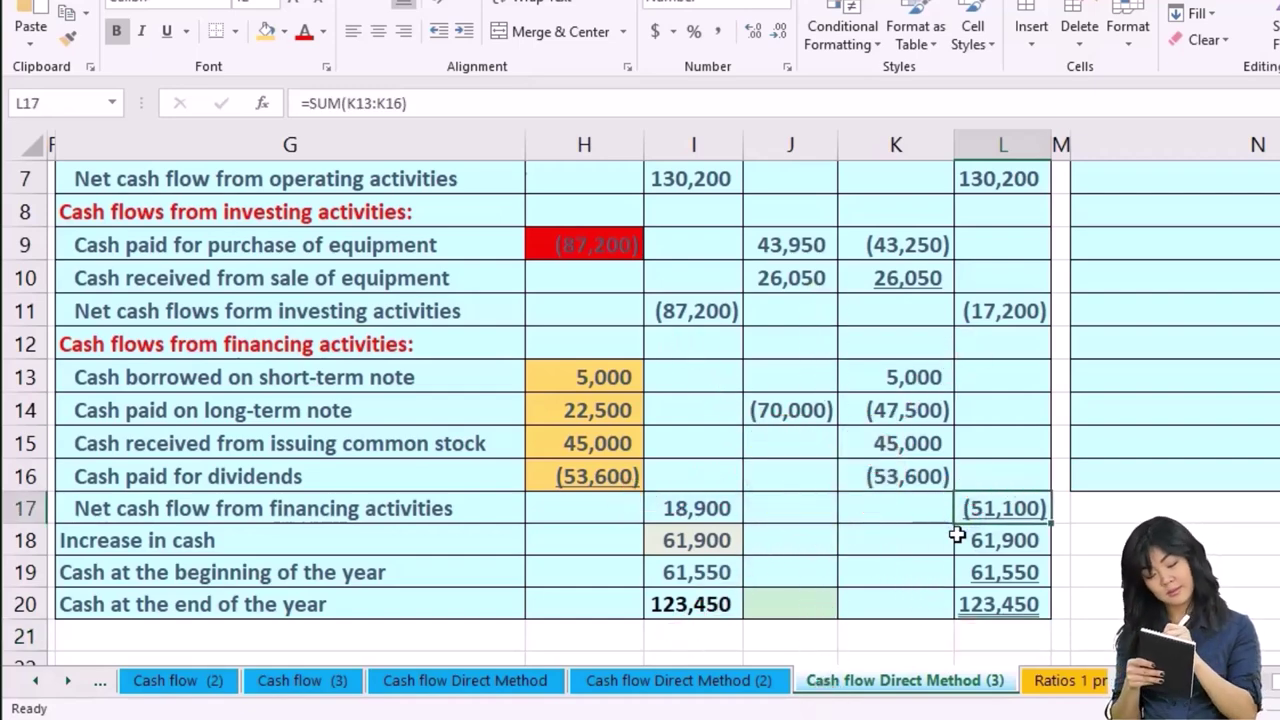
{"action": "scroll", "coordinate": [952, 540], "scroll_direction": "up", "scroll_amount": 2}
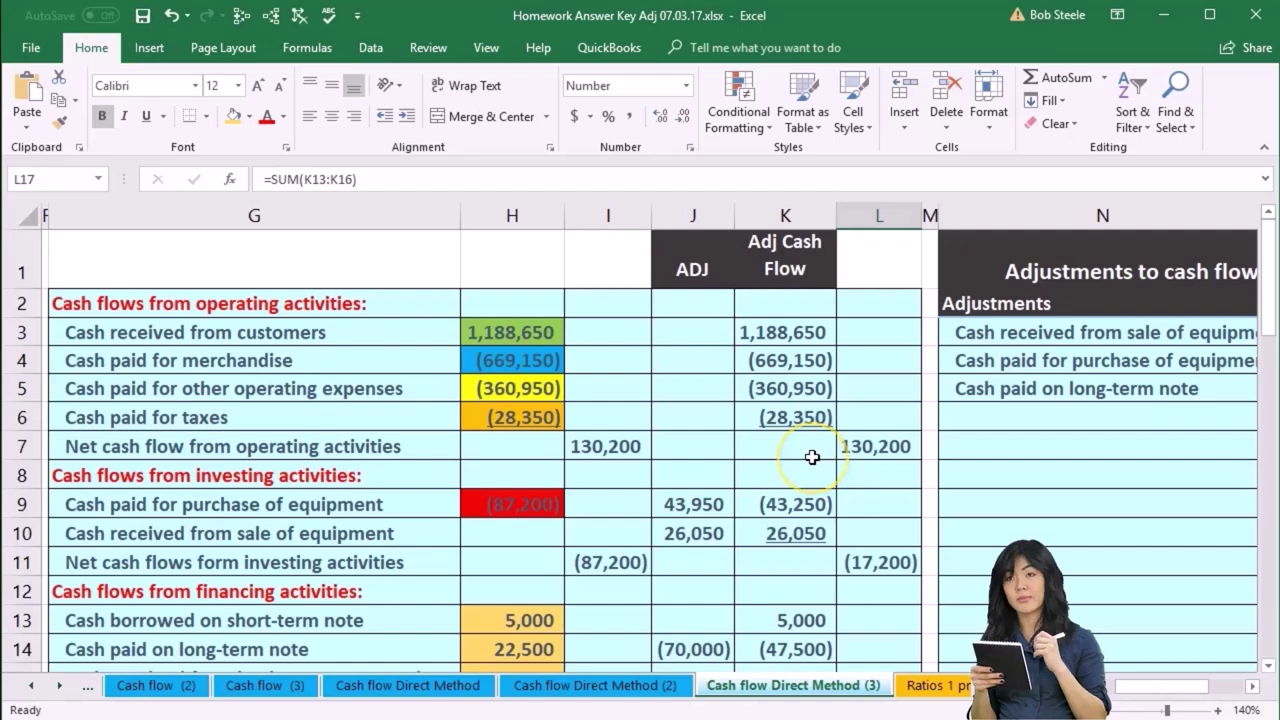
{"action": "scroll", "coordinate": [887, 446], "scroll_direction": "down", "scroll_amount": 1}
{"action": "left_click", "coordinate": [892, 443]}
{"action": "scroll", "coordinate": [880, 450], "scroll_direction": "down", "scroll_amount": 1}
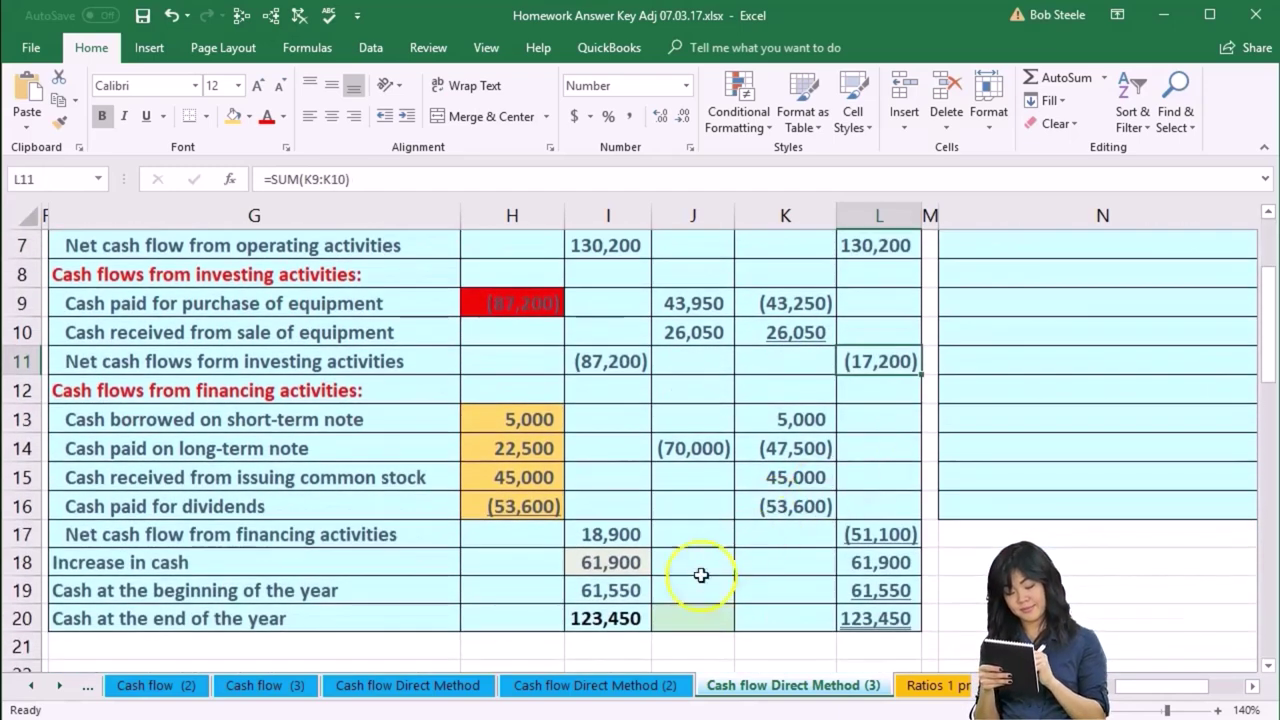
{"action": "scroll", "coordinate": [582, 295], "scroll_direction": "up", "scroll_amount": 2}
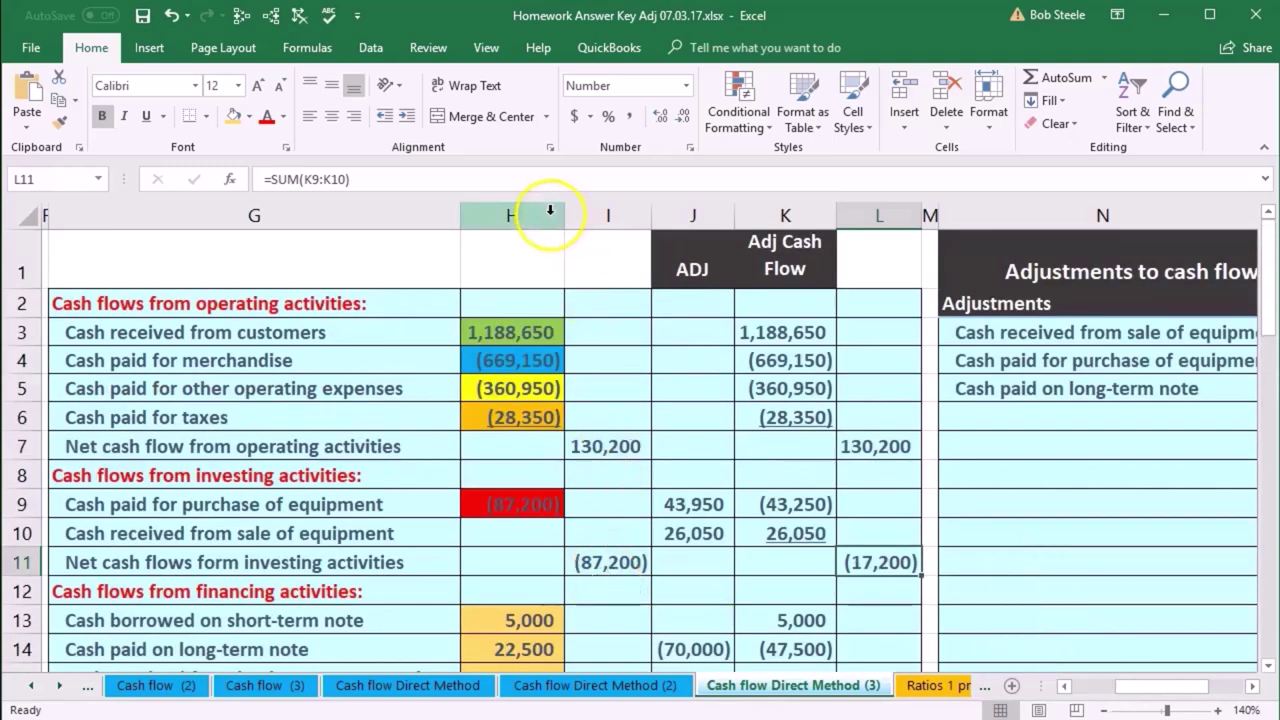
{"action": "left_click_drag", "start_coordinate": [550, 210], "coordinate": [590, 212]}
{"action": "scroll", "coordinate": [626, 393], "scroll_direction": "down", "scroll_amount": 1}
{"action": "scroll", "coordinate": [626, 393], "scroll_direction": "down", "scroll_amount": 1}
{"action": "scroll", "coordinate": [623, 391], "scroll_direction": "up", "scroll_amount": 2}
{"action": "left_click", "coordinate": [717, 212]}
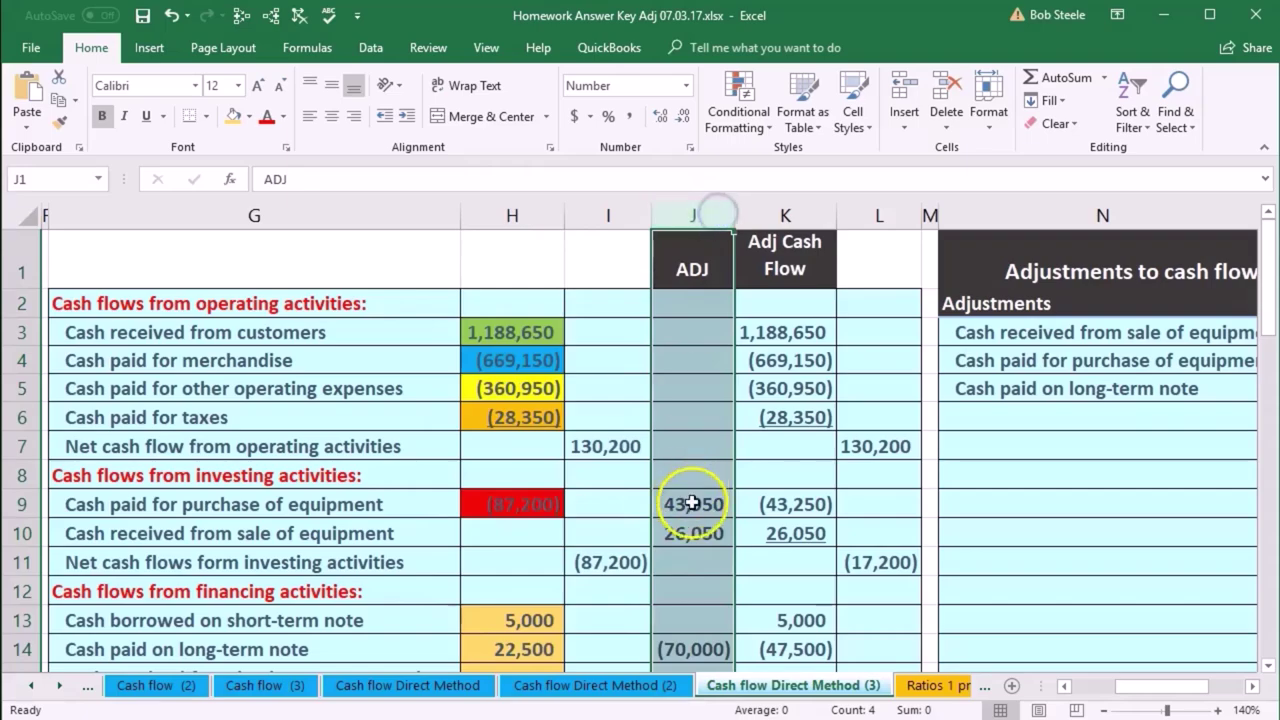
{"action": "scroll", "coordinate": [692, 500], "scroll_direction": "down", "scroll_amount": 2}
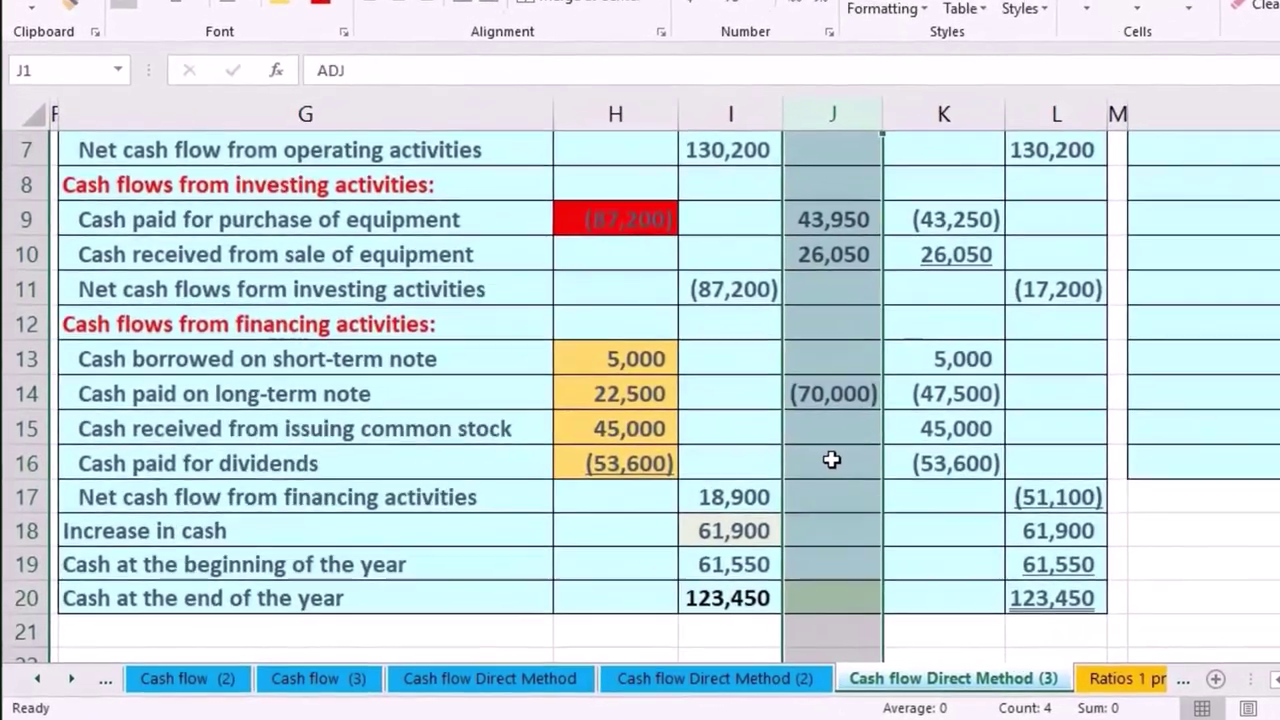
{"action": "scroll", "coordinate": [691, 500], "scroll_direction": "up", "scroll_amount": 1}
{"action": "scroll", "coordinate": [855, 452], "scroll_direction": "up", "scroll_amount": 1}
{"action": "left_click_drag", "start_coordinate": [970, 99], "coordinate": [1075, 105]}
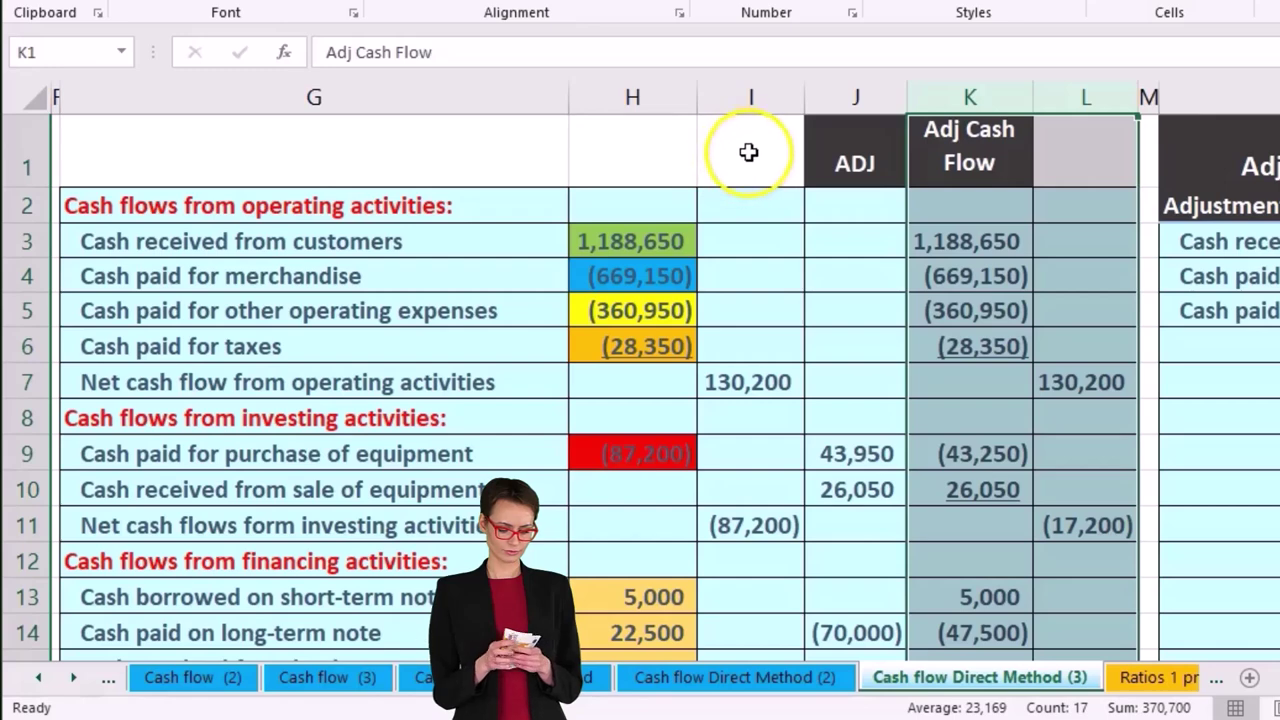
Hide columns H:J so the statement shows only the adjusted cash flow amounts.
{"action": "left_click", "coordinate": [676, 96]}
{"action": "left_click_drag", "start_coordinate": [678, 98], "coordinate": [826, 100]}
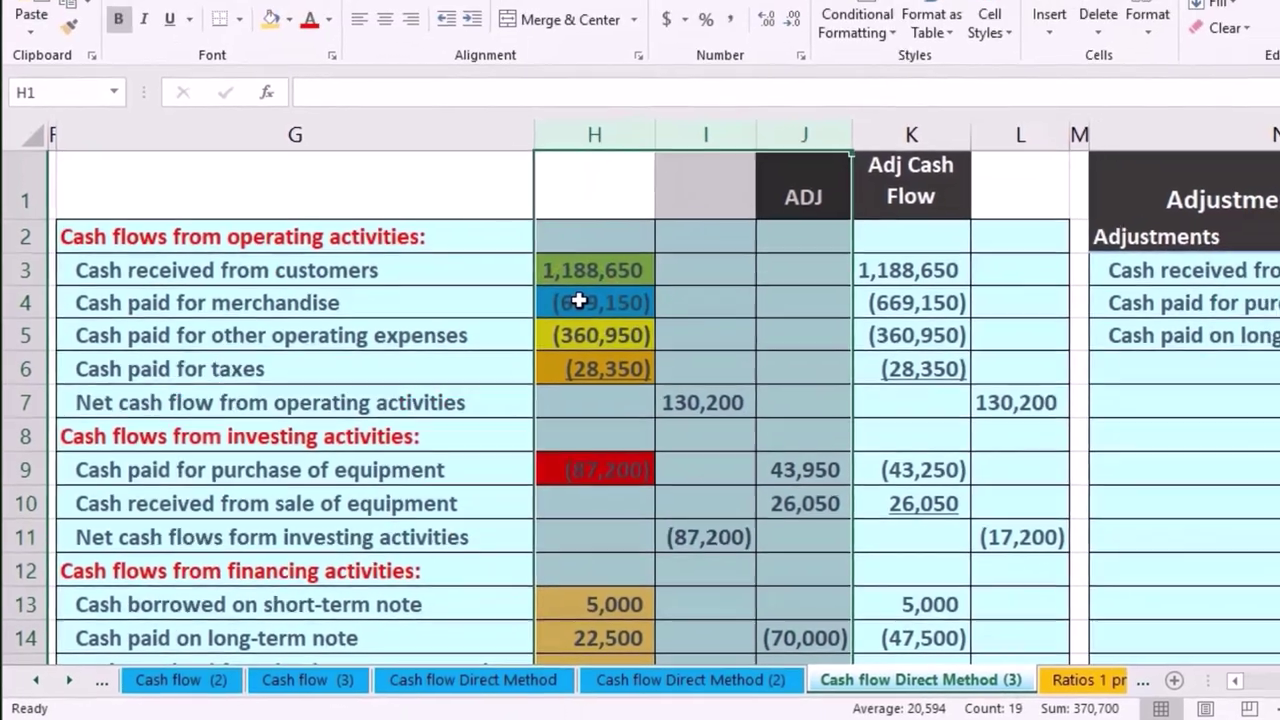
{"action": "right_click", "coordinate": [616, 274]}
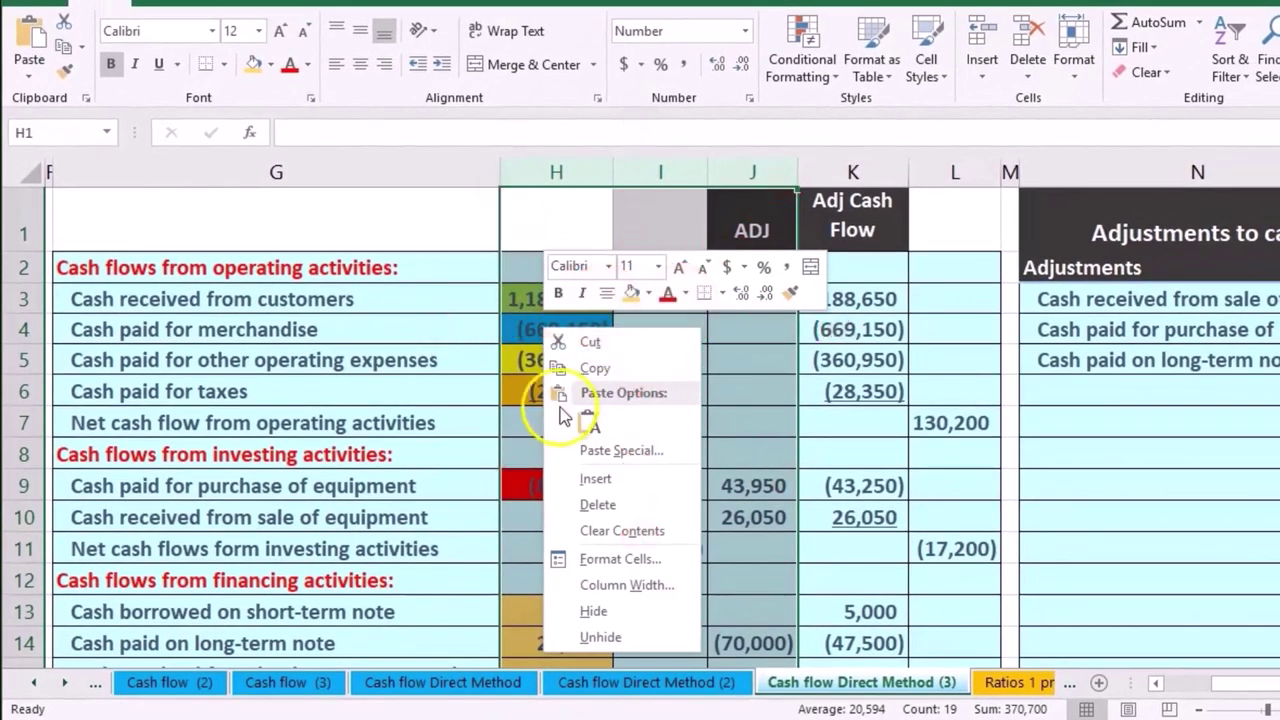
{"action": "left_click", "coordinate": [598, 614]}
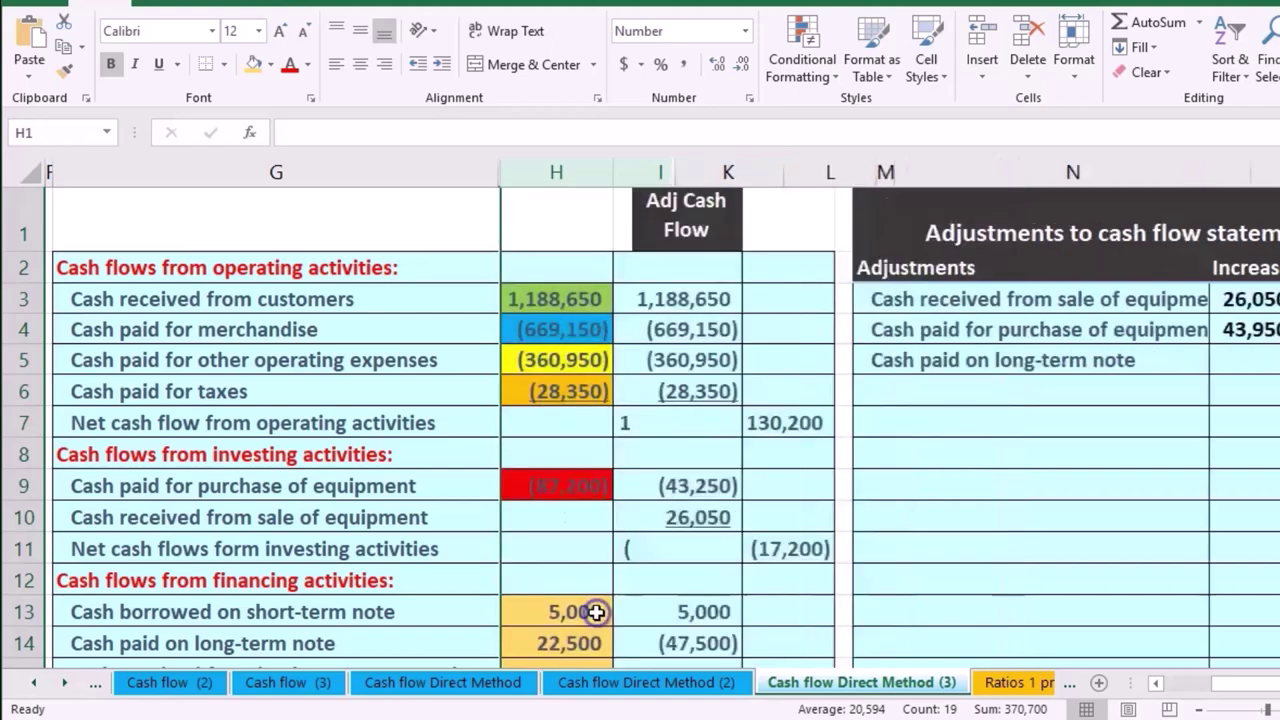
{"action": "left_click", "coordinate": [588, 545]}
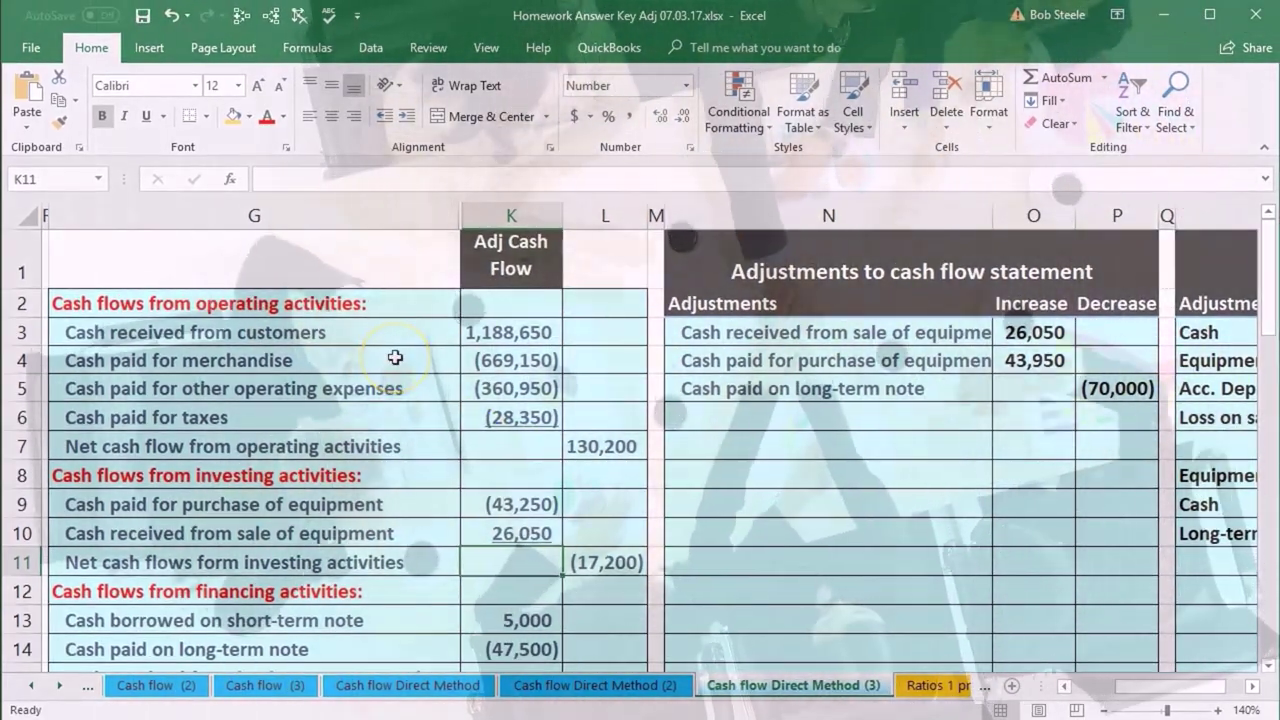
Review the adjusted statement's operating, investing and financing subtotals in L7, L11 and L17, and the increase in cash in L18.
{"action": "scroll", "coordinate": [398, 420], "scroll_direction": "down", "scroll_amount": 2}
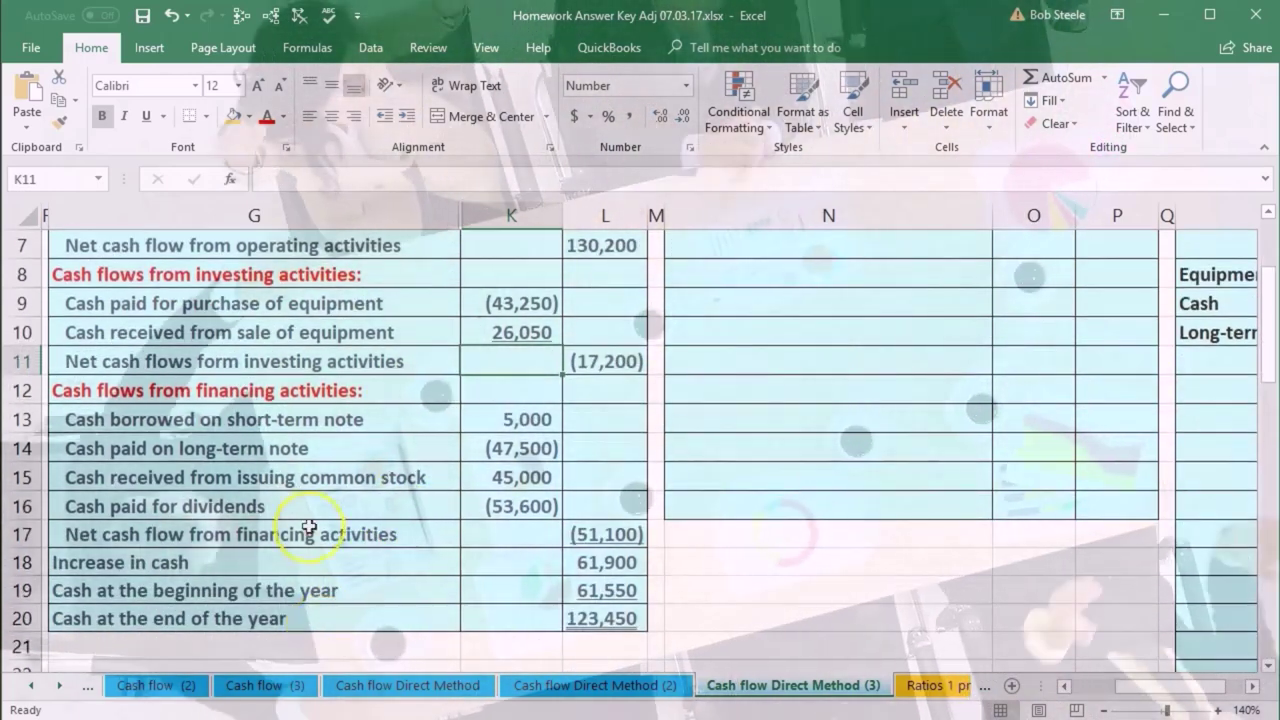
{"action": "scroll", "coordinate": [309, 527], "scroll_direction": "up", "scroll_amount": 1}
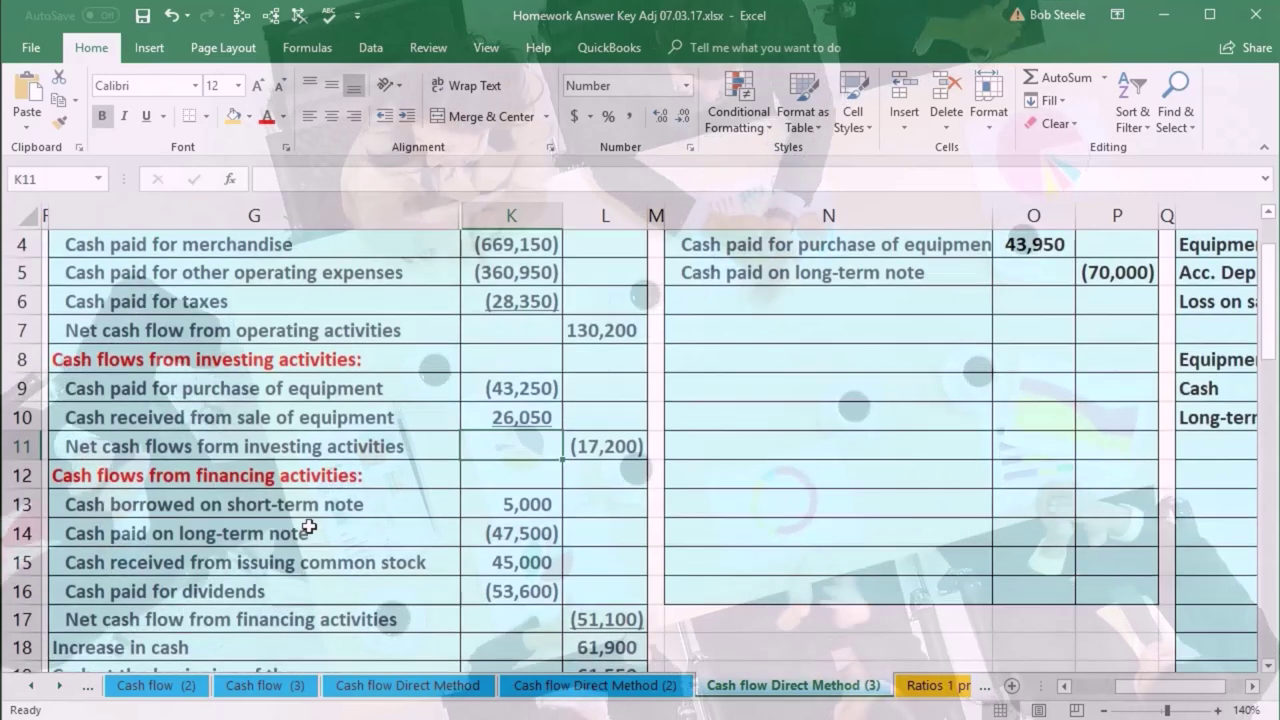
{"action": "scroll", "coordinate": [309, 527], "scroll_direction": "up", "scroll_amount": 1}
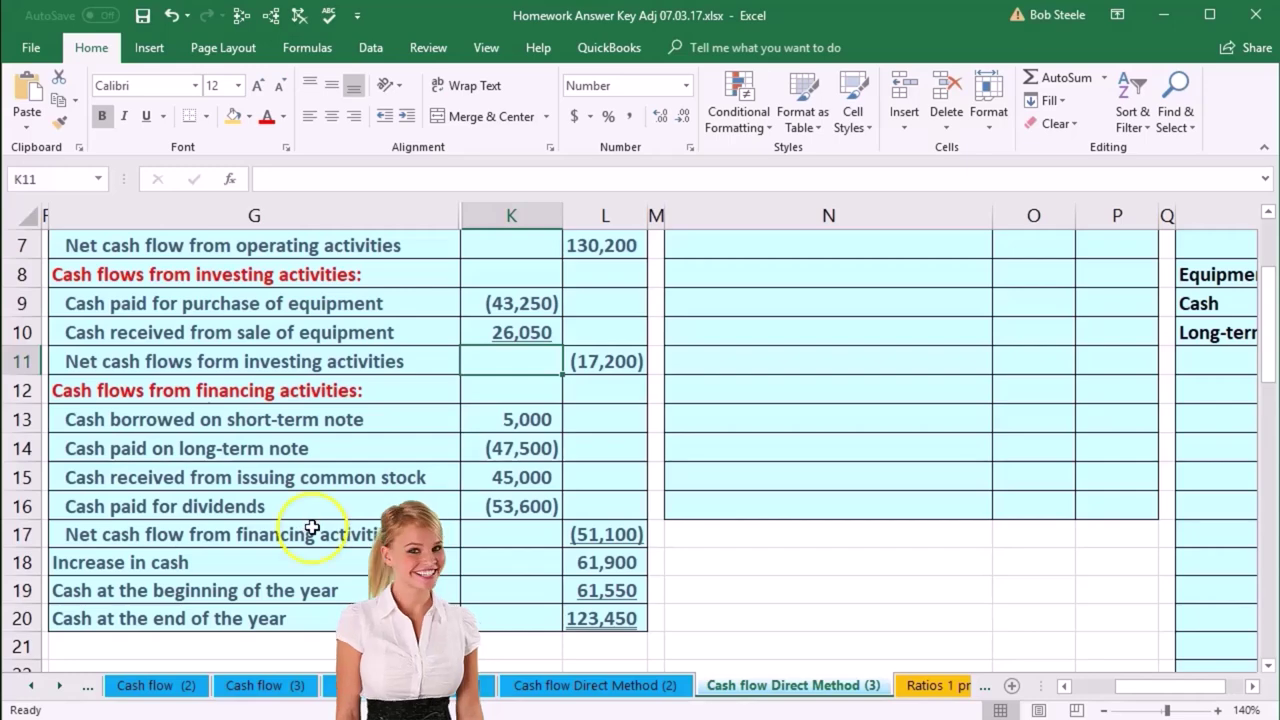
{"action": "left_click", "coordinate": [586, 562]}
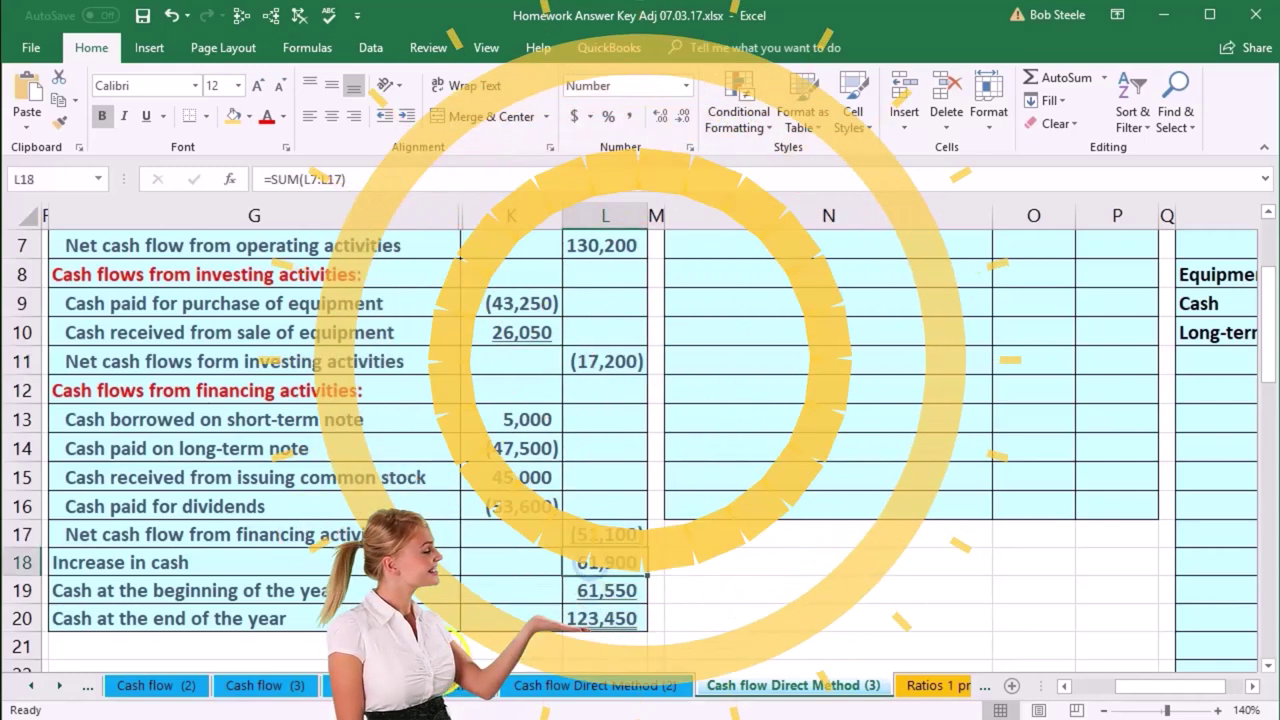
{"action": "scroll", "coordinate": [586, 562], "scroll_direction": "up", "scroll_amount": 2}
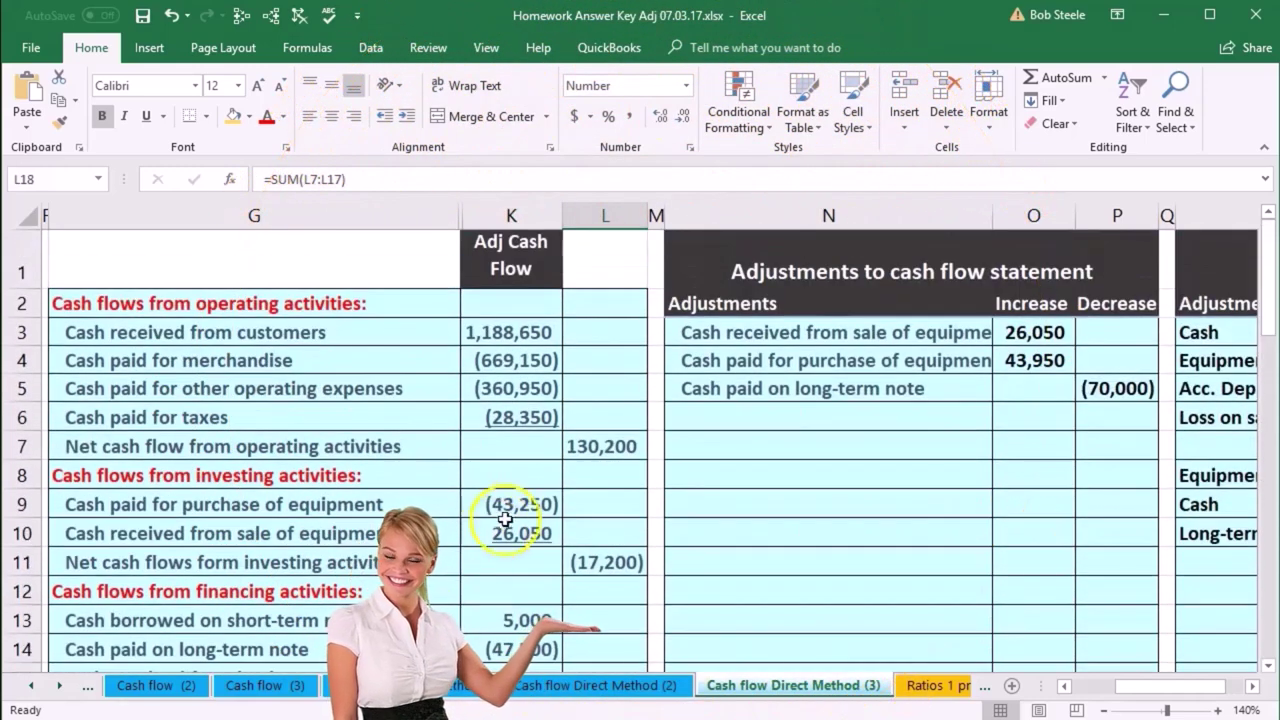
{"action": "left_click", "coordinate": [586, 446]}
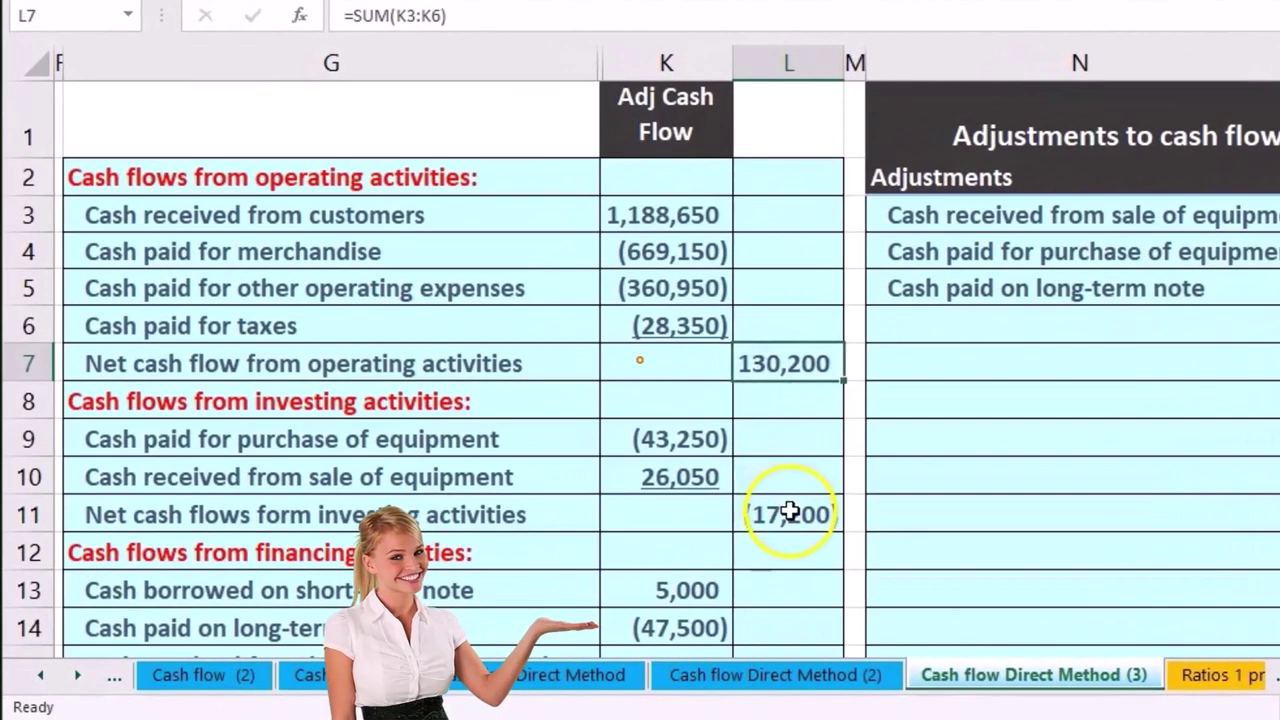
{"action": "left_click", "coordinate": [607, 561]}
{"action": "scroll", "coordinate": [791, 511], "scroll_direction": "down", "scroll_amount": 1}
{"action": "left_click", "coordinate": [785, 578]}
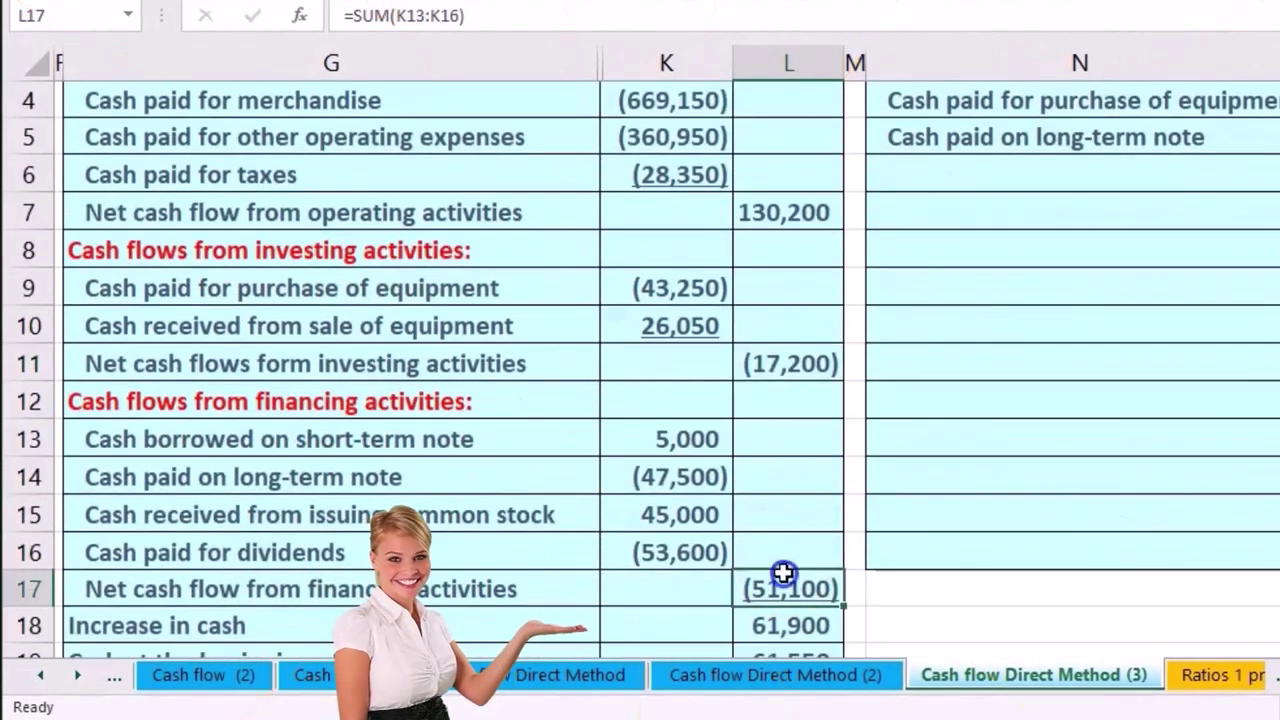
{"action": "scroll", "coordinate": [783, 571], "scroll_direction": "down", "scroll_amount": 1}
{"action": "left_click", "coordinate": [790, 515]}
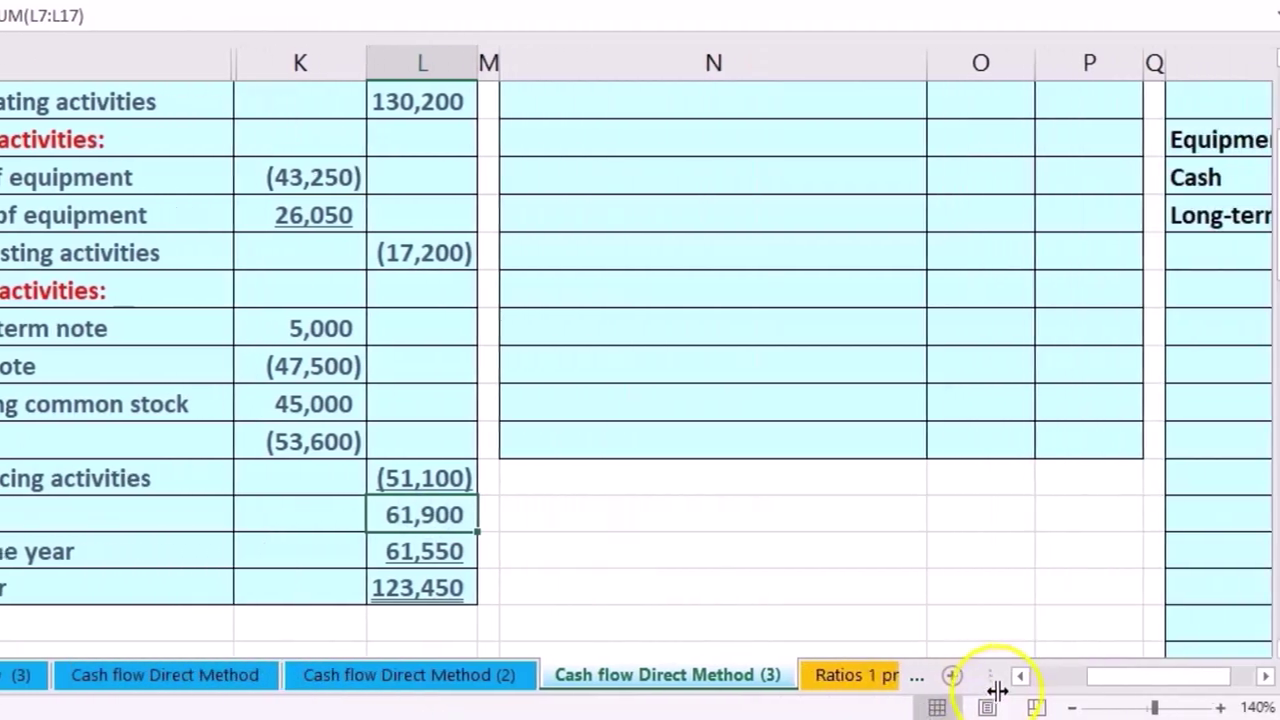
Compare the cash difference in E3 and the 20x5 cash balance in C3 with the statement's cash figures in L18:L20.
{"action": "left_click", "coordinate": [1003, 677]}
{"action": "left_click", "coordinate": [1003, 677]}
{"action": "left_click", "coordinate": [1003, 677]}
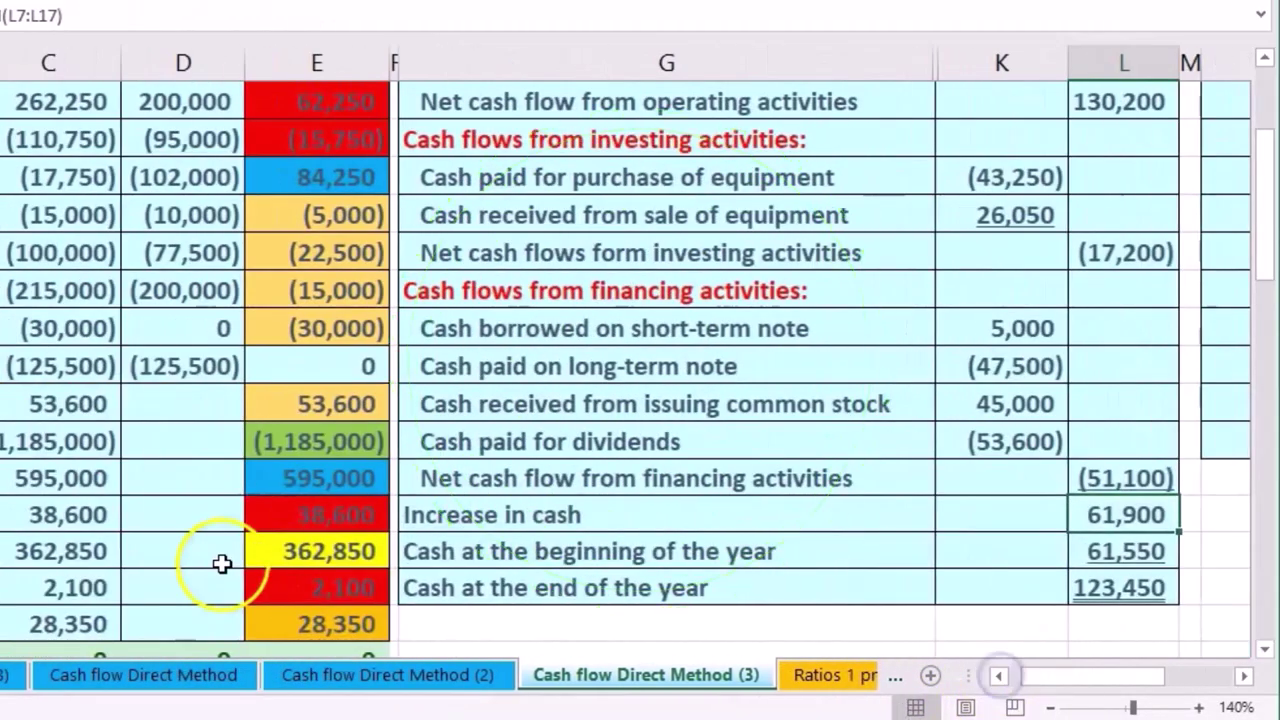
{"action": "scroll", "coordinate": [220, 563], "scroll_direction": "up", "scroll_amount": 2}
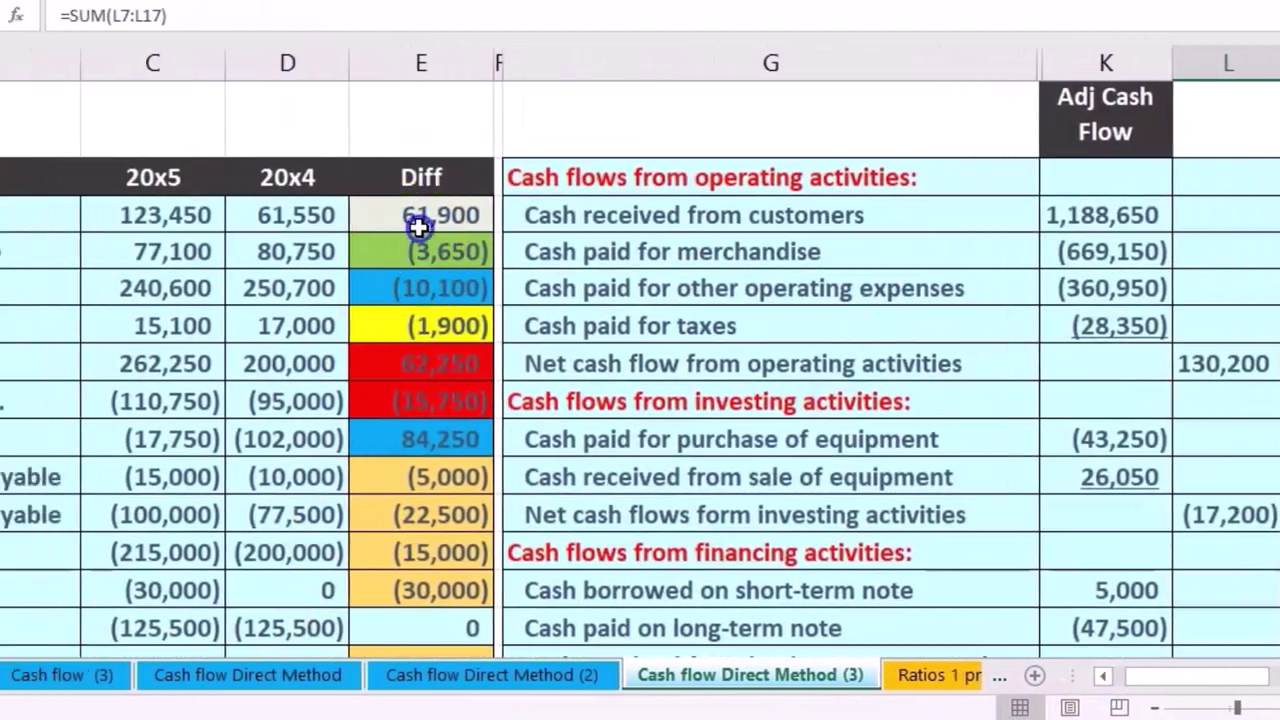
{"action": "left_click", "coordinate": [418, 228]}
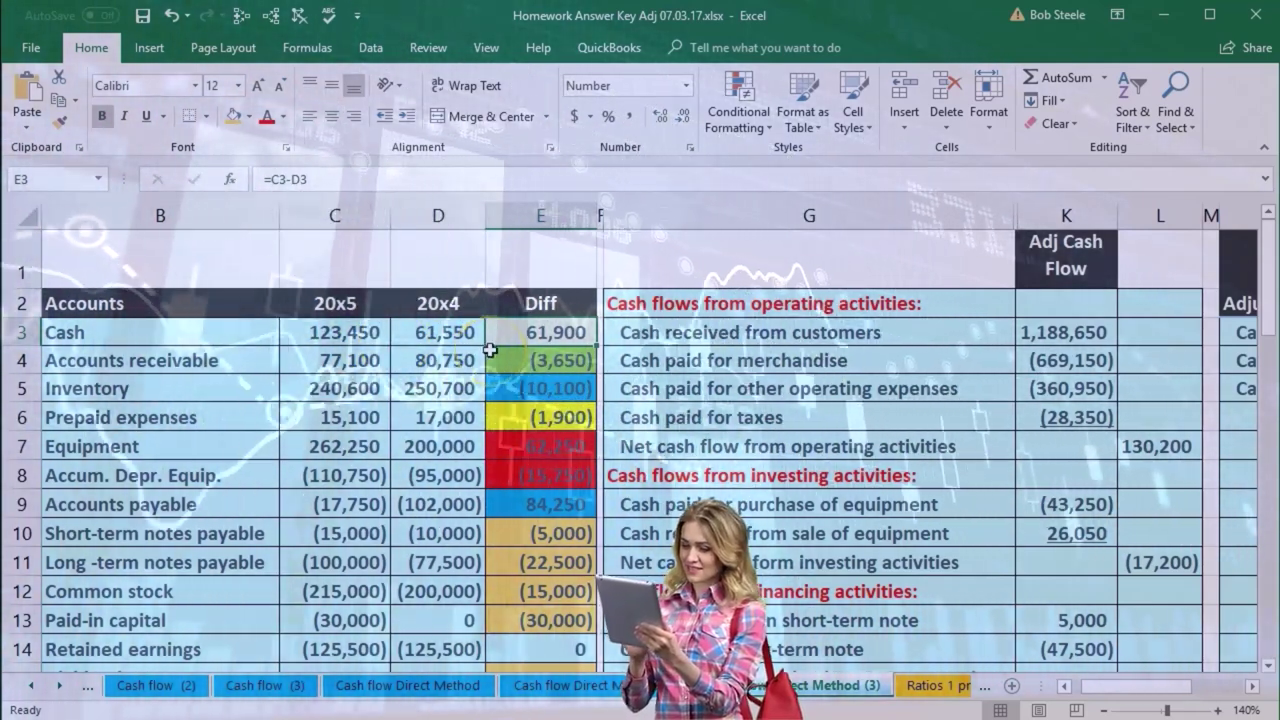
{"action": "left_click", "coordinate": [355, 332]}
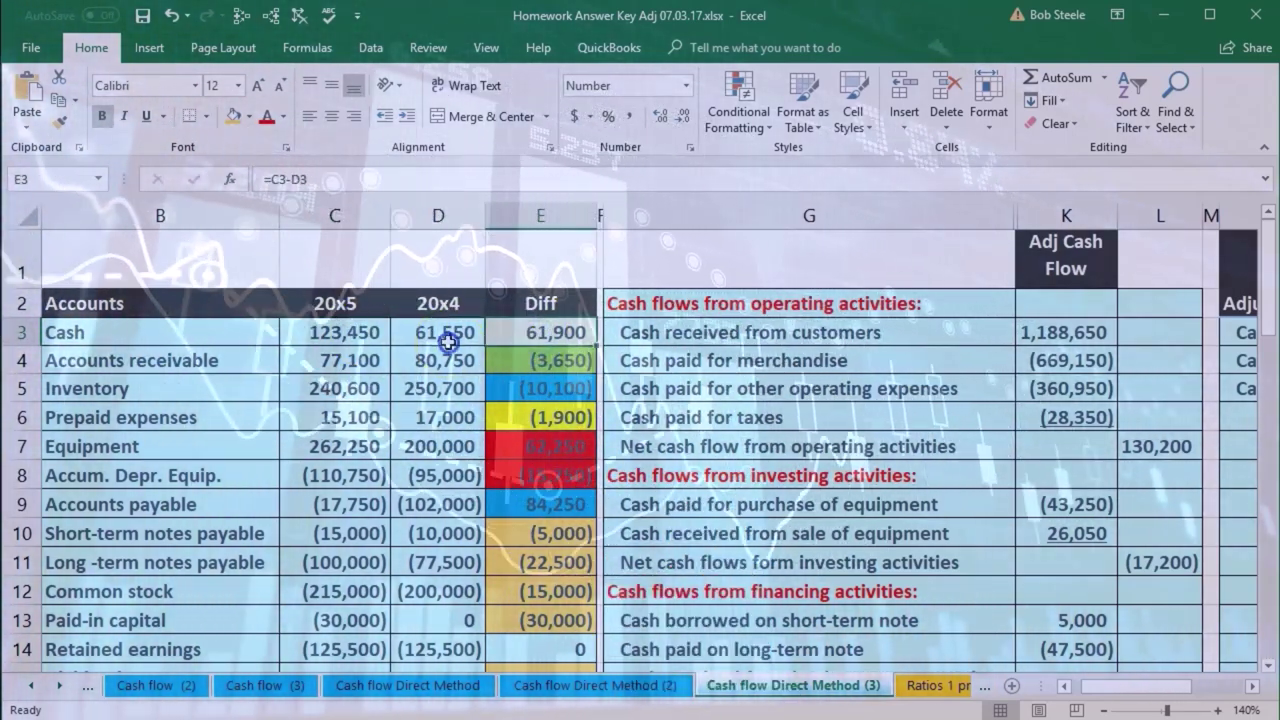
{"action": "left_click", "coordinate": [358, 333]}
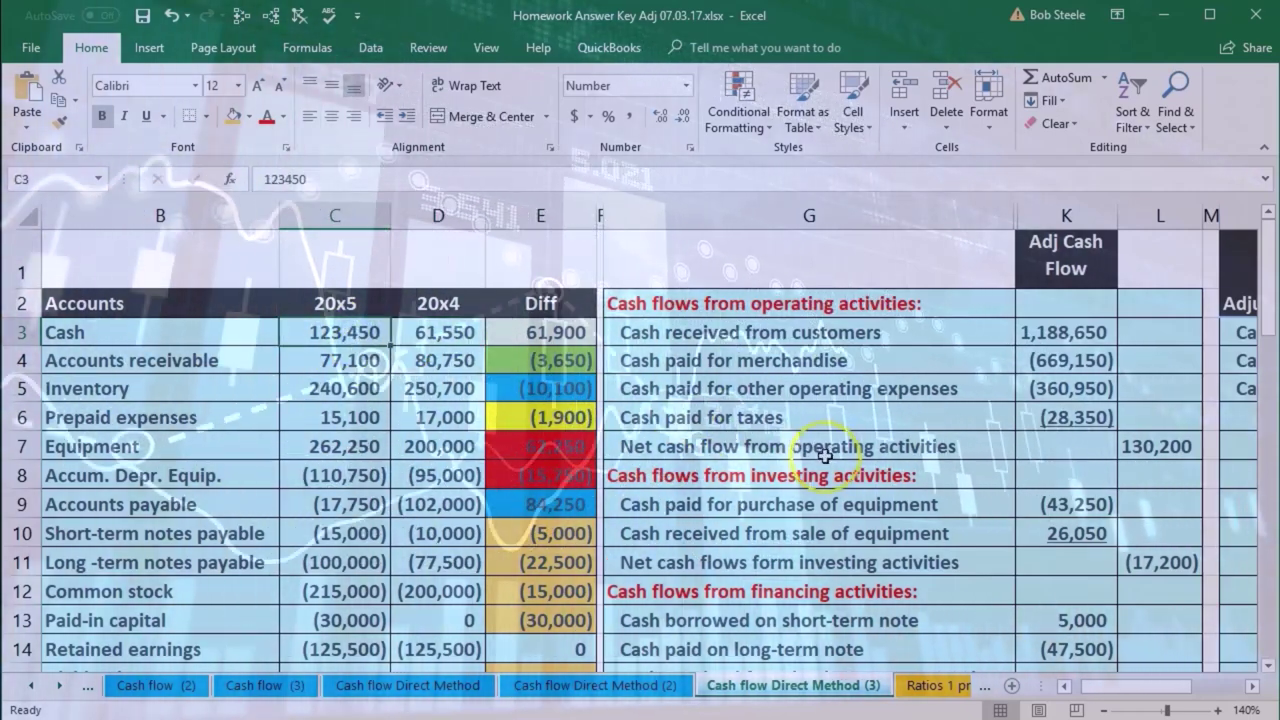
{"action": "scroll", "coordinate": [826, 457], "scroll_direction": "down", "scroll_amount": 3}
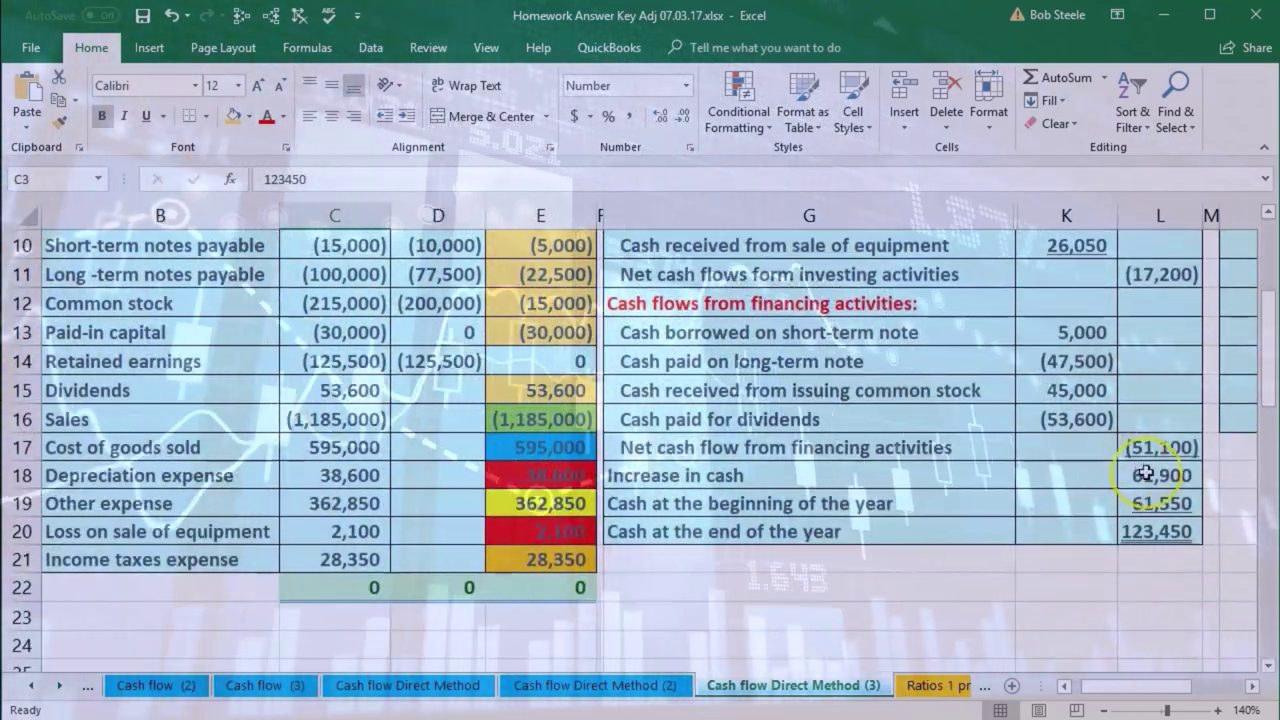
{"action": "left_click", "coordinate": [1152, 475]}
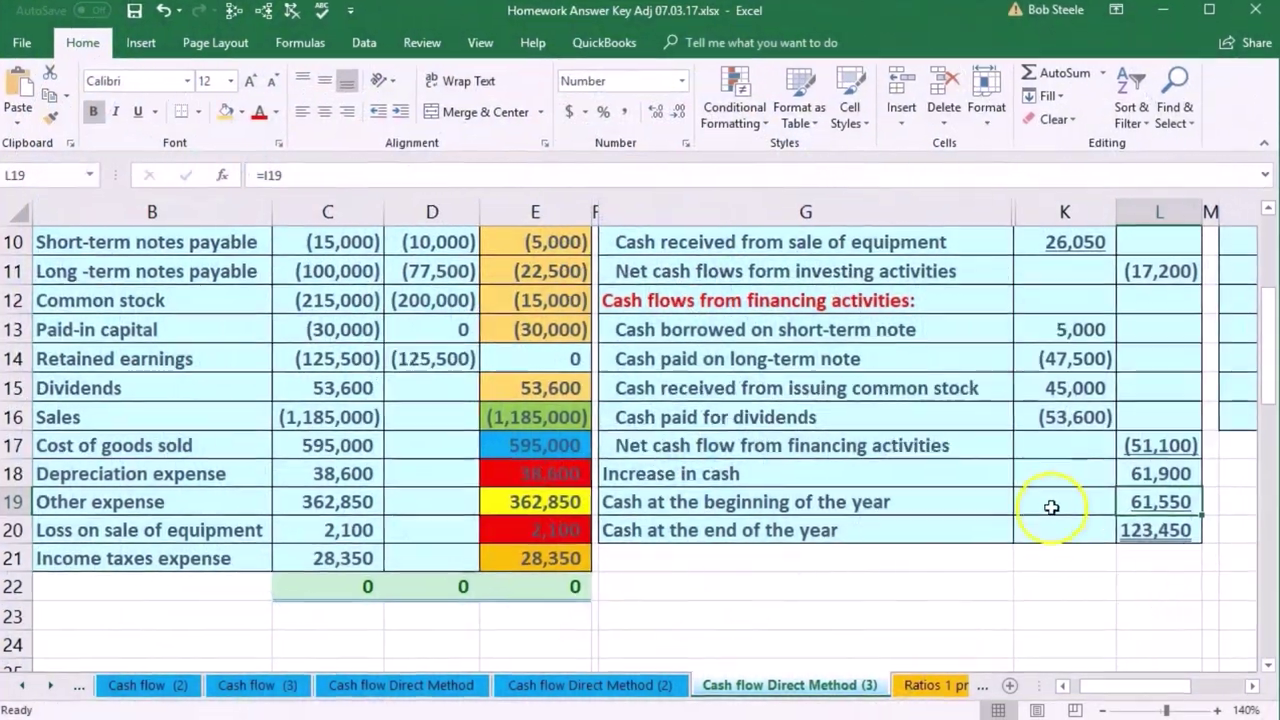
{"action": "left_click", "coordinate": [1140, 531]}
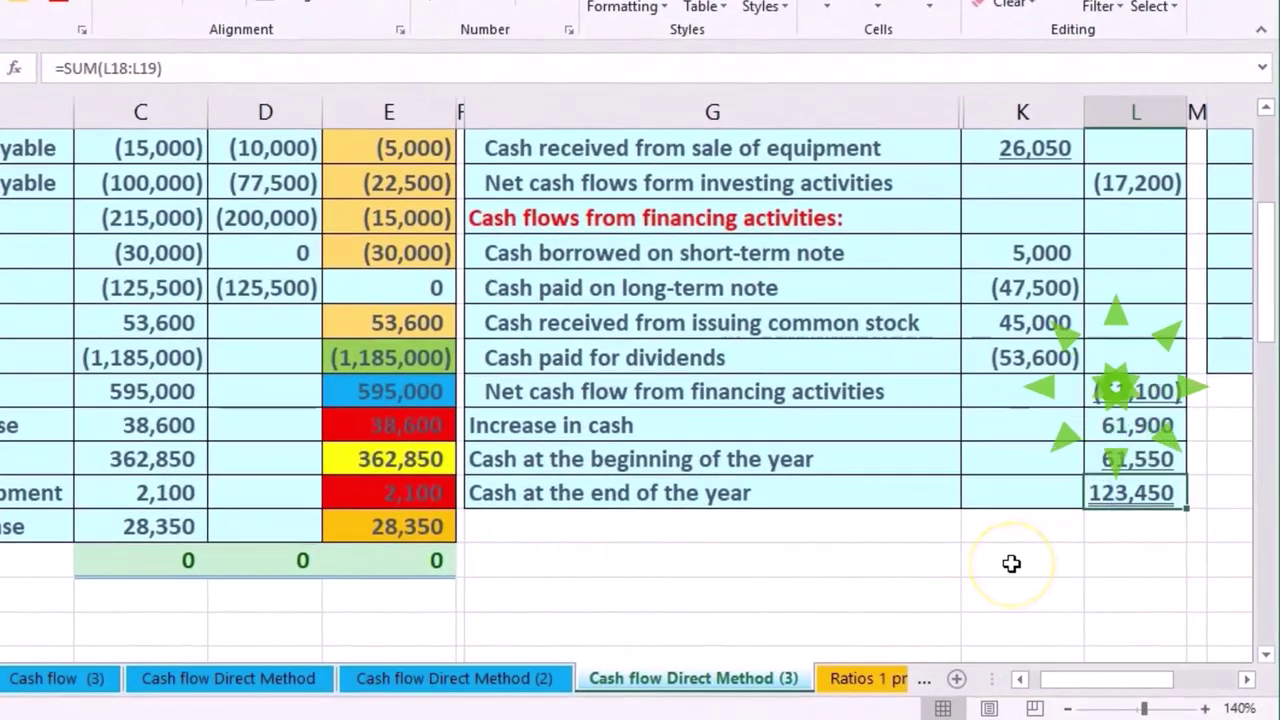